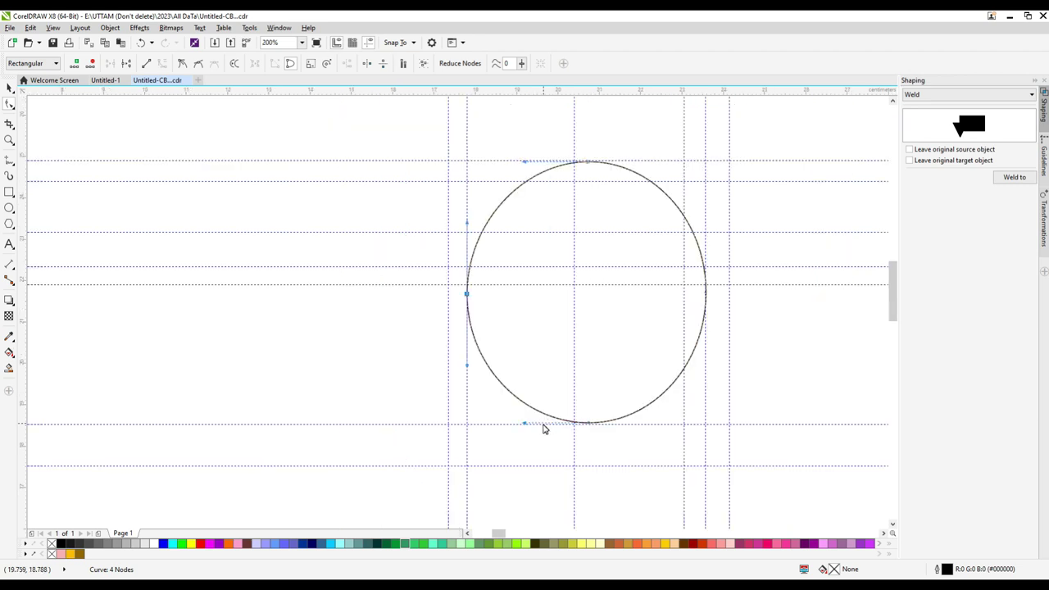
Step: Shift the oval's top node toward the central vertical guideline and bulge its upper-right arc slightly outward
{"action": "scroll", "coordinate": [546, 429], "scroll_direction": "up", "scroll_amount": 2}
{"action": "scroll", "coordinate": [719, 404], "scroll_direction": "down", "scroll_amount": 1}
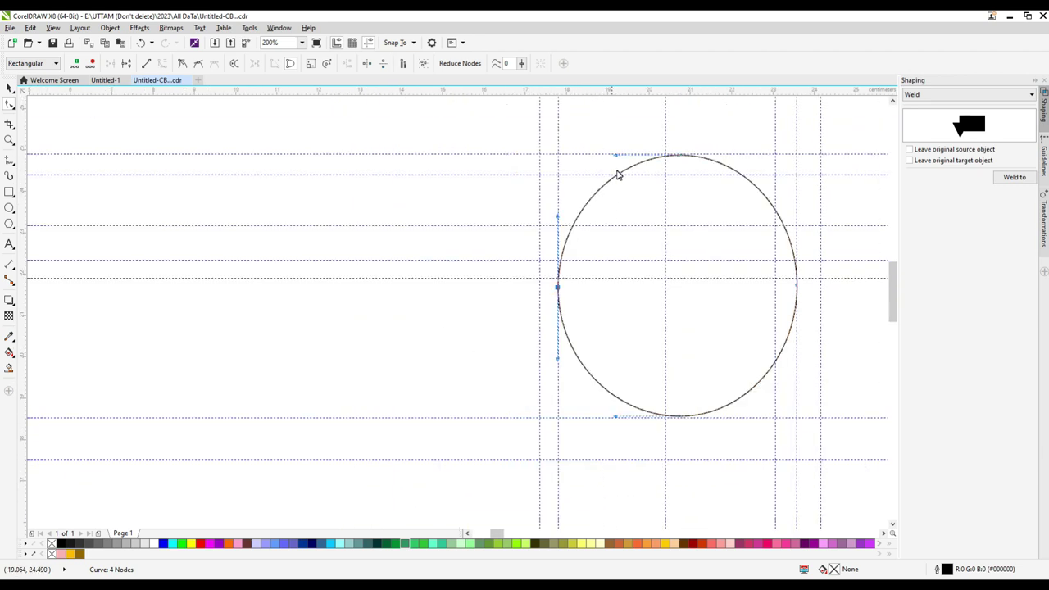
{"action": "scroll", "coordinate": [618, 175], "scroll_direction": "up", "scroll_amount": 1}
{"action": "left_click_drag", "start_coordinate": [679, 147], "coordinate": [771, 175]}
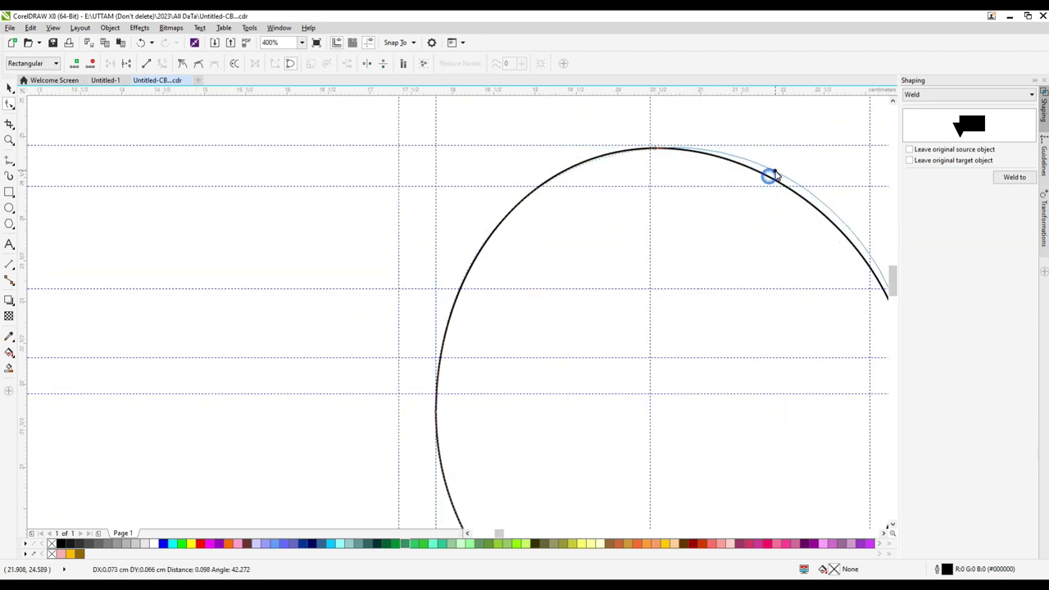
{"action": "scroll", "coordinate": [648, 175], "scroll_direction": "down", "scroll_amount": 1}
{"action": "scroll", "coordinate": [781, 233], "scroll_direction": "up", "scroll_amount": 1}
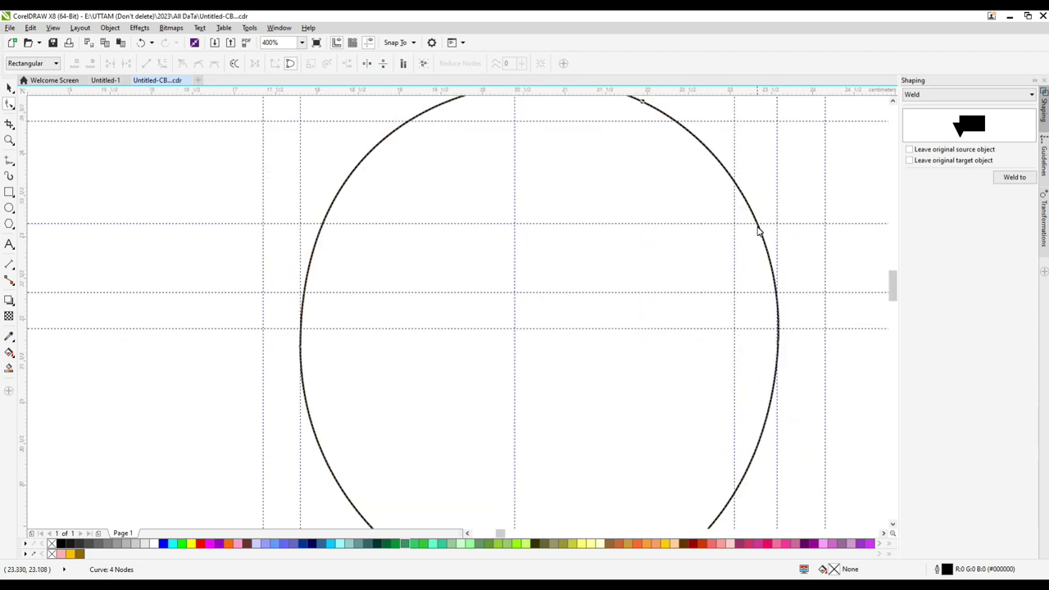
Step: Replace the oval's right-hand node with one on the lower-right side and round that side of the outline
{"action": "double_click", "coordinate": [759, 231]}
{"action": "left_click_drag", "start_coordinate": [759, 231], "coordinate": [776, 222]}
{"action": "double_click", "coordinate": [778, 342]}
{"action": "scroll", "coordinate": [742, 306], "scroll_direction": "down", "scroll_amount": 1}
{"action": "double_click", "coordinate": [744, 389]}
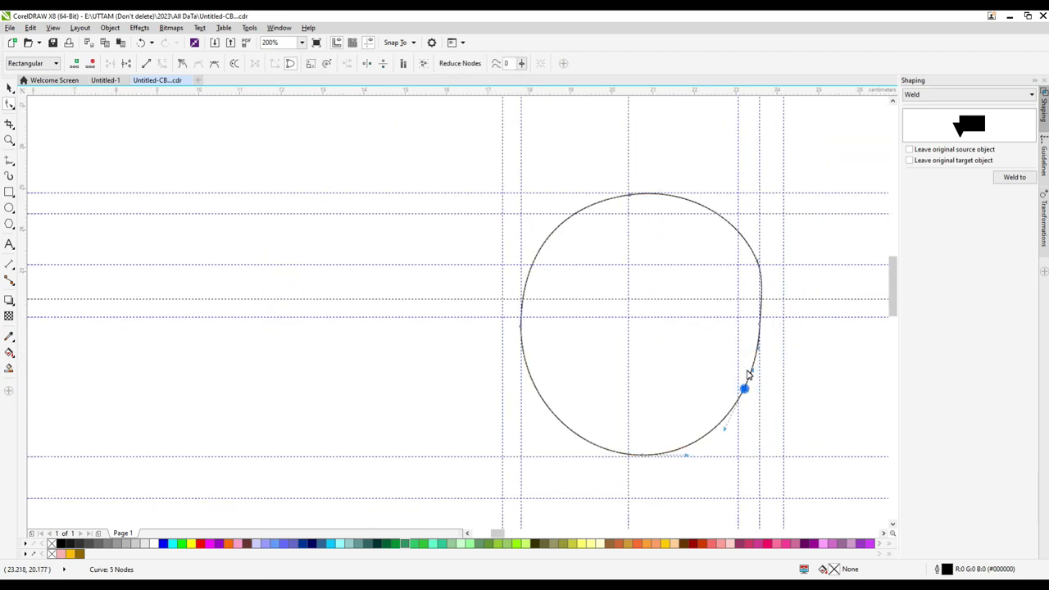
{"action": "key", "text": "Delete"}
{"action": "double_click", "coordinate": [759, 262]}
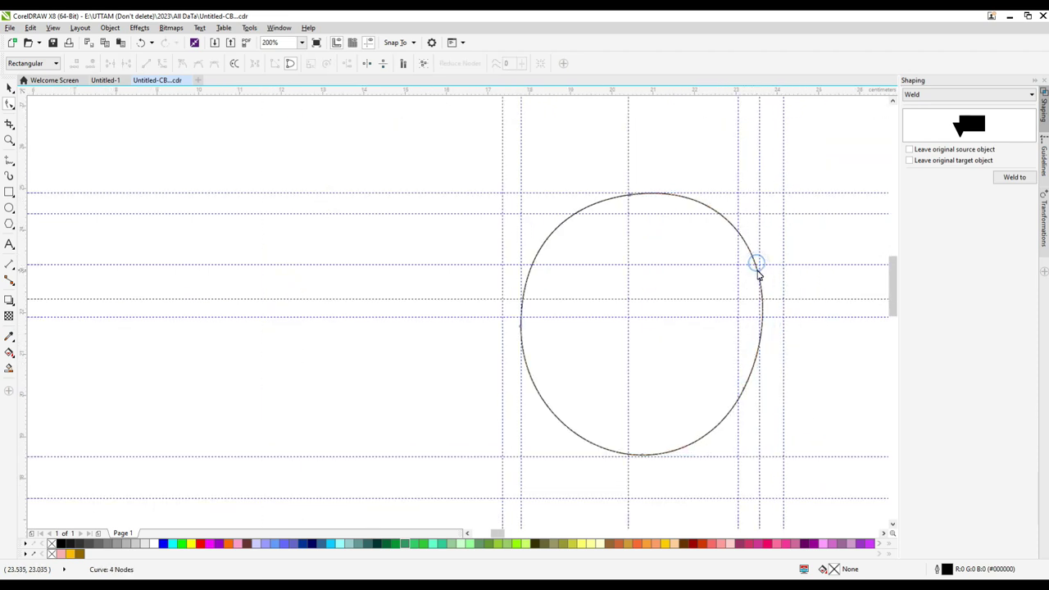
{"action": "scroll", "coordinate": [732, 236], "scroll_direction": "up", "scroll_amount": 1}
{"action": "scroll", "coordinate": [508, 385], "scroll_direction": "down", "scroll_amount": 1}
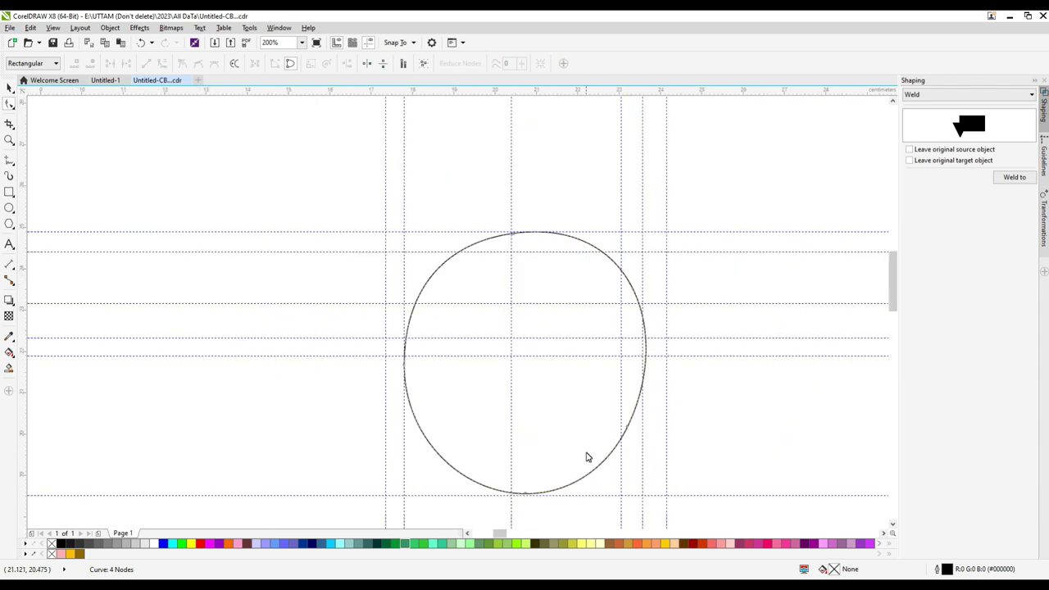
{"action": "left_click", "coordinate": [627, 432]}
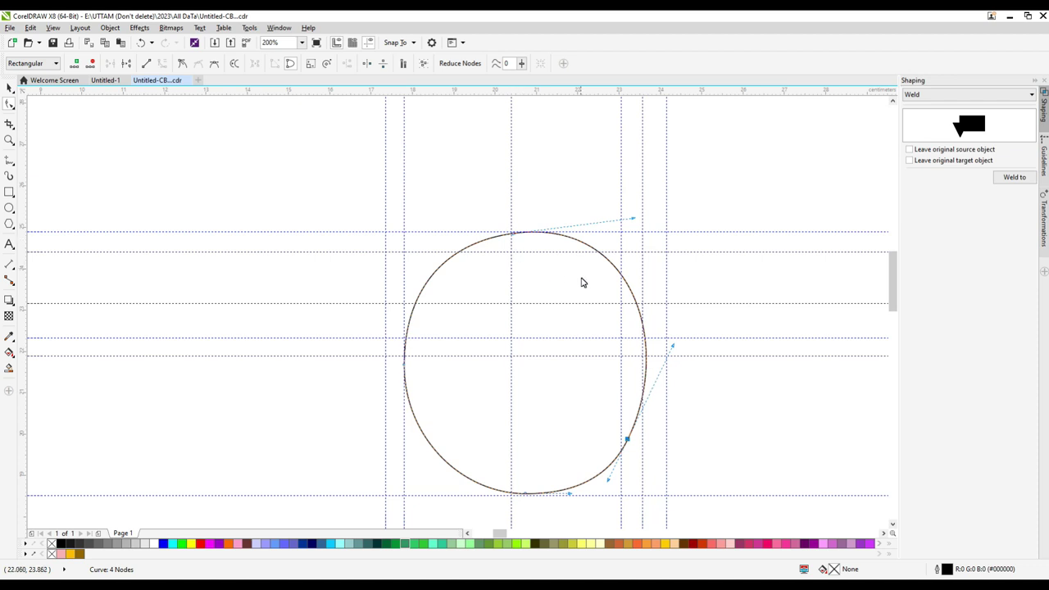
{"action": "scroll", "coordinate": [581, 282], "scroll_direction": "down", "scroll_amount": 1}
{"action": "left_click", "coordinate": [9, 161]}
{"action": "left_click", "coordinate": [37, 201]}
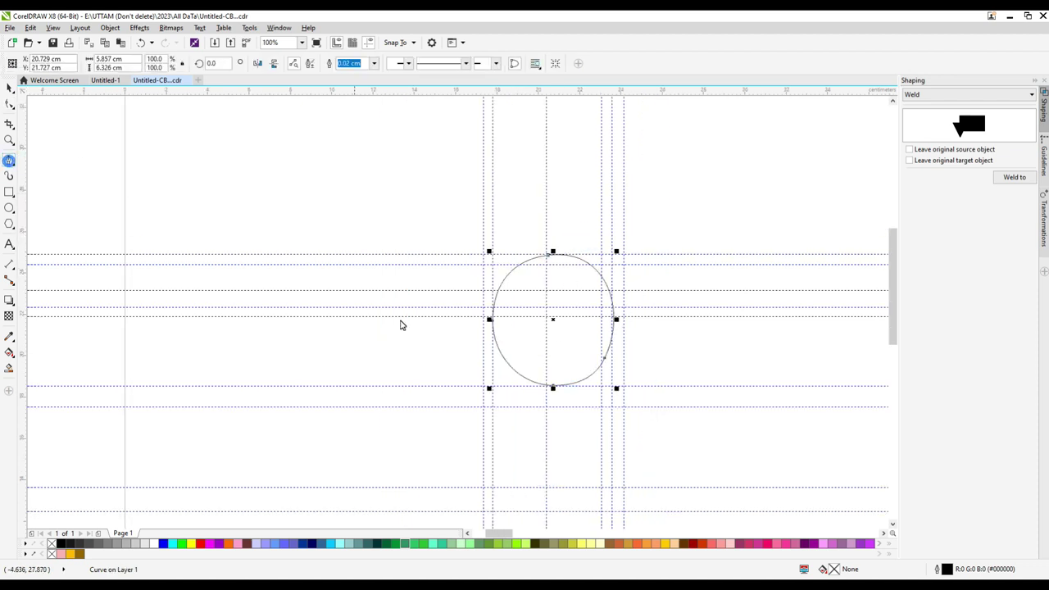
{"action": "scroll", "coordinate": [494, 323], "scroll_direction": "up", "scroll_amount": 1}
{"action": "scroll", "coordinate": [516, 282], "scroll_direction": "up", "scroll_amount": 1}
{"action": "left_click", "coordinate": [513, 264]}
{"action": "left_click_drag", "start_coordinate": [464, 362], "coordinate": [467, 398]}
{"action": "left_click", "coordinate": [474, 424]}
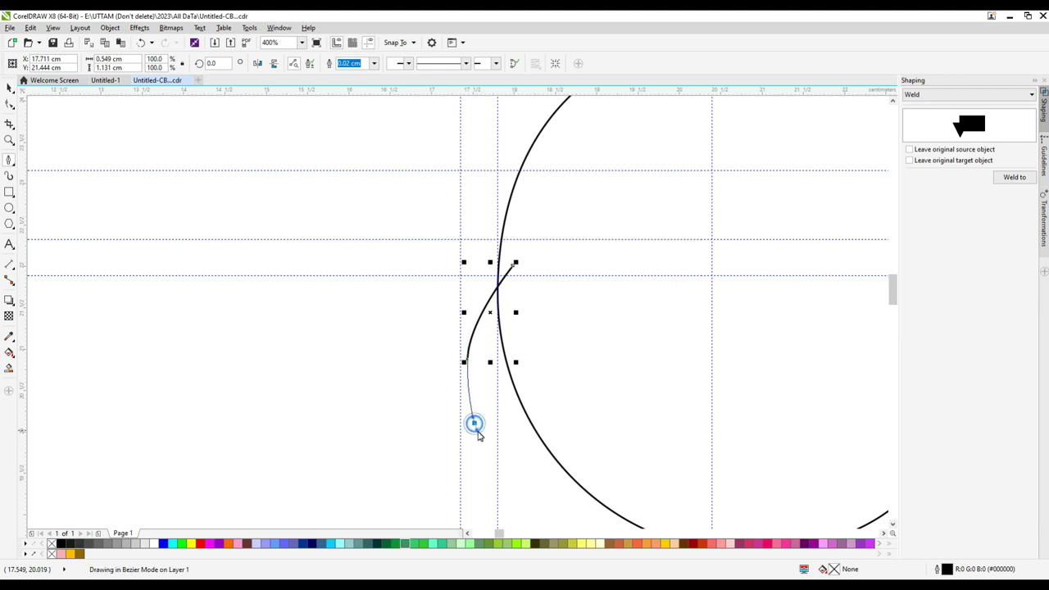
{"action": "double_click", "coordinate": [538, 414]}
{"action": "scroll", "coordinate": [437, 429], "scroll_direction": "down", "scroll_amount": 1}
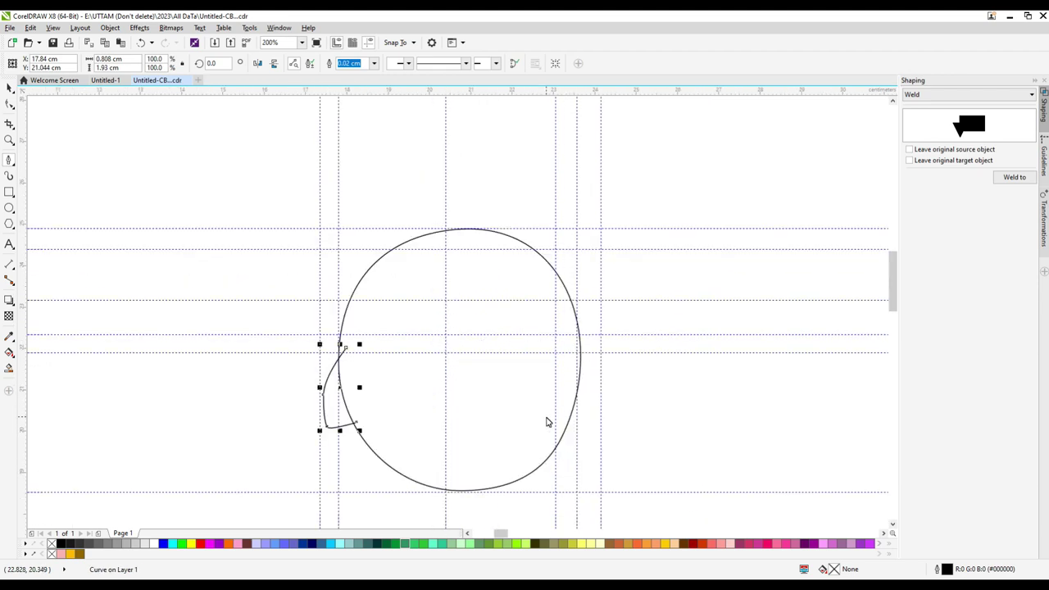
{"action": "key", "text": "ctrl+z"}
{"action": "key", "text": "ctrl+z"}
{"action": "key", "text": "ctrl+z"}
Step: Draw the left ear as an open curve about 0.65 by 1.48 cm crossing the head outline, reaching the outer guideline
{"action": "scroll", "coordinate": [341, 353], "scroll_direction": "up", "scroll_amount": 1}
{"action": "left_click", "coordinate": [352, 345]}
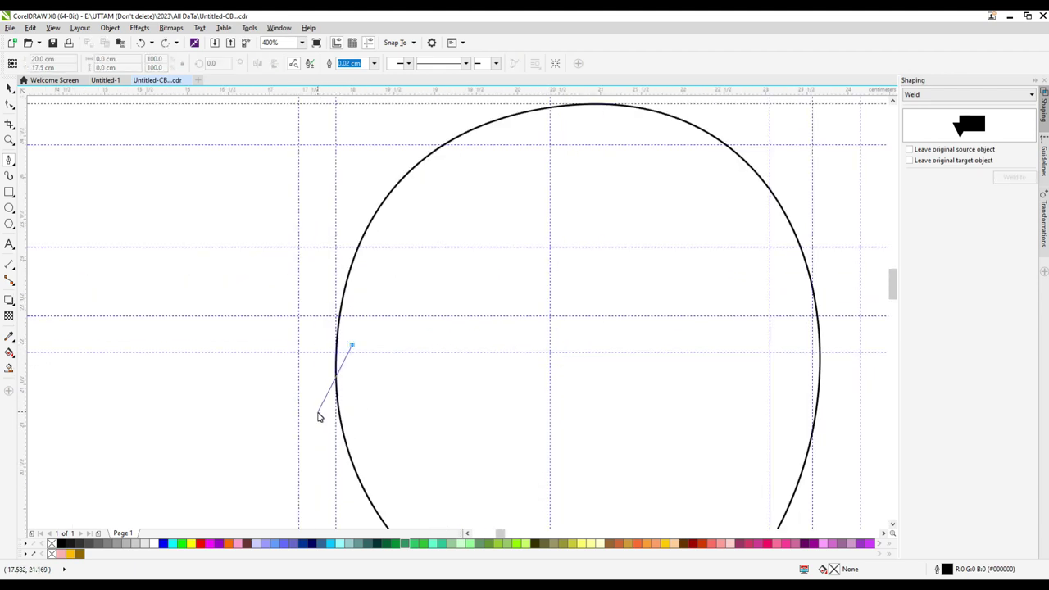
{"action": "left_click", "coordinate": [305, 422]}
{"action": "left_click", "coordinate": [316, 468]}
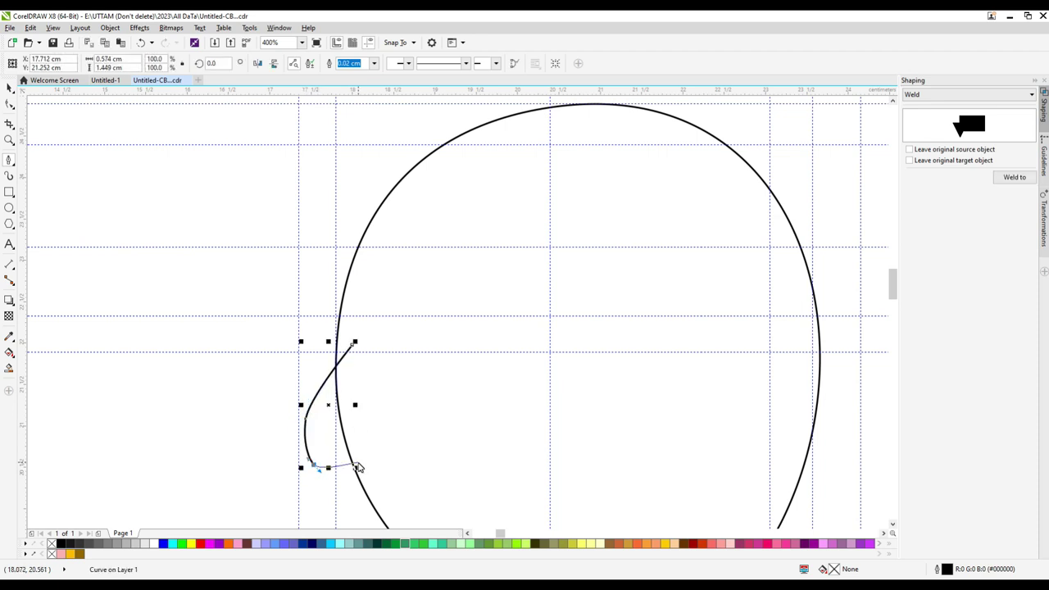
{"action": "left_click", "coordinate": [358, 467]}
Step: Draw the right ear as an open curve about 0.81 by 1.53 cm between the head outline and the outer right guideline
{"action": "scroll", "coordinate": [358, 468], "scroll_direction": "down", "scroll_amount": 2}
{"action": "scroll", "coordinate": [452, 457], "scroll_direction": "up", "scroll_amount": 1}
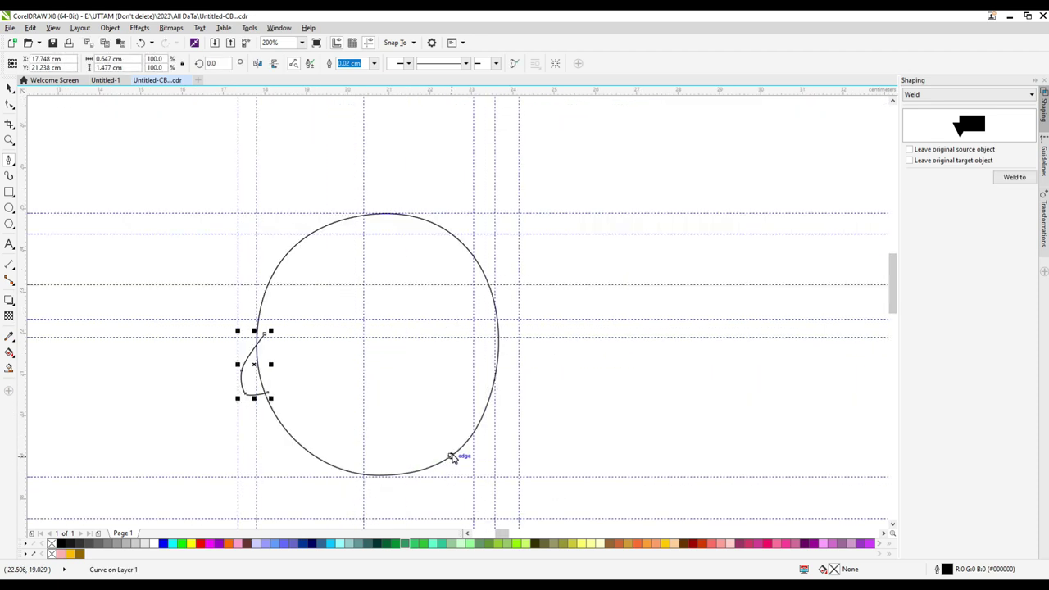
{"action": "scroll", "coordinate": [505, 388], "scroll_direction": "up", "scroll_amount": 1}
{"action": "left_click", "coordinate": [479, 314]}
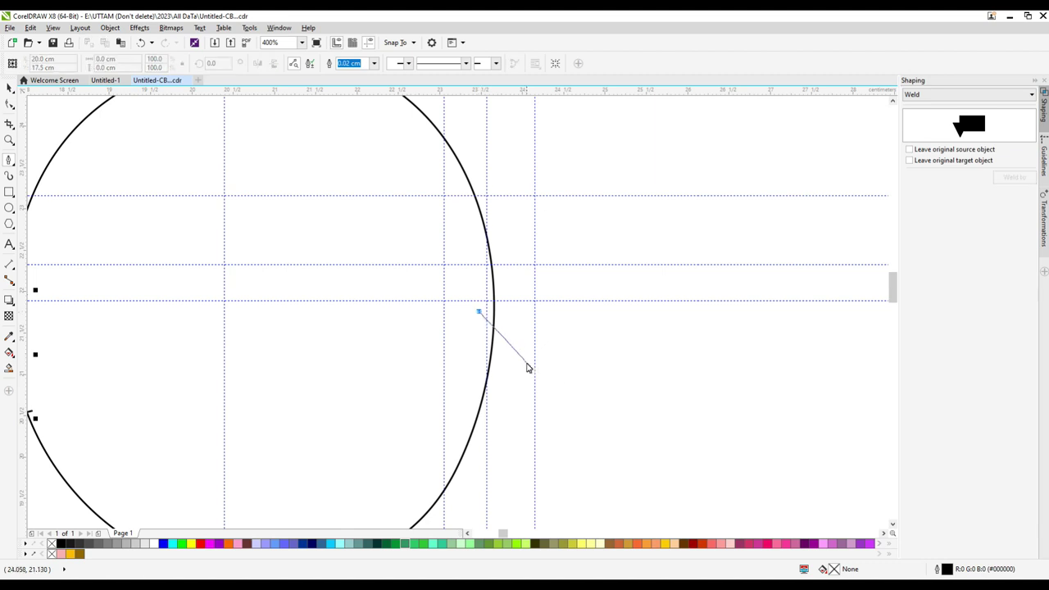
{"action": "left_click_drag", "start_coordinate": [533, 358], "coordinate": [465, 438]}
{"action": "scroll", "coordinate": [485, 442], "scroll_direction": "up", "scroll_amount": 1}
{"action": "double_click", "coordinate": [450, 436]}
{"action": "scroll", "coordinate": [501, 415], "scroll_direction": "down", "scroll_amount": 2}
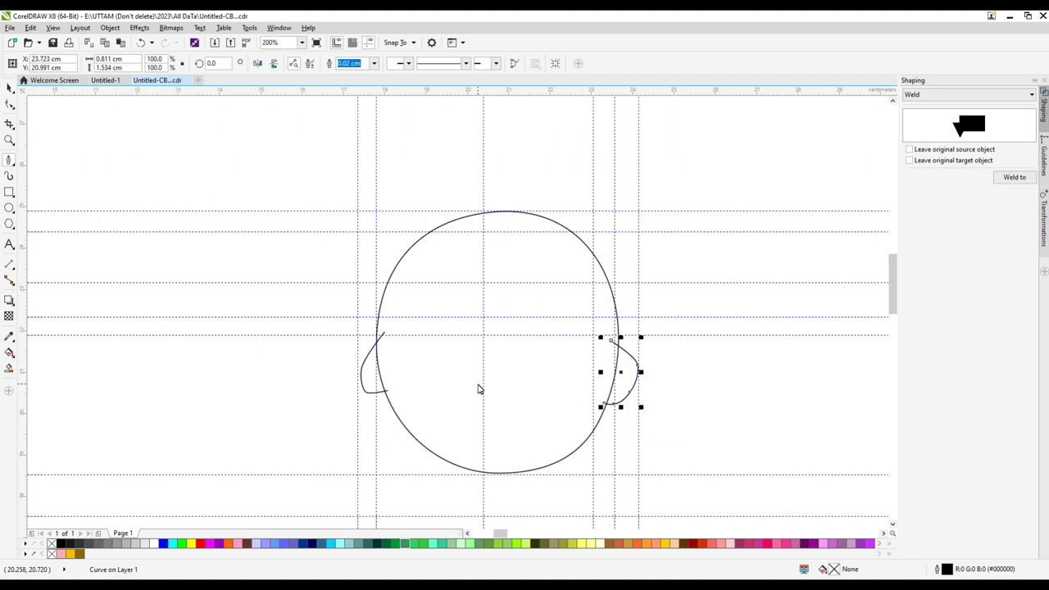
Step: Scale the right ear to about 0.67 by 1.16 cm and move it outward to meet the outer right guideline
{"action": "key", "text": "space"}
{"action": "scroll", "coordinate": [642, 413], "scroll_direction": "up", "scroll_amount": 1}
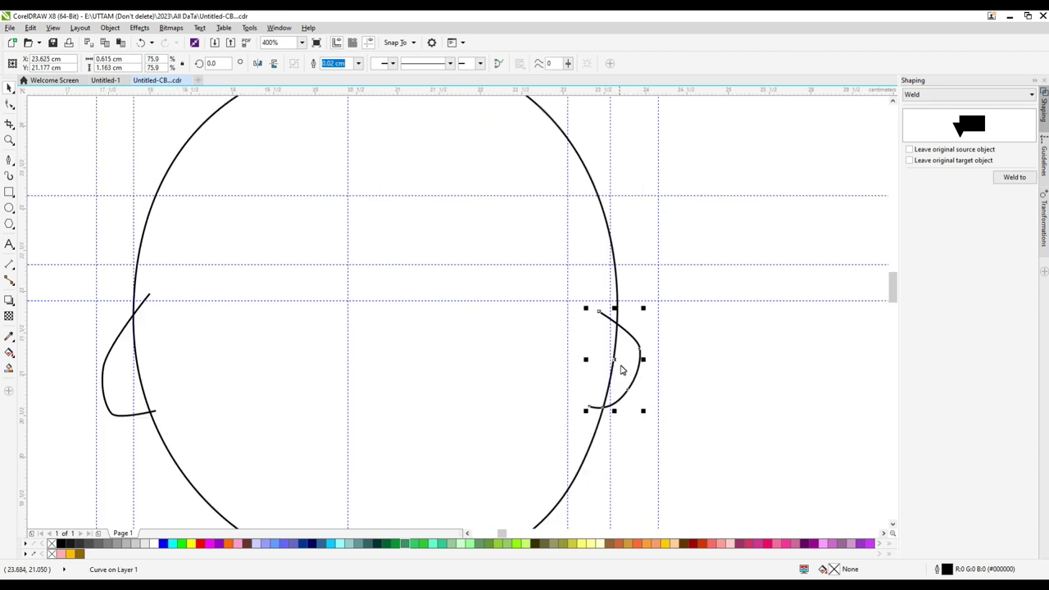
{"action": "left_click_drag", "start_coordinate": [623, 368], "coordinate": [660, 356]}
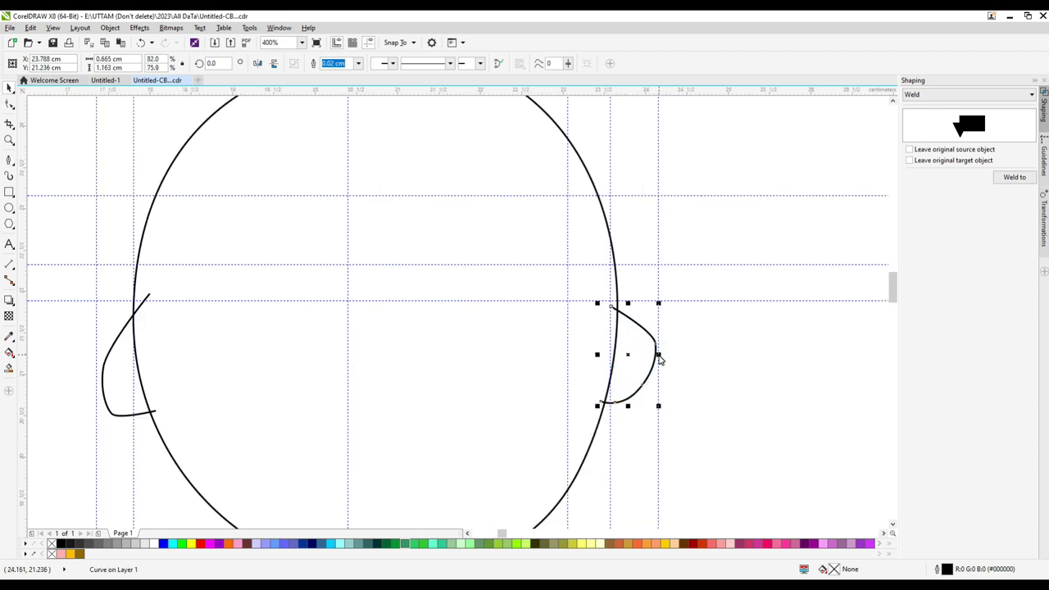
Step: Delete the surplus nodes on the right ear curve and smooth its outer edge into an even arc
{"action": "left_click", "coordinate": [9, 105]}
{"action": "scroll", "coordinate": [696, 368], "scroll_direction": "up", "scroll_amount": 2}
{"action": "double_click", "coordinate": [488, 348]}
{"action": "double_click", "coordinate": [494, 271]}
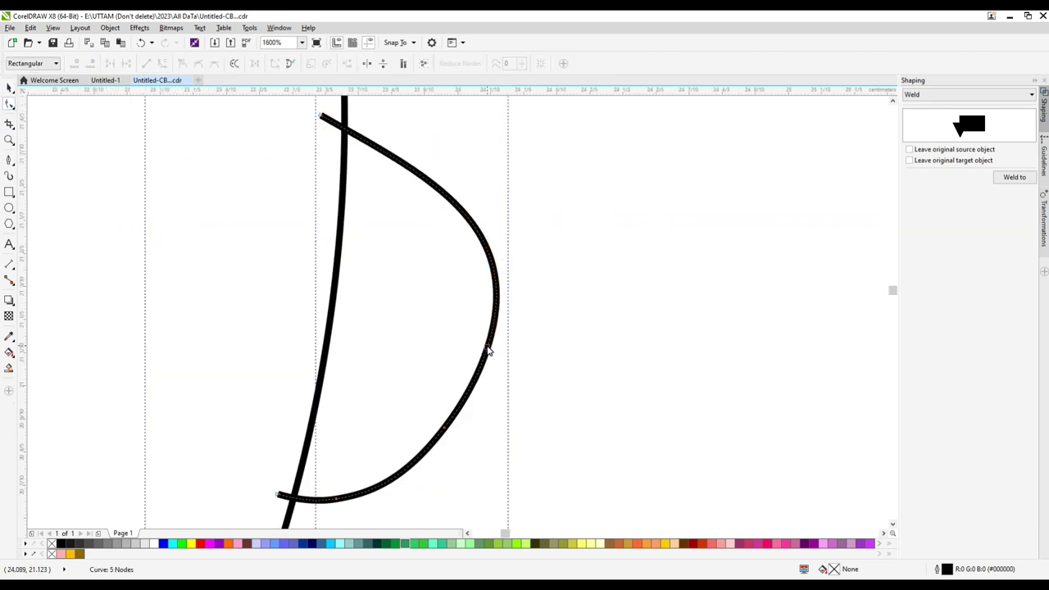
{"action": "left_click_drag", "start_coordinate": [490, 350], "coordinate": [499, 356]}
{"action": "scroll", "coordinate": [591, 366], "scroll_direction": "down", "scroll_amount": 2}
{"action": "scroll", "coordinate": [574, 380], "scroll_direction": "up", "scroll_amount": 1}
{"action": "key", "text": "Delete"}
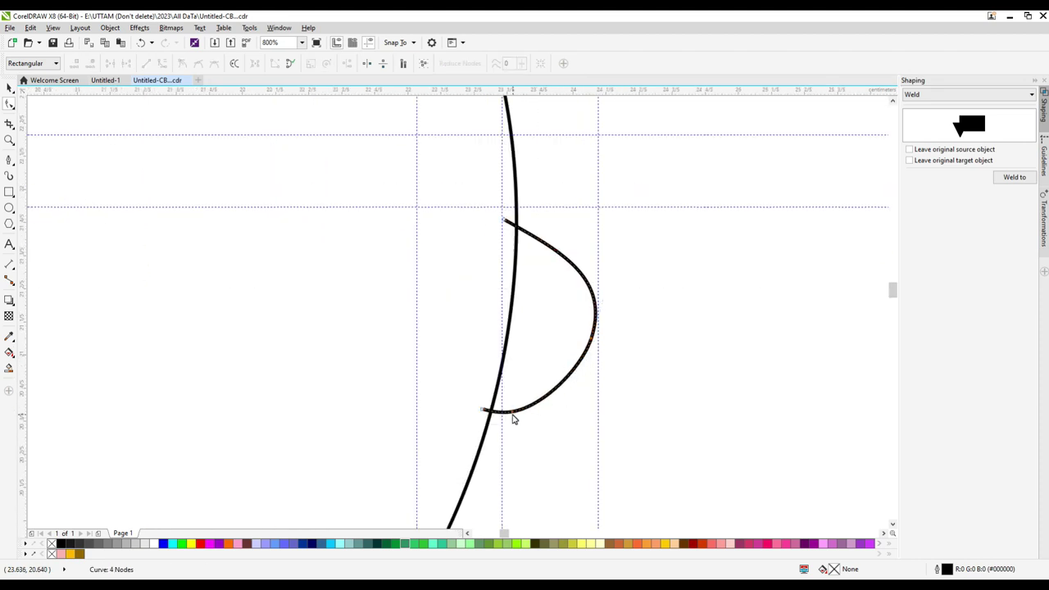
Step: Narrow the head outline to about 5.78 cm wide, keeping its height
{"action": "scroll", "coordinate": [537, 411], "scroll_direction": "down", "scroll_amount": 1}
{"action": "left_click", "coordinate": [547, 323]}
{"action": "left_click", "coordinate": [9, 88]}
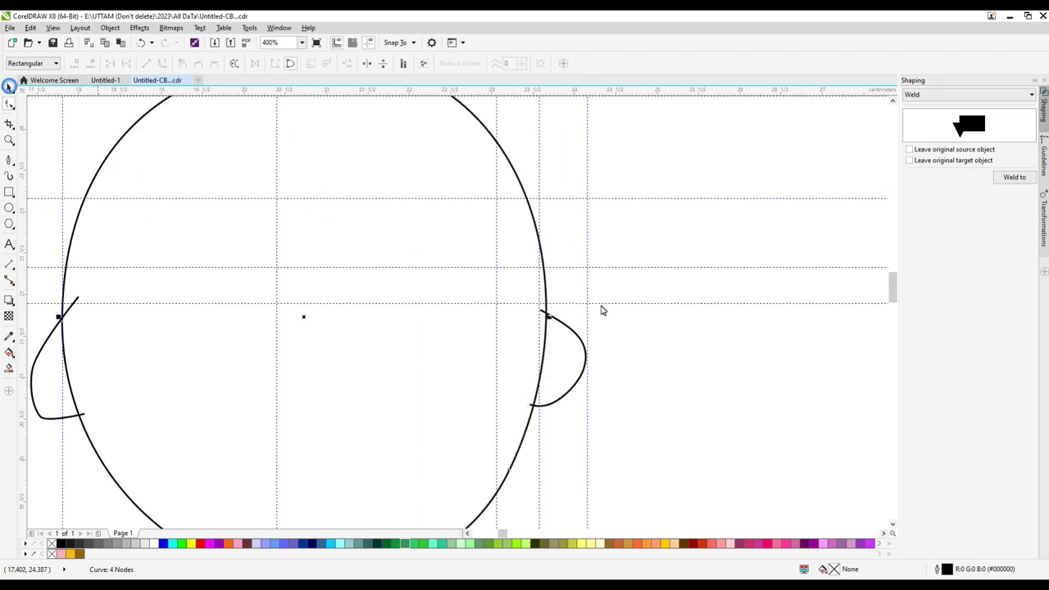
{"action": "scroll", "coordinate": [549, 325], "scroll_direction": "up", "scroll_amount": 1}
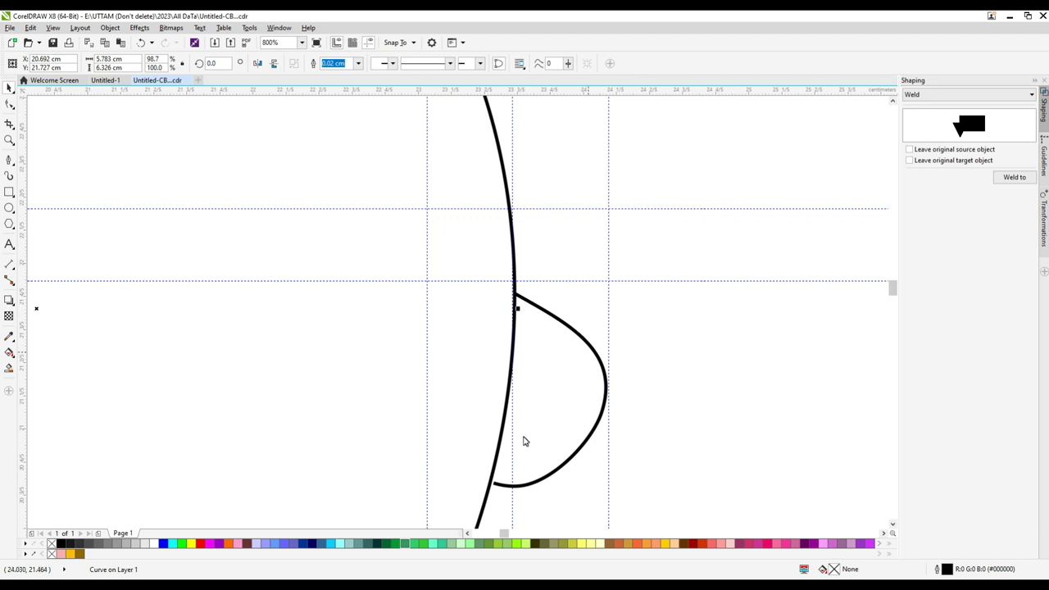
Step: Extend the upper and lower ends of the right ear curve inward past the head outline
{"action": "left_click", "coordinate": [11, 110]}
{"action": "left_click", "coordinate": [540, 309]}
{"action": "left_click_drag", "start_coordinate": [516, 295], "coordinate": [489, 285]}
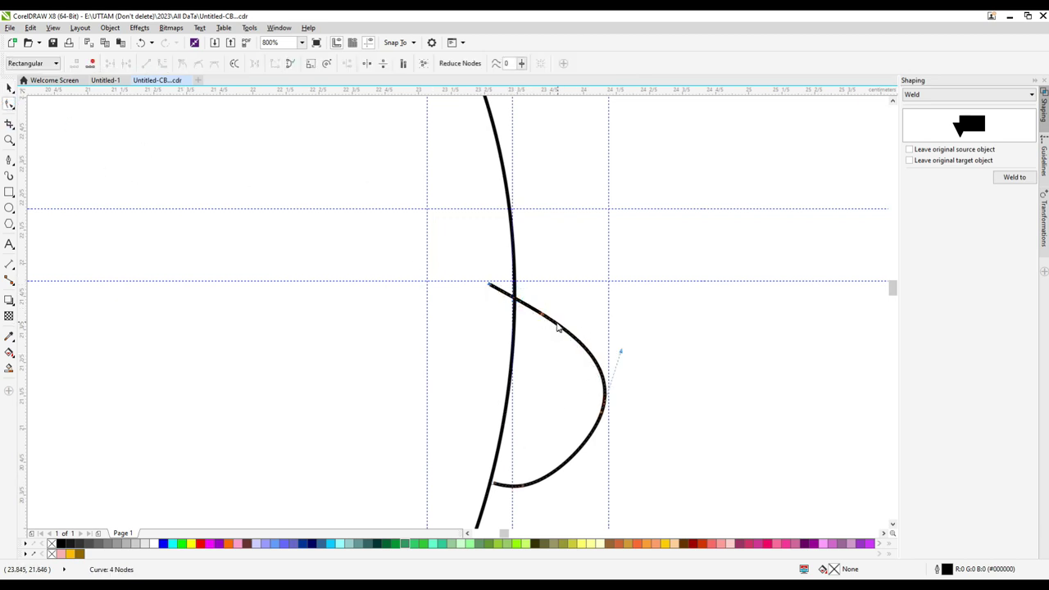
{"action": "left_click", "coordinate": [553, 453]}
{"action": "left_click_drag", "start_coordinate": [494, 483], "coordinate": [477, 481]}
Step: Remove the node near the right ear's lower end and round out the lower part of its outer edge
{"action": "double_click", "coordinate": [522, 487]}
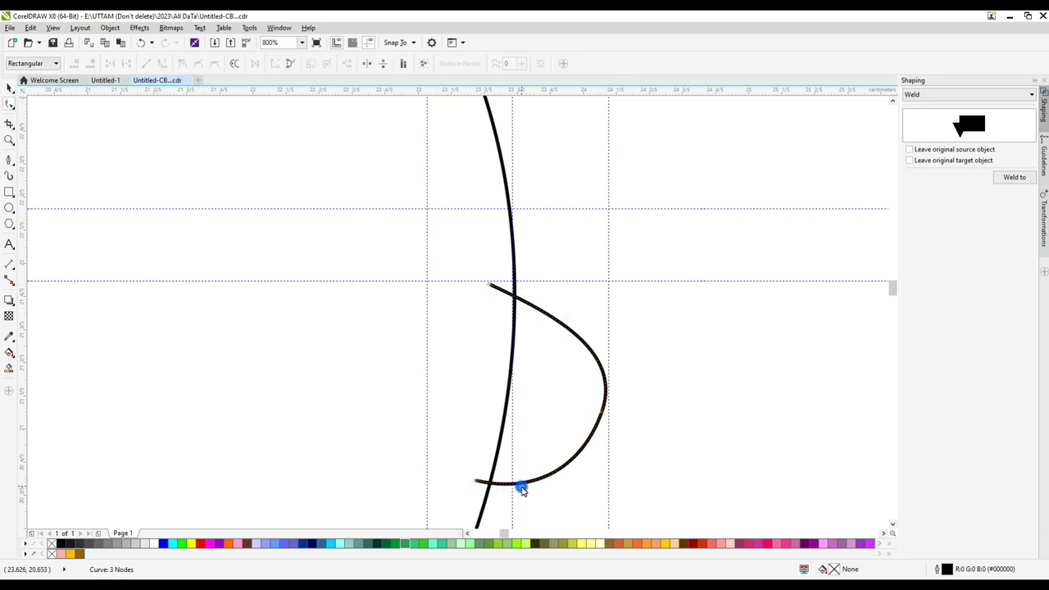
{"action": "scroll", "coordinate": [587, 420], "scroll_direction": "down", "scroll_amount": 2}
{"action": "scroll", "coordinate": [589, 426], "scroll_direction": "up", "scroll_amount": 2}
{"action": "mouse_move", "coordinate": [593, 415]}
{"action": "left_mouse_down"}
{"action": "mouse_move", "coordinate": [576, 468]}
{"action": "mouse_move", "coordinate": [600, 414]}
{"action": "left_mouse_up"}
{"action": "scroll", "coordinate": [571, 293], "scroll_direction": "down", "scroll_amount": 2}
Step: Start the hair curl with the Pen tool, sweeping from the forehead's upper guideline around its left side and along the guideline below
{"action": "key", "text": "F5"}
{"action": "scroll", "coordinate": [422, 260], "scroll_direction": "up", "scroll_amount": 1}
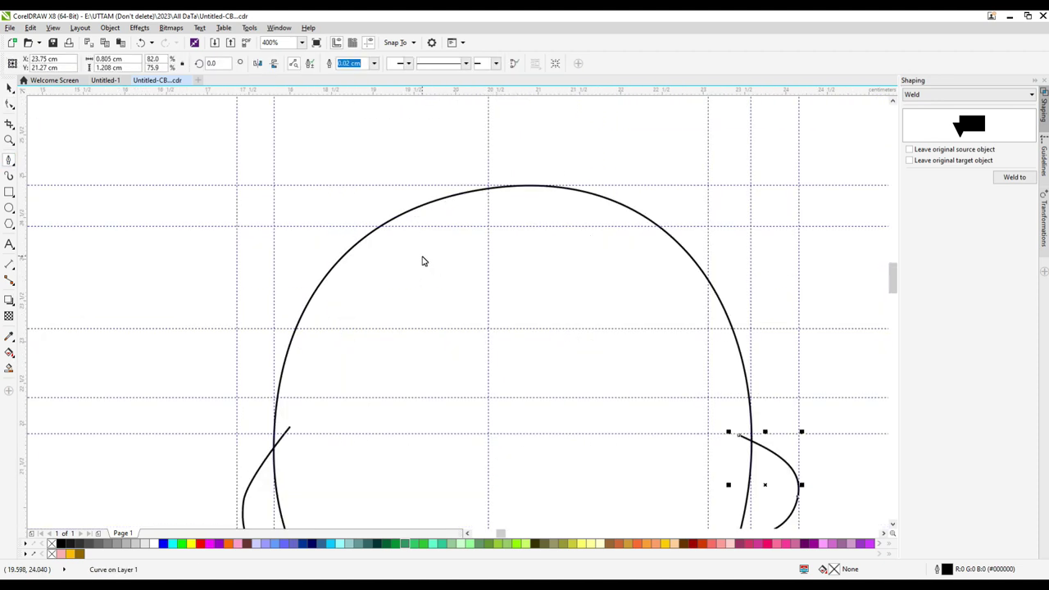
{"action": "left_click_drag", "start_coordinate": [503, 225], "coordinate": [497, 226]}
{"action": "left_click_drag", "start_coordinate": [415, 247], "coordinate": [393, 269]}
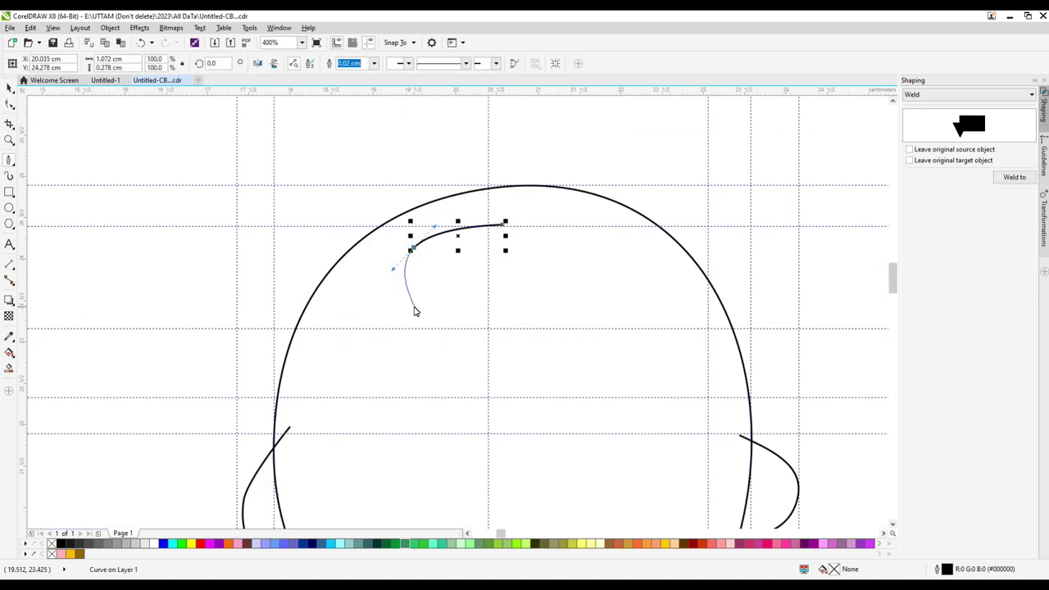
{"action": "left_click_drag", "start_coordinate": [419, 310], "coordinate": [437, 321]}
{"action": "scroll", "coordinate": [506, 322], "scroll_direction": "up", "scroll_amount": 1}
{"action": "left_click", "coordinate": [501, 323]}
{"action": "left_click", "coordinate": [538, 306]}
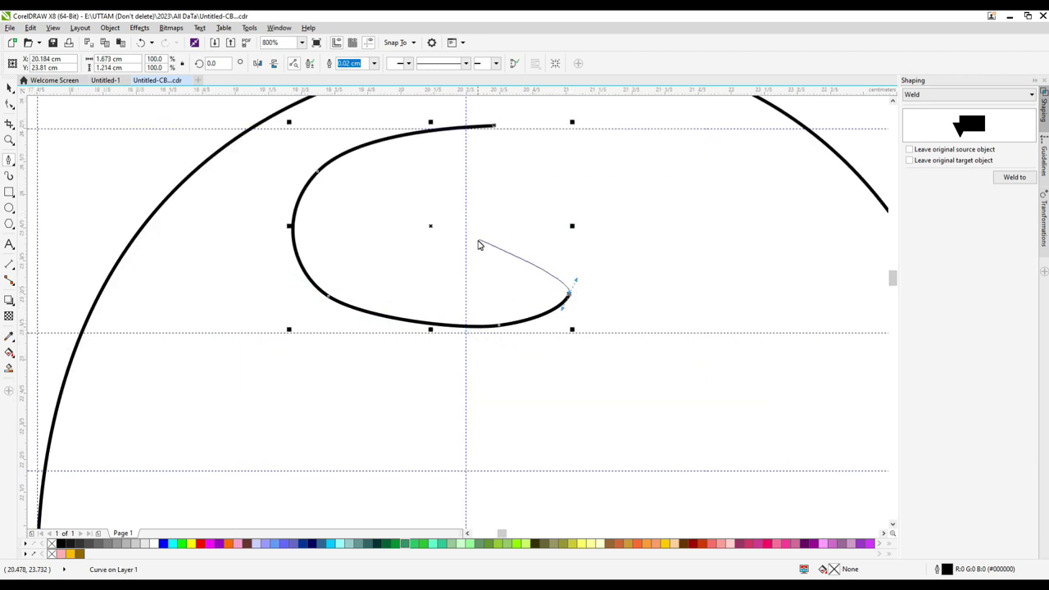
Step: Continue the hair curl with a small central loop and a wide right arc, making it about 2.71 by 1.25 cm overall
{"action": "left_click", "coordinate": [511, 251]}
{"action": "left_click", "coordinate": [468, 297]}
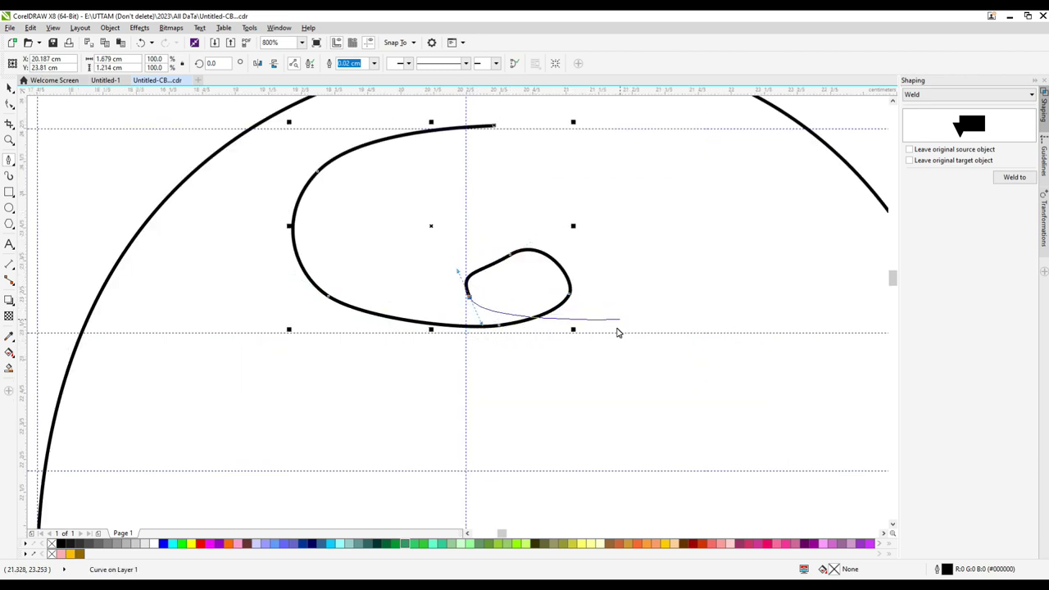
{"action": "left_click_drag", "start_coordinate": [621, 332], "coordinate": [695, 332]}
{"action": "left_click_drag", "start_coordinate": [740, 282], "coordinate": [741, 266]}
{"action": "left_click_drag", "start_coordinate": [663, 210], "coordinate": [633, 203]}
{"action": "left_click", "coordinate": [633, 203]}
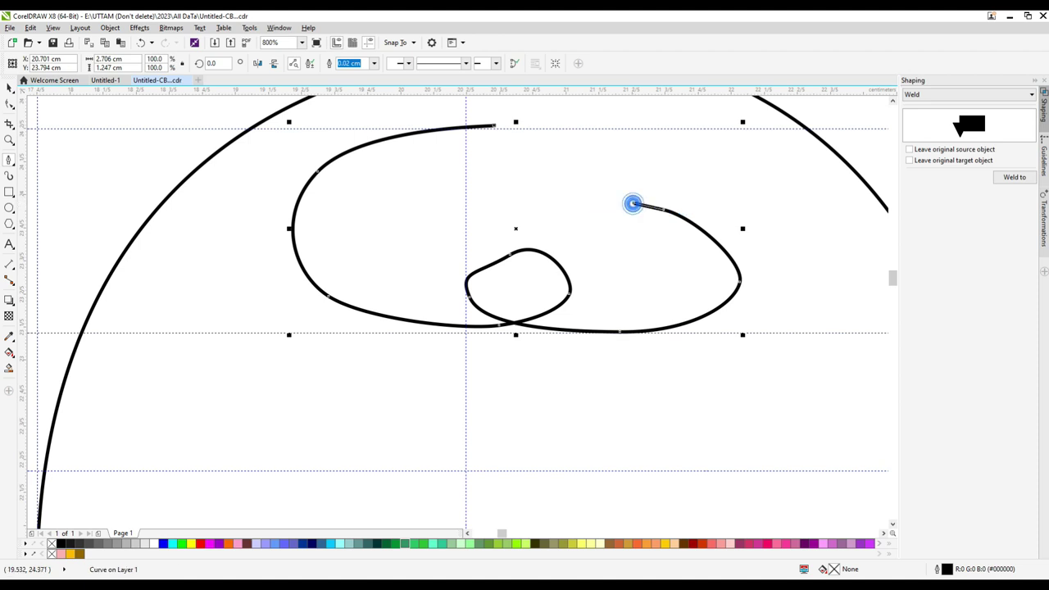
Step: Smooth the hair curl by removing surplus nodes and reshaping the central loop into a rounded oval with a node on its top
{"action": "key", "text": "F10"}
{"action": "double_click", "coordinate": [663, 211]}
{"action": "double_click", "coordinate": [511, 255]}
{"action": "scroll", "coordinate": [494, 333], "scroll_direction": "up", "scroll_amount": 1}
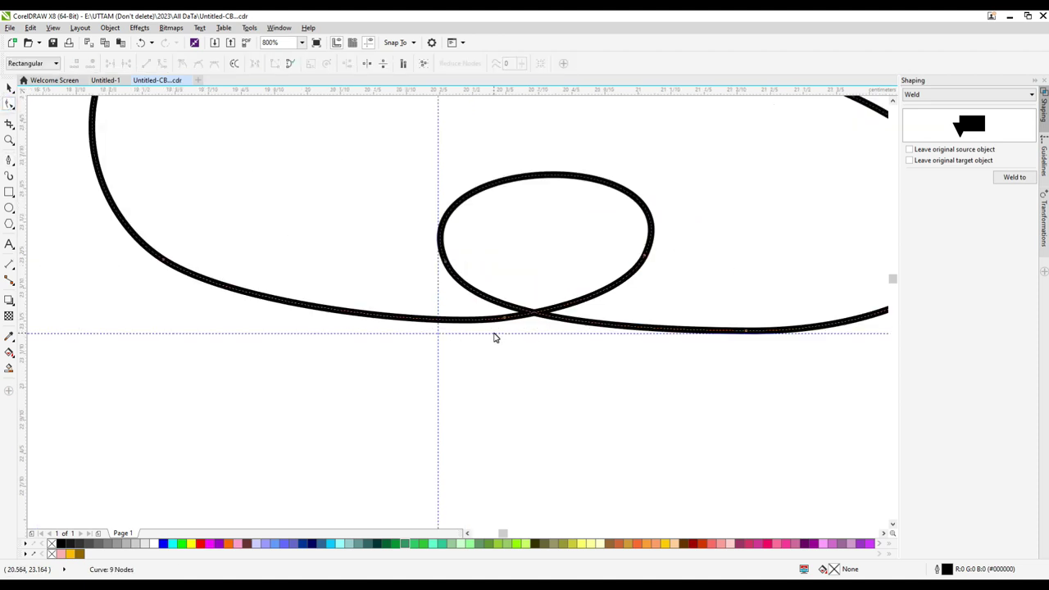
{"action": "left_click", "coordinate": [564, 180]}
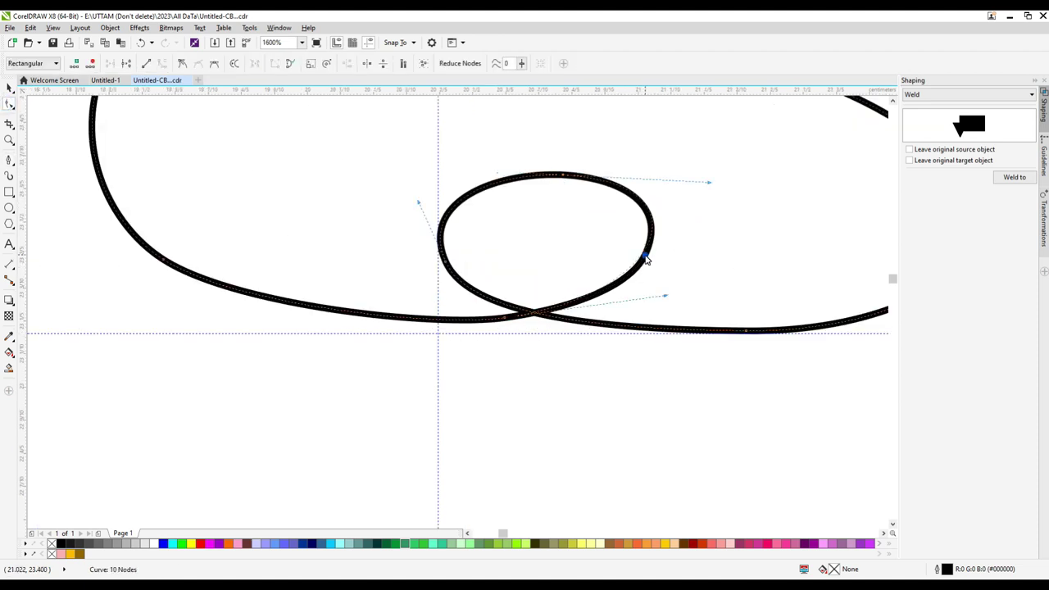
Step: Draw two short slanted strokes, each about 0.26 cm wide, across the lower-left and lower-right parts of the hair curl
{"action": "scroll", "coordinate": [551, 292], "scroll_direction": "down", "scroll_amount": 2}
{"action": "left_click", "coordinate": [9, 161]}
{"action": "scroll", "coordinate": [369, 266], "scroll_direction": "up", "scroll_amount": 1}
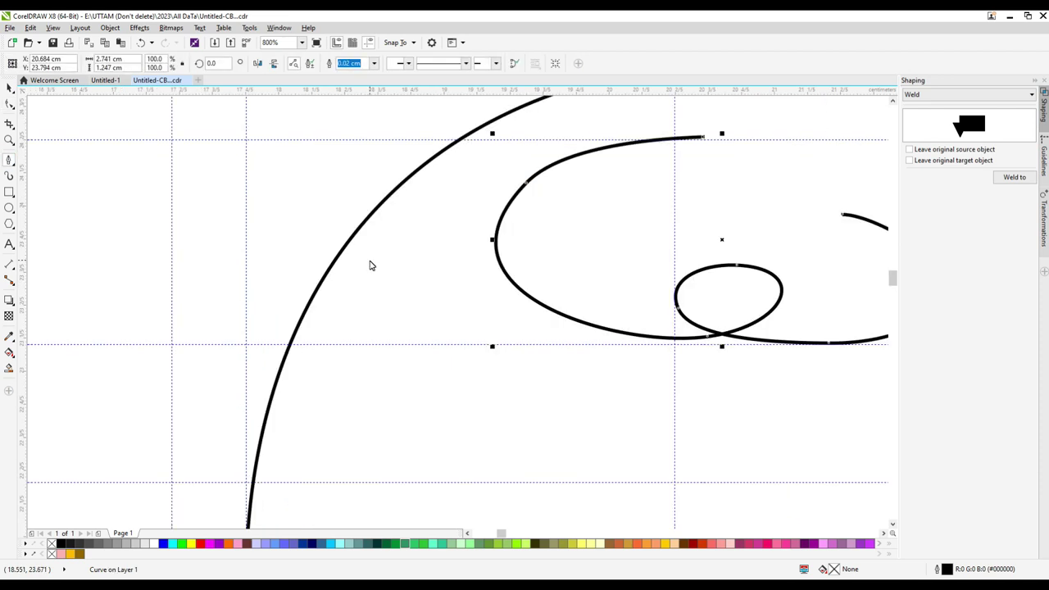
{"action": "left_click_drag", "start_coordinate": [593, 283], "coordinate": [546, 347]}
{"action": "scroll", "coordinate": [574, 320], "scroll_direction": "right", "scroll_amount": 3}
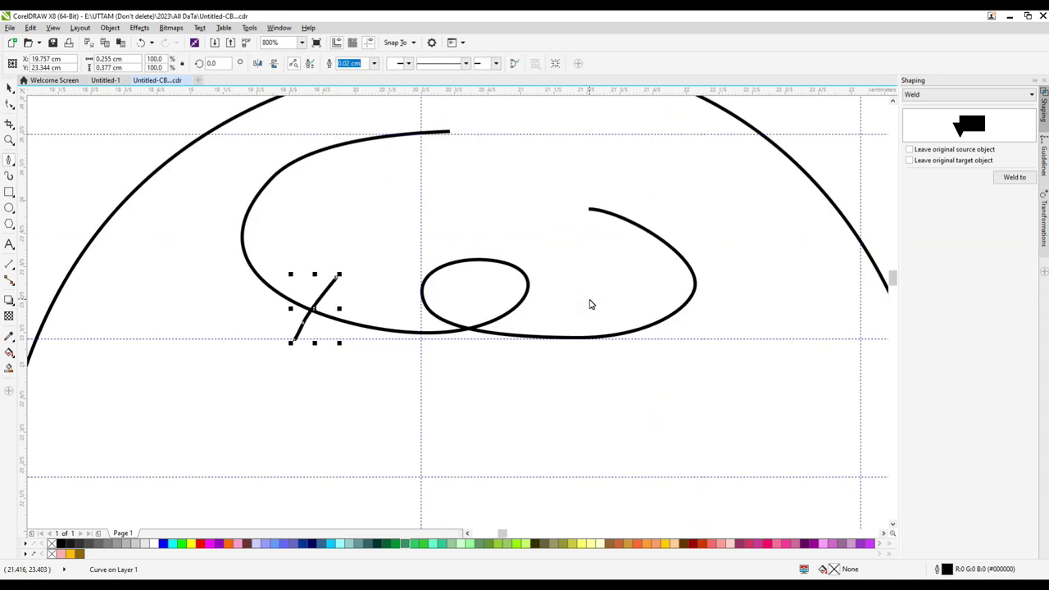
{"action": "left_click_drag", "start_coordinate": [599, 312], "coordinate": [644, 365]}
Step: Draw a small arc about 0.16 by 0.72 cm, bulging left, on the left side of the face
{"action": "scroll", "coordinate": [562, 330], "scroll_direction": "down", "scroll_amount": 2}
{"action": "scroll", "coordinate": [468, 304], "scroll_direction": "up", "scroll_amount": 1}
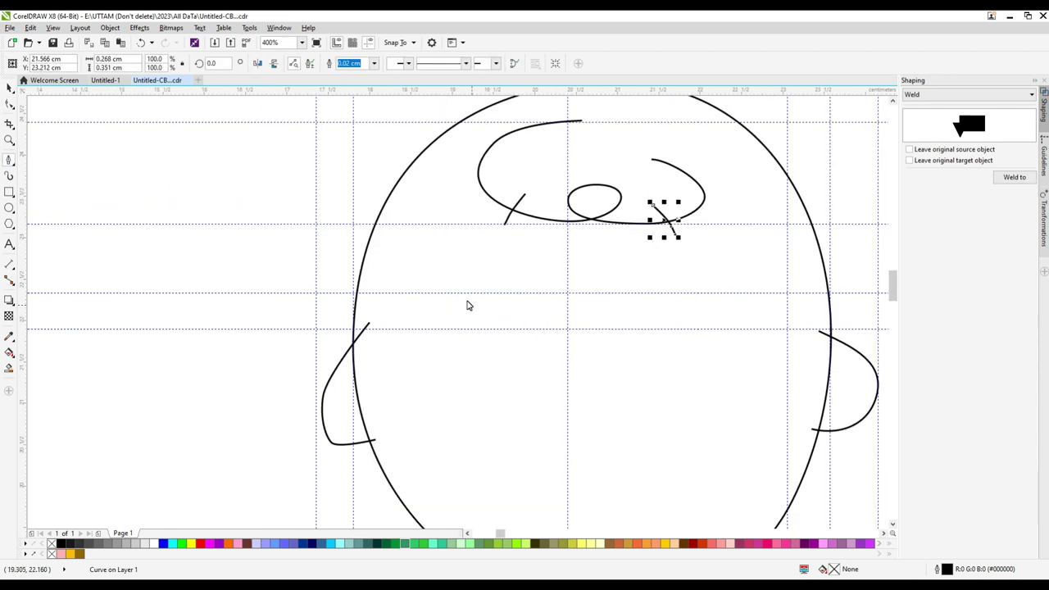
{"action": "left_click", "coordinate": [461, 280]}
{"action": "double_click", "coordinate": [449, 318]}
{"action": "left_click", "coordinate": [460, 340]}
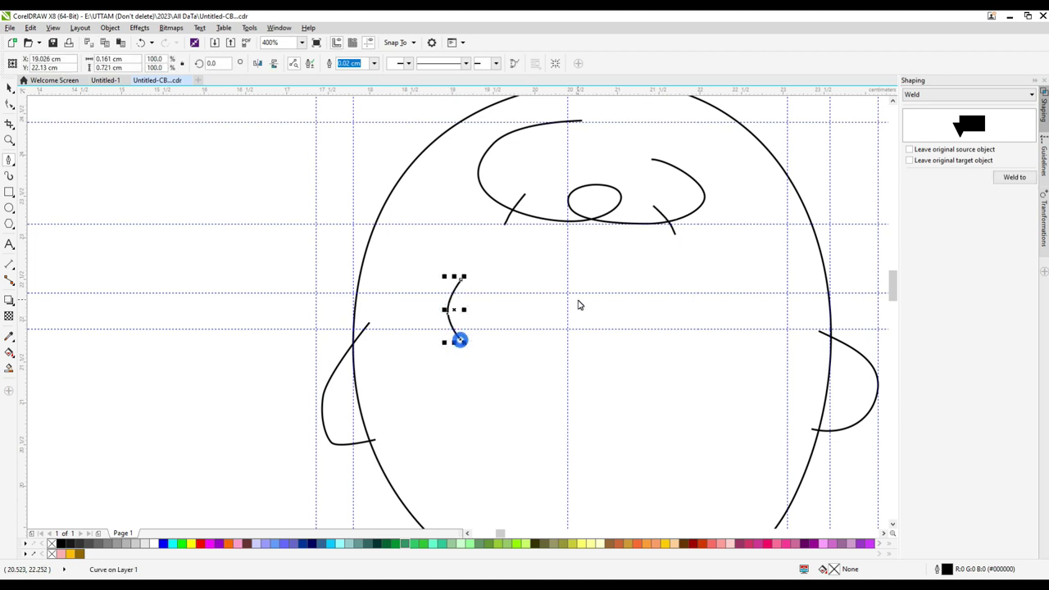
Step: Draw the nose in the middle of the face as an open C-shaped curve about 0.64 by 1.24 cm
{"action": "left_click", "coordinate": [576, 261]}
{"action": "left_click_drag", "start_coordinate": [540, 270], "coordinate": [518, 287]}
{"action": "scroll", "coordinate": [532, 336], "scroll_direction": "up", "scroll_amount": 1}
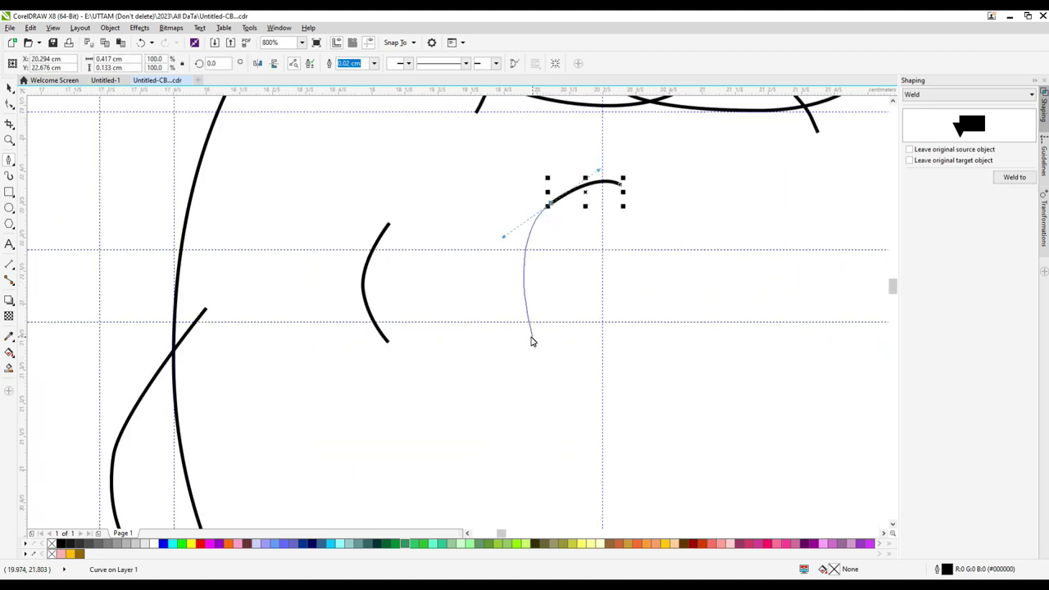
{"action": "left_click_drag", "start_coordinate": [523, 335], "coordinate": [576, 382]}
{"action": "double_click", "coordinate": [608, 385]}
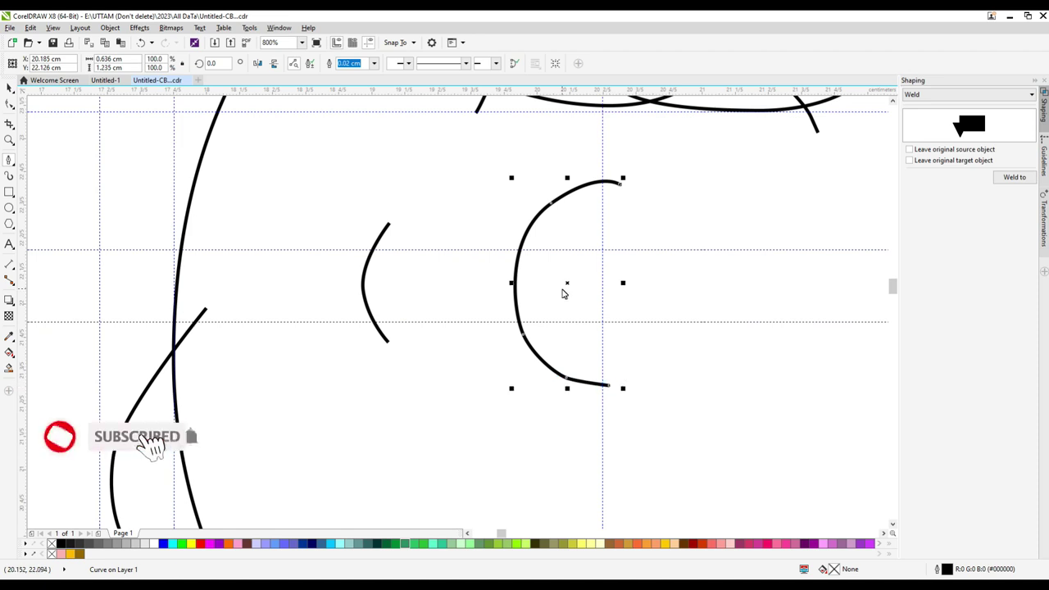
Step: Draw a small arc bulging right on the right side of the face, opposite the left arc
{"action": "left_click", "coordinate": [786, 218]}
{"action": "left_click", "coordinate": [816, 269]}
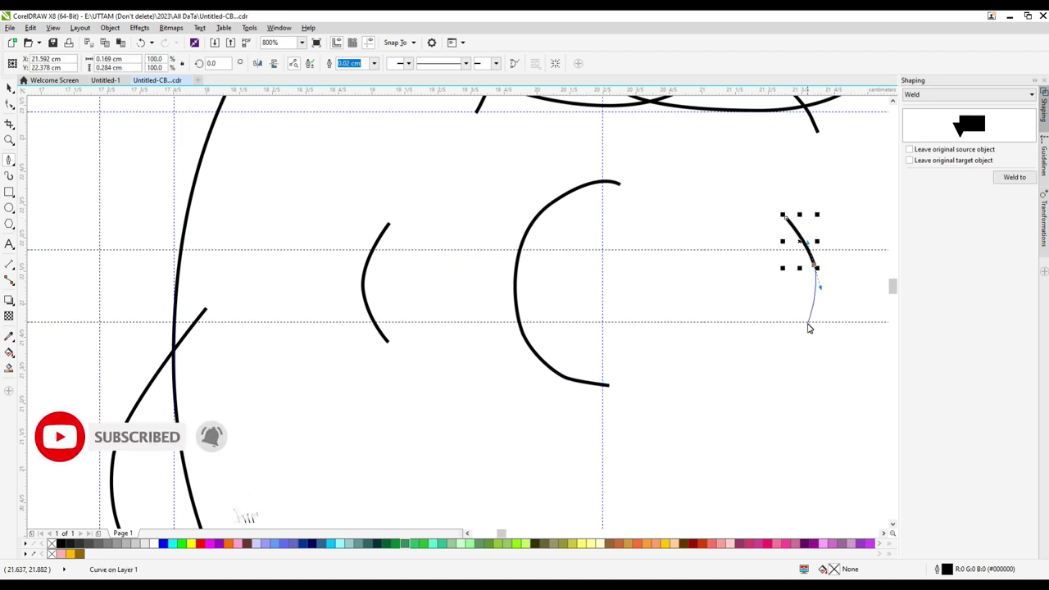
{"action": "left_click", "coordinate": [805, 327]}
{"action": "key", "text": "space"}
Step: Draw two upright oval eyes, each about 0.29 by 0.44 cm, one on either side of the nose curve's left edge
{"action": "key", "text": "F7"}
{"action": "left_click_drag", "start_coordinate": [436, 249], "coordinate": [486, 330]}
{"action": "left_click_drag", "start_coordinate": [656, 248], "coordinate": [707, 328]}
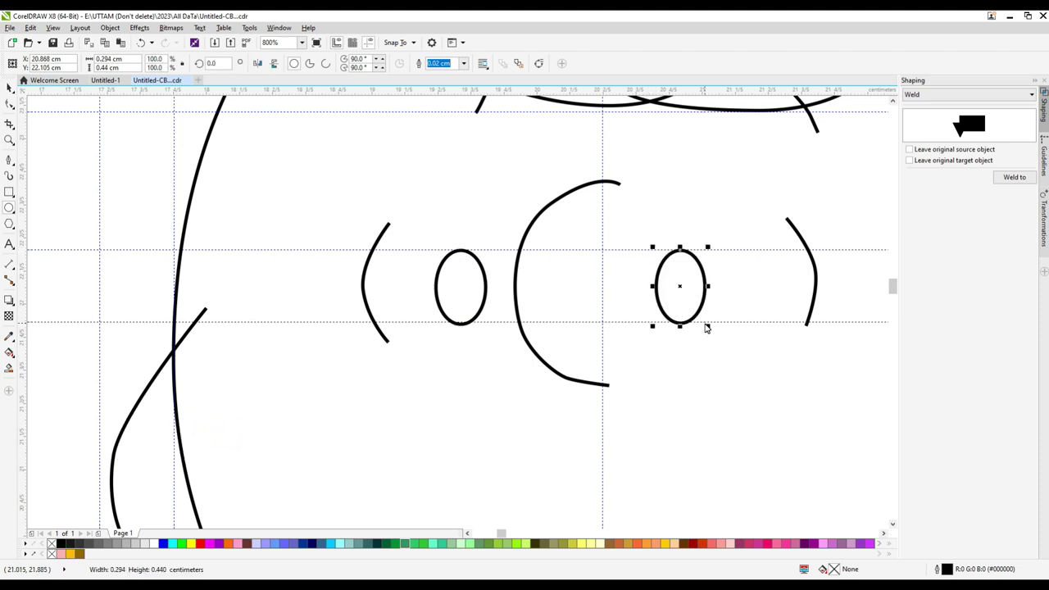
Step: Draw the mouth below the nose as an upward-bulging arc about 1.1 by 0.24 cm
{"action": "key", "text": "F3"}
{"action": "left_click", "coordinate": [9, 163]}
{"action": "mouse_move", "coordinate": [534, 440]}
{"action": "left_mouse_down"}
{"action": "mouse_move", "coordinate": [614, 423]}
{"action": "mouse_move", "coordinate": [627, 432]}
{"action": "left_mouse_up"}
{"action": "key", "text": "F10"}
{"action": "scroll", "coordinate": [573, 414], "scroll_direction": "up", "scroll_amount": 1}
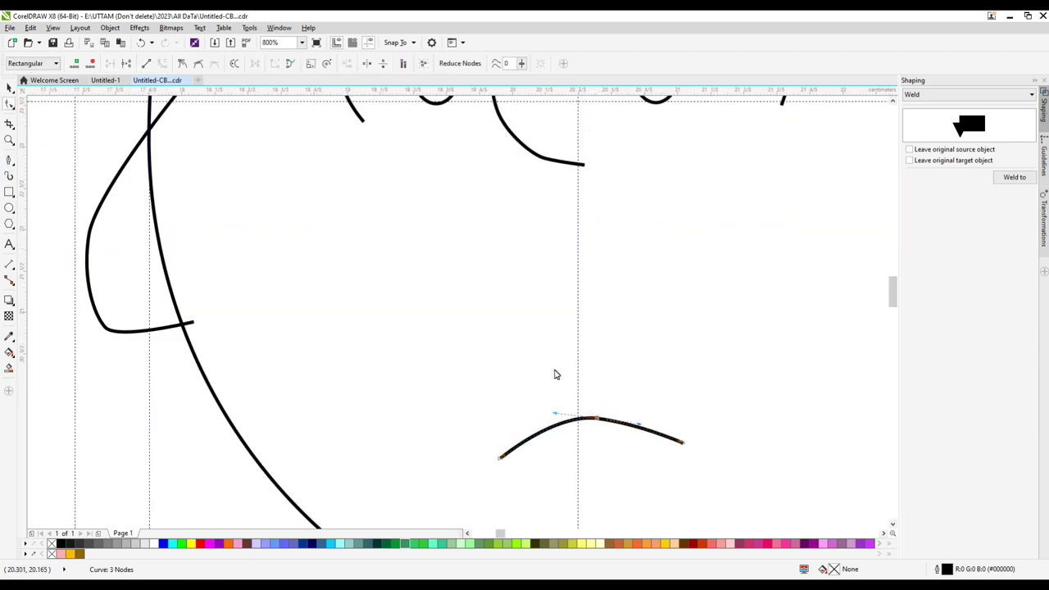
{"action": "scroll", "coordinate": [555, 374], "scroll_direction": "down", "scroll_amount": 2}
Step: Start the body outline under the chin with a short neck line and a curved left collar, about 0.68 by 1.32 cm overall
{"action": "left_click", "coordinate": [10, 162]}
{"action": "scroll", "coordinate": [565, 348], "scroll_direction": "down", "scroll_amount": 2}
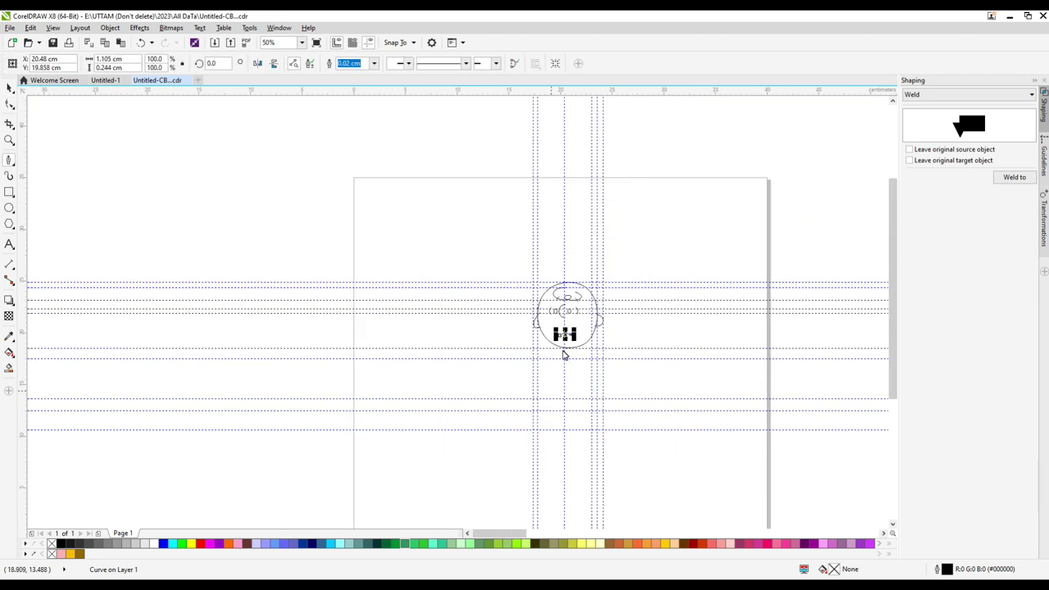
{"action": "scroll", "coordinate": [560, 359], "scroll_direction": "up", "scroll_amount": 1}
{"action": "scroll", "coordinate": [575, 321], "scroll_direction": "up", "scroll_amount": 1}
{"action": "left_click", "coordinate": [561, 284]}
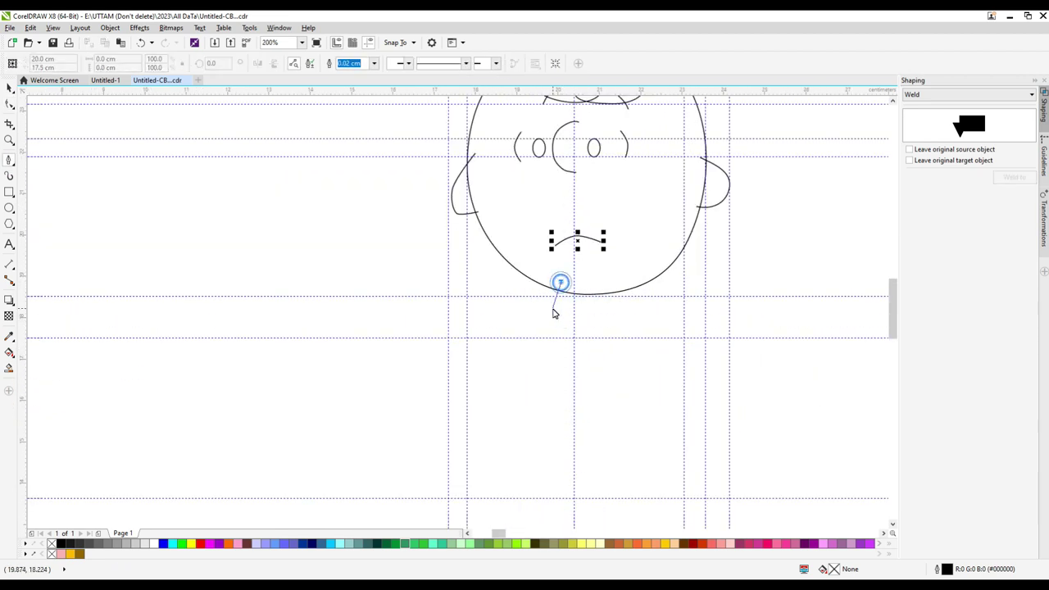
{"action": "scroll", "coordinate": [554, 310], "scroll_direction": "up", "scroll_amount": 1}
{"action": "left_click", "coordinate": [564, 304]}
{"action": "left_click_drag", "start_coordinate": [524, 315], "coordinate": [516, 331]}
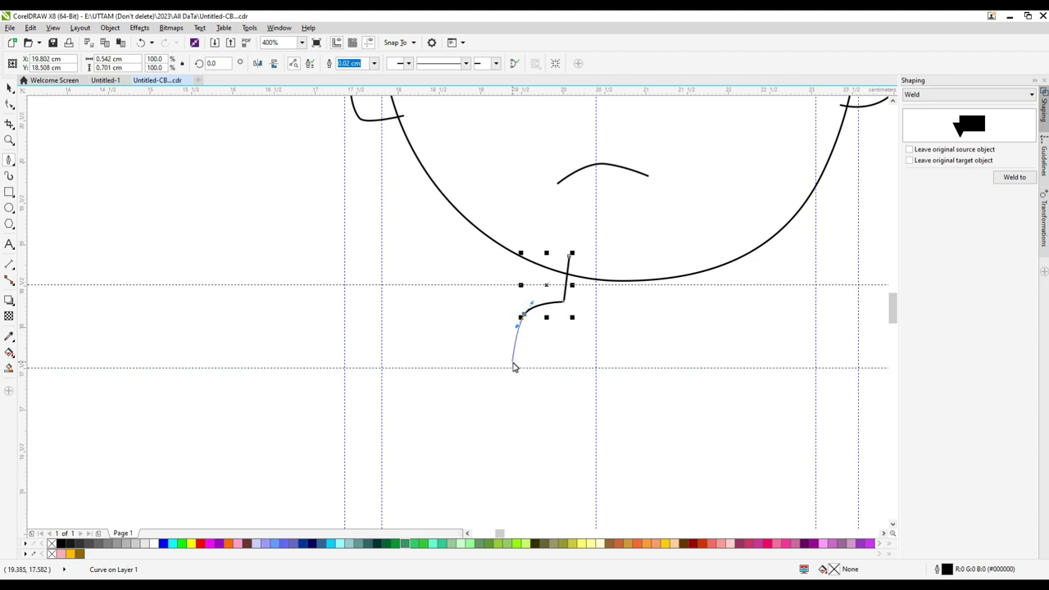
{"action": "left_click", "coordinate": [514, 367]}
{"action": "scroll", "coordinate": [476, 379], "scroll_direction": "down", "scroll_amount": 2}
{"action": "scroll", "coordinate": [453, 421], "scroll_direction": "up", "scroll_amount": 1}
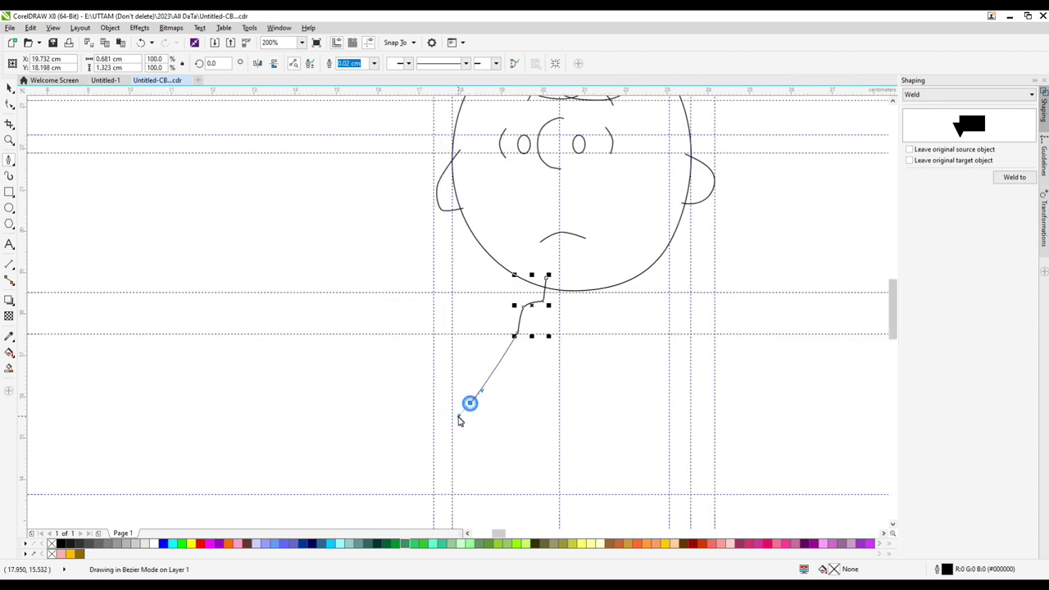
{"action": "left_click", "coordinate": [456, 419]}
{"action": "left_click", "coordinate": [471, 425]}
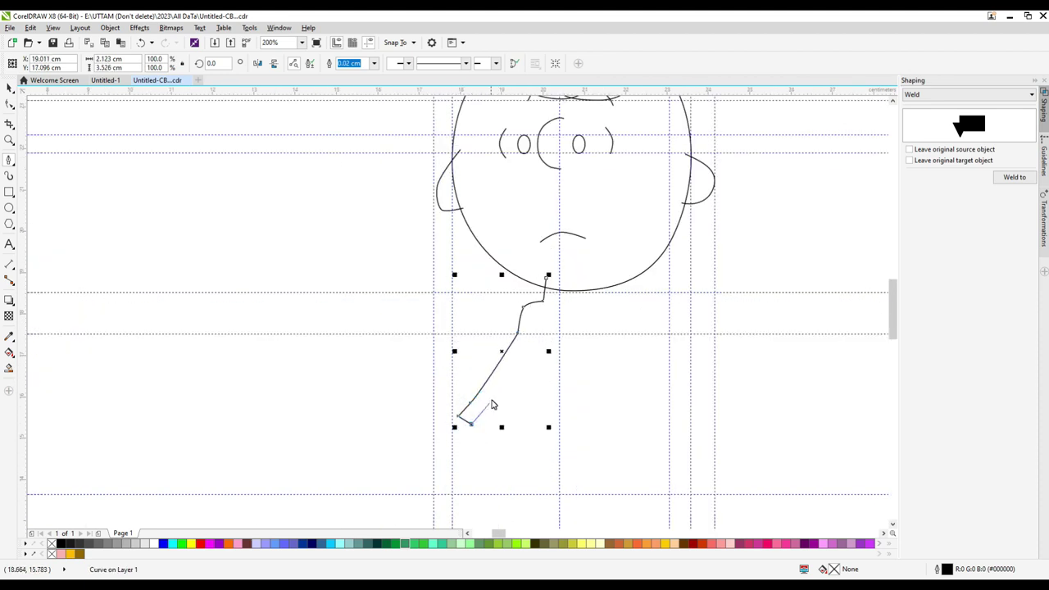
{"action": "scroll", "coordinate": [502, 390], "scroll_direction": "down", "scroll_amount": 1}
{"action": "scroll", "coordinate": [479, 444], "scroll_direction": "up", "scroll_amount": 1}
{"action": "scroll", "coordinate": [509, 428], "scroll_direction": "down", "scroll_amount": 1}
{"action": "key", "text": "ctrl+z"}
{"action": "key", "text": "ctrl+z"}
{"action": "key", "text": "ctrl+z"}
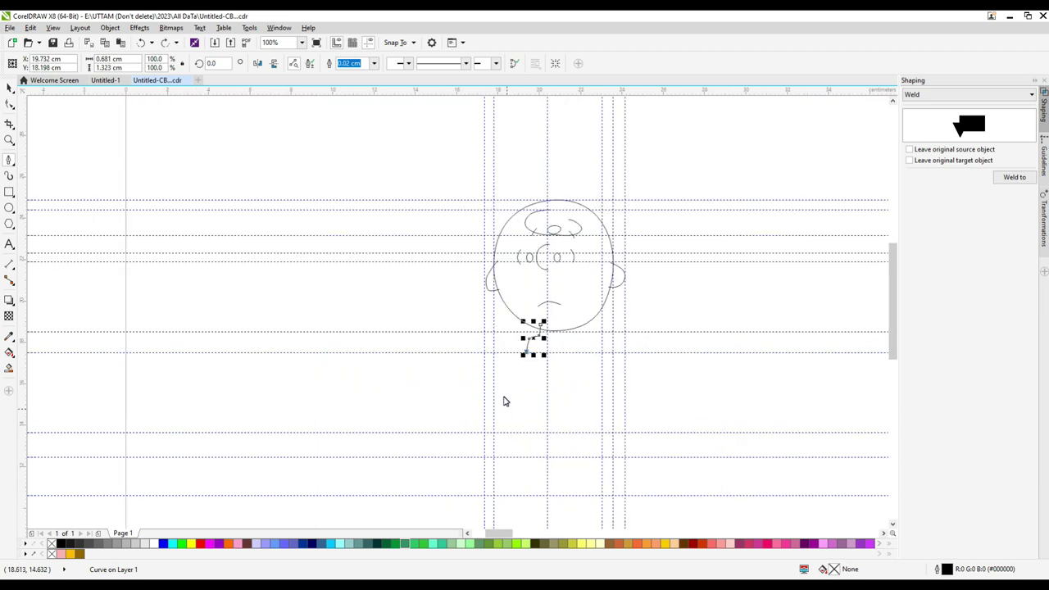
Step: Extend the body outline down the sloping left sleeve to a pointed cuff notch, reaching about 1.93 by 3 cm overall
{"action": "scroll", "coordinate": [506, 377], "scroll_direction": "up", "scroll_amount": 1}
{"action": "left_click_drag", "start_coordinate": [517, 366], "coordinate": [502, 381]}
{"action": "scroll", "coordinate": [502, 386], "scroll_direction": "up", "scroll_amount": 1}
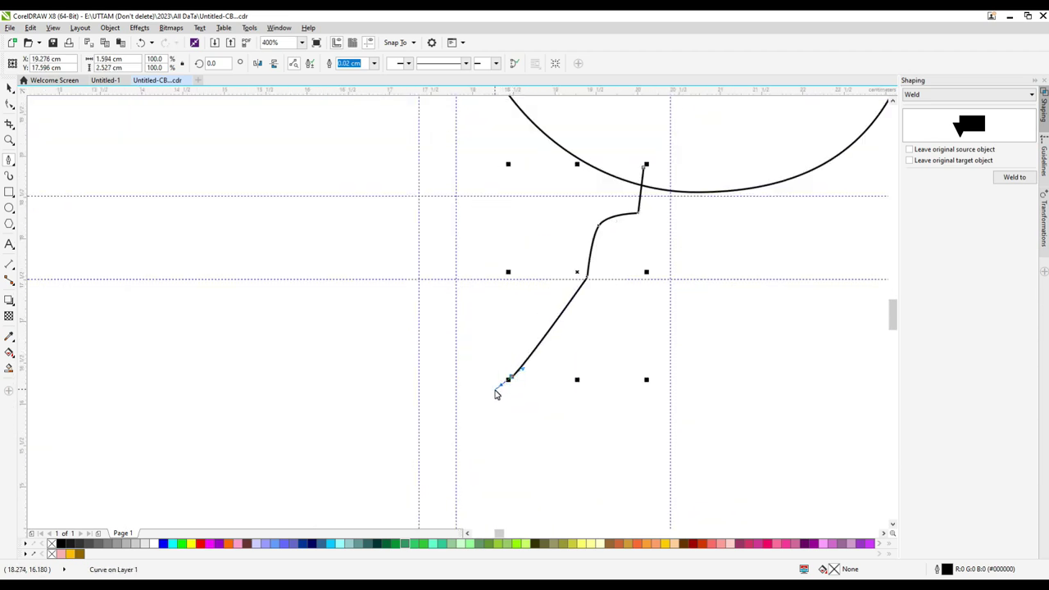
{"action": "left_click", "coordinate": [482, 400]}
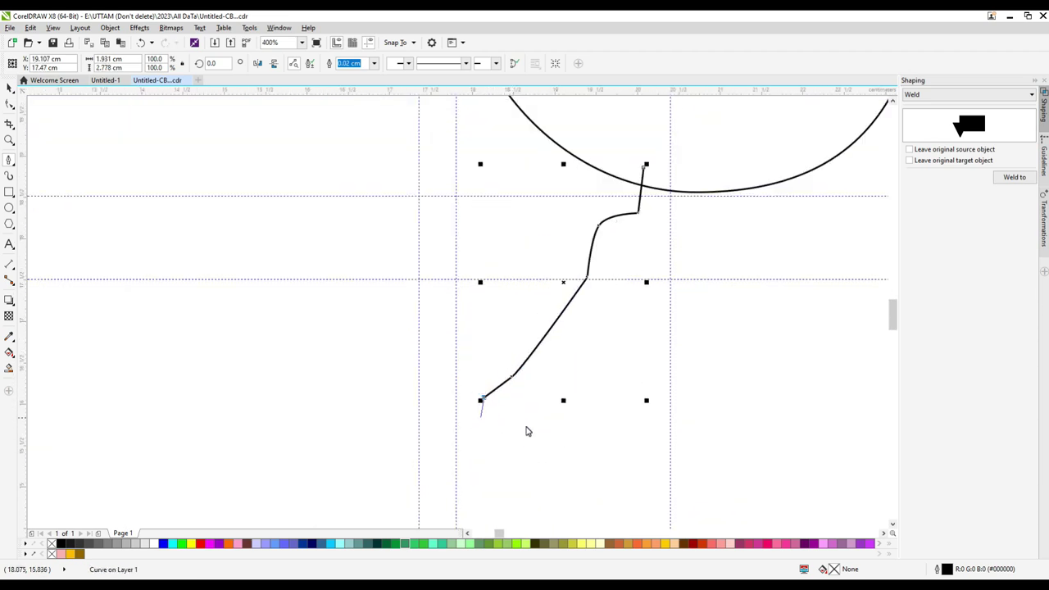
{"action": "left_click", "coordinate": [527, 443]}
{"action": "key", "text": "ctrl+z"}
{"action": "scroll", "coordinate": [501, 437], "scroll_direction": "up", "scroll_amount": 1}
{"action": "left_click", "coordinate": [504, 401]}
{"action": "scroll", "coordinate": [504, 402], "scroll_direction": "down", "scroll_amount": 1}
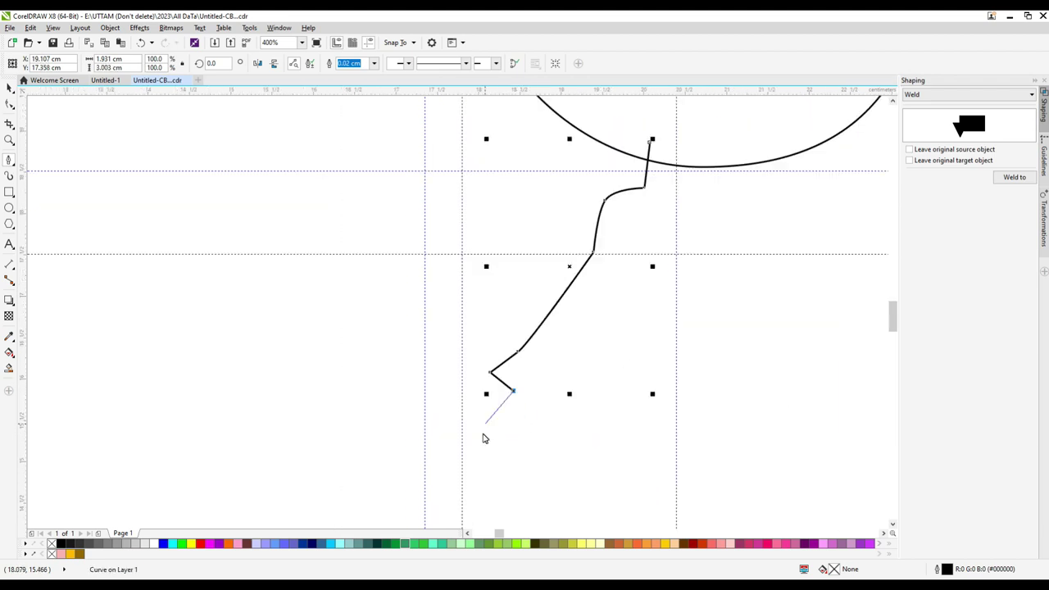
Step: Add a rounded bulge below the left cuff notch, bringing the body outline to about 1.98 by 4.13 cm
{"action": "left_click_drag", "start_coordinate": [486, 441], "coordinate": [490, 473]}
{"action": "scroll", "coordinate": [492, 471], "scroll_direction": "down", "scroll_amount": 1}
{"action": "scroll", "coordinate": [490, 413], "scroll_direction": "up", "scroll_amount": 1}
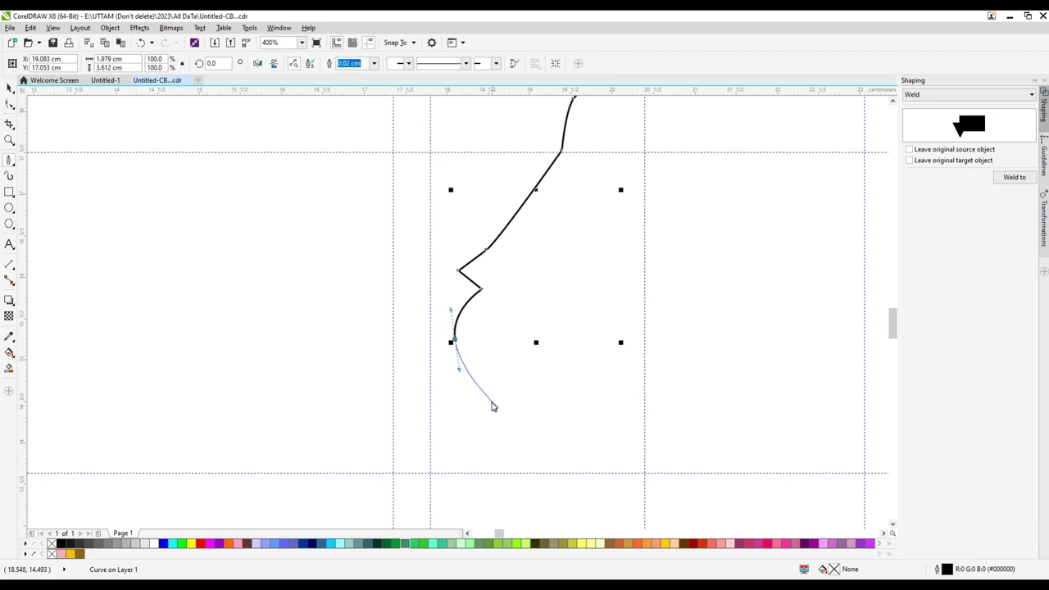
{"action": "left_click", "coordinate": [496, 384]}
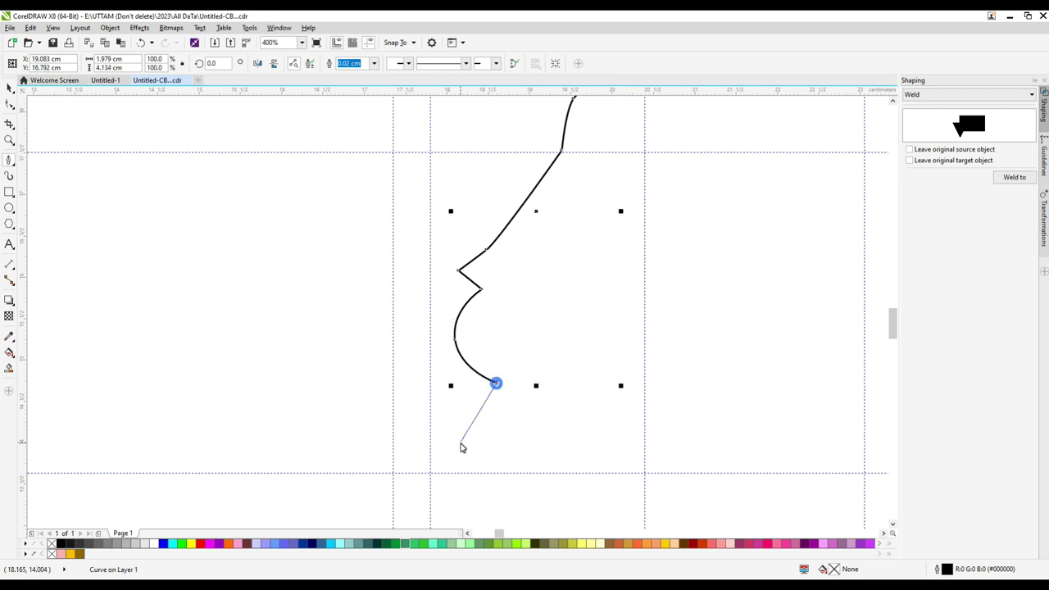
Step: Draw the slanted left side and the wavy hem of the body, bringing the outline to about 4.51 by 5.52 cm
{"action": "left_click", "coordinate": [462, 473]}
{"action": "left_click", "coordinate": [526, 479]}
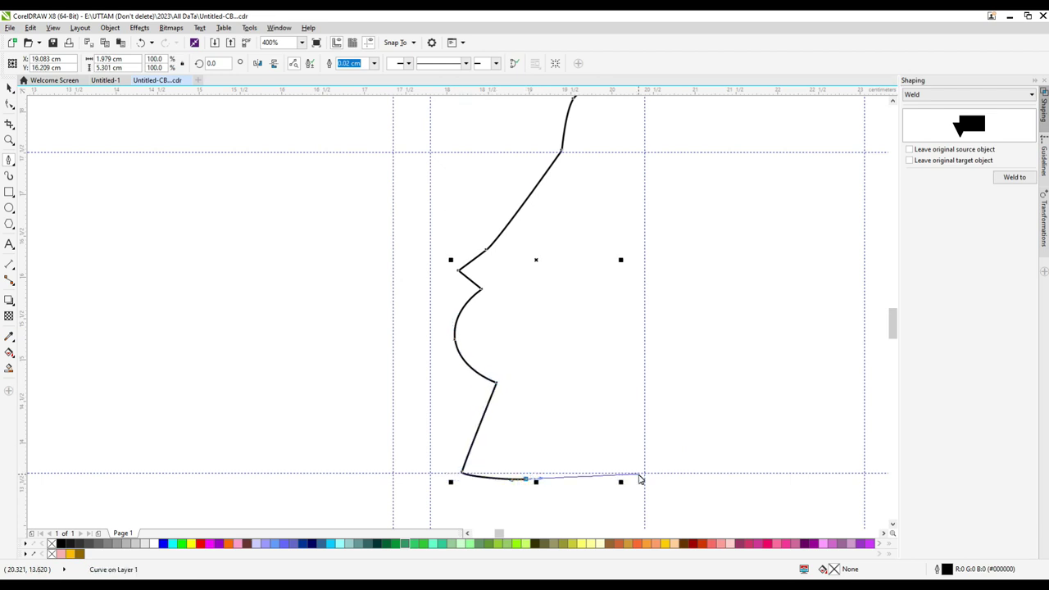
{"action": "left_click_drag", "start_coordinate": [658, 492], "coordinate": [704, 509]}
{"action": "scroll", "coordinate": [704, 507], "scroll_direction": "down", "scroll_amount": 2}
{"action": "scroll", "coordinate": [627, 450], "scroll_direction": "up", "scroll_amount": 2}
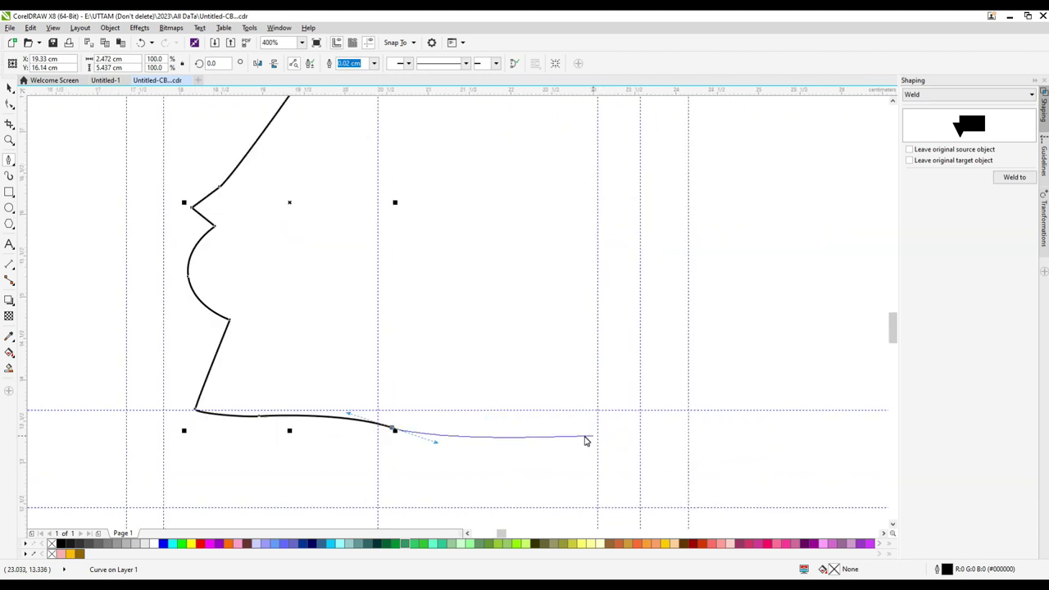
{"action": "left_click_drag", "start_coordinate": [585, 439], "coordinate": [632, 422]}
{"action": "key", "text": "ctrl+z"}
{"action": "left_click_drag", "start_coordinate": [523, 423], "coordinate": [543, 418]}
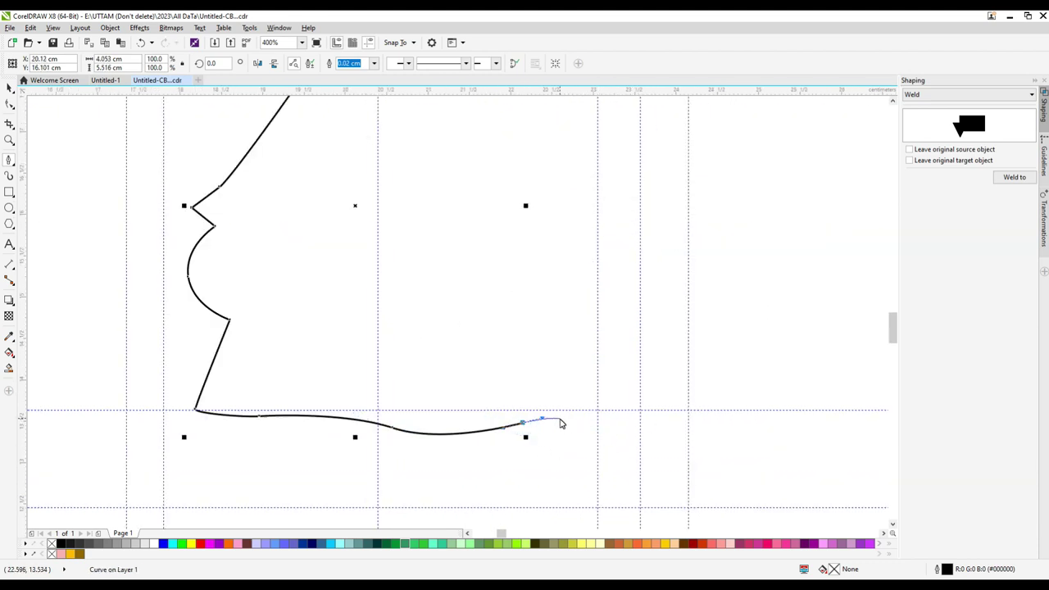
{"action": "left_click", "coordinate": [560, 419]}
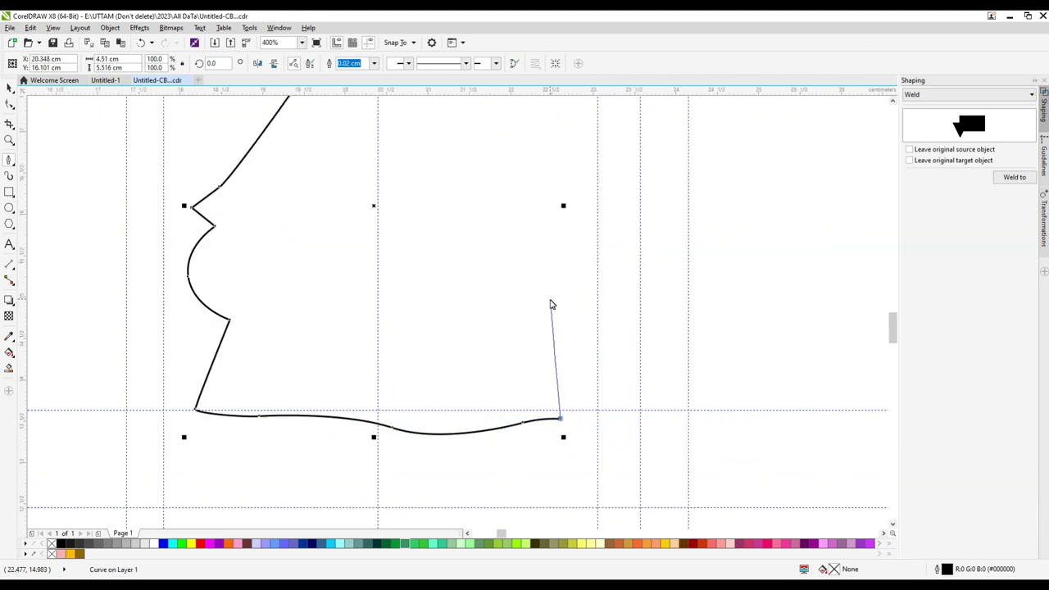
Step: Draw the body's right side up from the hem and a rounded right sleeve bulge, making the outline about 4.94 cm wide
{"action": "left_click", "coordinate": [541, 291]}
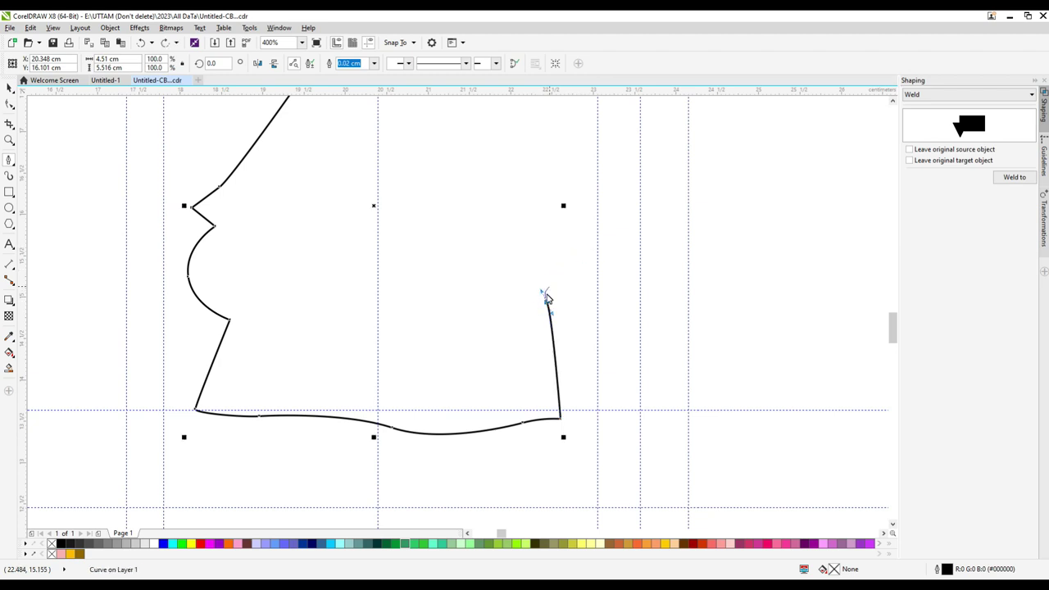
{"action": "left_click_drag", "start_coordinate": [593, 240], "coordinate": [599, 229]}
{"action": "scroll", "coordinate": [593, 281], "scroll_direction": "down", "scroll_amount": 2}
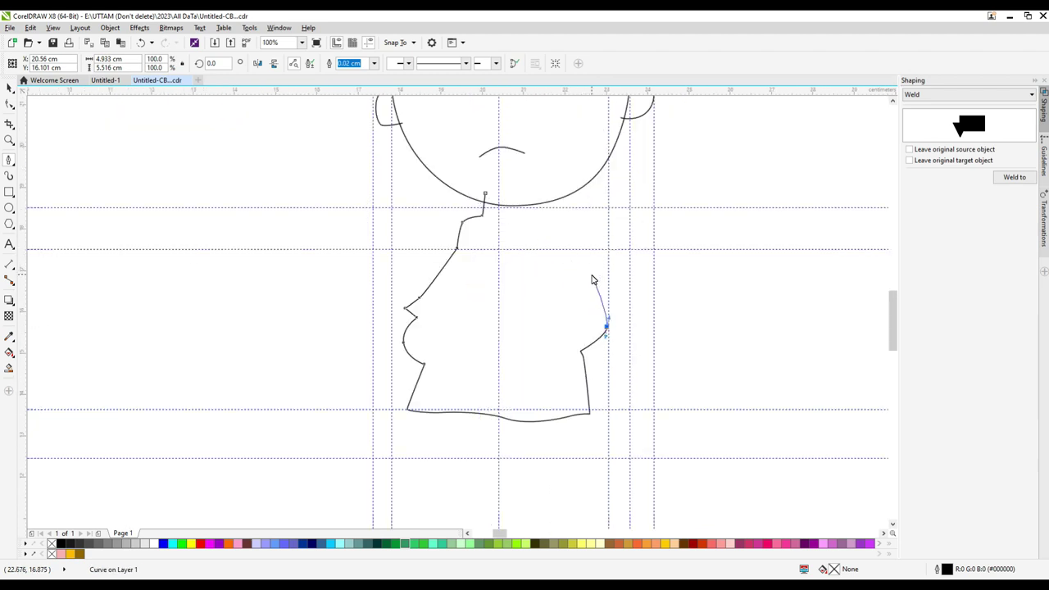
{"action": "scroll", "coordinate": [608, 279], "scroll_direction": "up", "scroll_amount": 2}
{"action": "left_click_drag", "start_coordinate": [601, 304], "coordinate": [596, 293]}
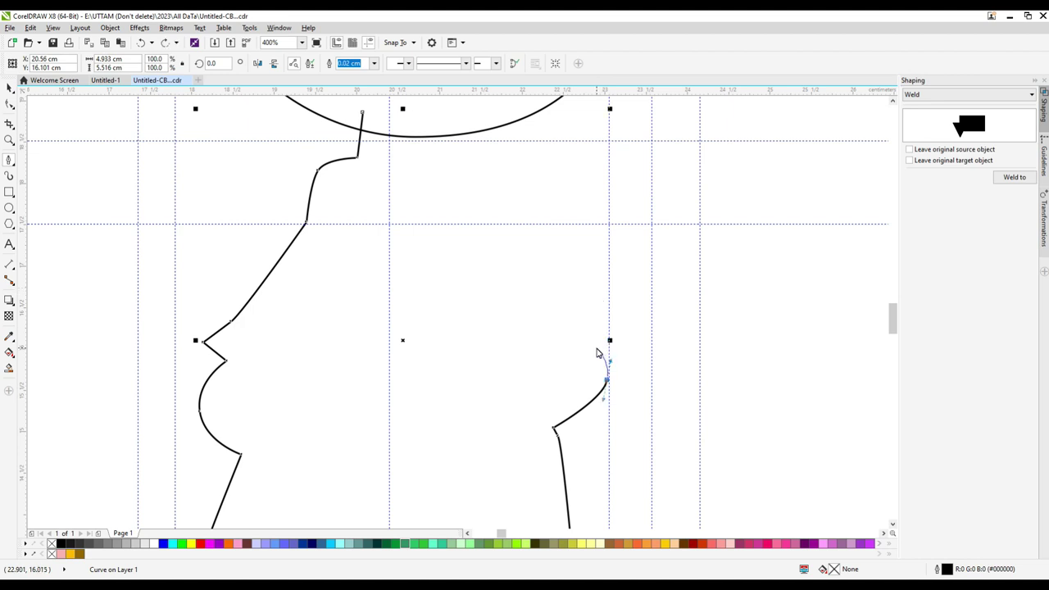
{"action": "left_click_drag", "start_coordinate": [594, 335], "coordinate": [546, 247]}
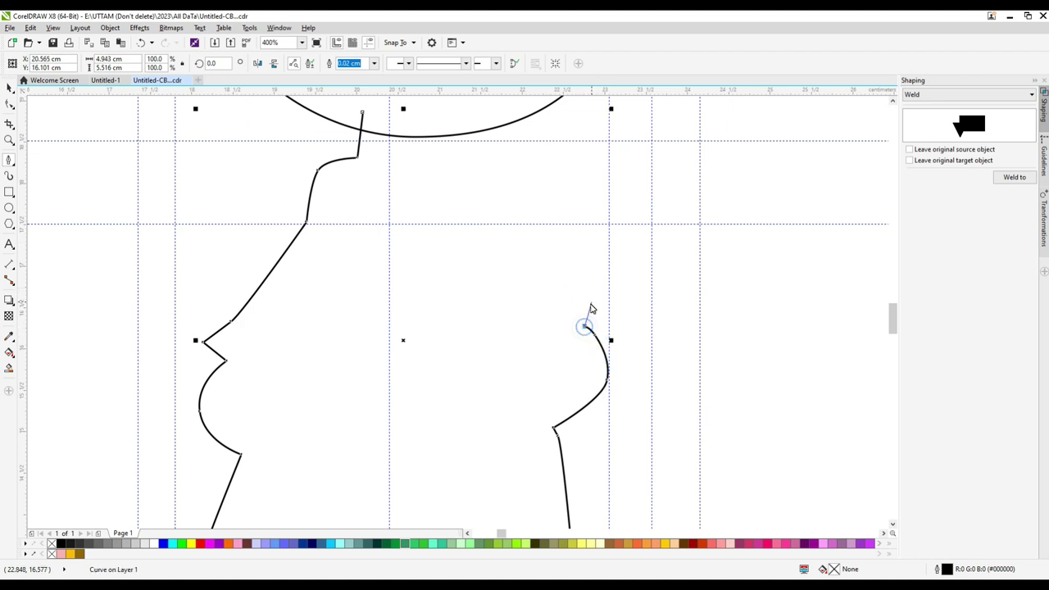
Step: Draw the right sleeve slope, shoulder step and collar, and close the body outline at its starting point inside the chin
{"action": "mouse_move", "coordinate": [527, 209]}
{"action": "left_mouse_down"}
{"action": "mouse_move", "coordinate": [495, 210]}
{"action": "mouse_move", "coordinate": [513, 208]}
{"action": "mouse_move", "coordinate": [483, 155]}
{"action": "mouse_move", "coordinate": [403, 112]}
{"action": "left_mouse_up"}
{"action": "scroll", "coordinate": [403, 112], "scroll_direction": "up", "scroll_amount": 1}
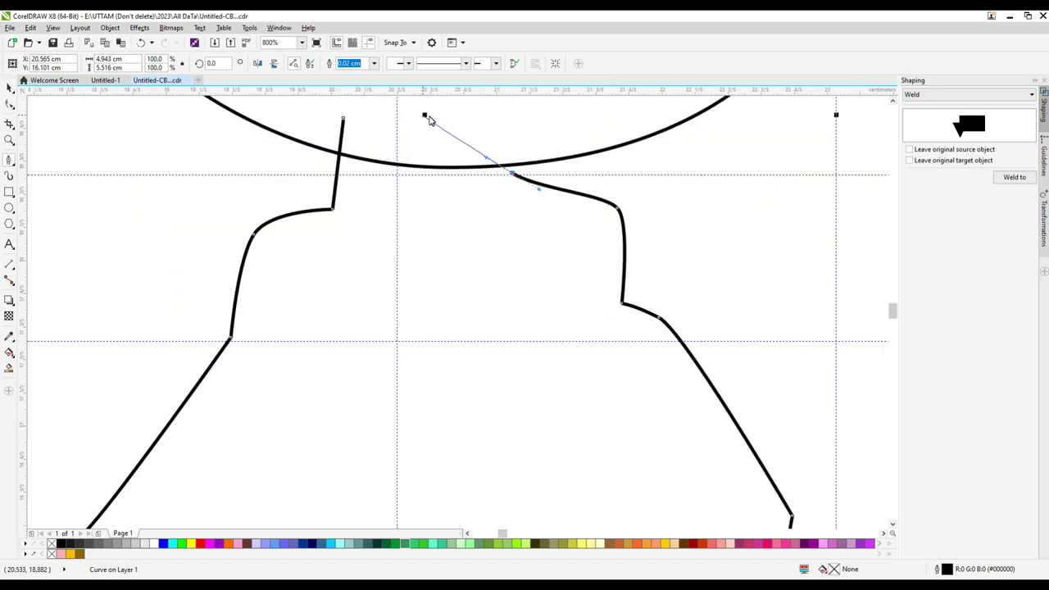
{"action": "left_click_drag", "start_coordinate": [457, 138], "coordinate": [458, 137]}
{"action": "left_click", "coordinate": [457, 136]}
{"action": "left_click", "coordinate": [342, 118]}
Step: Lower the upper-left corner node of the neck slightly so the neck's top edge runs nearly level
{"action": "key", "text": "F10"}
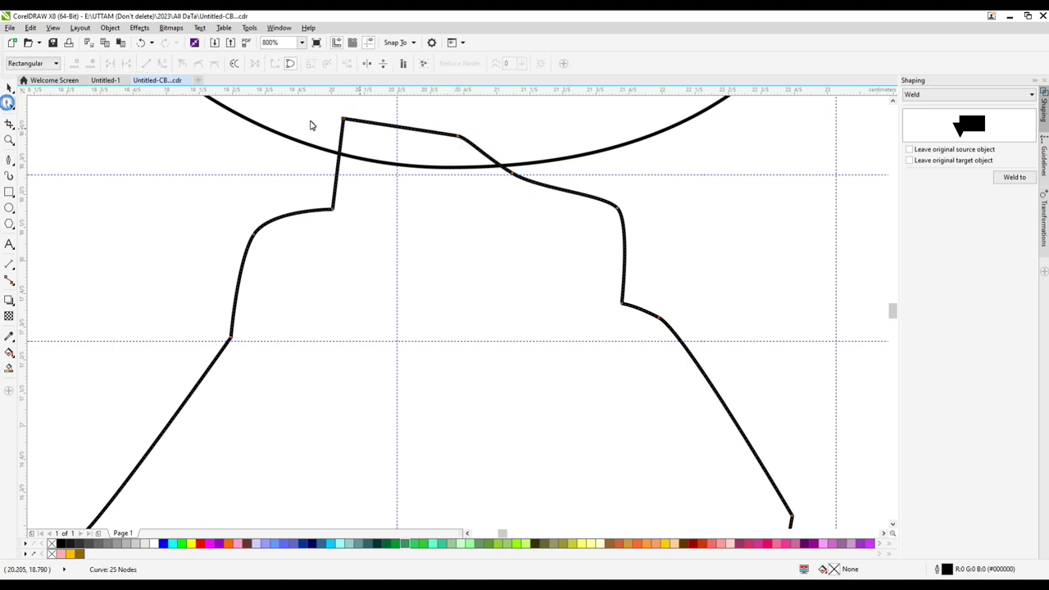
{"action": "left_click_drag", "start_coordinate": [344, 121], "coordinate": [342, 134]}
{"action": "scroll", "coordinate": [484, 177], "scroll_direction": "down", "scroll_amount": 3}
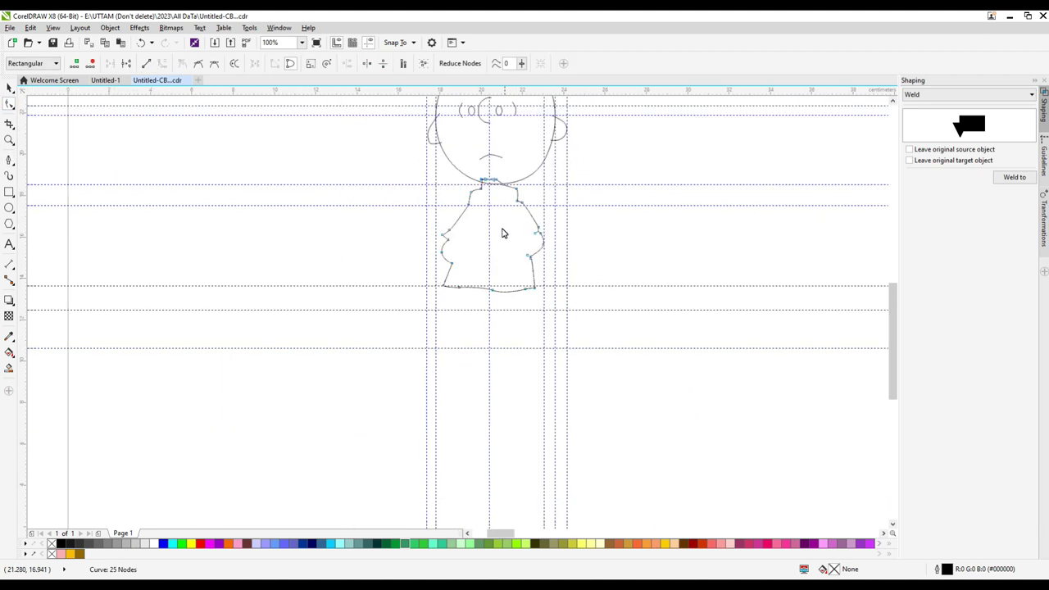
{"action": "scroll", "coordinate": [479, 251], "scroll_direction": "up", "scroll_amount": 1}
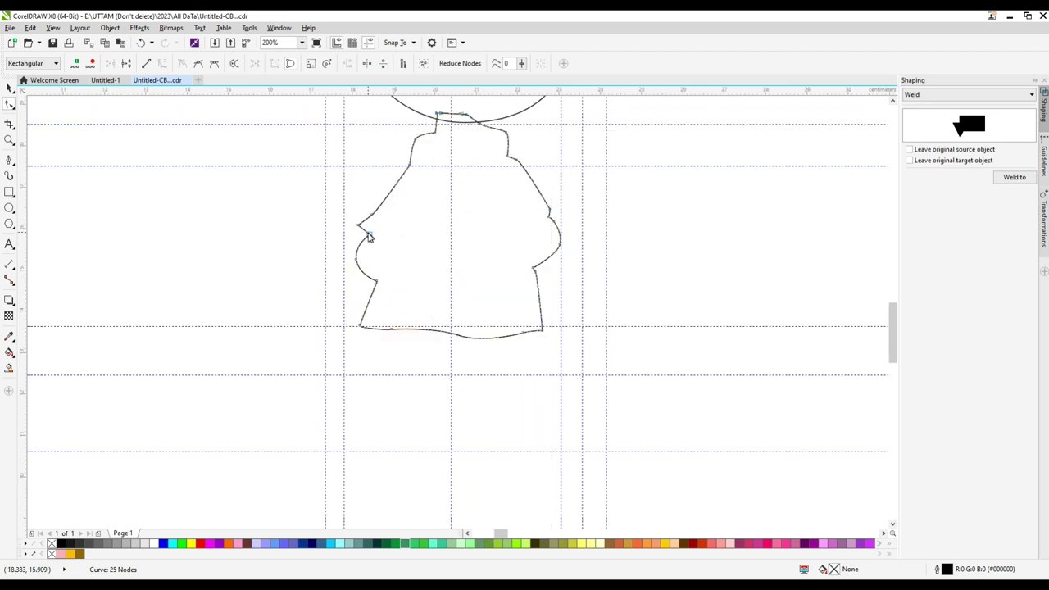
Step: Move the right hem corner and the two nodes under the right sleeve bulge slightly outward
{"action": "scroll", "coordinate": [359, 231], "scroll_direction": "up", "scroll_amount": 1}
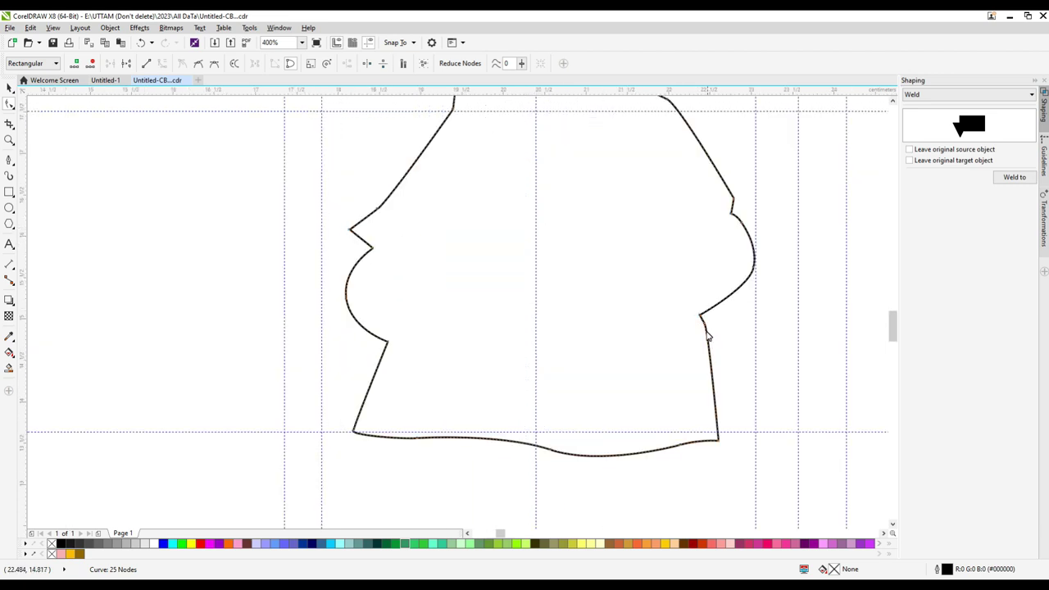
{"action": "scroll", "coordinate": [712, 443], "scroll_direction": "up", "scroll_amount": 1}
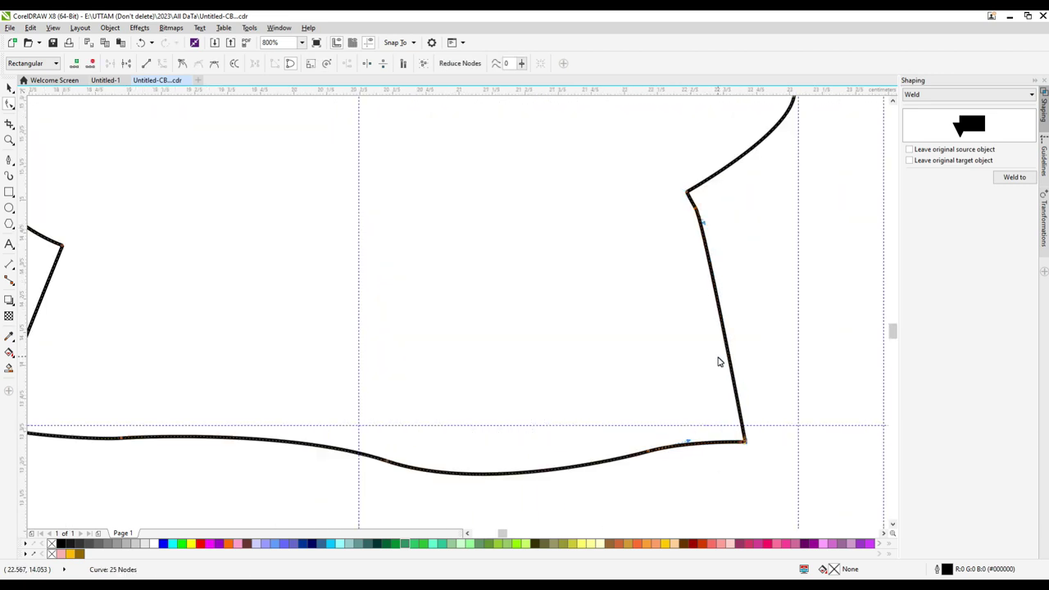
{"action": "left_click_drag", "start_coordinate": [745, 442], "coordinate": [760, 440]}
{"action": "left_click_drag", "start_coordinate": [687, 192], "coordinate": [705, 185]}
{"action": "left_click_drag", "start_coordinate": [696, 208], "coordinate": [709, 206]}
{"action": "scroll", "coordinate": [732, 308], "scroll_direction": "down", "scroll_amount": 2}
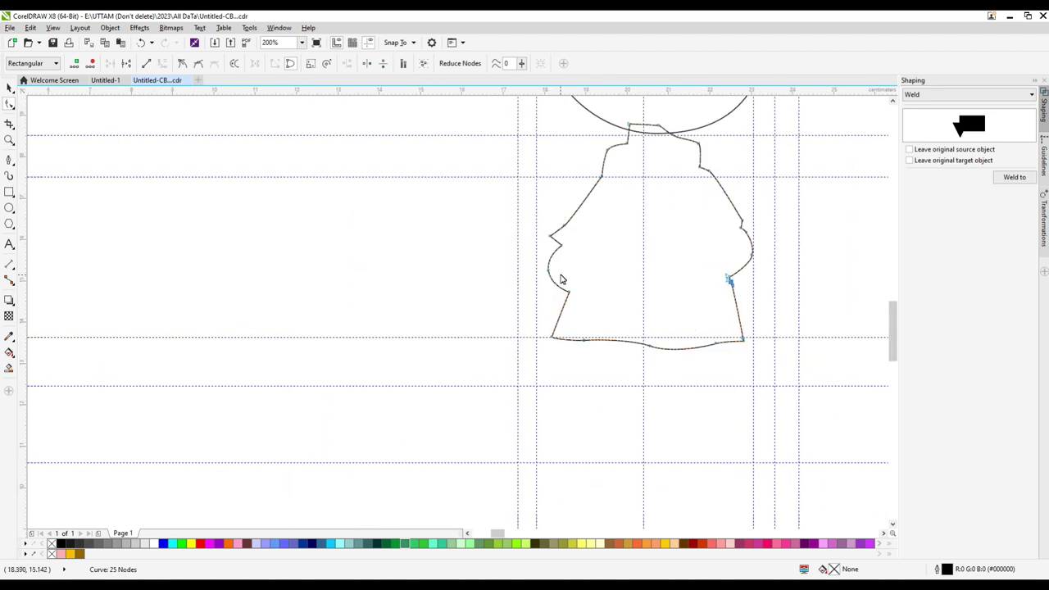
Step: Move the lower end of the left sleeve bulge and the left hem corner outward to flare the body's left side
{"action": "scroll", "coordinate": [562, 280], "scroll_direction": "up", "scroll_amount": 1}
{"action": "left_click", "coordinate": [555, 271]}
{"action": "scroll", "coordinate": [530, 374], "scroll_direction": "up", "scroll_amount": 1}
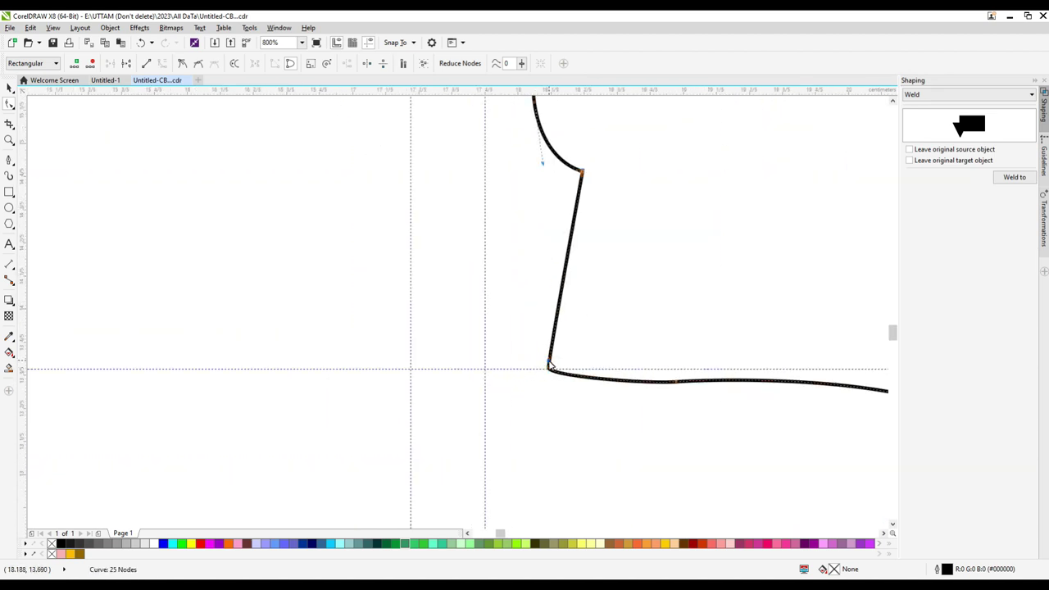
{"action": "left_click_drag", "start_coordinate": [549, 369], "coordinate": [521, 374]}
{"action": "scroll", "coordinate": [521, 373], "scroll_direction": "down", "scroll_amount": 2}
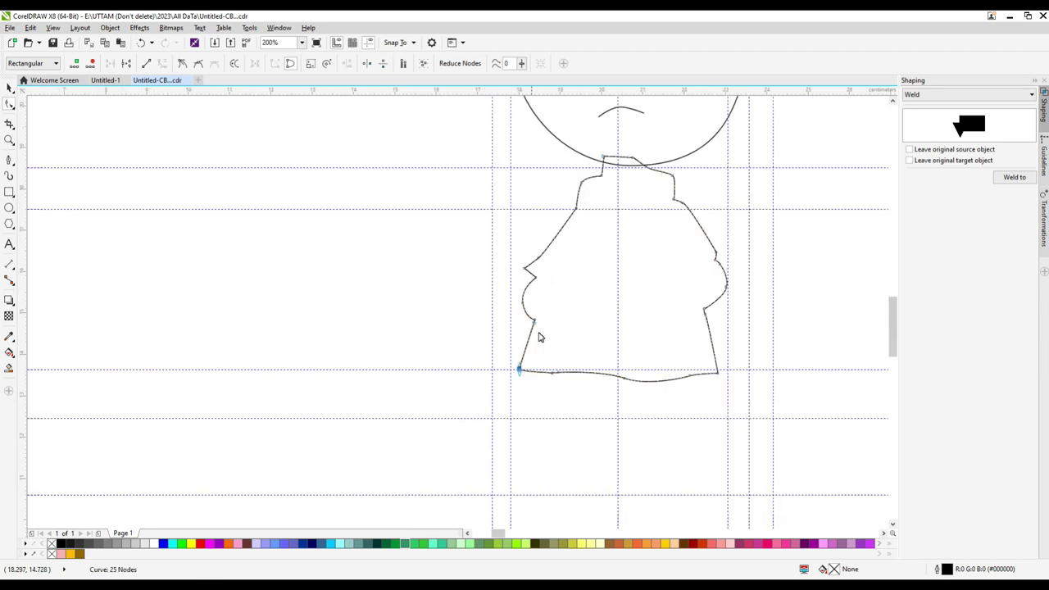
Step: Remove the surplus nodes from the left sleeve slope and the left collar curve to smooth both edges
{"action": "scroll", "coordinate": [541, 260], "scroll_direction": "up", "scroll_amount": 1}
{"action": "scroll", "coordinate": [596, 177], "scroll_direction": "down", "scroll_amount": 1}
{"action": "scroll", "coordinate": [593, 197], "scroll_direction": "up", "scroll_amount": 1}
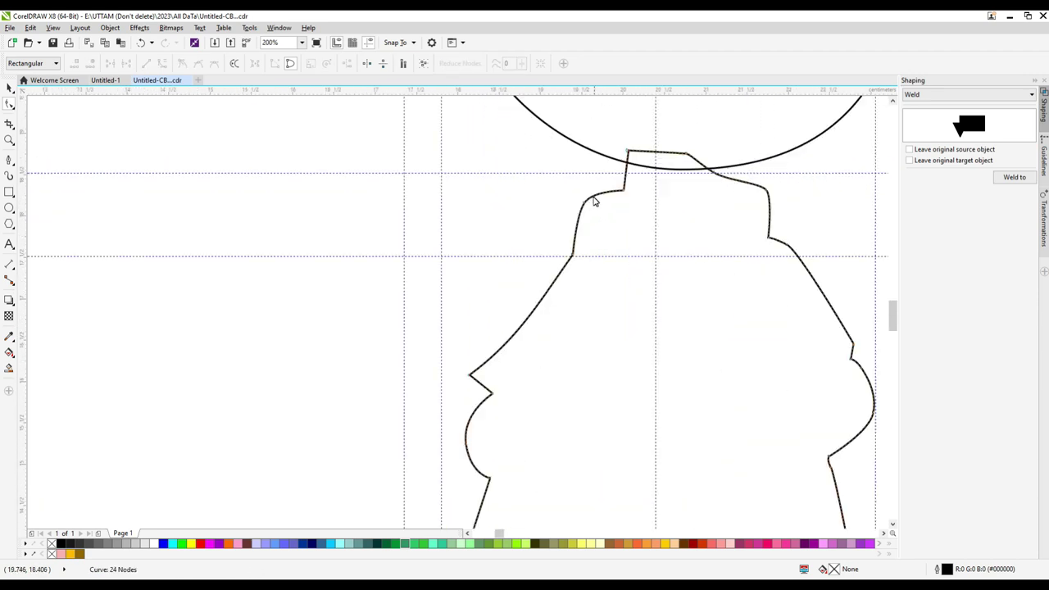
{"action": "double_click", "coordinate": [584, 205]}
{"action": "key", "text": "F5"}
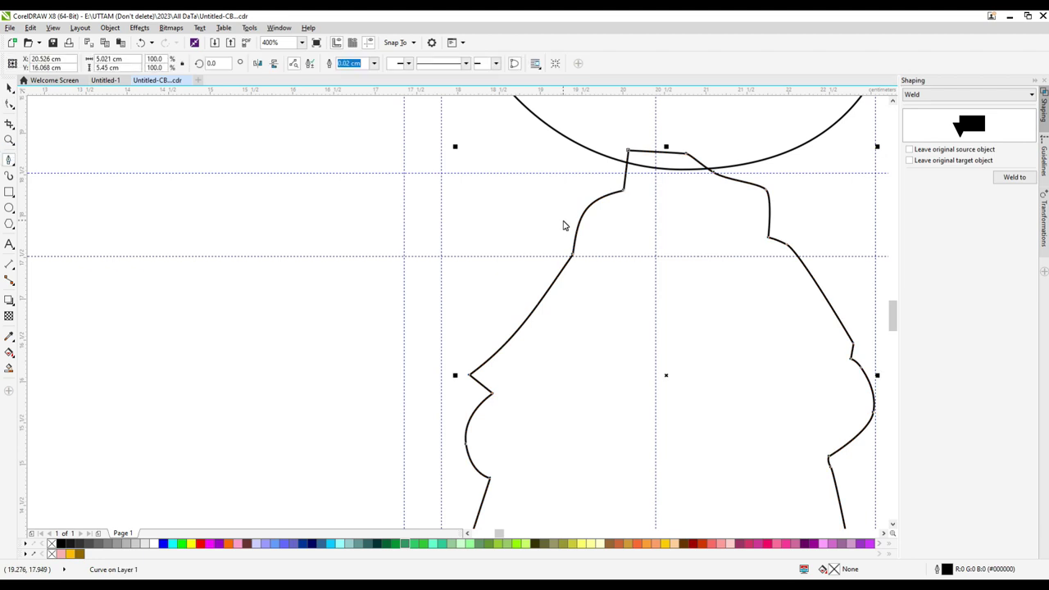
Step: Draw a V-shaped collar line below the chin at the neck, about 1.1 cm wide and 1.3 cm high
{"action": "left_click", "coordinate": [618, 178]}
{"action": "left_click", "coordinate": [633, 237]}
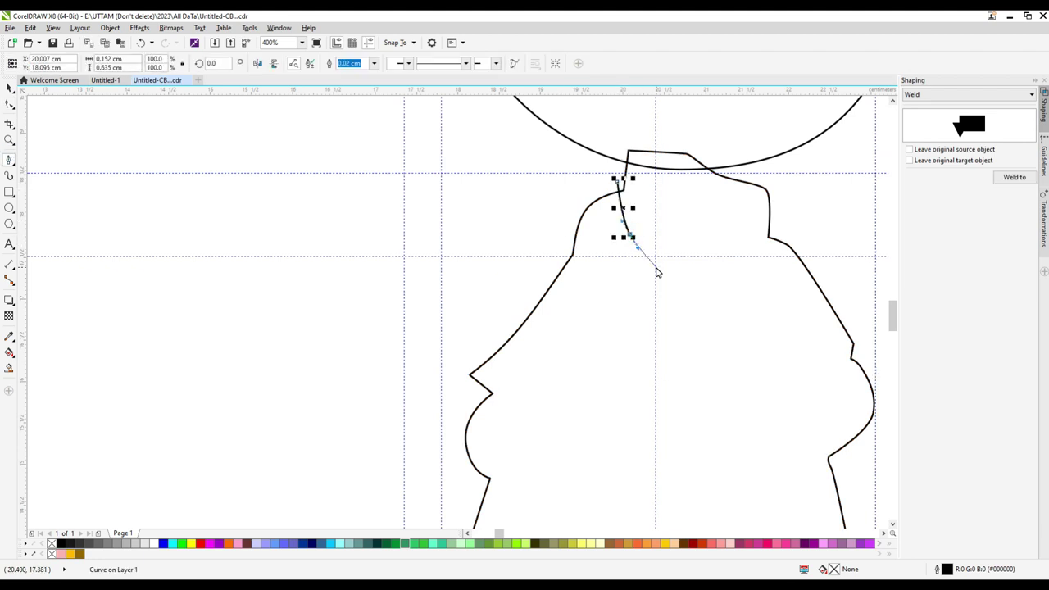
{"action": "left_click", "coordinate": [647, 265]}
{"action": "left_click", "coordinate": [705, 215]}
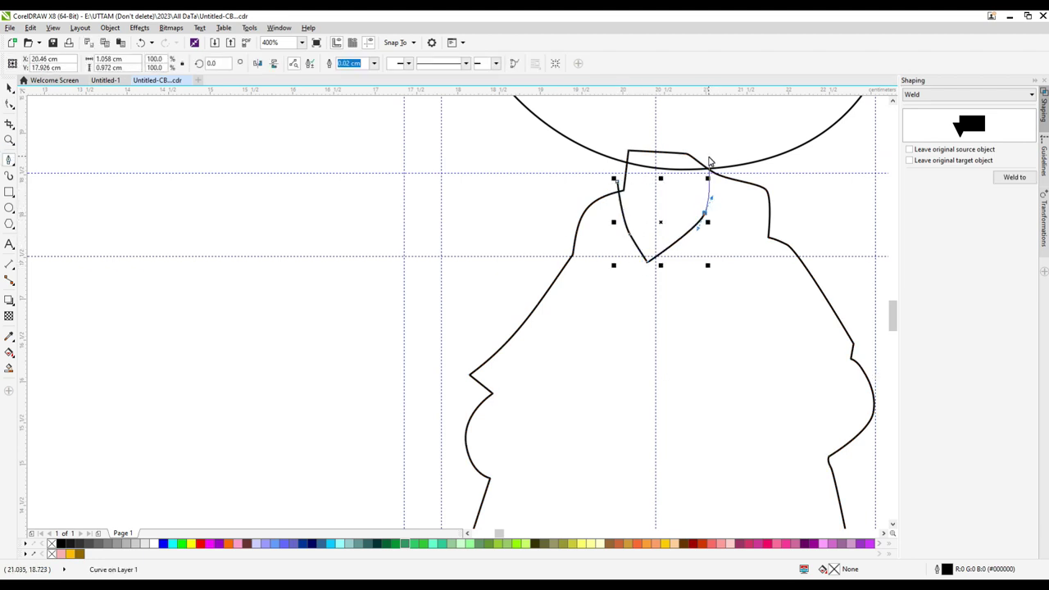
{"action": "left_click", "coordinate": [710, 160]}
Step: Draw the left arm's inner line from below the arm bulge up into the body, about 1.2 cm wide and 2.3 cm high
{"action": "scroll", "coordinate": [604, 281], "scroll_direction": "down", "scroll_amount": 2}
{"action": "scroll", "coordinate": [604, 273], "scroll_direction": "up", "scroll_amount": 2}
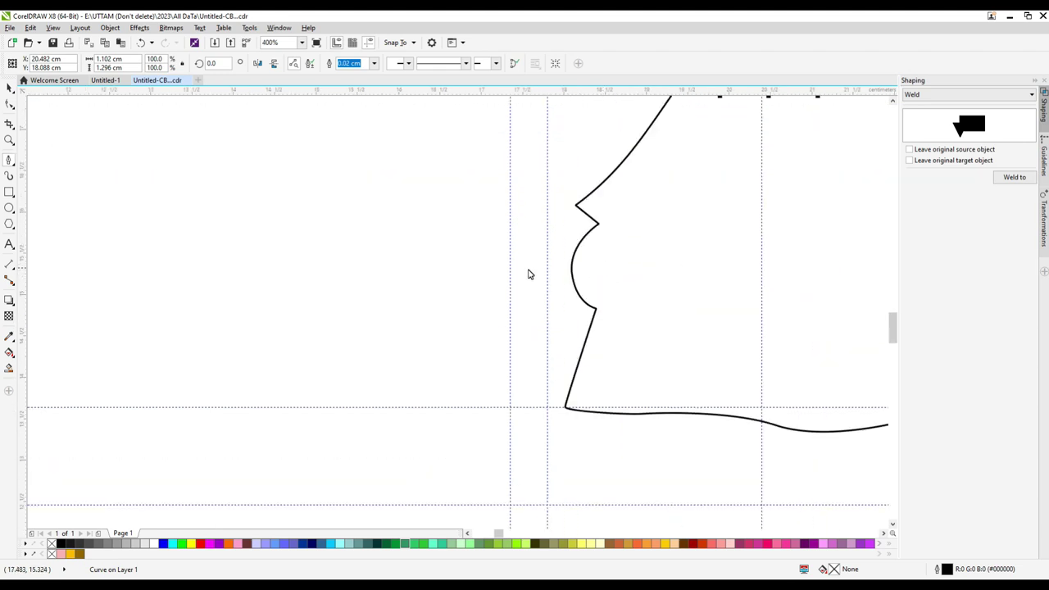
{"action": "left_click", "coordinate": [575, 335]}
{"action": "left_click_drag", "start_coordinate": [609, 287], "coordinate": [619, 261]}
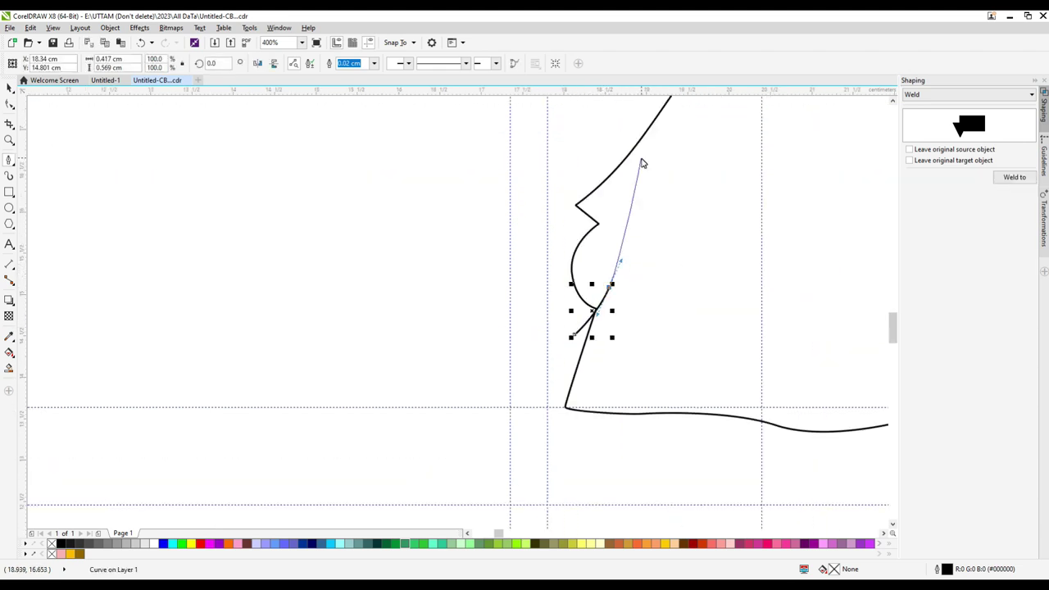
{"action": "scroll", "coordinate": [652, 184], "scroll_direction": "down", "scroll_amount": 1}
{"action": "double_click", "coordinate": [661, 164]}
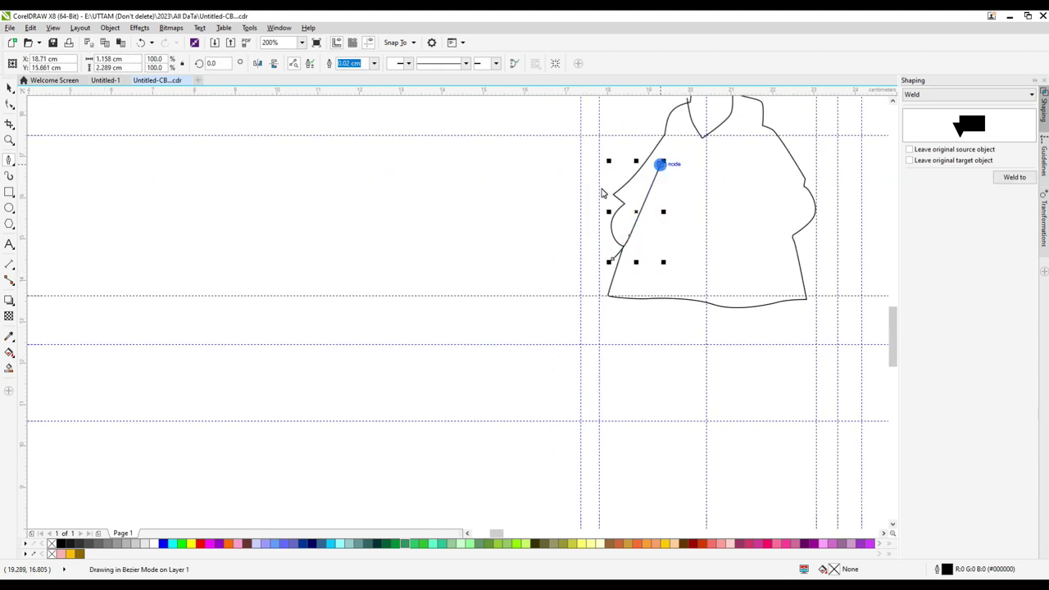
Step: Draw a short curved cuff line from the left sleeve's outer corner across the arm's inner line
{"action": "scroll", "coordinate": [689, 263], "scroll_direction": "up", "scroll_amount": 1}
{"action": "left_click", "coordinate": [535, 120]}
{"action": "left_click_drag", "start_coordinate": [576, 157], "coordinate": [597, 173]}
{"action": "key", "text": "space"}
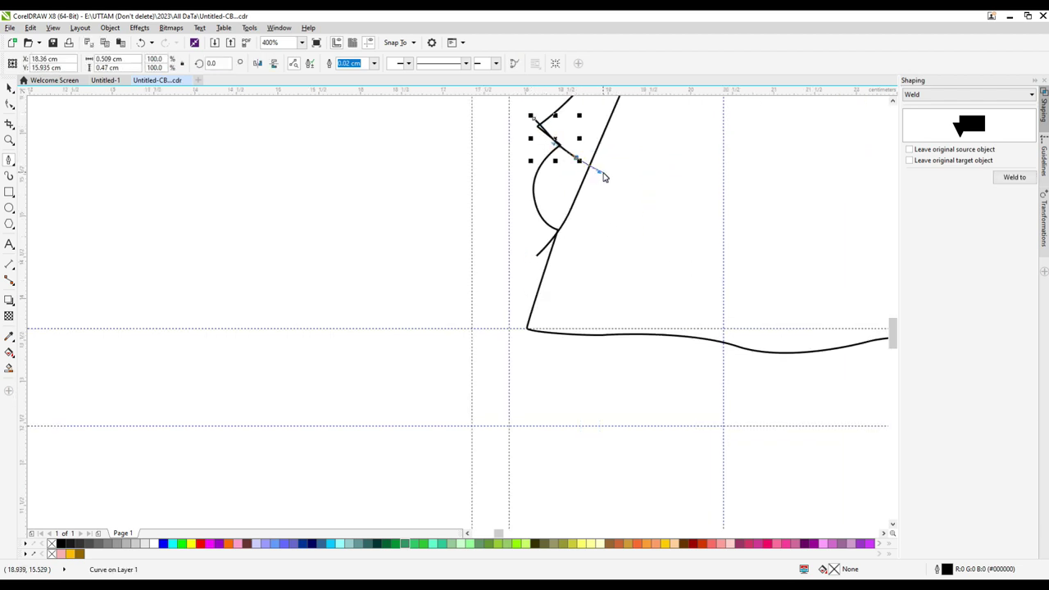
Step: Adjust the body outline's corner node at the left sleeve opening so it sits on the cuff line
{"action": "key", "text": "F10"}
{"action": "scroll", "coordinate": [564, 167], "scroll_direction": "up", "scroll_amount": 2}
{"action": "scroll", "coordinate": [576, 160], "scroll_direction": "down", "scroll_amount": 2}
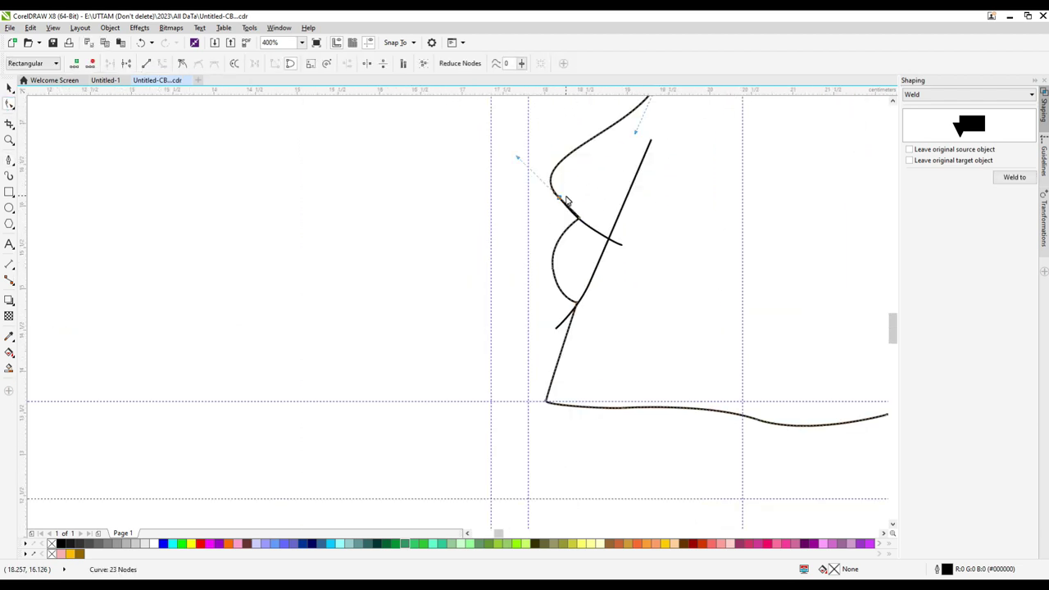
{"action": "scroll", "coordinate": [503, 236], "scroll_direction": "up", "scroll_amount": 3}
{"action": "left_click", "coordinate": [498, 237]}
{"action": "left_click_drag", "start_coordinate": [498, 237], "coordinate": [489, 271]}
{"action": "key", "text": "ctrl+z"}
{"action": "scroll", "coordinate": [498, 250], "scroll_direction": "down", "scroll_amount": 2}
{"action": "scroll", "coordinate": [506, 237], "scroll_direction": "up", "scroll_amount": 2}
{"action": "scroll", "coordinate": [489, 269], "scroll_direction": "down", "scroll_amount": 4}
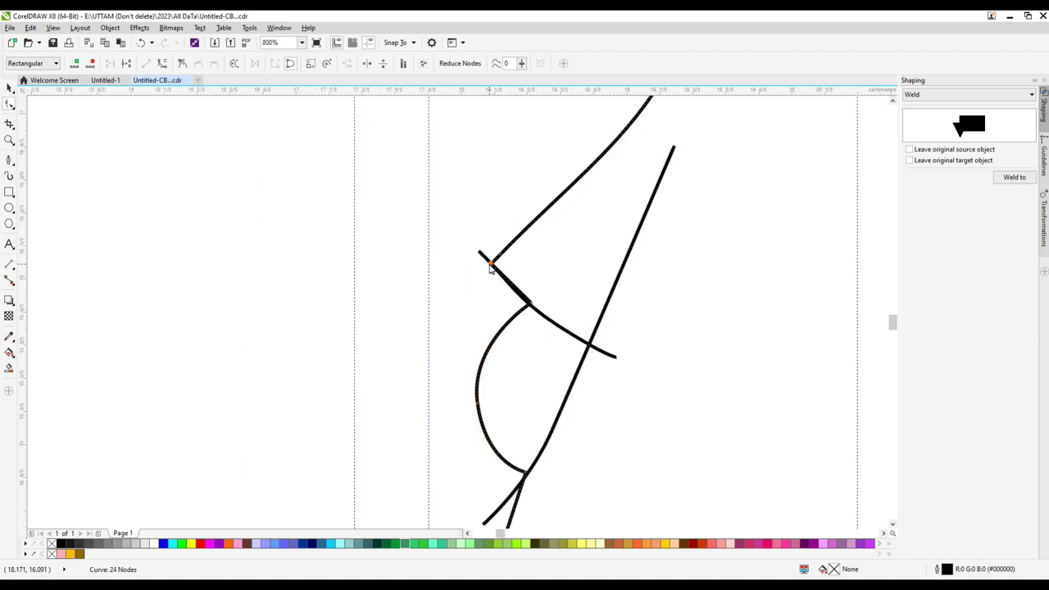
Step: Reshape the node at the top of the left sleeve slope to soften the bend below the shoulder
{"action": "scroll", "coordinate": [582, 283], "scroll_direction": "up", "scroll_amount": 2}
{"action": "left_click", "coordinate": [590, 261]}
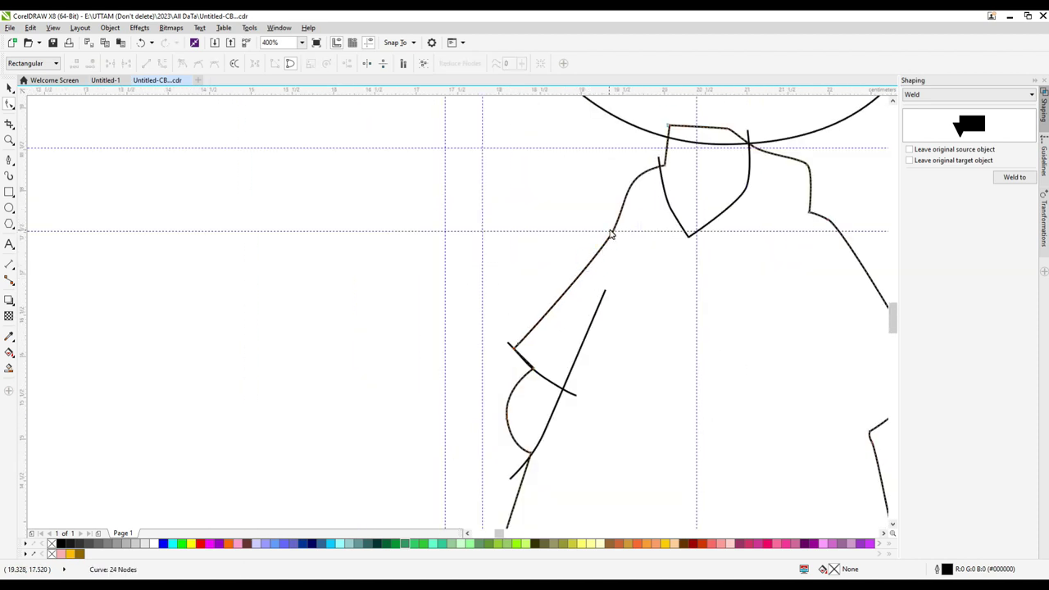
{"action": "scroll", "coordinate": [612, 229], "scroll_direction": "up", "scroll_amount": 1}
{"action": "left_click_drag", "start_coordinate": [615, 243], "coordinate": [612, 244]}
{"action": "scroll", "coordinate": [612, 244], "scroll_direction": "up", "scroll_amount": 2}
{"action": "left_click", "coordinate": [618, 246]}
{"action": "scroll", "coordinate": [616, 268], "scroll_direction": "down", "scroll_amount": 2}
Step: Shift the left shoulder curve's nodes slightly outward and remove the surplus node from the curve
{"action": "double_click", "coordinate": [636, 214]}
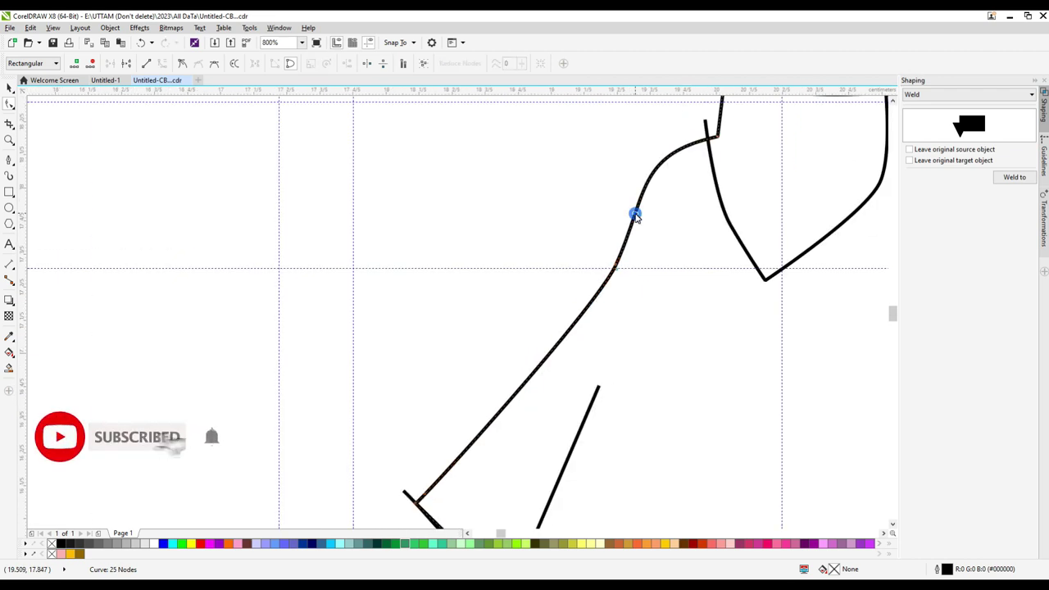
{"action": "double_click", "coordinate": [635, 214]}
{"action": "key", "text": "ctrl+z"}
{"action": "key", "text": "ctrl+z"}
{"action": "scroll", "coordinate": [711, 136], "scroll_direction": "up", "scroll_amount": 2}
{"action": "scroll", "coordinate": [510, 260], "scroll_direction": "down", "scroll_amount": 1}
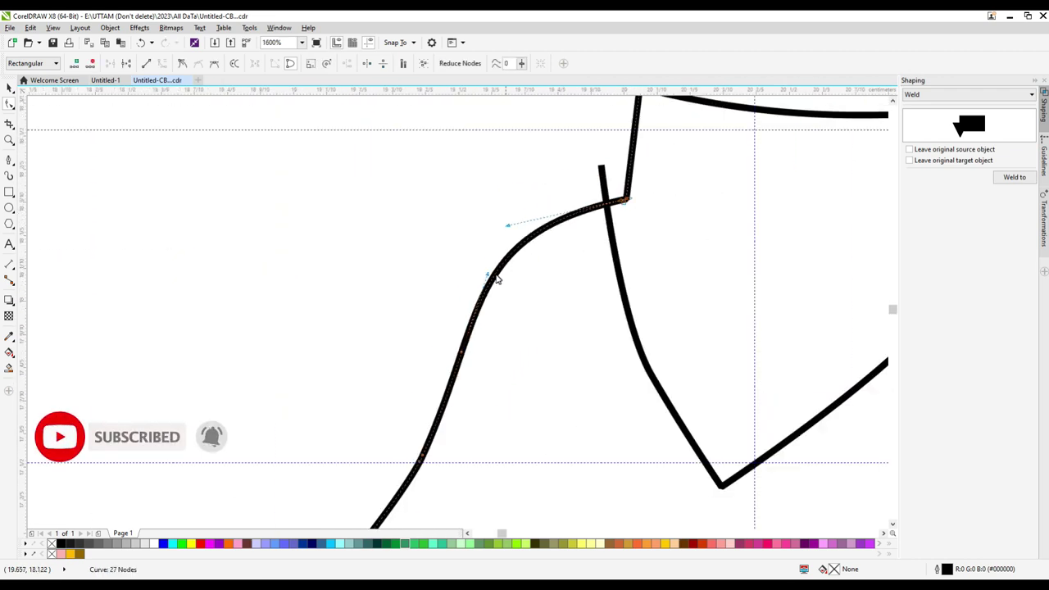
{"action": "left_click_drag", "start_coordinate": [496, 276], "coordinate": [480, 284]}
{"action": "left_click_drag", "start_coordinate": [462, 353], "coordinate": [442, 353]}
{"action": "scroll", "coordinate": [494, 333], "scroll_direction": "down", "scroll_amount": 2}
{"action": "double_click", "coordinate": [488, 337]}
{"action": "scroll", "coordinate": [494, 338], "scroll_direction": "down", "scroll_amount": 2}
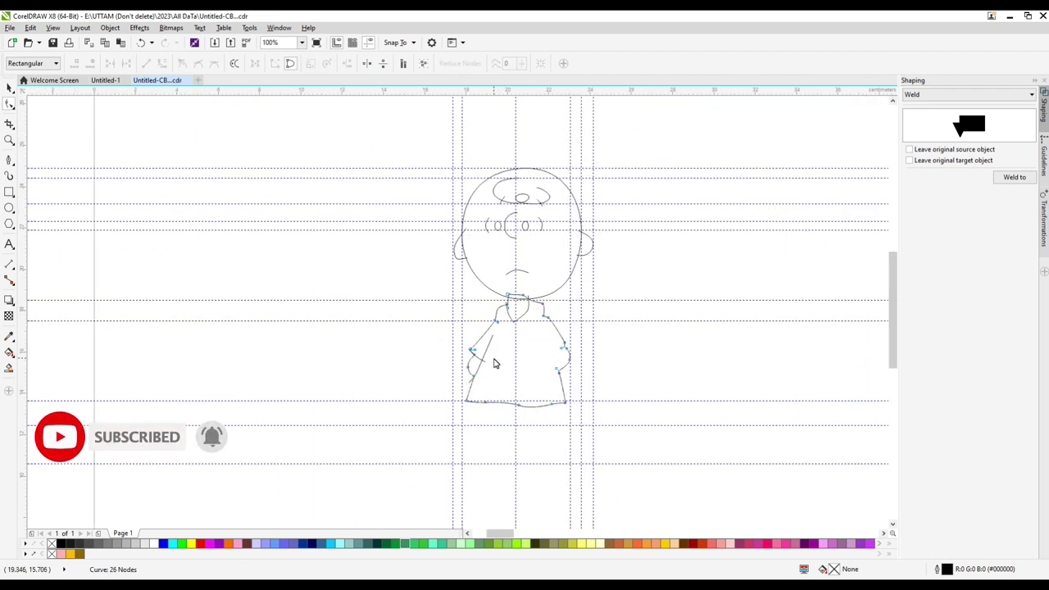
Step: Draw the right arm's curved inner line down past the arm bulge's lower end, about 1 cm wide and 2.1 cm high
{"action": "scroll", "coordinate": [486, 385], "scroll_direction": "up", "scroll_amount": 1}
{"action": "left_click", "coordinate": [9, 159]}
{"action": "scroll", "coordinate": [507, 333], "scroll_direction": "up", "scroll_amount": 2}
{"action": "scroll", "coordinate": [514, 332], "scroll_direction": "down", "scroll_amount": 1}
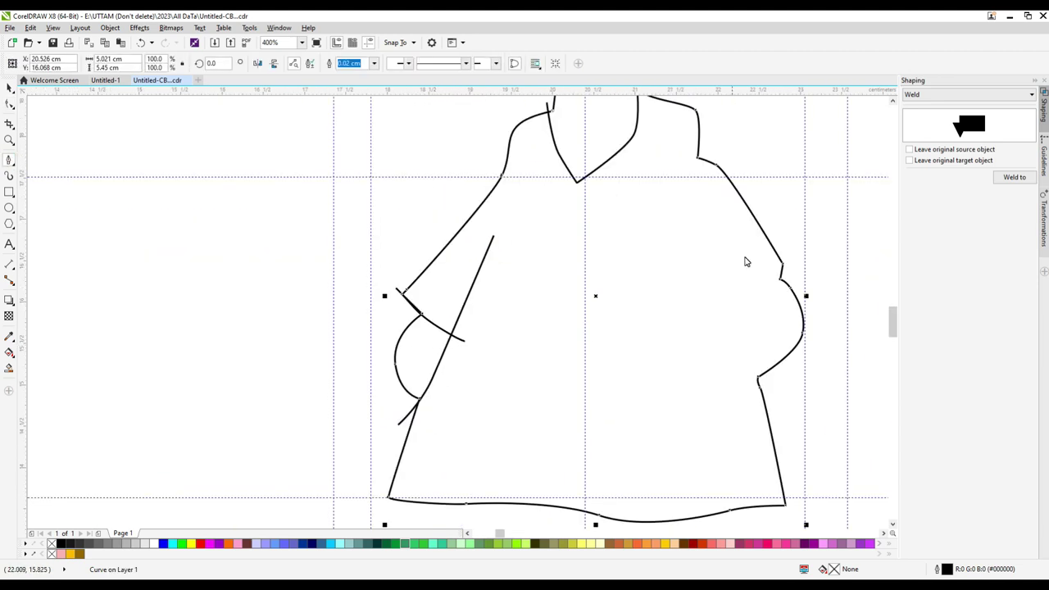
{"action": "left_click_drag", "start_coordinate": [684, 228], "coordinate": [690, 308]}
{"action": "double_click", "coordinate": [694, 305]}
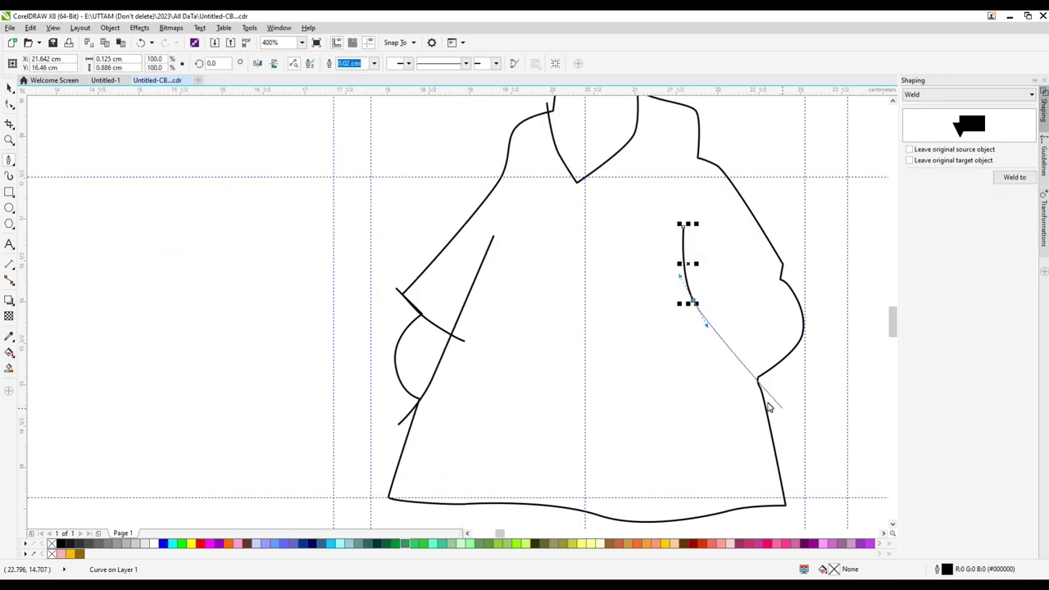
{"action": "scroll", "coordinate": [764, 377], "scroll_direction": "up", "scroll_amount": 1}
{"action": "double_click", "coordinate": [741, 328]}
{"action": "scroll", "coordinate": [762, 382], "scroll_direction": "down", "scroll_amount": 2}
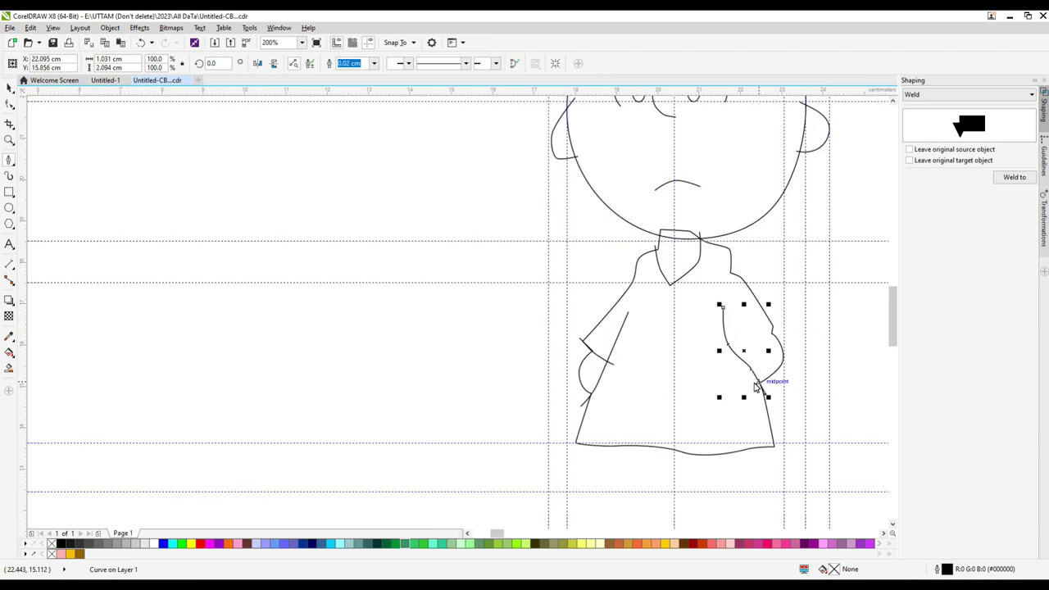
Step: Draw a curved cuff line from across the right arm's inner line up to the right sleeve's outer corner
{"action": "scroll", "coordinate": [745, 384], "scroll_direction": "up", "scroll_amount": 1}
{"action": "left_click", "coordinate": [713, 347]}
{"action": "scroll", "coordinate": [793, 294], "scroll_direction": "up", "scroll_amount": 1}
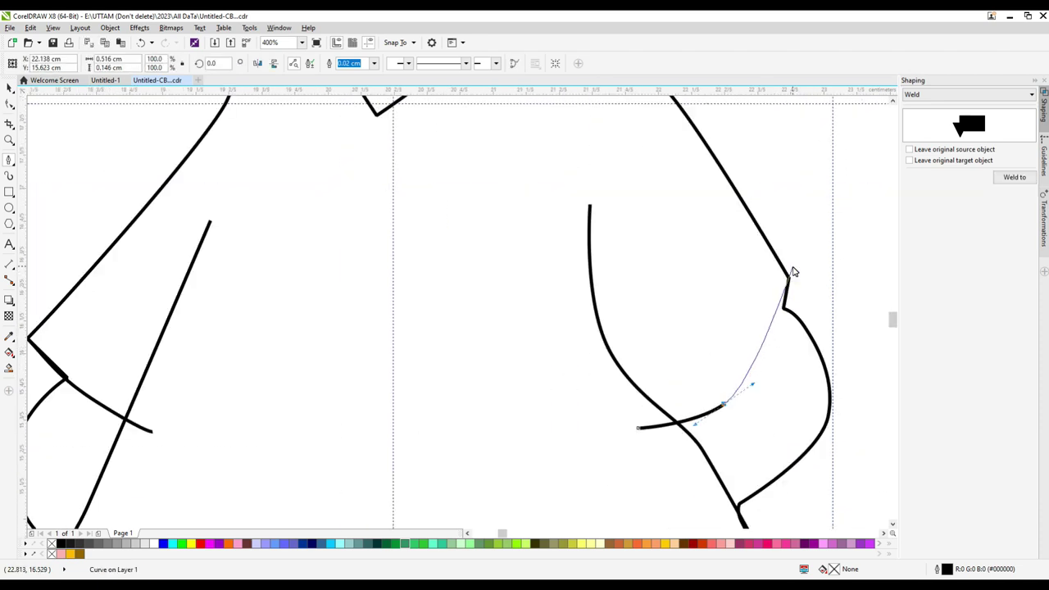
{"action": "double_click", "coordinate": [792, 271]}
Step: Fit the body outline's right sleeve corner to the cuff line and raise the upper nodes of the right arm bulge
{"action": "key", "text": "F10"}
{"action": "scroll", "coordinate": [786, 312], "scroll_direction": "up", "scroll_amount": 1}
{"action": "scroll", "coordinate": [802, 305], "scroll_direction": "up", "scroll_amount": 2}
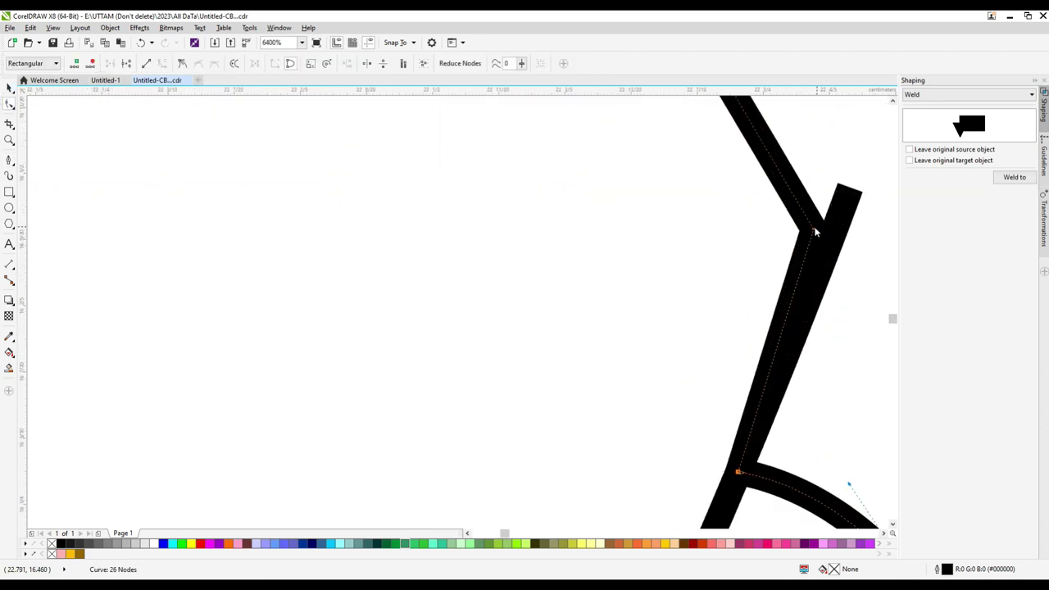
{"action": "scroll", "coordinate": [779, 310], "scroll_direction": "down", "scroll_amount": 4}
{"action": "scroll", "coordinate": [786, 288], "scroll_direction": "up", "scroll_amount": 2}
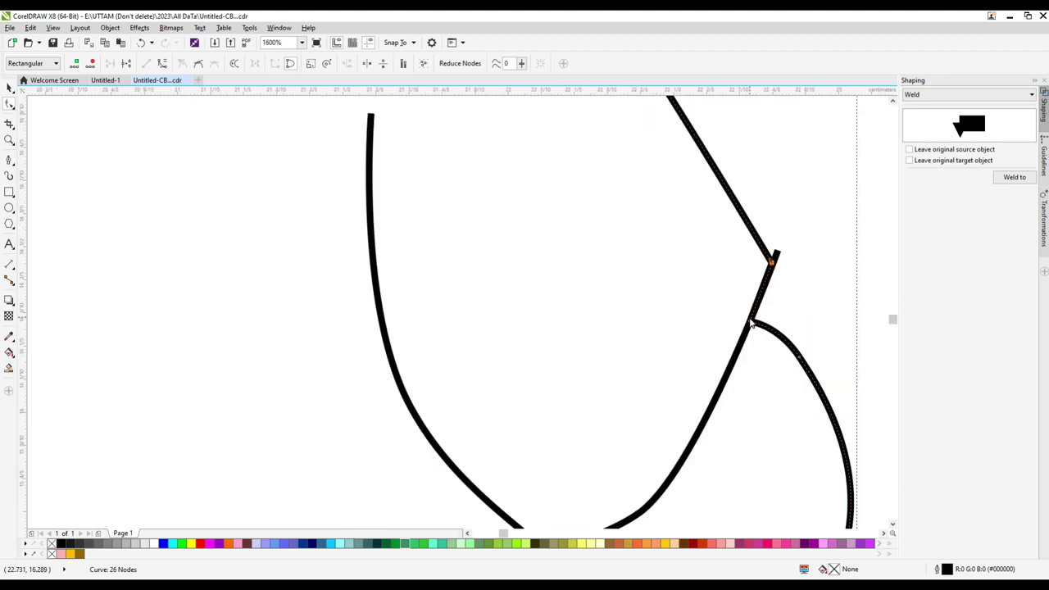
{"action": "left_click_drag", "start_coordinate": [753, 325], "coordinate": [766, 288]}
{"action": "left_click_drag", "start_coordinate": [800, 358], "coordinate": [814, 342]}
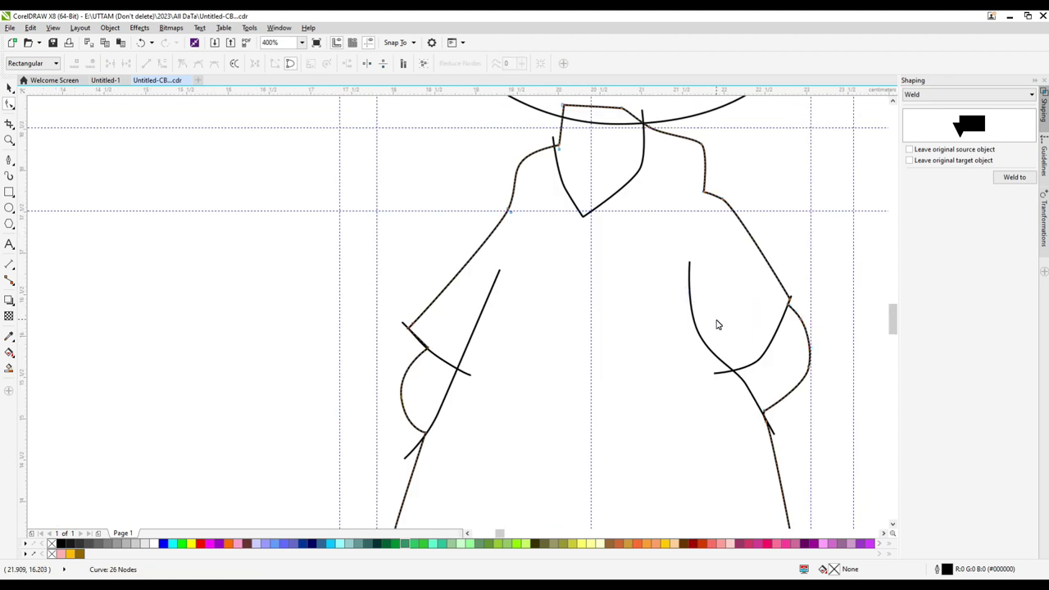
Step: Move the right sleeve's outer corner and the matching end of the cuff line outward and slightly upward
{"action": "scroll", "coordinate": [781, 307], "scroll_direction": "up", "scroll_amount": 1}
{"action": "left_click_drag", "start_coordinate": [799, 294], "coordinate": [826, 276]}
{"action": "left_click", "coordinate": [798, 297]}
{"action": "scroll", "coordinate": [792, 387], "scroll_direction": "down", "scroll_amount": 2}
{"action": "scroll", "coordinate": [765, 337], "scroll_direction": "up", "scroll_amount": 1}
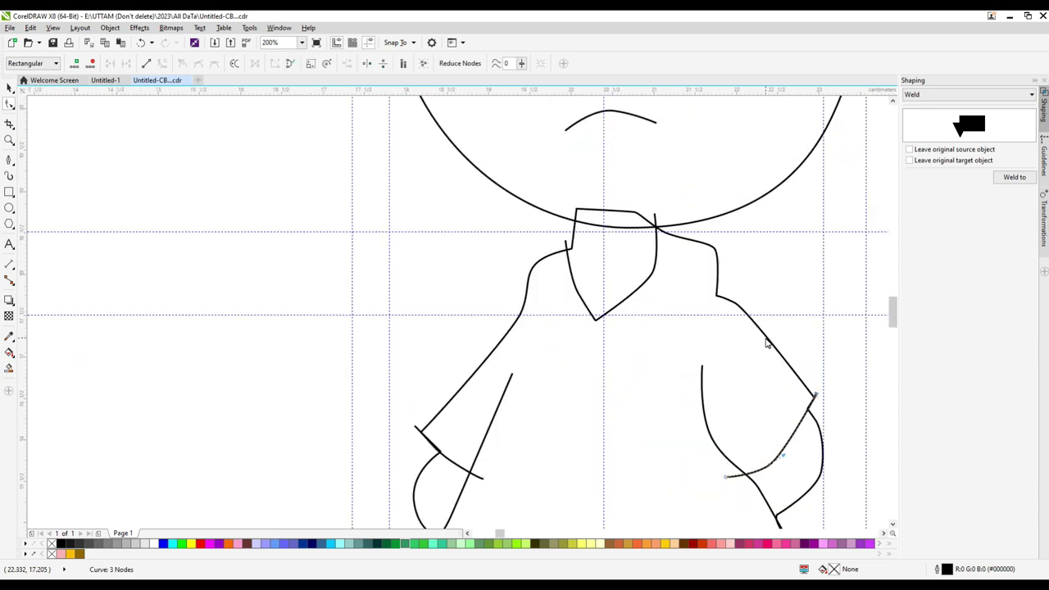
Step: Move the three nodes around the right shoulder slightly inward and downward
{"action": "scroll", "coordinate": [766, 345], "scroll_direction": "up", "scroll_amount": 1}
{"action": "left_click", "coordinate": [726, 312]}
{"action": "left_click_drag", "start_coordinate": [716, 297], "coordinate": [708, 303]}
{"action": "left_click_drag", "start_coordinate": [716, 249], "coordinate": [704, 253]}
{"action": "left_click_drag", "start_coordinate": [737, 304], "coordinate": [734, 309]}
{"action": "scroll", "coordinate": [622, 324], "scroll_direction": "down", "scroll_amount": 2}
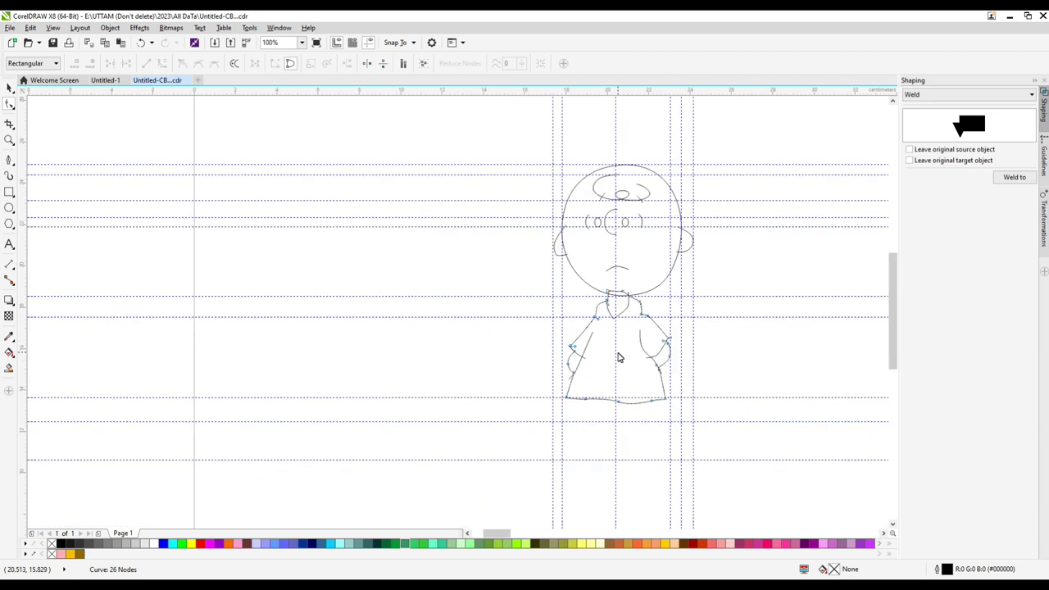
Step: Draw the upper zigzag stripe line across the body between both arms, about 4.1 cm wide and 1.2 cm high
{"action": "left_click", "coordinate": [9, 160]}
{"action": "scroll", "coordinate": [670, 344], "scroll_direction": "up", "scroll_amount": 2}
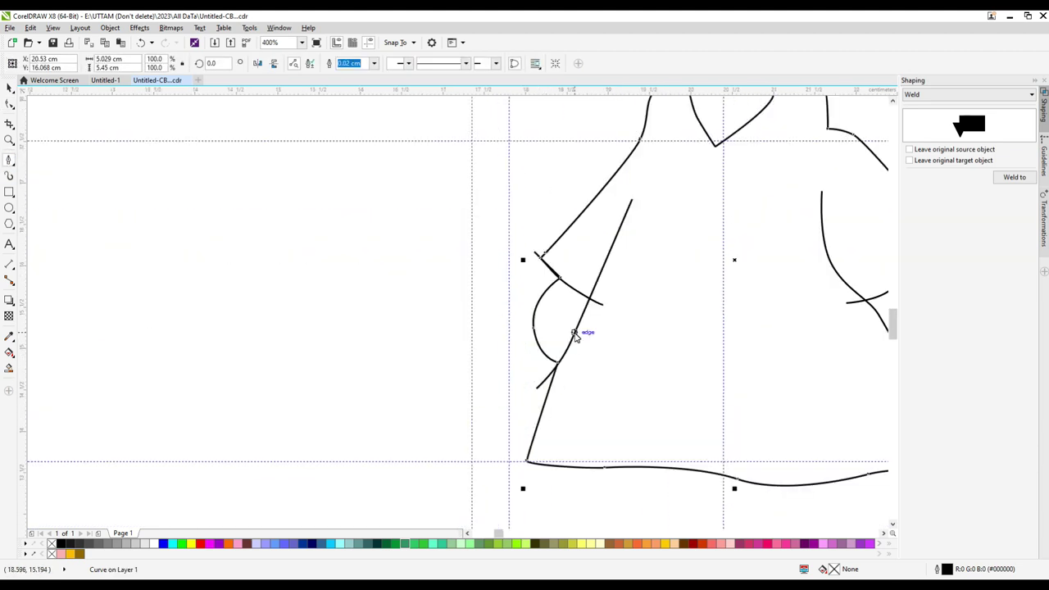
{"action": "left_click", "coordinate": [536, 379]}
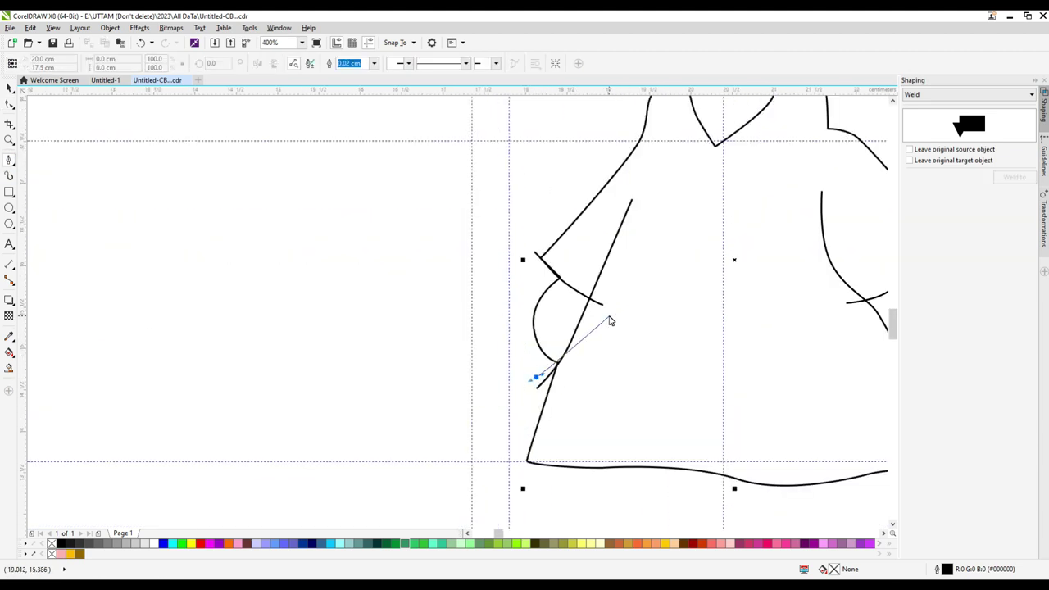
{"action": "left_click", "coordinate": [622, 298]}
{"action": "left_click", "coordinate": [654, 339]}
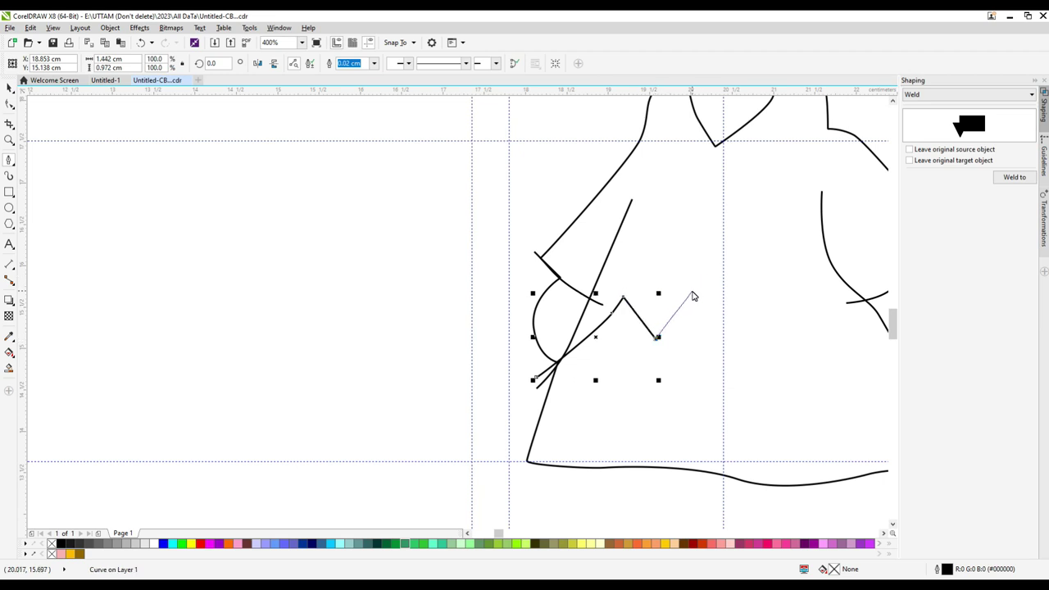
{"action": "left_click", "coordinate": [689, 288]}
{"action": "left_click", "coordinate": [749, 335]}
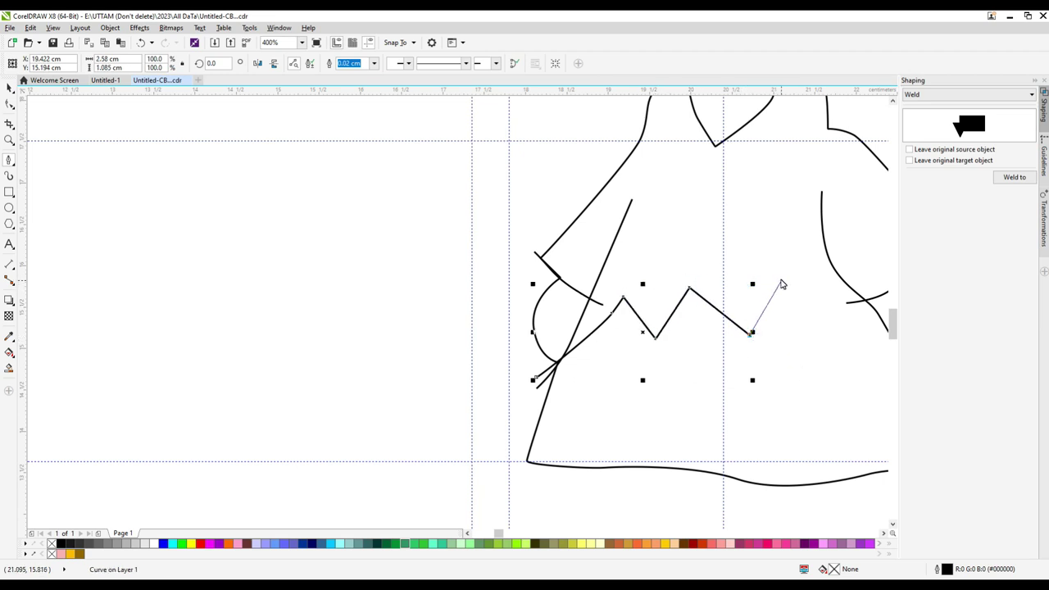
{"action": "left_click", "coordinate": [781, 280]}
{"action": "left_click", "coordinate": [846, 327]}
{"action": "double_click", "coordinate": [877, 284]}
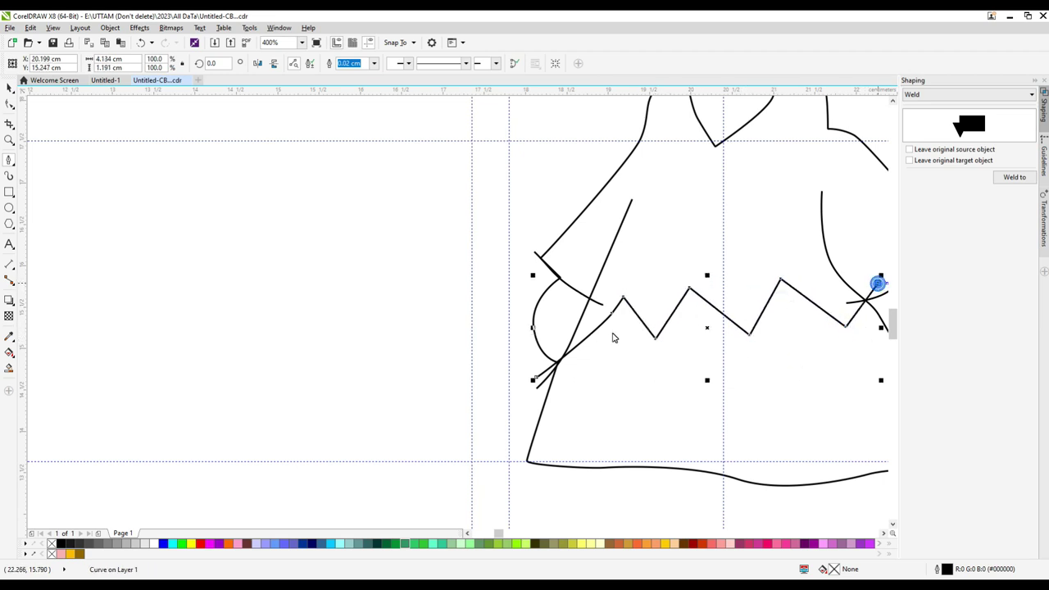
Step: Draw the lower zigzag stripe line across the body above the hem, about 4.3 cm wide and 1 cm high
{"action": "left_click", "coordinate": [543, 390]}
{"action": "left_click", "coordinate": [577, 415]}
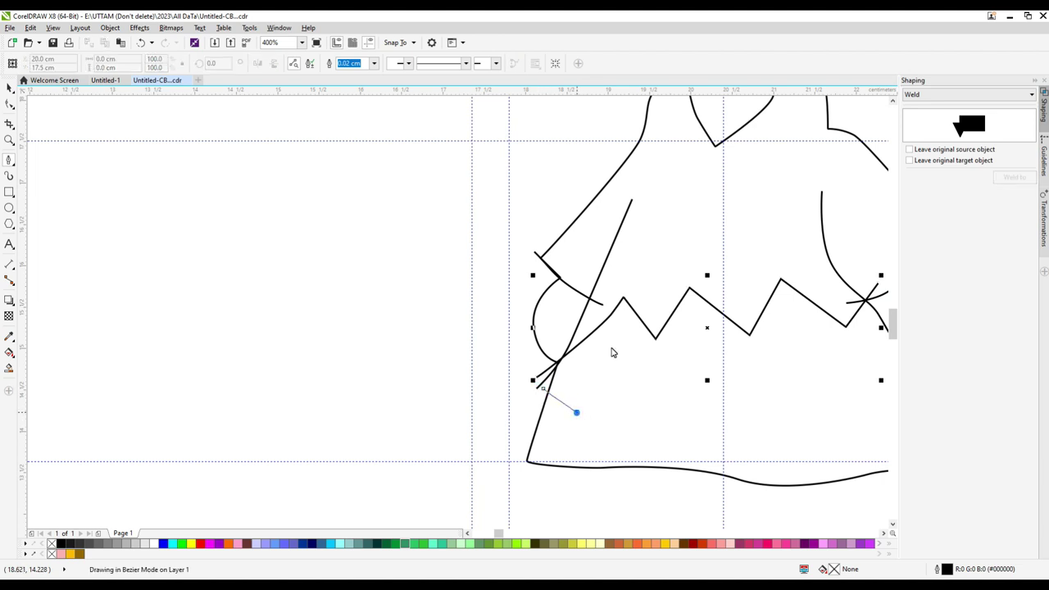
{"action": "double_click", "coordinate": [619, 373]}
{"action": "left_click", "coordinate": [619, 373]}
{"action": "left_click", "coordinate": [661, 408]}
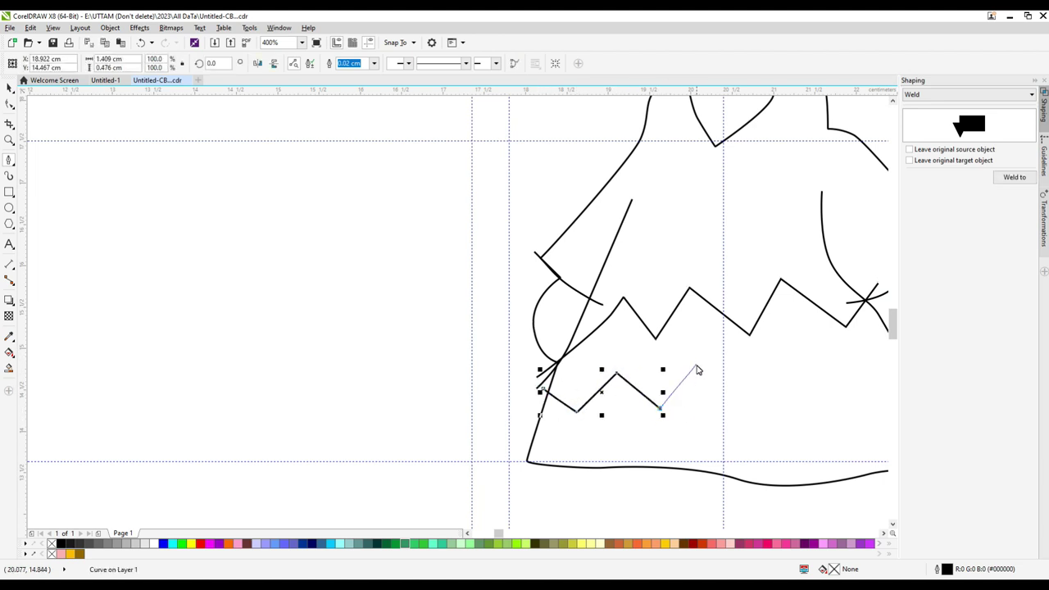
{"action": "left_click", "coordinate": [695, 368]}
{"action": "left_click", "coordinate": [763, 402]}
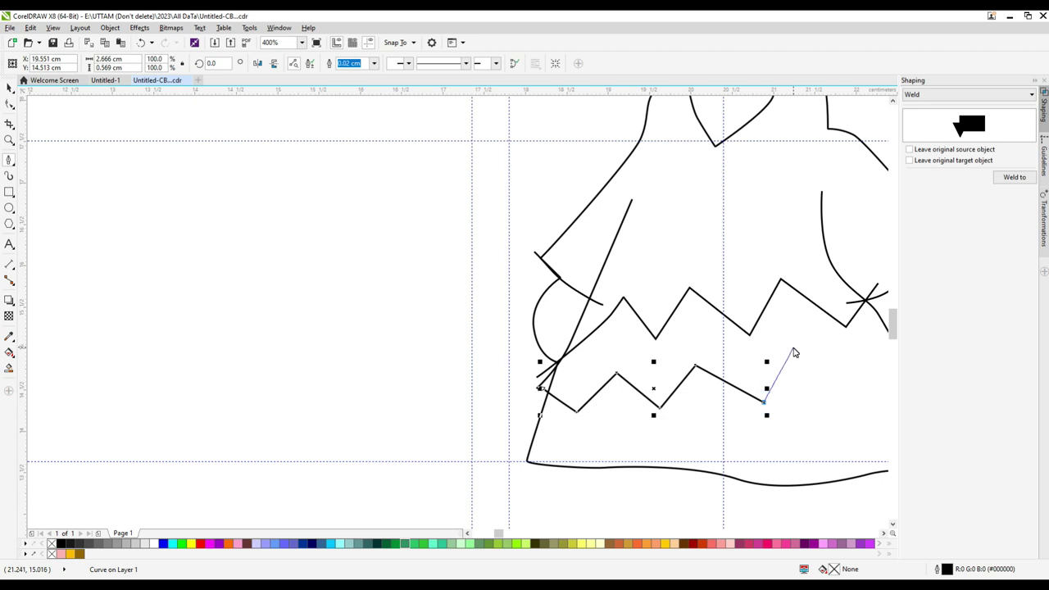
{"action": "left_click", "coordinate": [795, 350]}
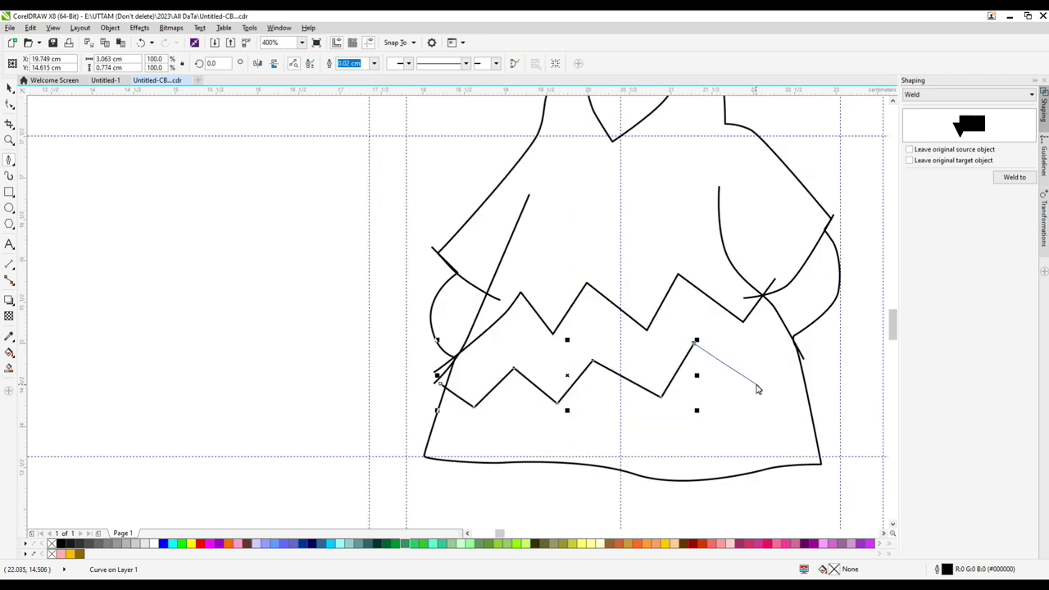
{"action": "left_click", "coordinate": [756, 383]}
{"action": "left_click", "coordinate": [793, 322]}
{"action": "scroll", "coordinate": [693, 338], "scroll_direction": "down", "scroll_amount": 2}
{"action": "scroll", "coordinate": [638, 394], "scroll_direction": "up", "scroll_amount": 1}
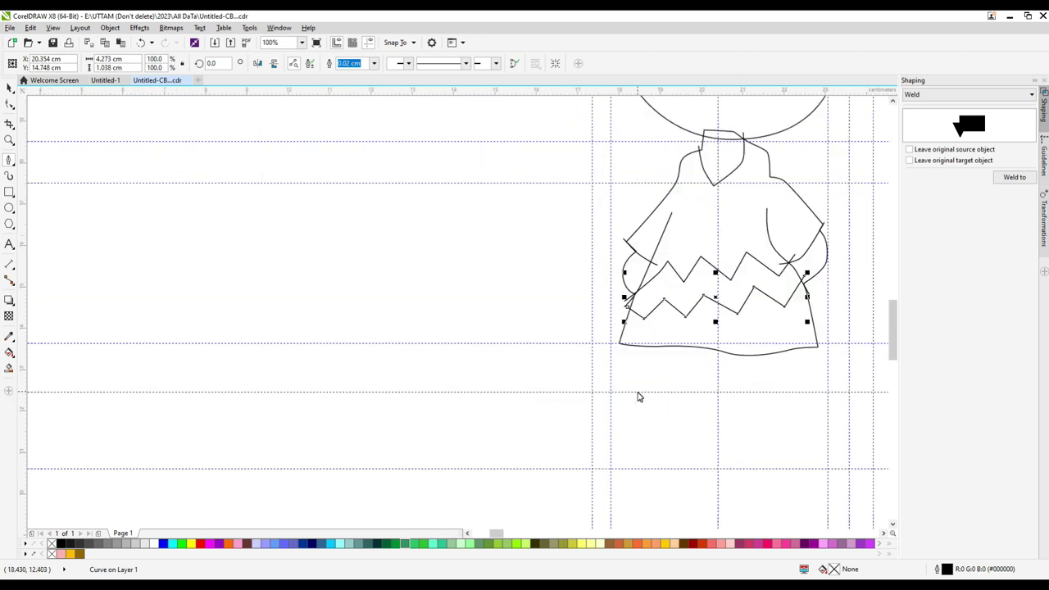
Step: Draw the shorts outline as an open curve hanging below the shirt hem, about 4.5 cm wide and 1.2 cm high
{"action": "left_click", "coordinate": [628, 340]}
{"action": "scroll", "coordinate": [628, 374], "scroll_direction": "up", "scroll_amount": 1}
{"action": "left_click", "coordinate": [628, 375]}
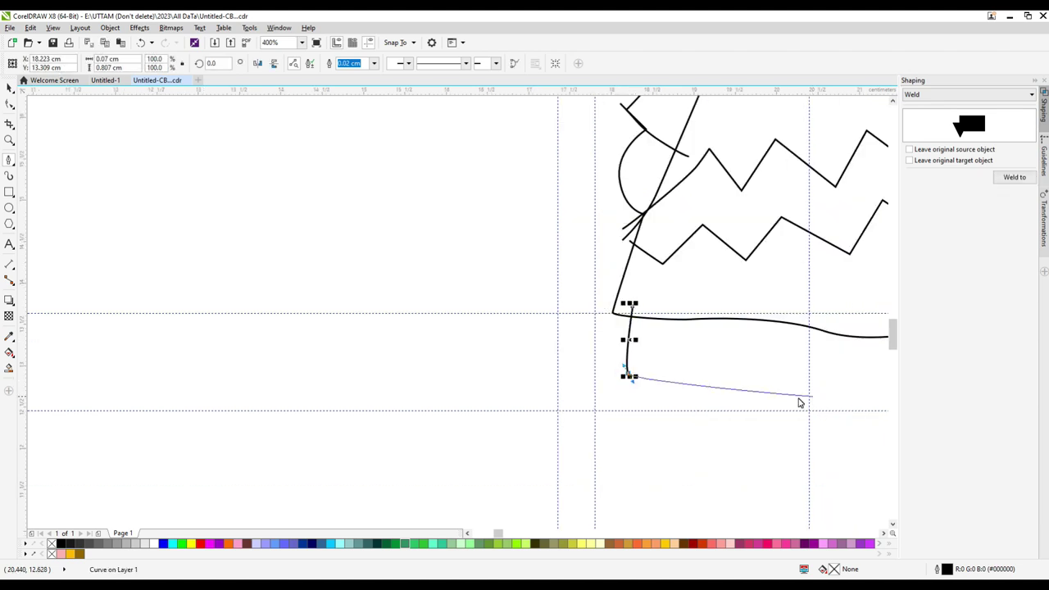
{"action": "left_click_drag", "start_coordinate": [764, 407], "coordinate": [801, 413]}
{"action": "scroll", "coordinate": [763, 394], "scroll_direction": "down", "scroll_amount": 1}
{"action": "scroll", "coordinate": [767, 390], "scroll_direction": "up", "scroll_amount": 1}
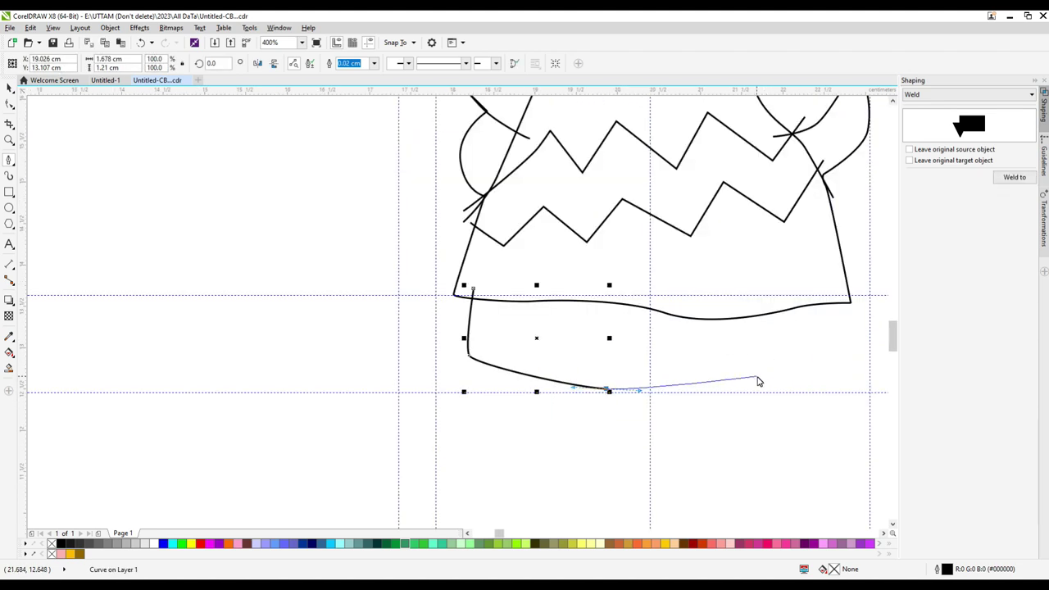
{"action": "left_click_drag", "start_coordinate": [758, 378], "coordinate": [777, 370]}
{"action": "scroll", "coordinate": [827, 304], "scroll_direction": "up", "scroll_amount": 1}
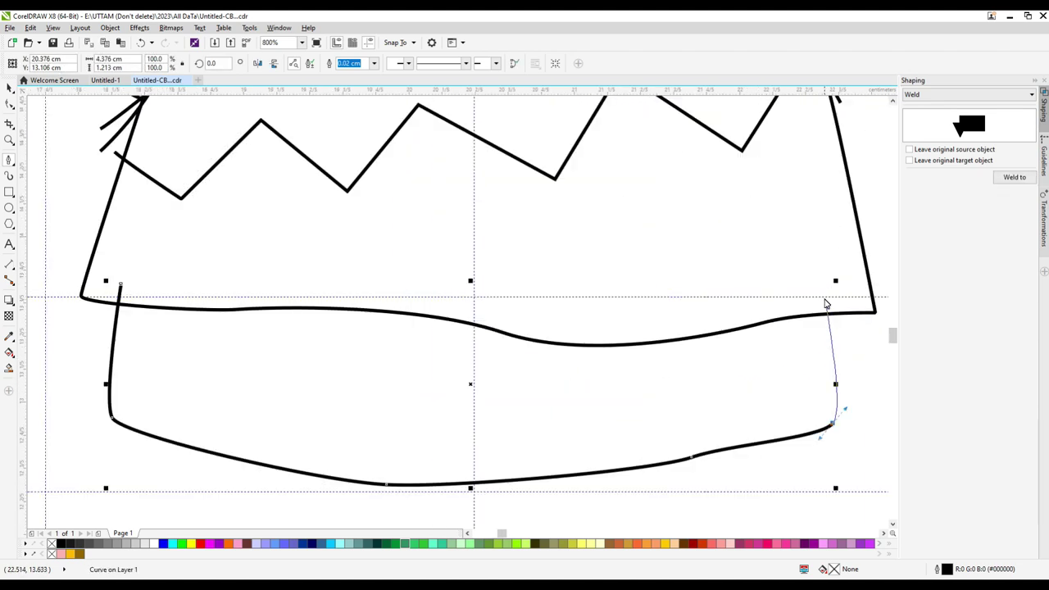
{"action": "left_click", "coordinate": [848, 300]}
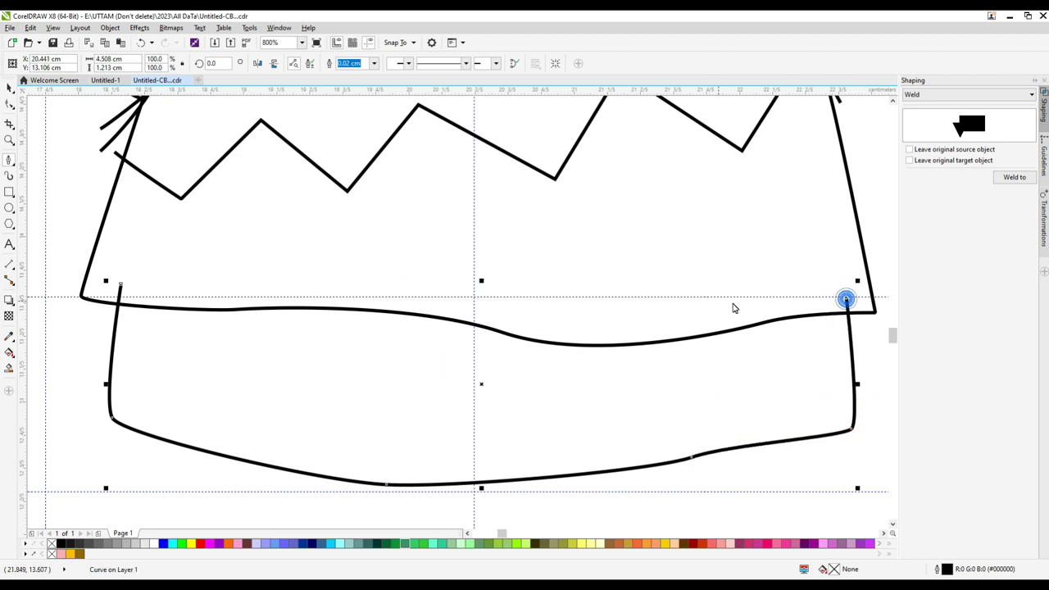
Step: Draw the legs outline as an open curve hanging below the shorts, about 2.7 cm wide and 1.5 cm high
{"action": "scroll", "coordinate": [733, 307], "scroll_direction": "down", "scroll_amount": 2}
{"action": "scroll", "coordinate": [603, 369], "scroll_direction": "up", "scroll_amount": 1}
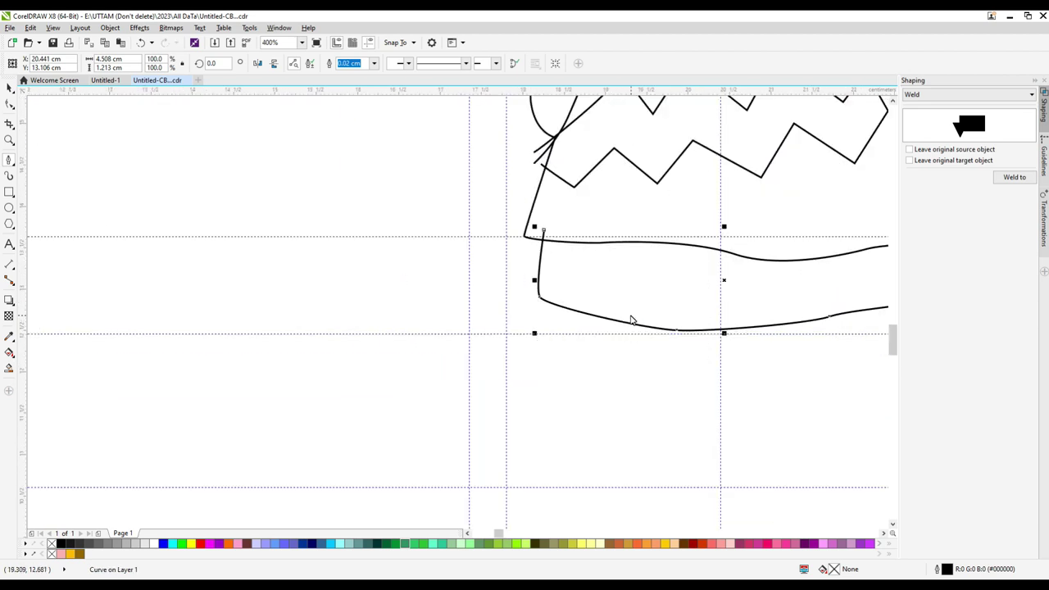
{"action": "left_click", "coordinate": [629, 313]}
{"action": "left_click", "coordinate": [625, 412]}
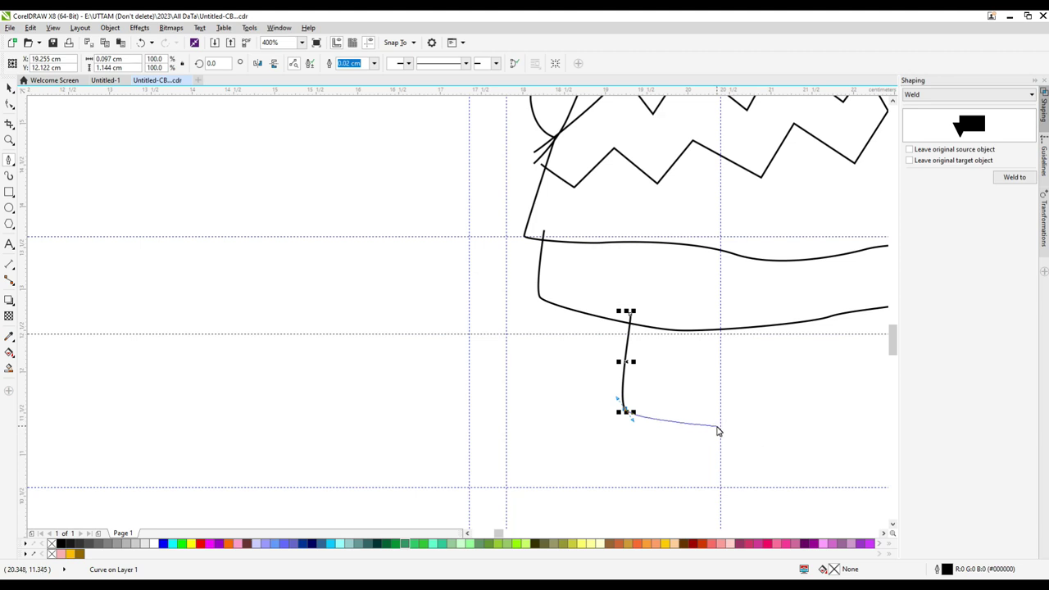
{"action": "left_click", "coordinate": [720, 426]}
{"action": "left_click", "coordinate": [810, 432]}
{"action": "scroll", "coordinate": [770, 434], "scroll_direction": "down", "scroll_amount": 1}
{"action": "scroll", "coordinate": [780, 428], "scroll_direction": "up", "scroll_amount": 1}
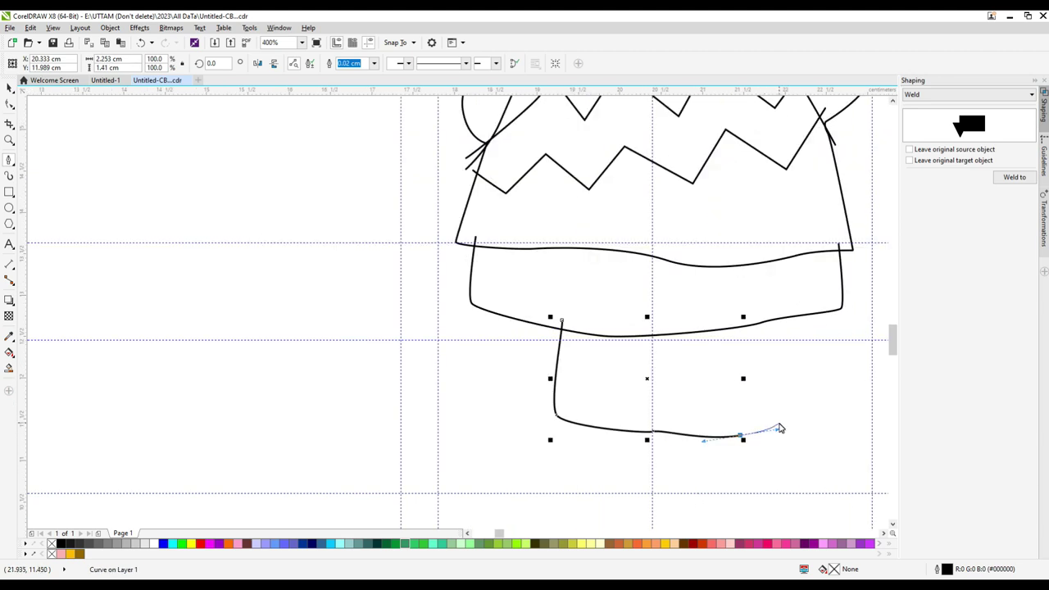
{"action": "left_click", "coordinate": [780, 425]}
{"action": "double_click", "coordinate": [758, 314]}
{"action": "left_click", "coordinate": [9, 104]}
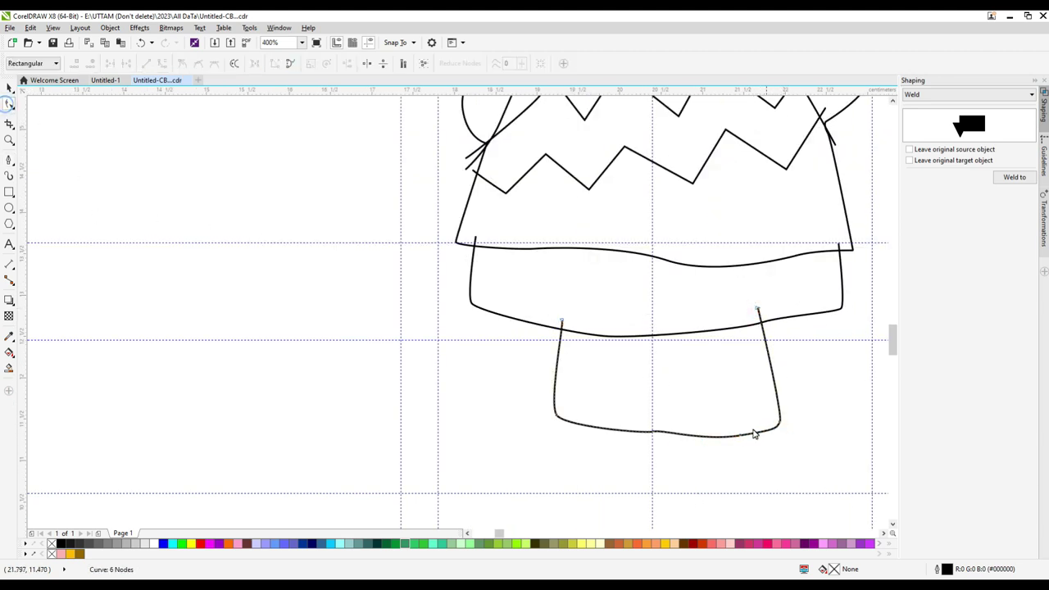
{"action": "scroll", "coordinate": [675, 383], "scroll_direction": "down", "scroll_amount": 1}
Step: Draw the left shoe outline from the leg around the toe to the vertical centre guideline, about 3.2 cm wide and 0.9 cm high
{"action": "key", "text": "F5"}
{"action": "scroll", "coordinate": [661, 426], "scroll_direction": "up", "scroll_amount": 2}
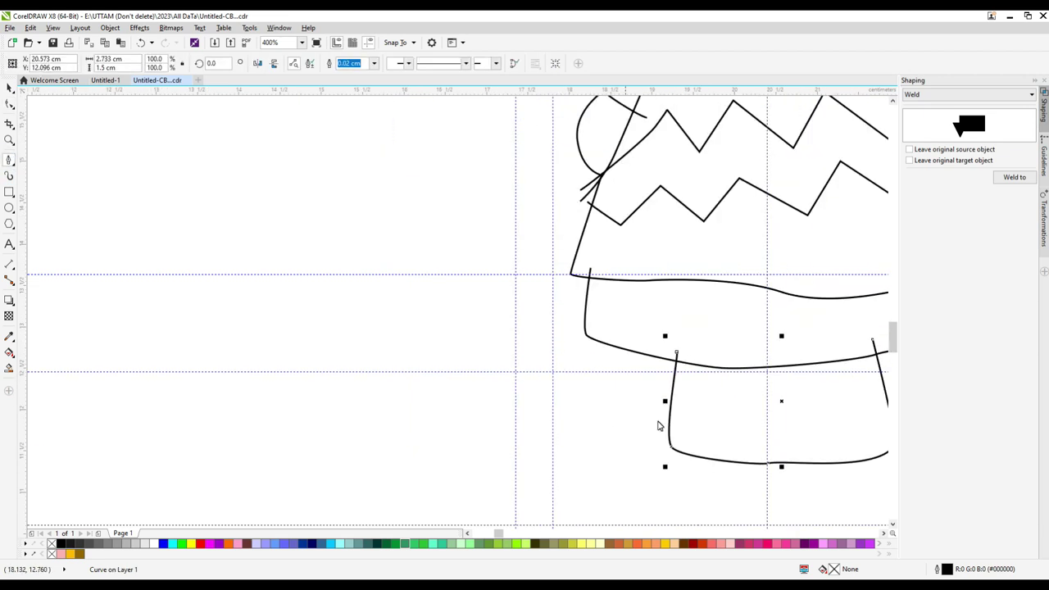
{"action": "scroll", "coordinate": [559, 446], "scroll_direction": "down", "scroll_amount": 1}
{"action": "left_click_drag", "start_coordinate": [557, 437], "coordinate": [548, 442]}
{"action": "left_click_drag", "start_coordinate": [560, 459], "coordinate": [572, 463]}
{"action": "scroll", "coordinate": [614, 459], "scroll_direction": "up", "scroll_amount": 1}
{"action": "key", "text": "ctrl+z"}
{"action": "left_click_drag", "start_coordinate": [505, 452], "coordinate": [526, 456]}
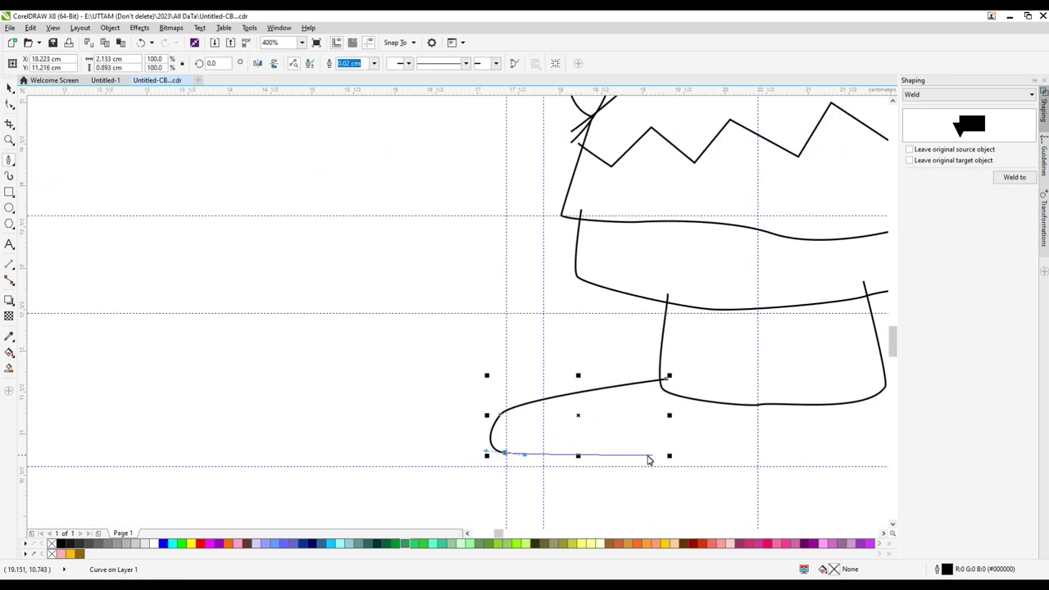
{"action": "left_click_drag", "start_coordinate": [648, 454], "coordinate": [761, 434]}
{"action": "left_click", "coordinate": [757, 438]}
Step: Continue the shoe curve around the right toe and back to the right leg, making the pair about 6.2 cm wide
{"action": "scroll", "coordinate": [758, 438], "scroll_direction": "down", "scroll_amount": 1}
{"action": "scroll", "coordinate": [680, 431], "scroll_direction": "up", "scroll_amount": 1}
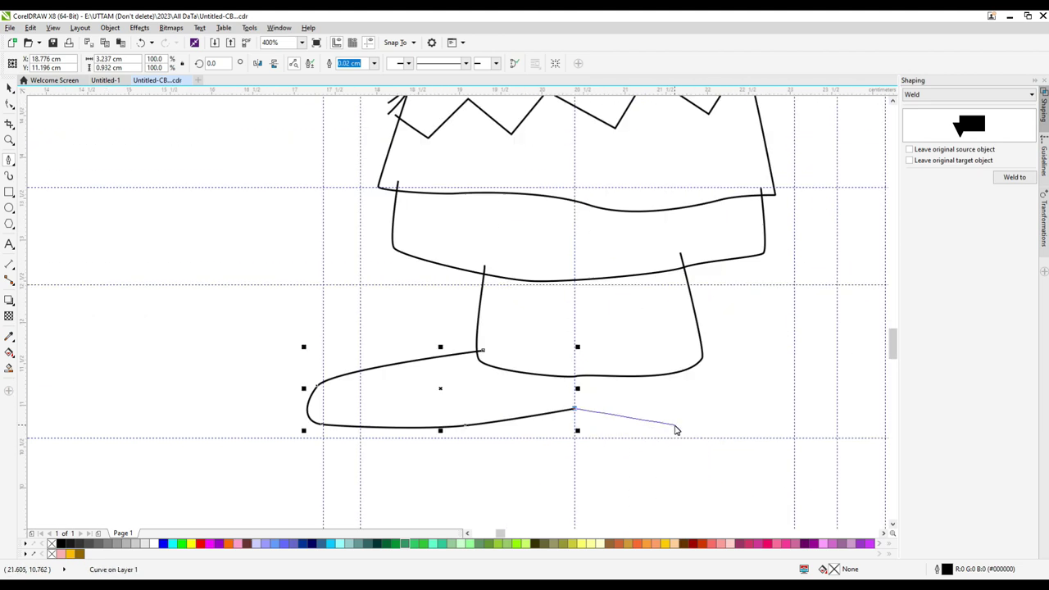
{"action": "left_click_drag", "start_coordinate": [705, 416], "coordinate": [774, 423]}
{"action": "key", "text": "ctrl+z"}
{"action": "left_click_drag", "start_coordinate": [696, 434], "coordinate": [739, 357]}
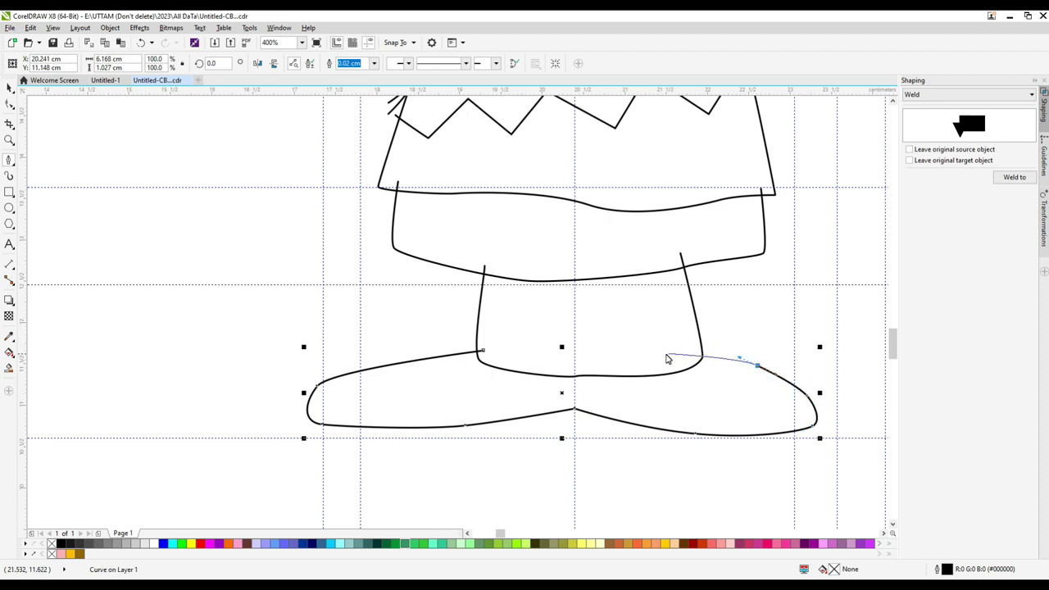
Step: Shorten the legs outline from below and stretch the shoes outline upward to about 1.2 cm high
{"action": "left_click", "coordinate": [8, 109]}
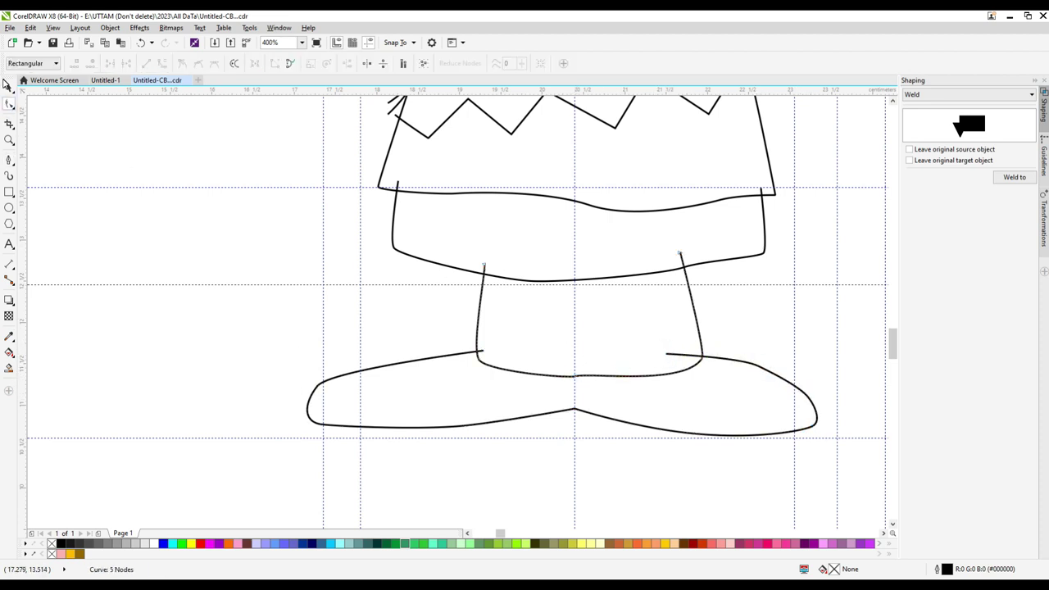
{"action": "left_click", "coordinate": [8, 85]}
{"action": "left_click_drag", "start_coordinate": [588, 379], "coordinate": [562, 334]}
{"action": "left_click", "coordinate": [467, 354]}
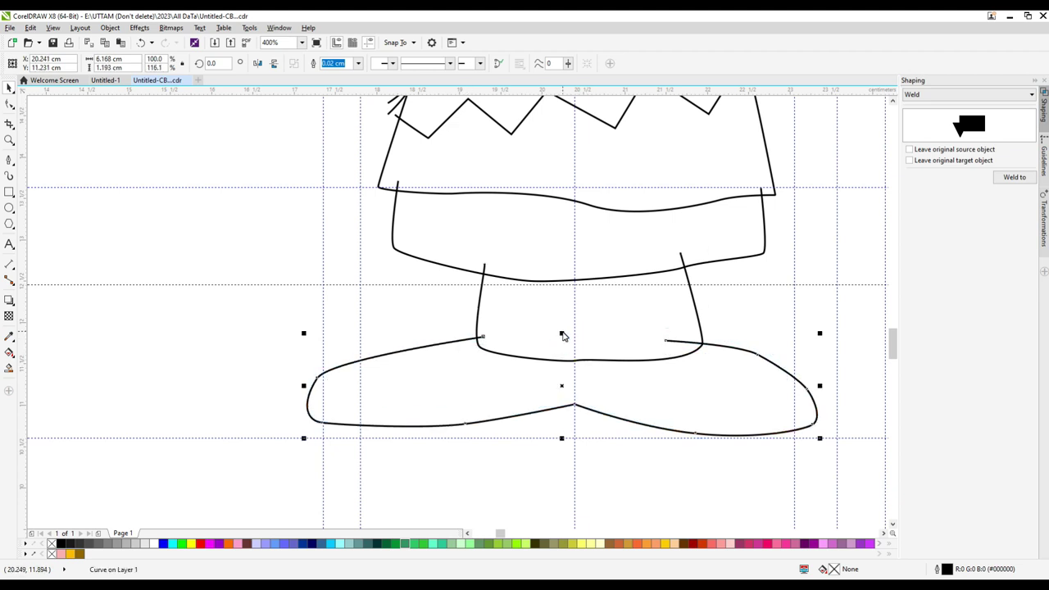
Step: Draw a curved sock line across each leg and a vertical line about 1.1 cm high separating the legs on the centre guideline
{"action": "scroll", "coordinate": [562, 336], "scroll_direction": "down", "scroll_amount": 2}
{"action": "left_click", "coordinate": [8, 162]}
{"action": "scroll", "coordinate": [557, 354], "scroll_direction": "up", "scroll_amount": 1}
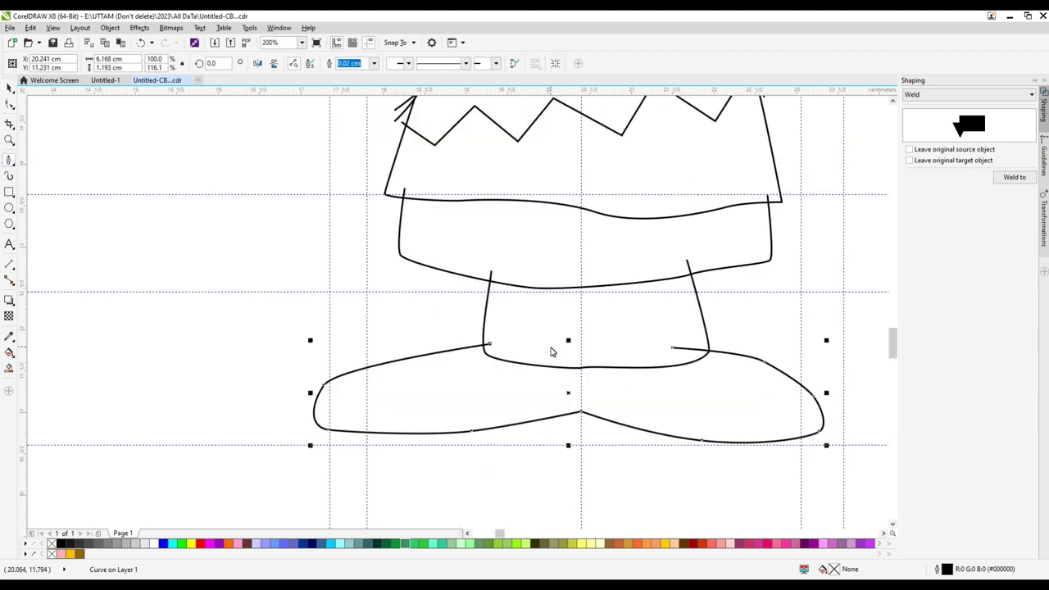
{"action": "mouse_move", "coordinate": [467, 315]}
{"action": "left_mouse_down"}
{"action": "mouse_move", "coordinate": [623, 339]}
{"action": "mouse_move", "coordinate": [707, 309]}
{"action": "left_mouse_up"}
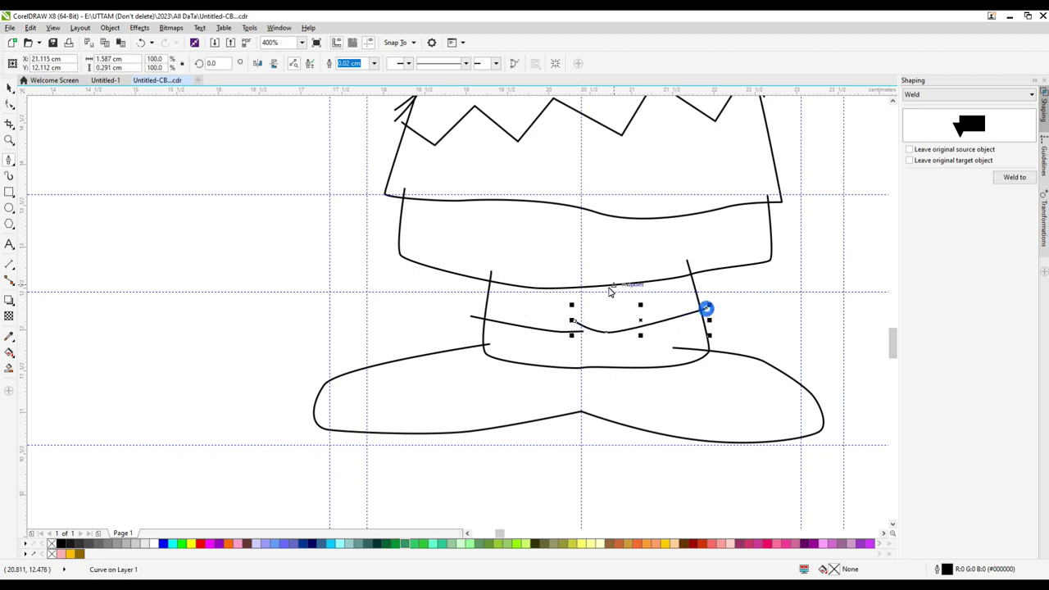
{"action": "left_click_drag", "start_coordinate": [581, 275], "coordinate": [580, 373]}
Step: Draw the first lace loop over the upper edge of the left shoe, about 0.9 cm wide and 0.6 cm high
{"action": "scroll", "coordinate": [418, 363], "scroll_direction": "up", "scroll_amount": 1}
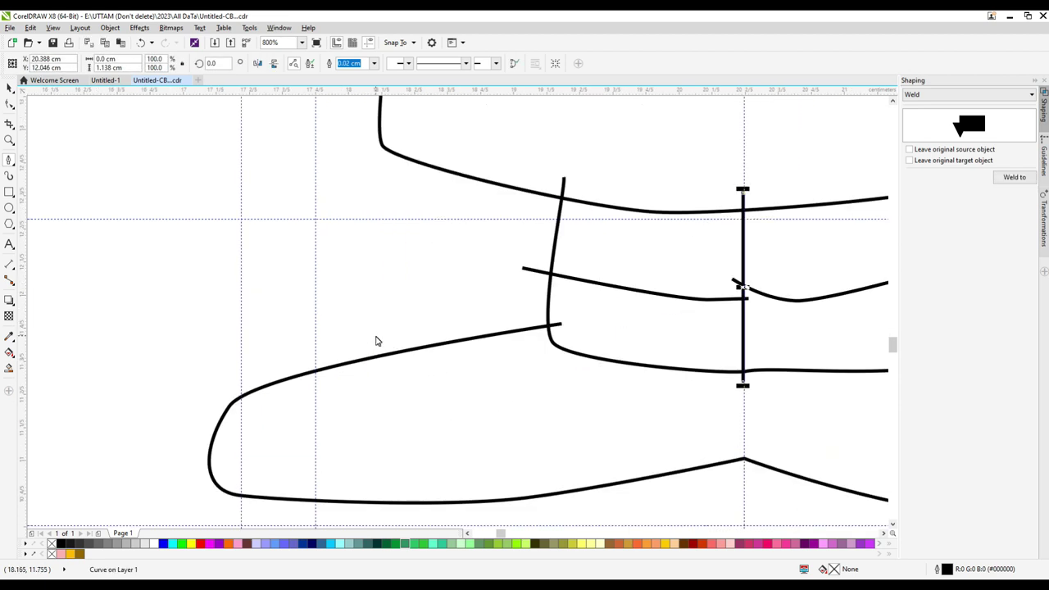
{"action": "left_click", "coordinate": [395, 349]}
{"action": "left_click", "coordinate": [518, 427]}
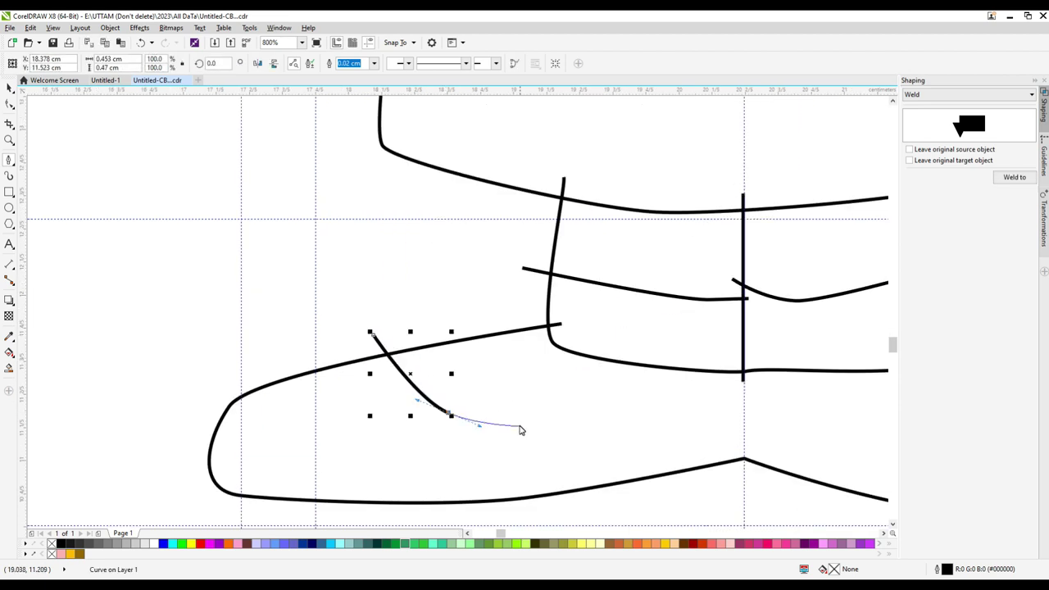
{"action": "left_click", "coordinate": [451, 343]}
{"action": "scroll", "coordinate": [452, 346], "scroll_direction": "up", "scroll_amount": 2}
{"action": "key", "text": "ctrl+z"}
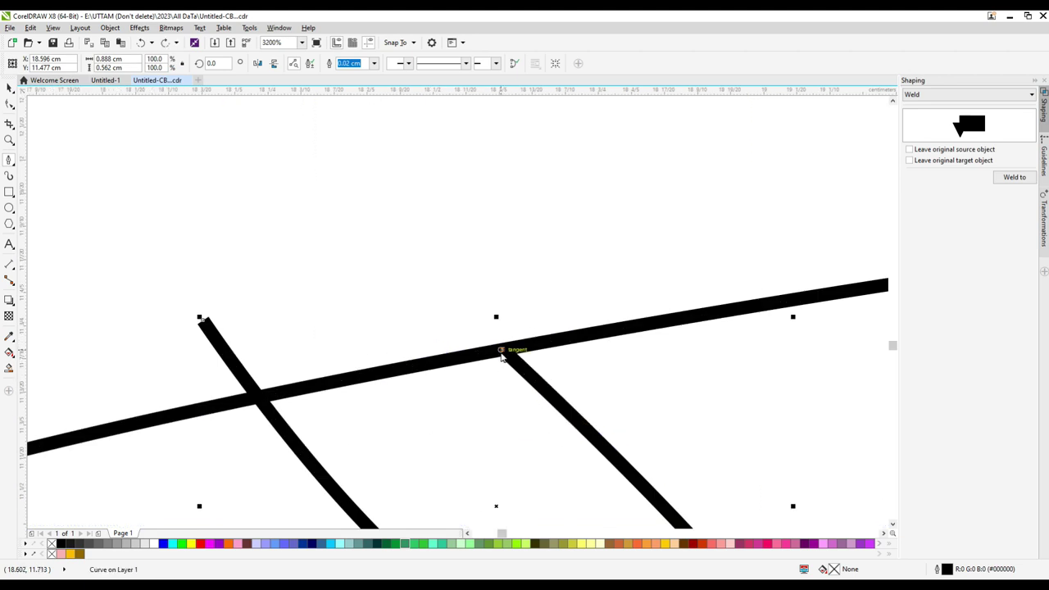
Step: Draw the second lace loop on the left shoe beside the first, about 0.7 cm wide and 0.5 cm high
{"action": "left_click", "coordinate": [504, 351]}
{"action": "scroll", "coordinate": [506, 353], "scroll_direction": "down", "scroll_amount": 2}
{"action": "scroll", "coordinate": [607, 418], "scroll_direction": "up", "scroll_amount": 1}
{"action": "left_click_drag", "start_coordinate": [524, 396], "coordinate": [634, 426]}
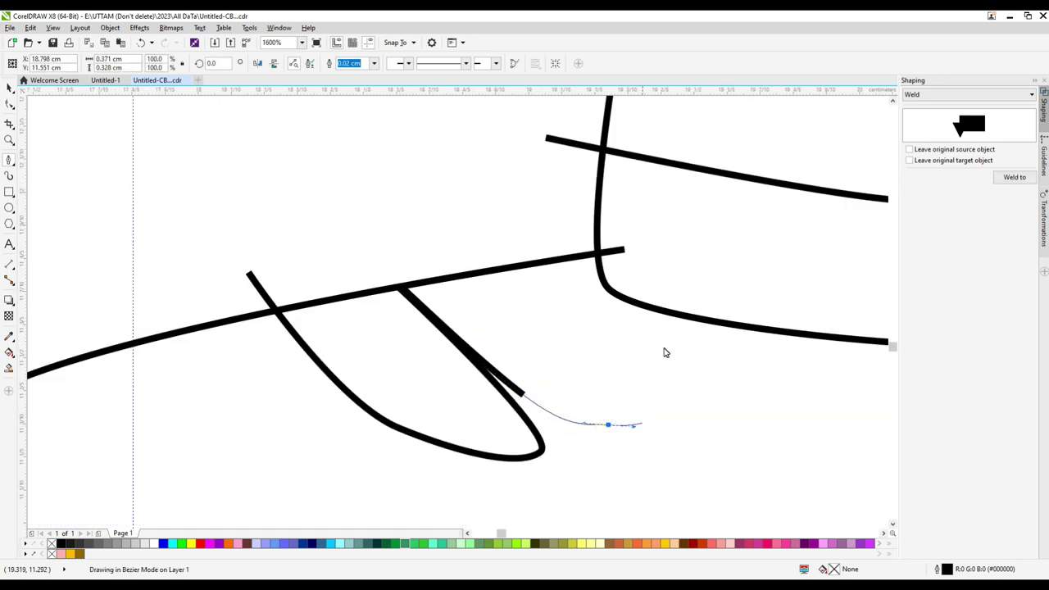
{"action": "left_click_drag", "start_coordinate": [648, 366], "coordinate": [650, 349]}
{"action": "left_click_drag", "start_coordinate": [589, 272], "coordinate": [557, 256]}
{"action": "left_click", "coordinate": [522, 248]}
{"action": "scroll", "coordinate": [361, 341], "scroll_direction": "down", "scroll_amount": 2}
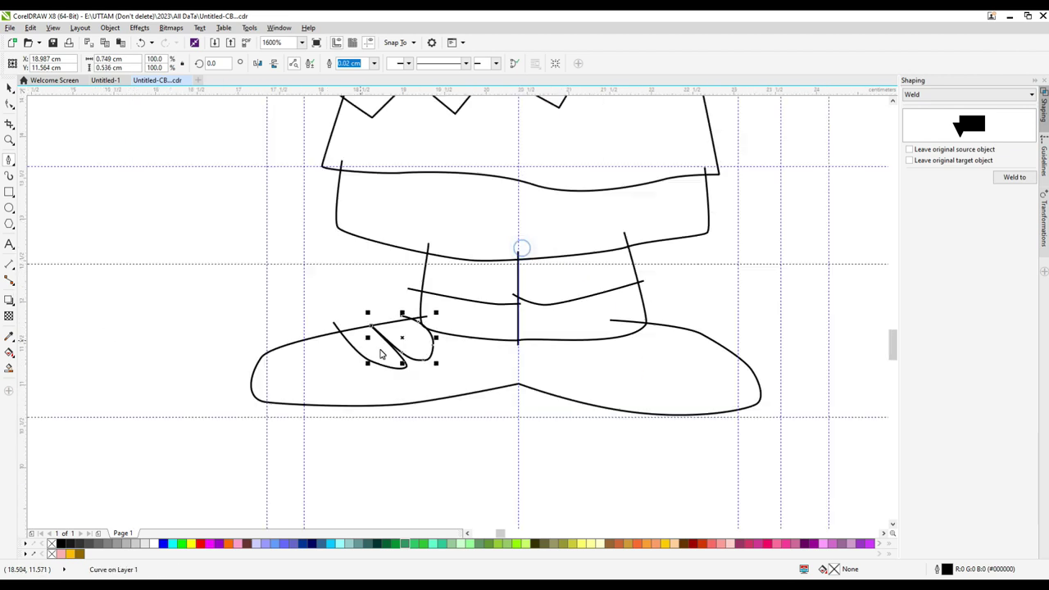
Step: Draw the first lace loop across the right leg and shoe, about 1.1 cm wide and 0.6 cm high
{"action": "scroll", "coordinate": [623, 366], "scroll_direction": "up", "scroll_amount": 2}
{"action": "left_click", "coordinate": [671, 226]}
{"action": "left_click_drag", "start_coordinate": [508, 374], "coordinate": [483, 451]}
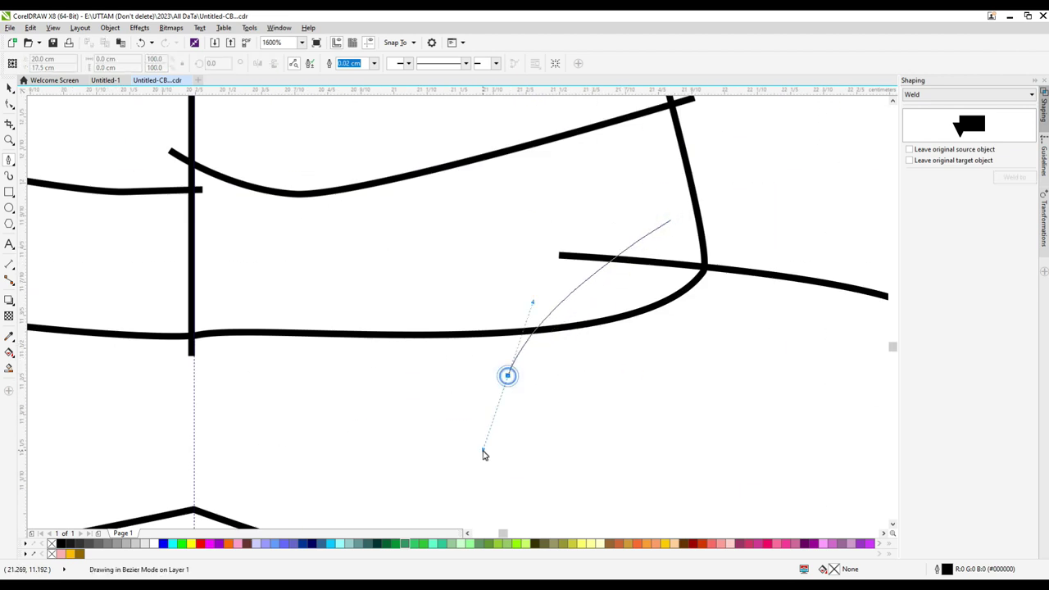
{"action": "key", "text": "space"}
{"action": "scroll", "coordinate": [491, 399], "scroll_direction": "down", "scroll_amount": 2}
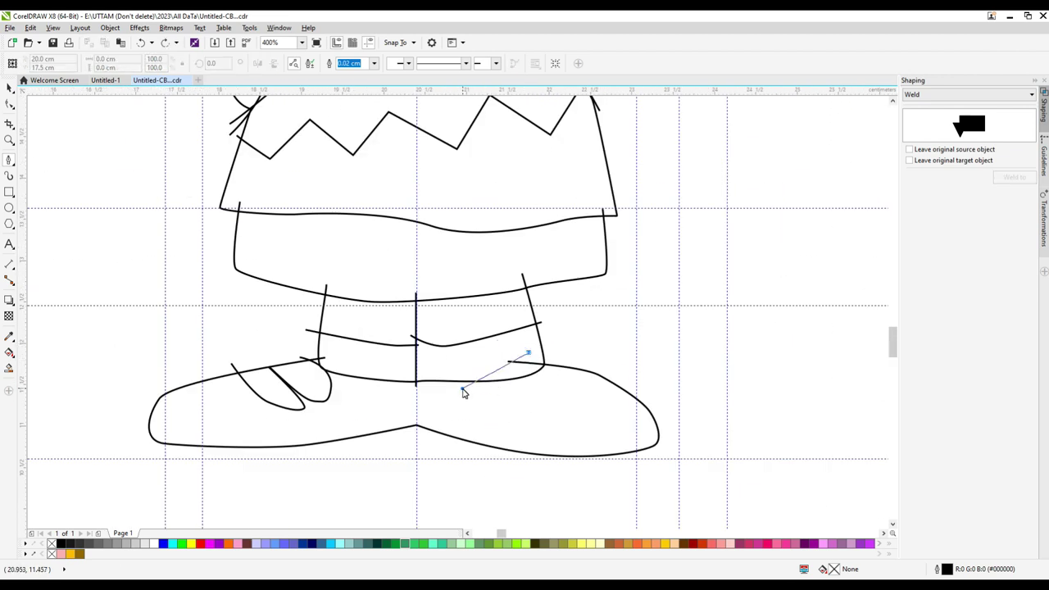
{"action": "left_click_drag", "start_coordinate": [467, 404], "coordinate": [568, 348]}
{"action": "scroll", "coordinate": [539, 372], "scroll_direction": "up", "scroll_amount": 1}
{"action": "scroll", "coordinate": [564, 346], "scroll_direction": "up", "scroll_amount": 1}
{"action": "left_click_drag", "start_coordinate": [567, 345], "coordinate": [562, 341]}
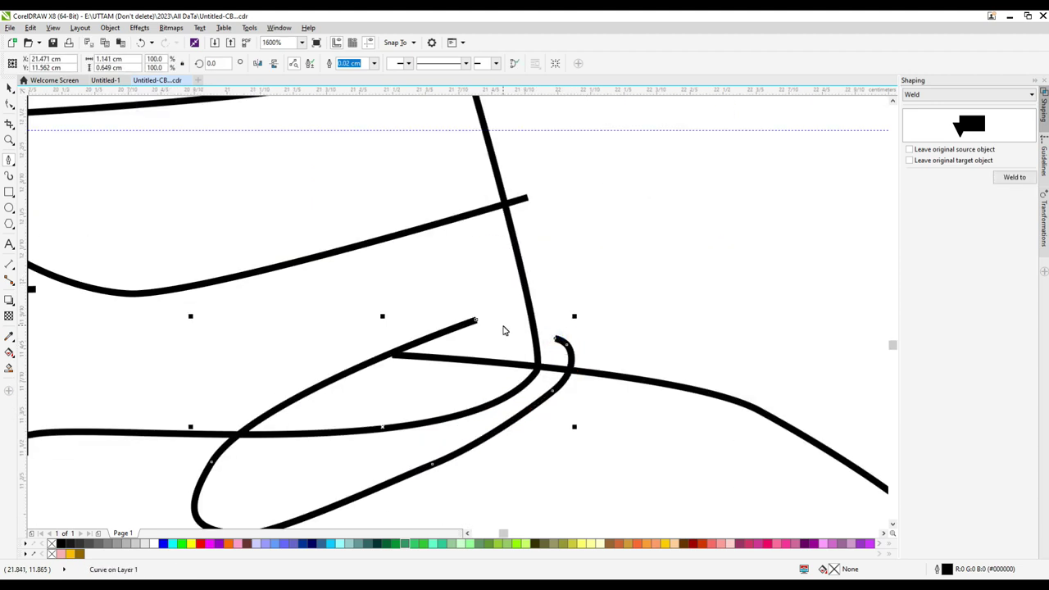
Step: Draw the second lace loop on the right shoe as an open curve just below the first loop
{"action": "scroll", "coordinate": [449, 387], "scroll_direction": "down", "scroll_amount": 1}
{"action": "left_click", "coordinate": [398, 429]}
{"action": "left_click_drag", "start_coordinate": [383, 467], "coordinate": [387, 480]}
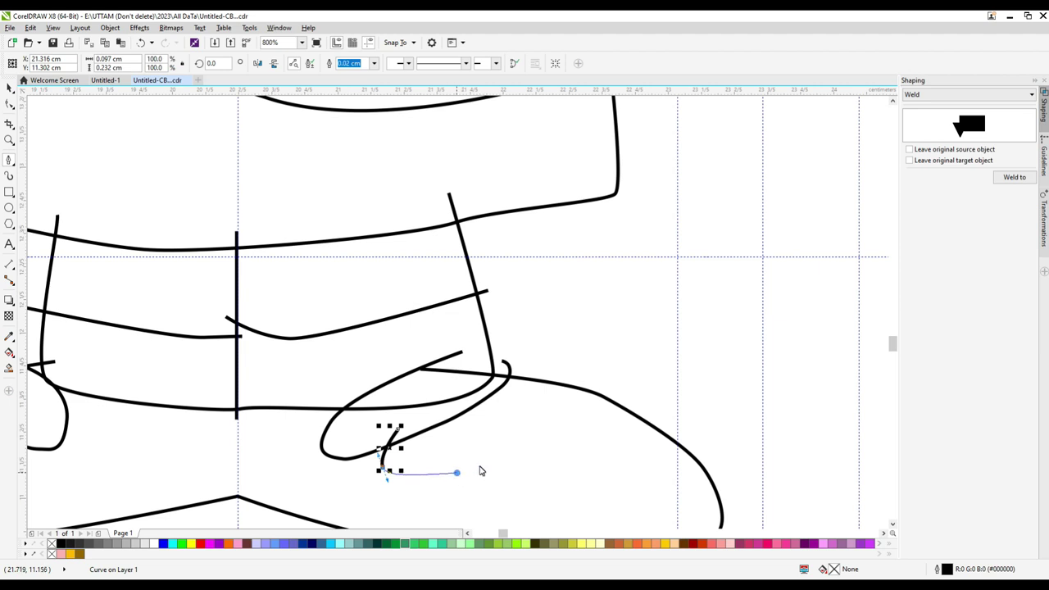
{"action": "left_click_drag", "start_coordinate": [456, 472], "coordinate": [543, 398]}
{"action": "left_click", "coordinate": [569, 365]}
Step: Smooth the toe curves of the shoes outline by adding and deleting nodes
{"action": "left_click", "coordinate": [9, 104]}
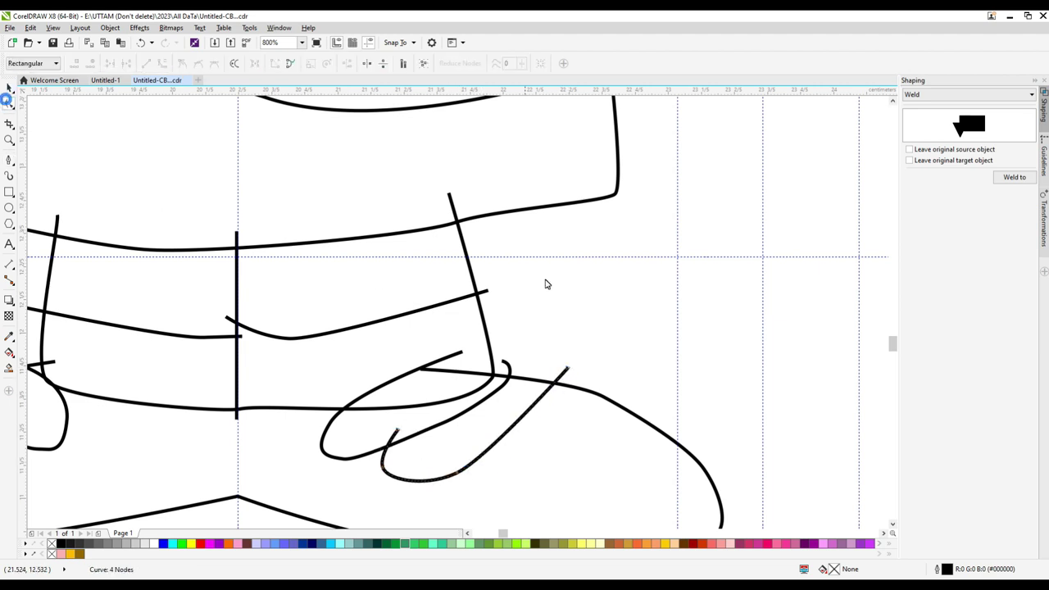
{"action": "scroll", "coordinate": [546, 281], "scroll_direction": "down", "scroll_amount": 2}
{"action": "scroll", "coordinate": [365, 346], "scroll_direction": "up", "scroll_amount": 1}
{"action": "left_click", "coordinate": [316, 298]}
{"action": "double_click", "coordinate": [315, 299]}
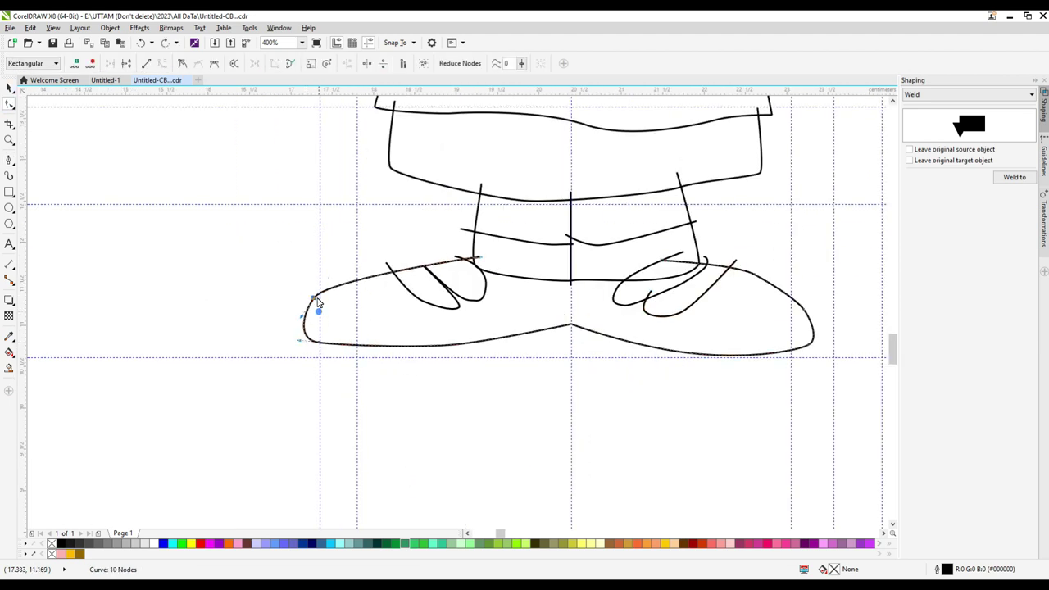
{"action": "scroll", "coordinate": [310, 302], "scroll_direction": "up", "scroll_amount": 1}
{"action": "double_click", "coordinate": [288, 358]}
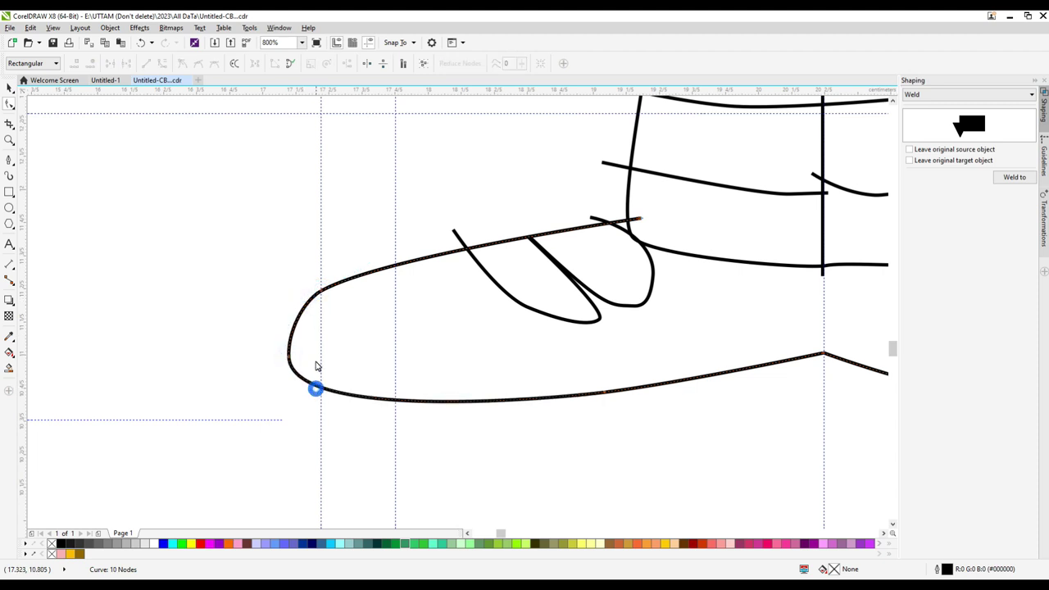
{"action": "double_click", "coordinate": [322, 292]}
{"action": "scroll", "coordinate": [370, 432], "scroll_direction": "down", "scroll_amount": 2}
{"action": "scroll", "coordinate": [609, 424], "scroll_direction": "up", "scroll_amount": 2}
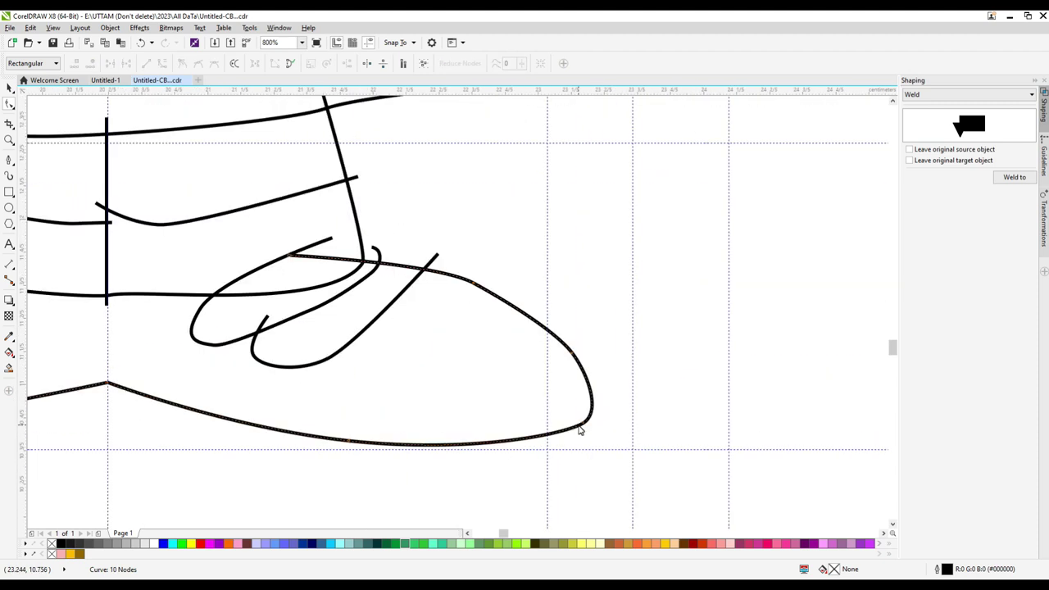
{"action": "scroll", "coordinate": [586, 427], "scroll_direction": "down", "scroll_amount": 4}
{"action": "key", "text": "space"}
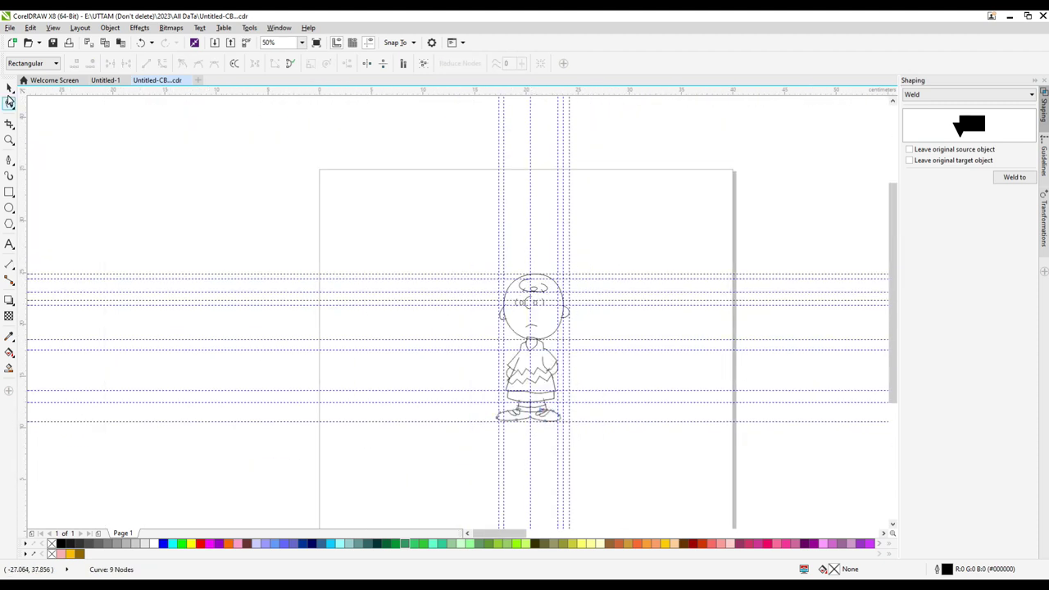
Step: Move the two right shoulder nodes of the body outline inward toward the collar
{"action": "scroll", "coordinate": [547, 418], "scroll_direction": "up", "scroll_amount": 1}
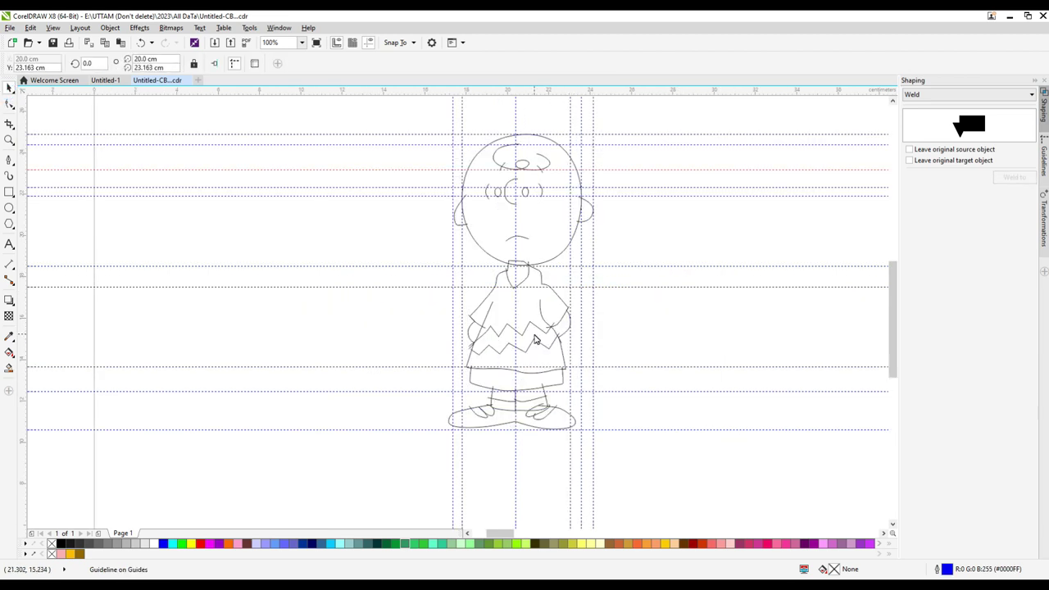
{"action": "scroll", "coordinate": [570, 330], "scroll_direction": "up", "scroll_amount": 2}
{"action": "key", "text": "space"}
{"action": "double_click", "coordinate": [466, 293]}
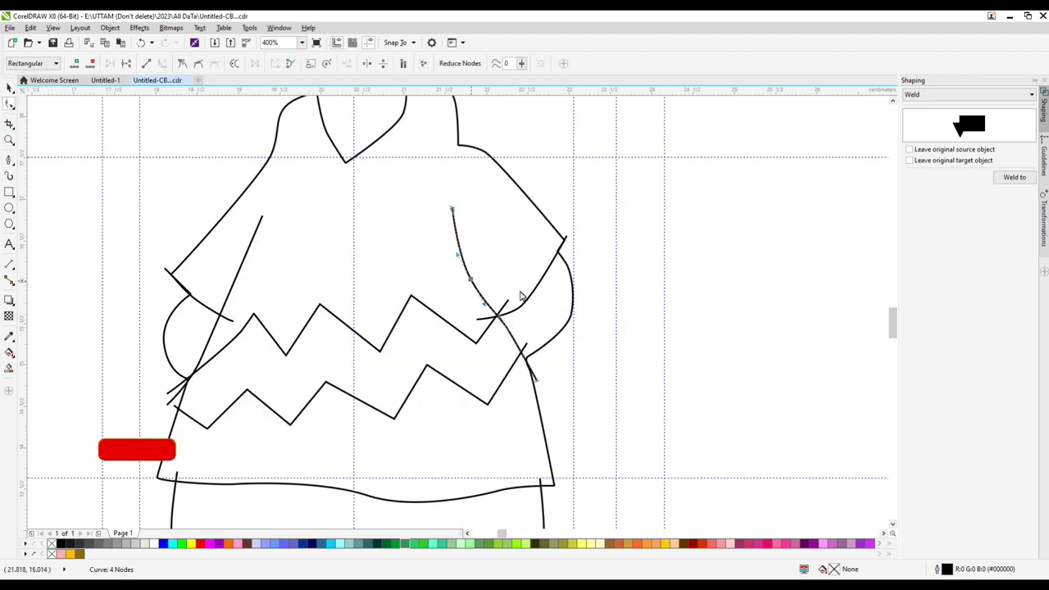
{"action": "left_click", "coordinate": [492, 155]}
{"action": "left_click_drag", "start_coordinate": [489, 155], "coordinate": [480, 158]}
{"action": "left_click_drag", "start_coordinate": [458, 146], "coordinate": [452, 149]}
{"action": "left_click_drag", "start_coordinate": [438, 119], "coordinate": [500, 202]}
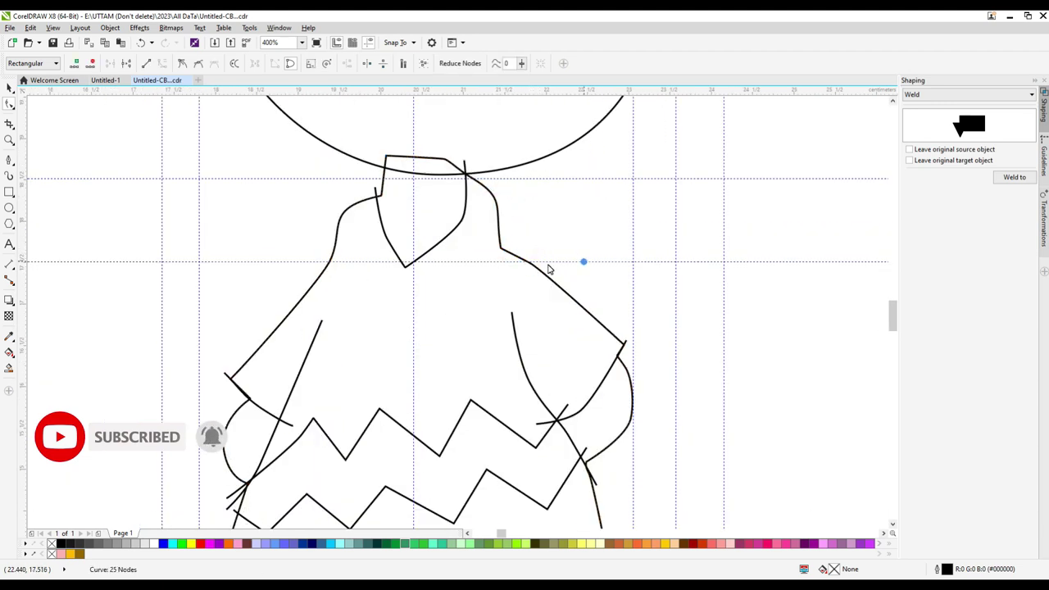
Step: Bend the body outline segment between the right shoulder nodes into a gentle curve
{"action": "left_click", "coordinate": [532, 262]}
{"action": "scroll", "coordinate": [530, 264], "scroll_direction": "up", "scroll_amount": 1}
{"action": "left_click", "coordinate": [497, 241]}
{"action": "left_click_drag", "start_coordinate": [497, 241], "coordinate": [464, 251]}
{"action": "key", "text": "ctrl+z"}
{"action": "scroll", "coordinate": [502, 243], "scroll_direction": "up", "scroll_amount": 3}
{"action": "scroll", "coordinate": [524, 299], "scroll_direction": "down", "scroll_amount": 2}
{"action": "left_click_drag", "start_coordinate": [585, 325], "coordinate": [587, 319]}
{"action": "left_click", "coordinate": [639, 352]}
{"action": "scroll", "coordinate": [636, 314], "scroll_direction": "down", "scroll_amount": 3}
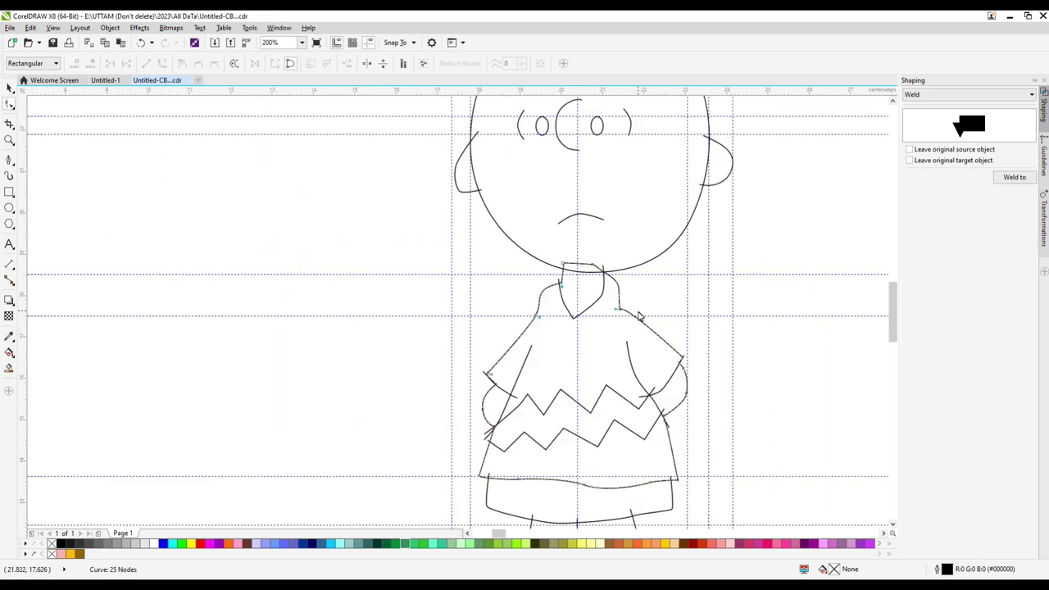
{"action": "scroll", "coordinate": [640, 316], "scroll_direction": "up", "scroll_amount": 2}
{"action": "key", "text": "ctrl+z"}
{"action": "scroll", "coordinate": [573, 247], "scroll_direction": "down", "scroll_amount": 2}
{"action": "scroll", "coordinate": [517, 206], "scroll_direction": "up", "scroll_amount": 2}
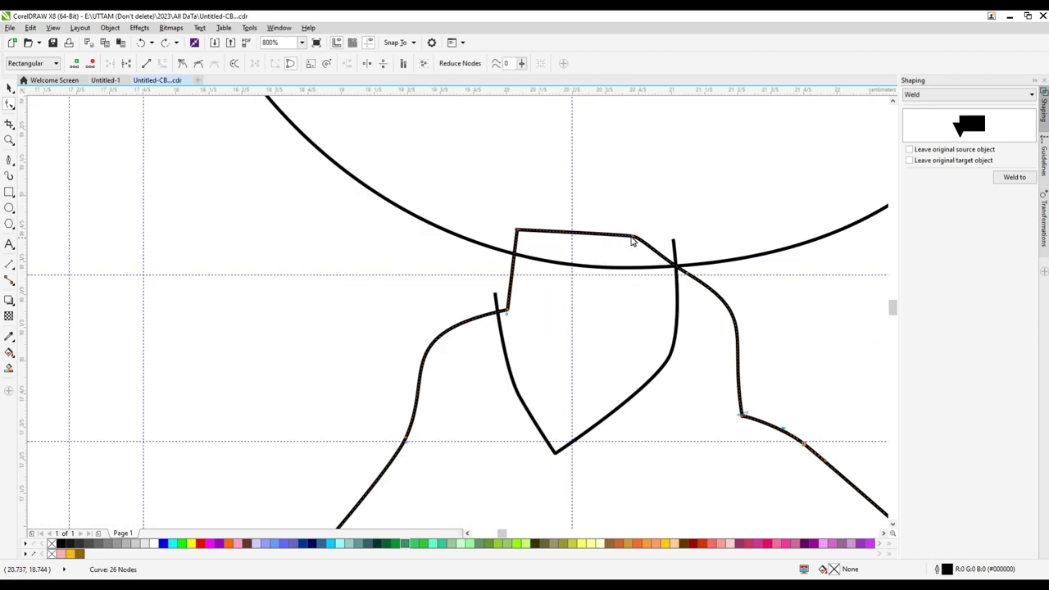
{"action": "scroll", "coordinate": [632, 243], "scroll_direction": "down", "scroll_amount": 3}
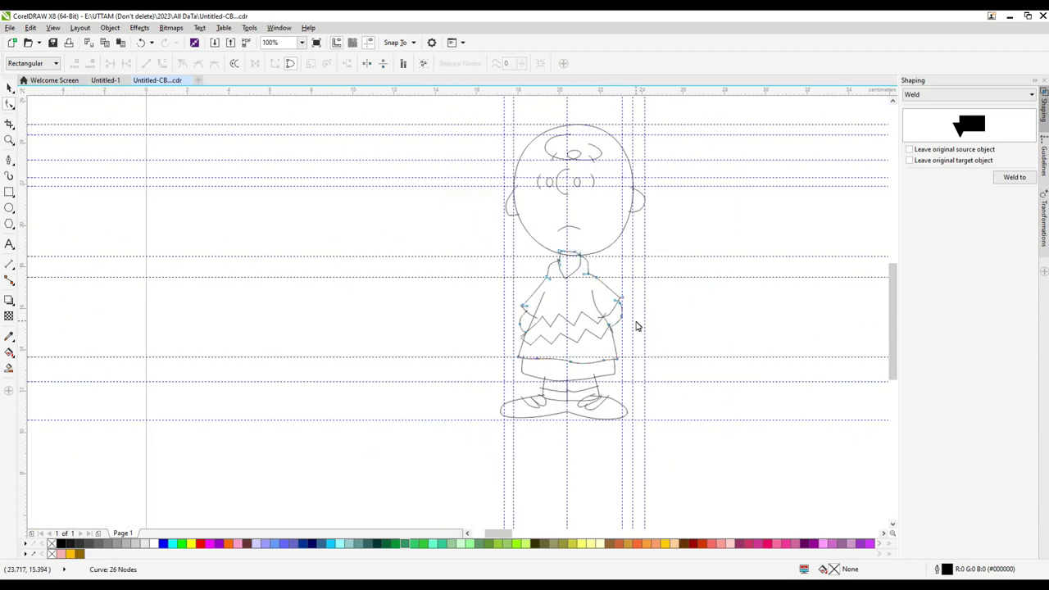
Step: Stretch the body, both zigzag lines and the shorts together toward the left to 104.5% of their width
{"action": "left_click", "coordinate": [9, 88]}
{"action": "left_click", "coordinate": [302, 304]}
{"action": "scroll", "coordinate": [533, 330], "scroll_direction": "up", "scroll_amount": 1}
{"action": "left_click", "coordinate": [506, 315]}
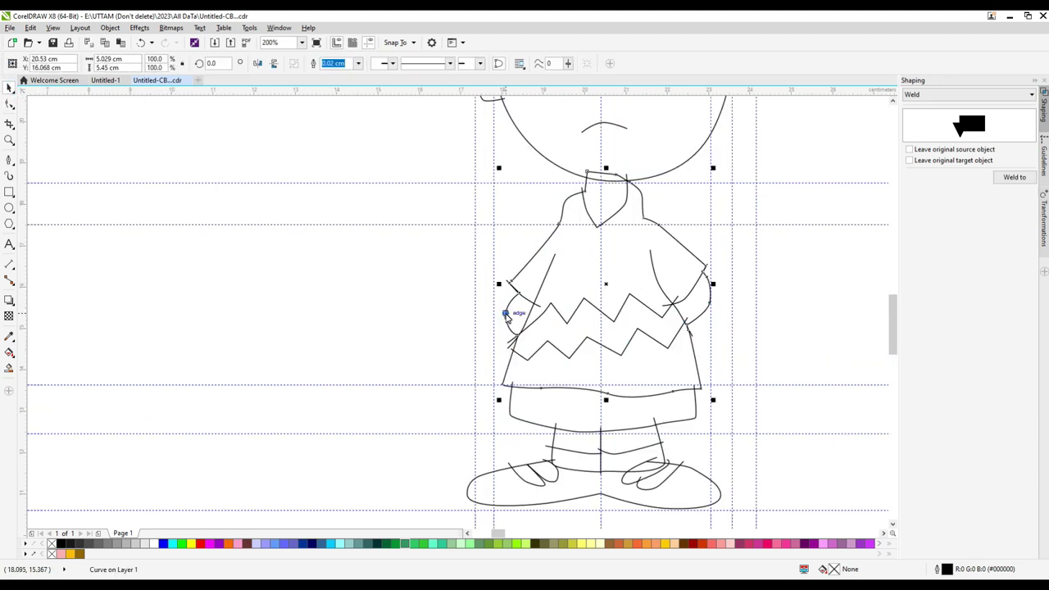
{"action": "left_click_drag", "start_coordinate": [500, 287], "coordinate": [490, 304]}
{"action": "key", "text": "ctrl+z"}
{"action": "left_click", "coordinate": [527, 328], "text": "shift"}
{"action": "left_click", "coordinate": [525, 359], "text": "shift"}
{"action": "left_click", "coordinate": [510, 406], "text": "shift"}
{"action": "left_click", "coordinate": [464, 367]}
Step: Stretch both zigzag lines of the shirt downward together to a combined height of 1.752 cm
{"action": "scroll", "coordinate": [620, 334], "scroll_direction": "down", "scroll_amount": 2}
{"action": "scroll", "coordinate": [603, 312], "scroll_direction": "up", "scroll_amount": 1}
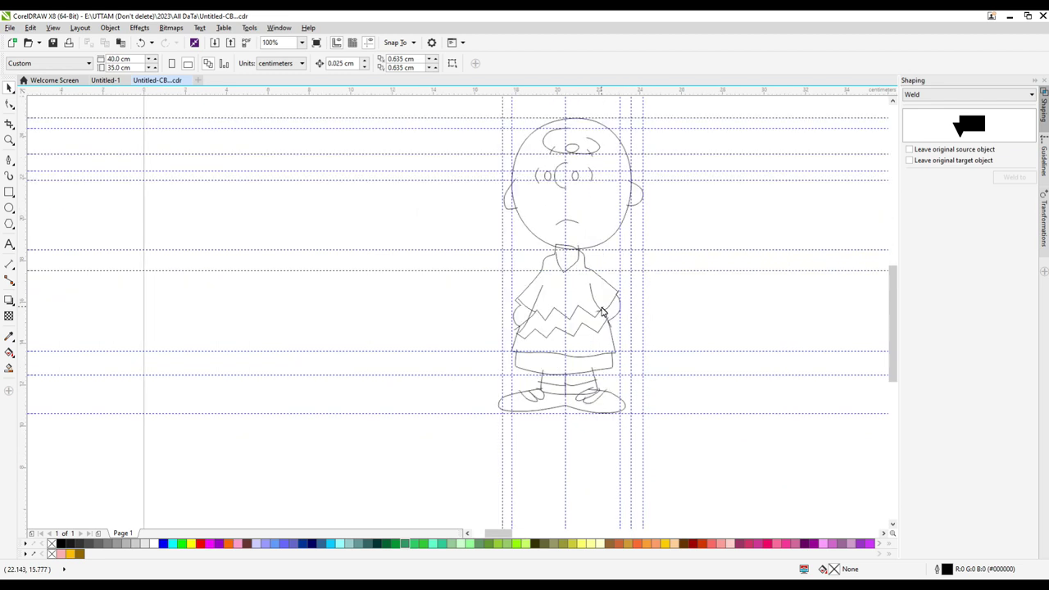
{"action": "scroll", "coordinate": [608, 350], "scroll_direction": "up", "scroll_amount": 2}
{"action": "left_click", "coordinate": [600, 330]}
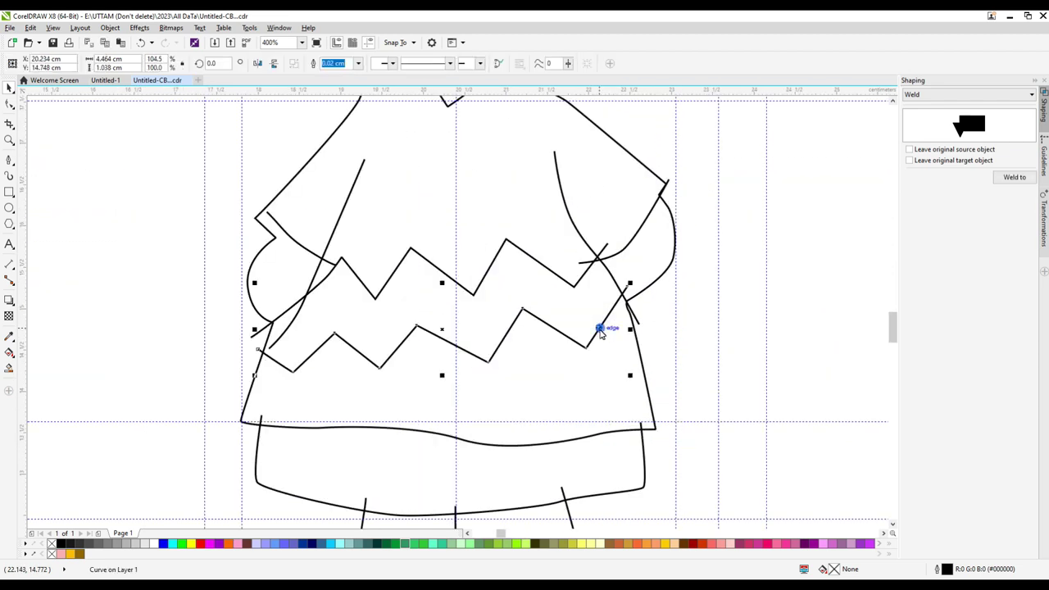
{"action": "left_click", "coordinate": [484, 284], "text": "shift"}
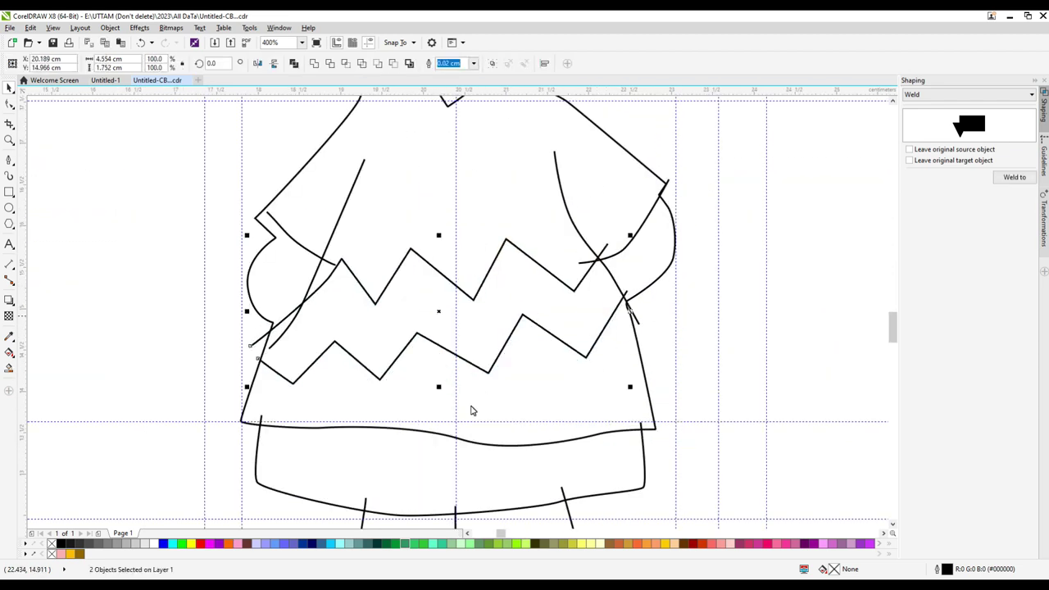
Step: Reposition the two right valley nodes of the lower zigzag line with the Shape tool to even out its spikes
{"action": "left_click", "coordinate": [632, 300]}
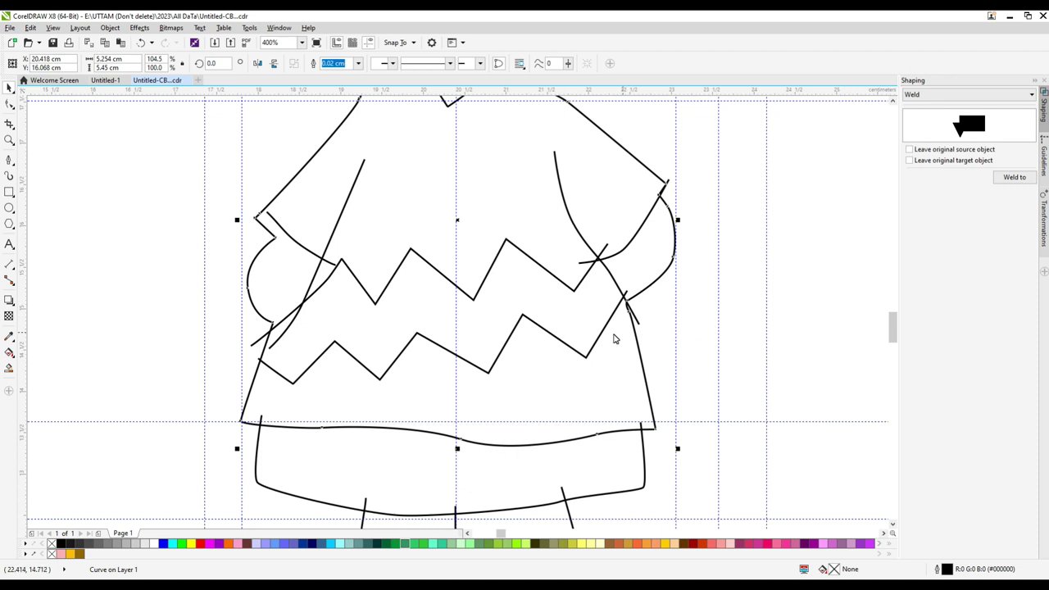
{"action": "scroll", "coordinate": [532, 415], "scroll_direction": "up", "scroll_amount": 4}
{"action": "key", "text": "F10"}
{"action": "scroll", "coordinate": [591, 422], "scroll_direction": "down", "scroll_amount": 2}
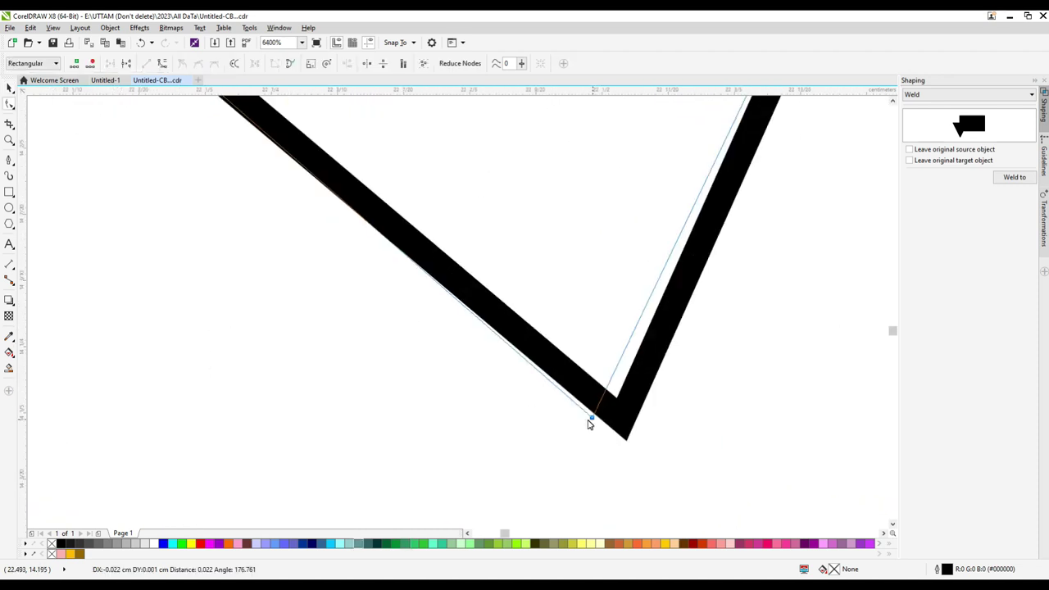
{"action": "left_click_drag", "start_coordinate": [867, 260], "coordinate": [852, 271]}
{"action": "scroll", "coordinate": [790, 207], "scroll_direction": "down", "scroll_amount": 3}
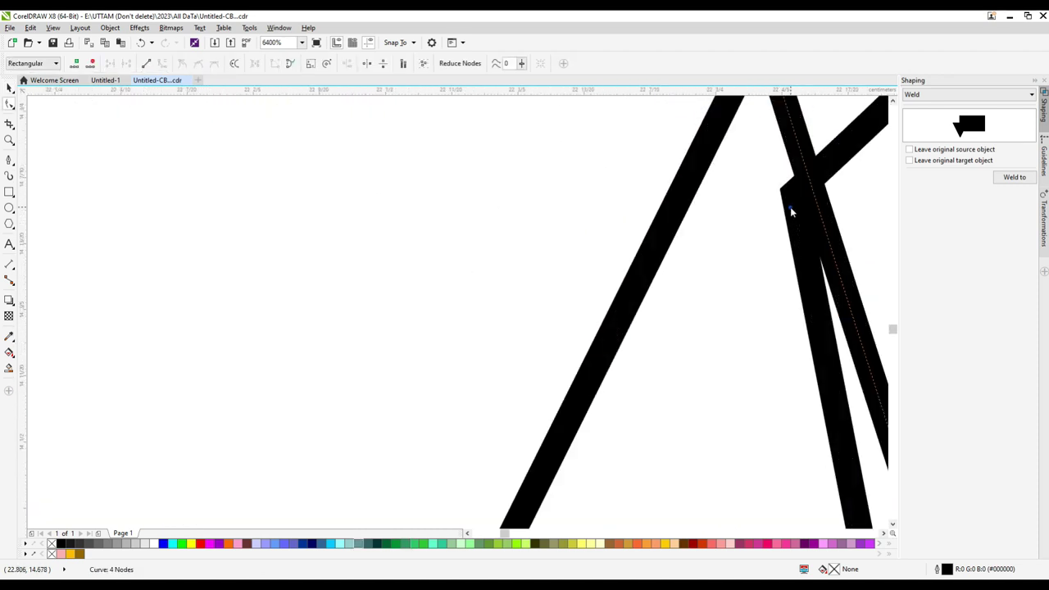
{"action": "scroll", "coordinate": [566, 230], "scroll_direction": "up", "scroll_amount": 1}
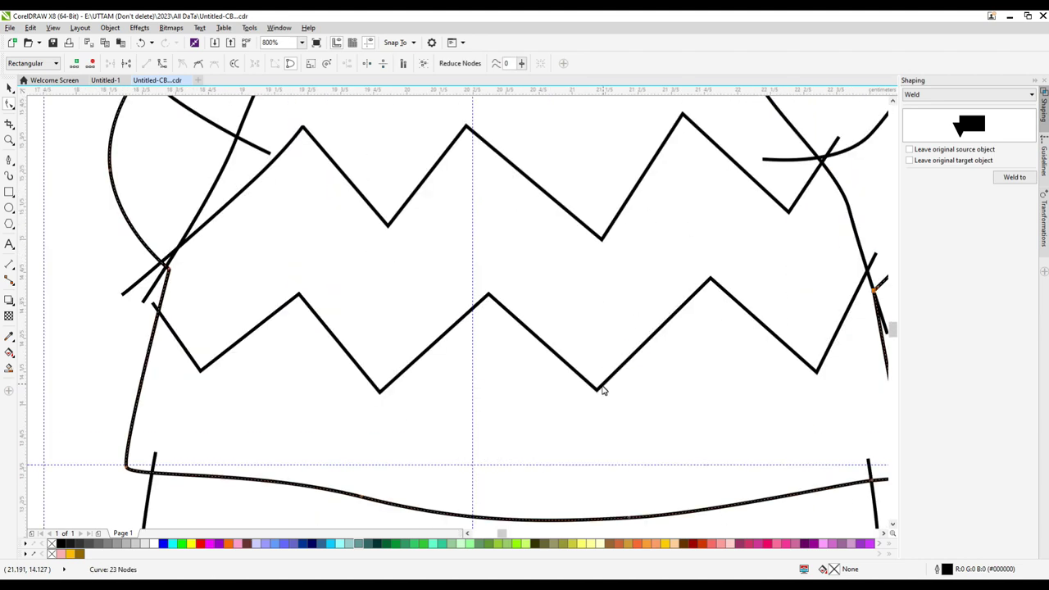
{"action": "left_click", "coordinate": [612, 396]}
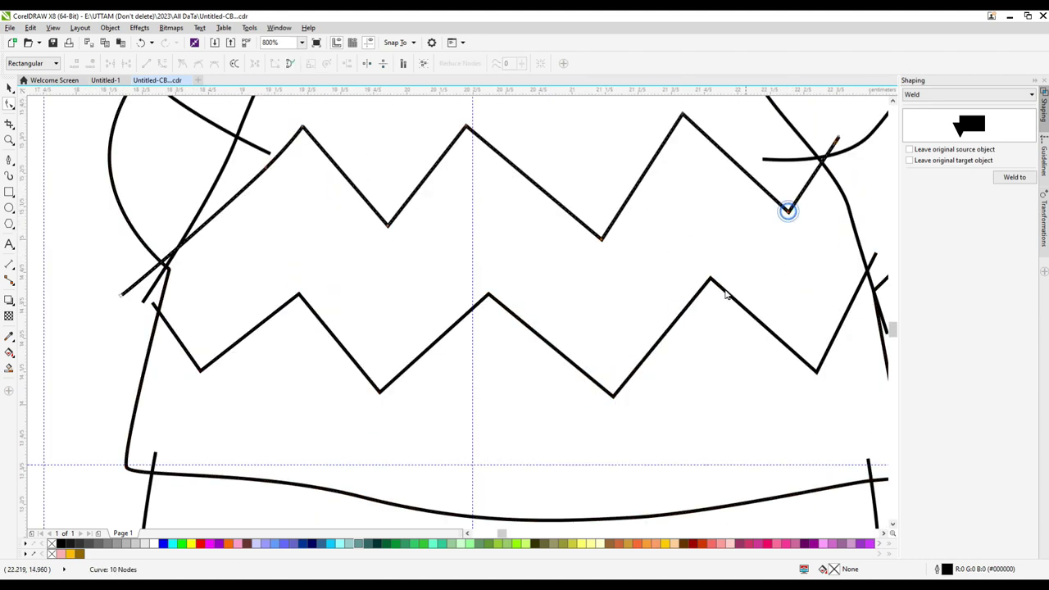
{"action": "left_click", "coordinate": [849, 212]}
Step: Try to remove nodes from the right arm outline and shift the right cuff corner
{"action": "scroll", "coordinate": [849, 211], "scroll_direction": "down", "scroll_amount": 2}
{"action": "scroll", "coordinate": [832, 259], "scroll_direction": "up", "scroll_amount": 1}
{"action": "scroll", "coordinate": [830, 190], "scroll_direction": "up", "scroll_amount": 2}
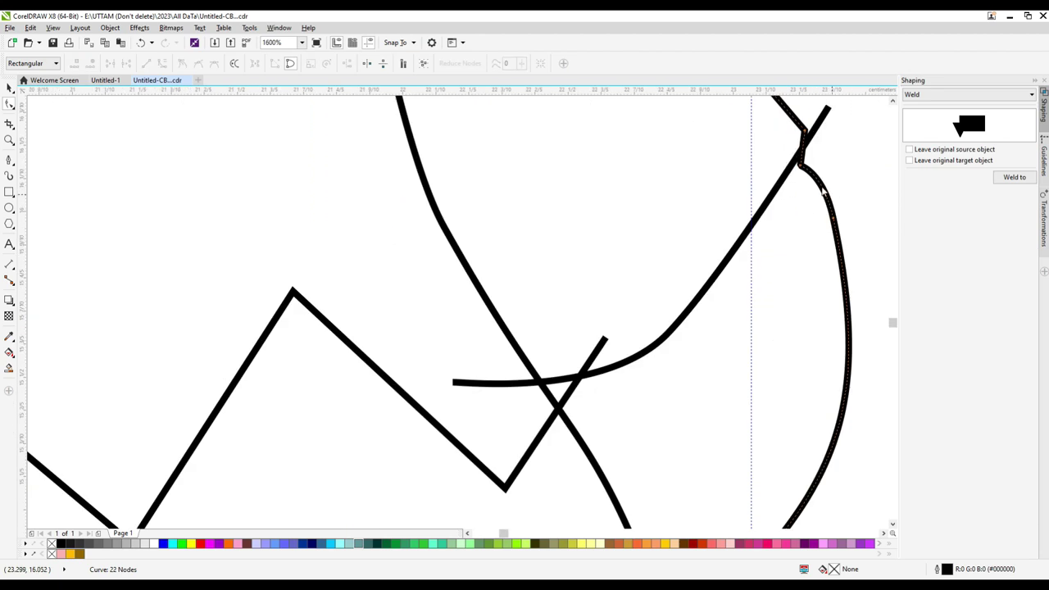
{"action": "double_click", "coordinate": [836, 219]}
{"action": "key", "text": "ctrl+z"}
{"action": "scroll", "coordinate": [811, 271], "scroll_direction": "down", "scroll_amount": 2}
{"action": "scroll", "coordinate": [820, 310], "scroll_direction": "up", "scroll_amount": 2}
{"action": "left_click", "coordinate": [821, 314]}
{"action": "scroll", "coordinate": [810, 270], "scroll_direction": "down", "scroll_amount": 1}
{"action": "double_click", "coordinate": [812, 213]}
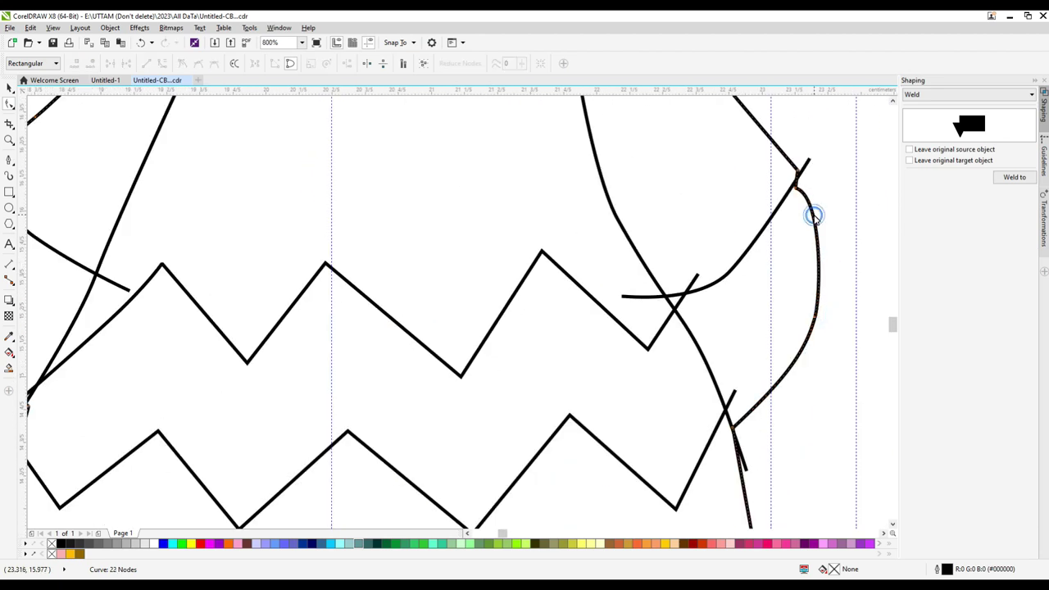
{"action": "scroll", "coordinate": [802, 178], "scroll_direction": "up", "scroll_amount": 1}
{"action": "left_click_drag", "start_coordinate": [793, 164], "coordinate": [801, 163]}
{"action": "double_click", "coordinate": [789, 200]}
{"action": "key", "text": "ctrl+z"}
{"action": "key", "text": "ctrl+z"}
Step: Add two nodes where the right arm meets the cuff, and move the junction inward and the cuff corner slightly outward
{"action": "scroll", "coordinate": [795, 171], "scroll_direction": "up", "scroll_amount": 2}
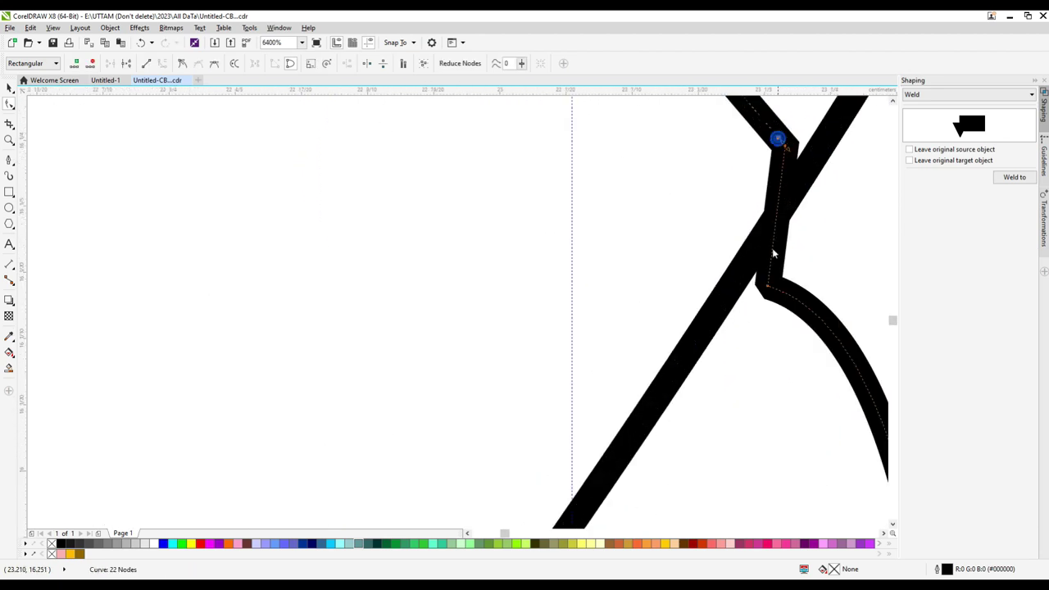
{"action": "left_click_drag", "start_coordinate": [768, 285], "coordinate": [749, 274]}
{"action": "key", "text": "ctrl+z"}
{"action": "scroll", "coordinate": [769, 267], "scroll_direction": "down", "scroll_amount": 1}
{"action": "scroll", "coordinate": [773, 284], "scroll_direction": "up", "scroll_amount": 2}
{"action": "double_click", "coordinate": [763, 243]}
{"action": "double_click", "coordinate": [757, 241]}
{"action": "left_click_drag", "start_coordinate": [751, 236], "coordinate": [719, 212]}
{"action": "scroll", "coordinate": [709, 262], "scroll_direction": "down", "scroll_amount": 1}
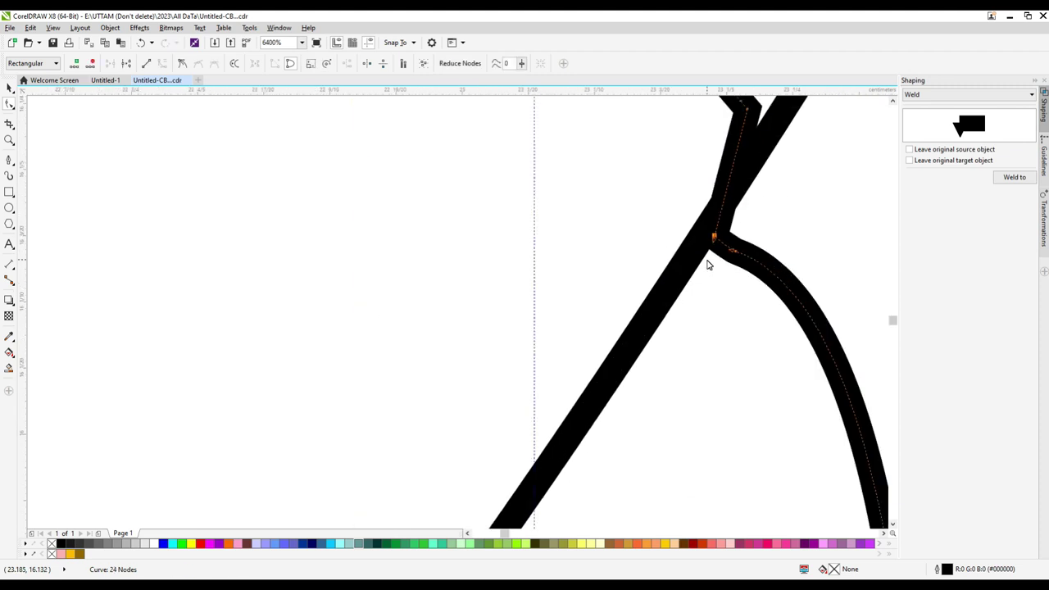
{"action": "left_click_drag", "start_coordinate": [747, 108], "coordinate": [758, 112]}
Step: Refine the curve of the right arm outline just below the cuff
{"action": "double_click", "coordinate": [734, 250]}
{"action": "scroll", "coordinate": [737, 255], "scroll_direction": "down", "scroll_amount": 2}
{"action": "key", "text": "ctrl+z"}
{"action": "left_click", "coordinate": [782, 289]}
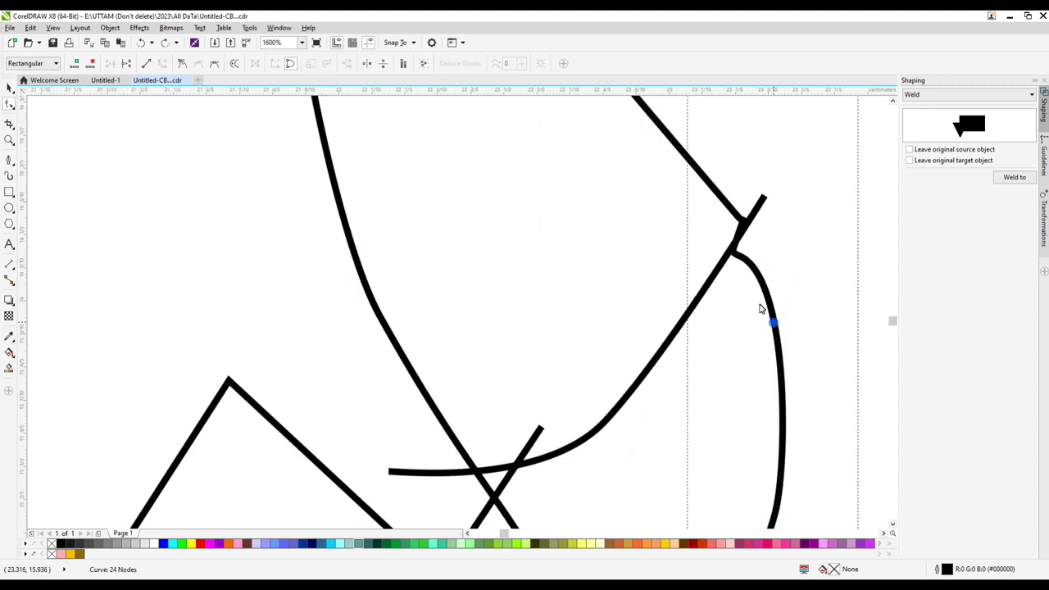
{"action": "double_click", "coordinate": [737, 256]}
{"action": "scroll", "coordinate": [791, 299], "scroll_direction": "down", "scroll_amount": 2}
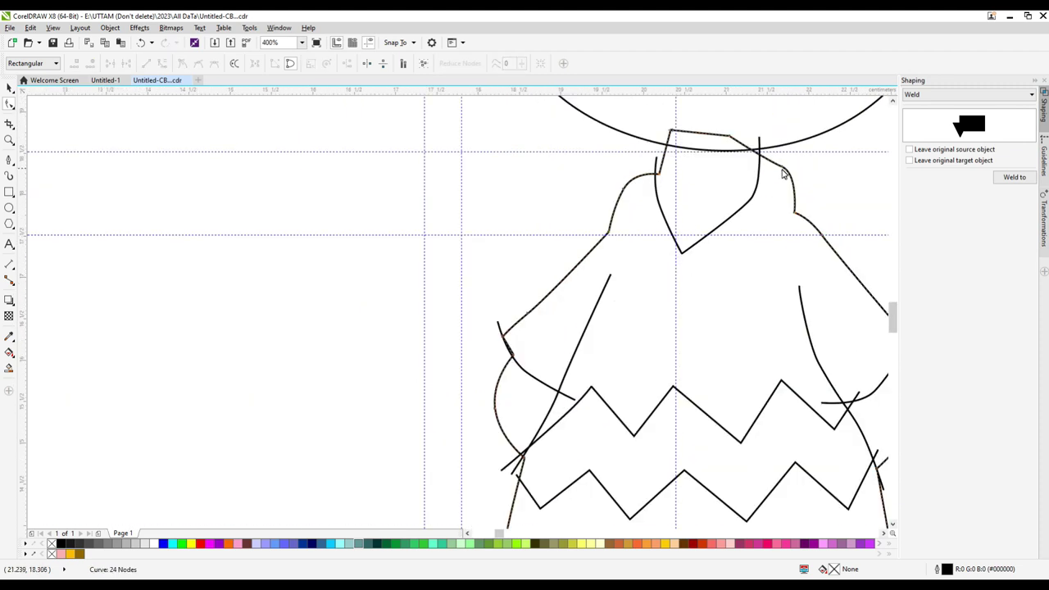
Step: Move the lower end of the left sleeve line and the left end of the upper zigzag so both pass through the left armpit corner
{"action": "left_click", "coordinate": [781, 168]}
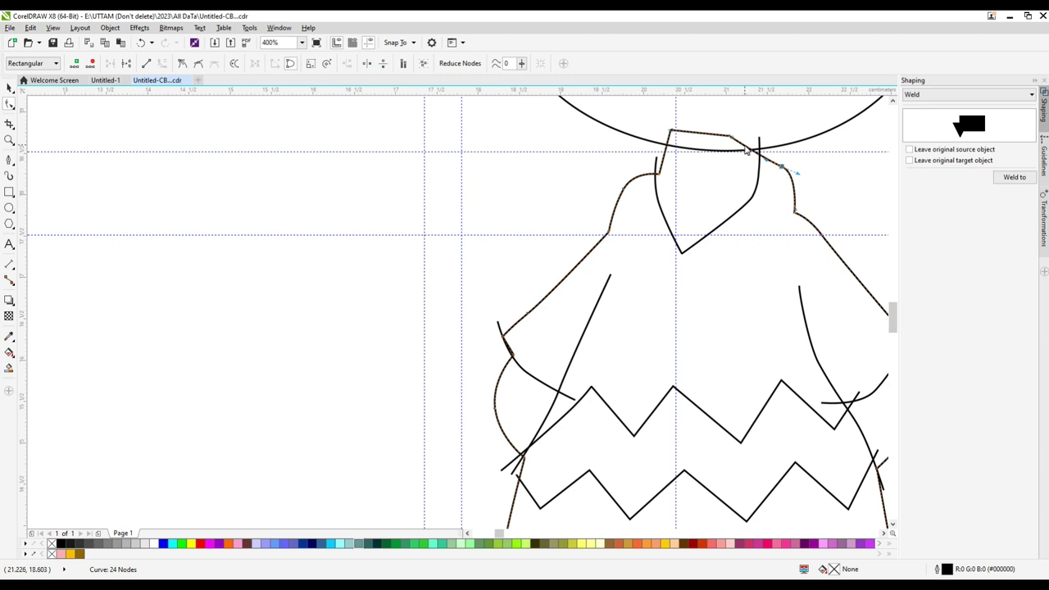
{"action": "scroll", "coordinate": [534, 492], "scroll_direction": "up", "scroll_amount": 2}
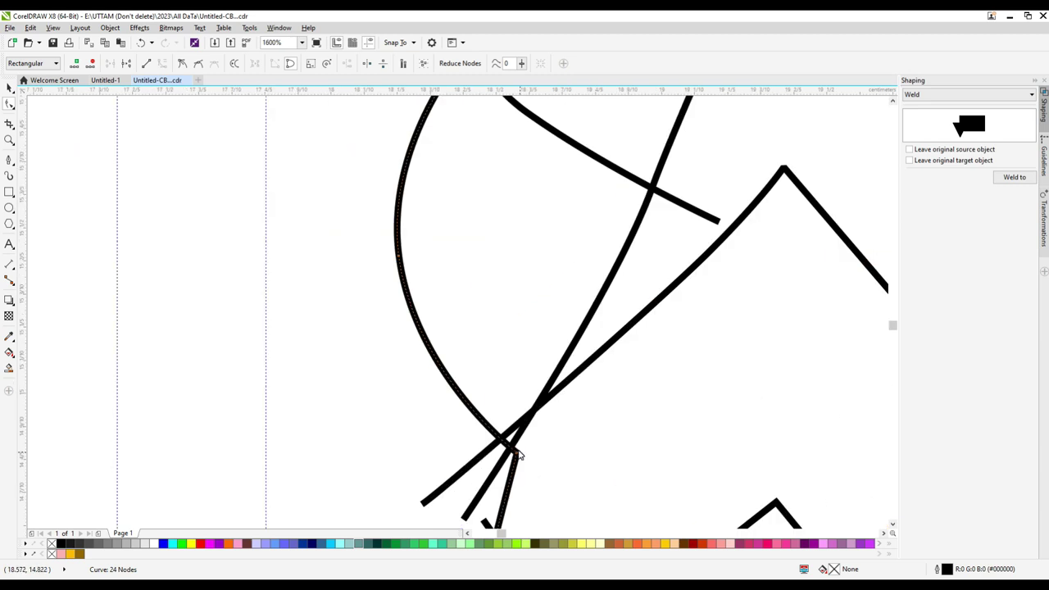
{"action": "left_click", "coordinate": [462, 497]}
{"action": "left_click", "coordinate": [464, 415]}
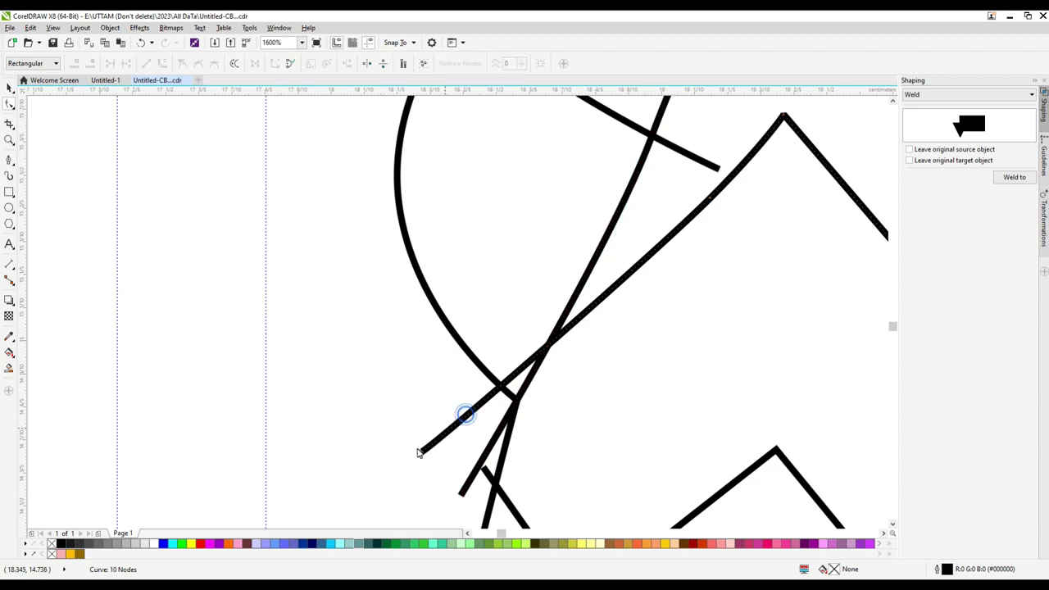
{"action": "left_click_drag", "start_coordinate": [417, 461], "coordinate": [435, 482]}
{"action": "scroll", "coordinate": [494, 394], "scroll_direction": "down", "scroll_amount": 1}
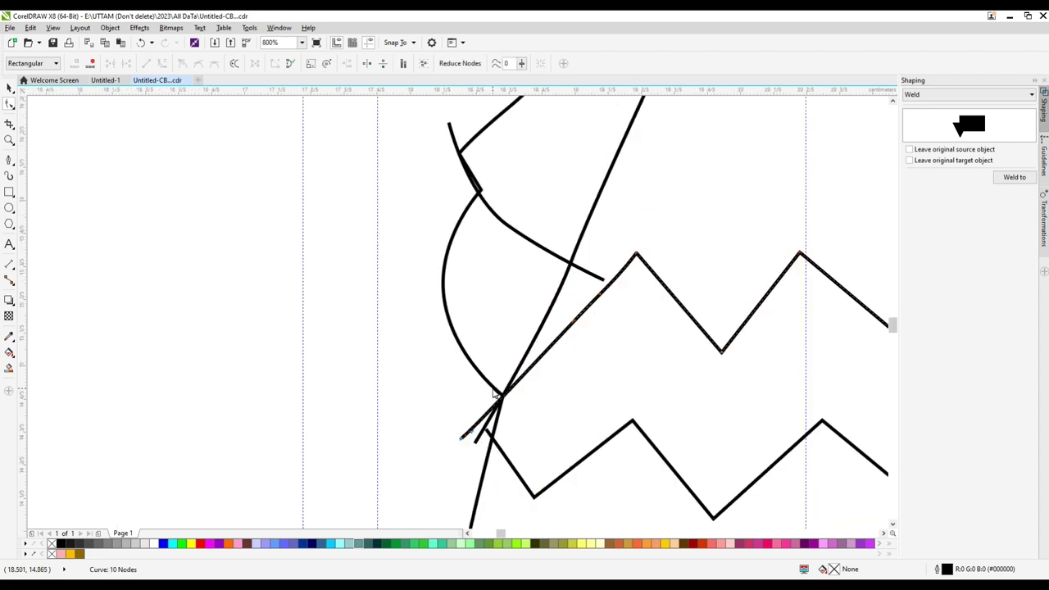
Step: Lower the leftmost valley node of the lower zigzag line
{"action": "left_click", "coordinate": [534, 497]}
{"action": "scroll", "coordinate": [538, 510], "scroll_direction": "down", "scroll_amount": 1}
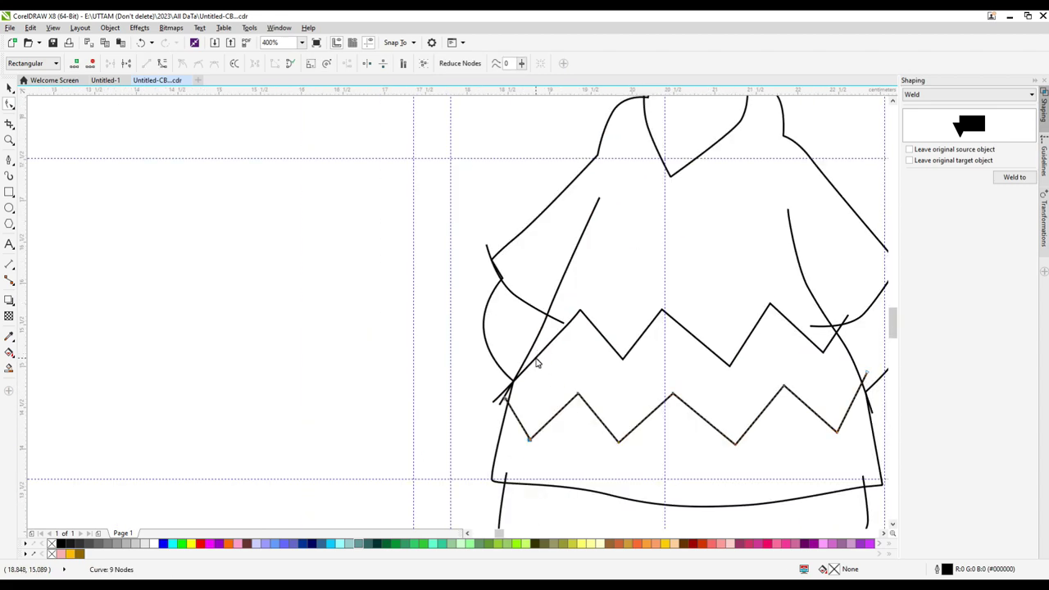
Step: Delete the extra node on the left toe of the shoes outline to smooth its curve
{"action": "scroll", "coordinate": [537, 360], "scroll_direction": "down", "scroll_amount": 2}
{"action": "scroll", "coordinate": [581, 453], "scroll_direction": "up", "scroll_amount": 3}
{"action": "left_click", "coordinate": [661, 437]}
{"action": "scroll", "coordinate": [660, 449], "scroll_direction": "down", "scroll_amount": 2}
{"action": "scroll", "coordinate": [540, 441], "scroll_direction": "up", "scroll_amount": 1}
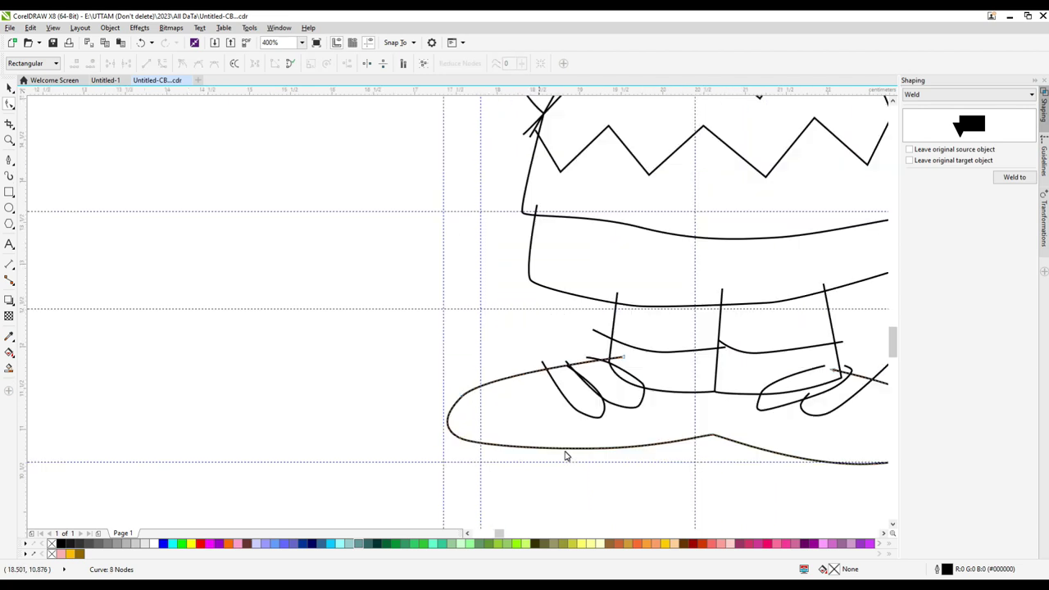
{"action": "double_click", "coordinate": [460, 397]}
Step: Round the lace loops on both shoes by adjusting and deleting their curve nodes
{"action": "left_click", "coordinate": [577, 412]}
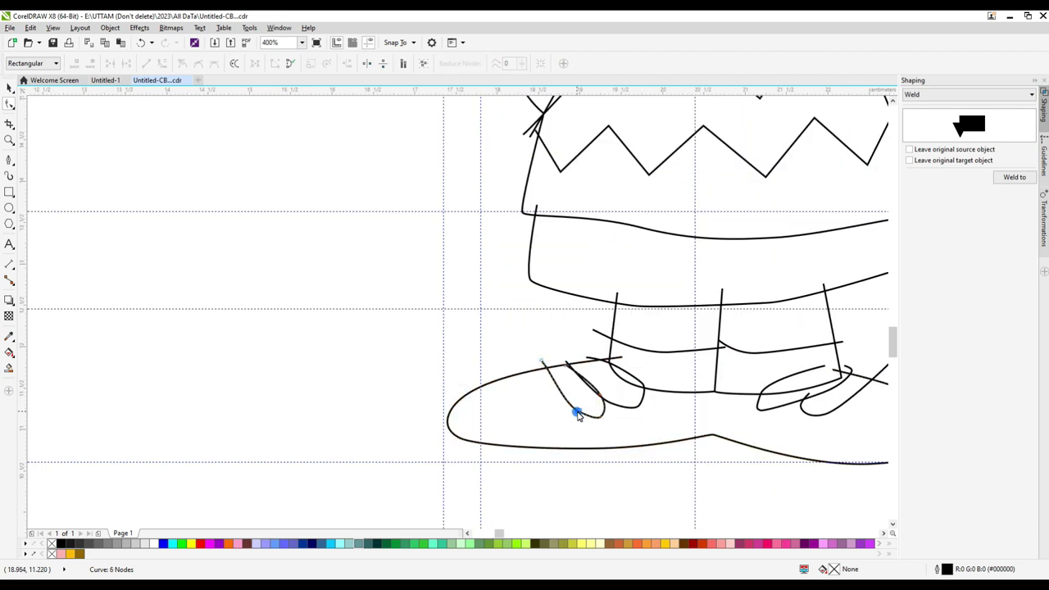
{"action": "scroll", "coordinate": [671, 406], "scroll_direction": "up", "scroll_amount": 1}
{"action": "scroll", "coordinate": [697, 418], "scroll_direction": "down", "scroll_amount": 1}
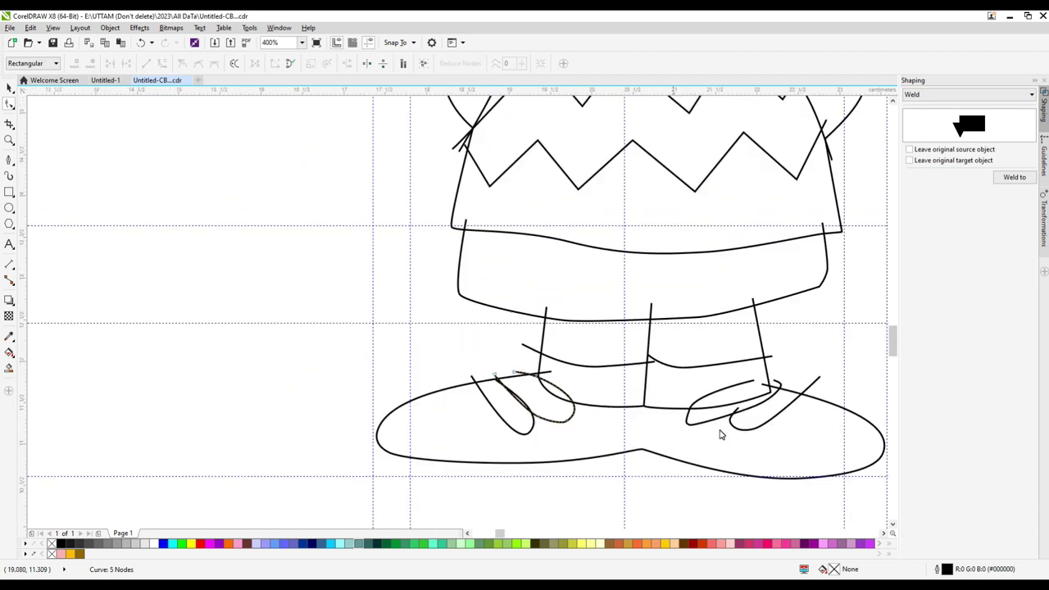
{"action": "scroll", "coordinate": [721, 429], "scroll_direction": "up", "scroll_amount": 1}
{"action": "left_click", "coordinate": [671, 402]}
{"action": "double_click", "coordinate": [661, 425]}
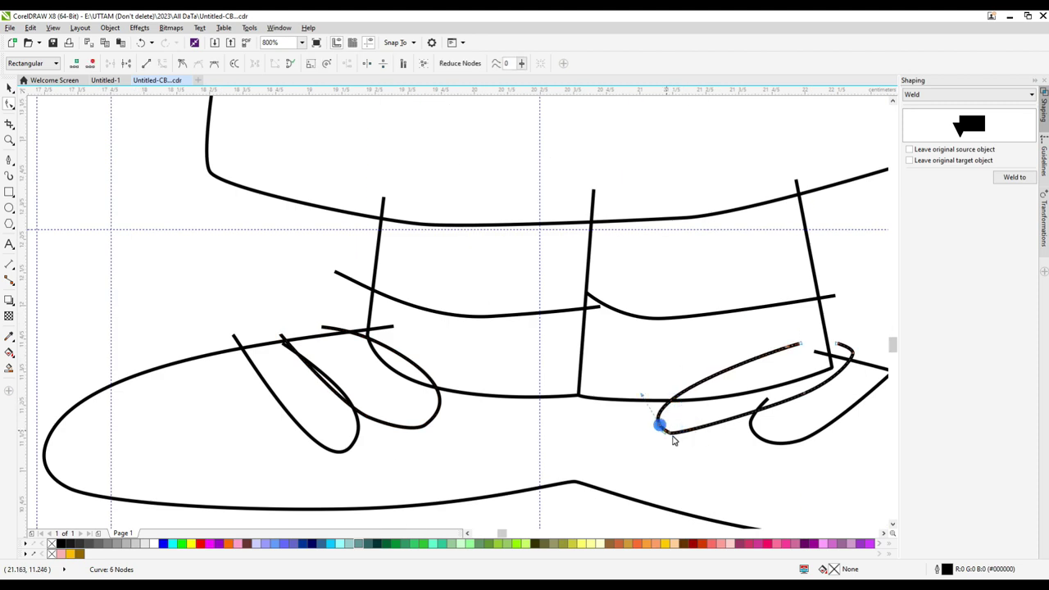
{"action": "left_click", "coordinate": [787, 441]}
{"action": "double_click", "coordinate": [801, 440]}
{"action": "key", "text": "ctrl+z"}
Step: Delete the extra node on the lower edge of the shorts outline, right of the centre leg line
{"action": "scroll", "coordinate": [733, 423], "scroll_direction": "down", "scroll_amount": 1}
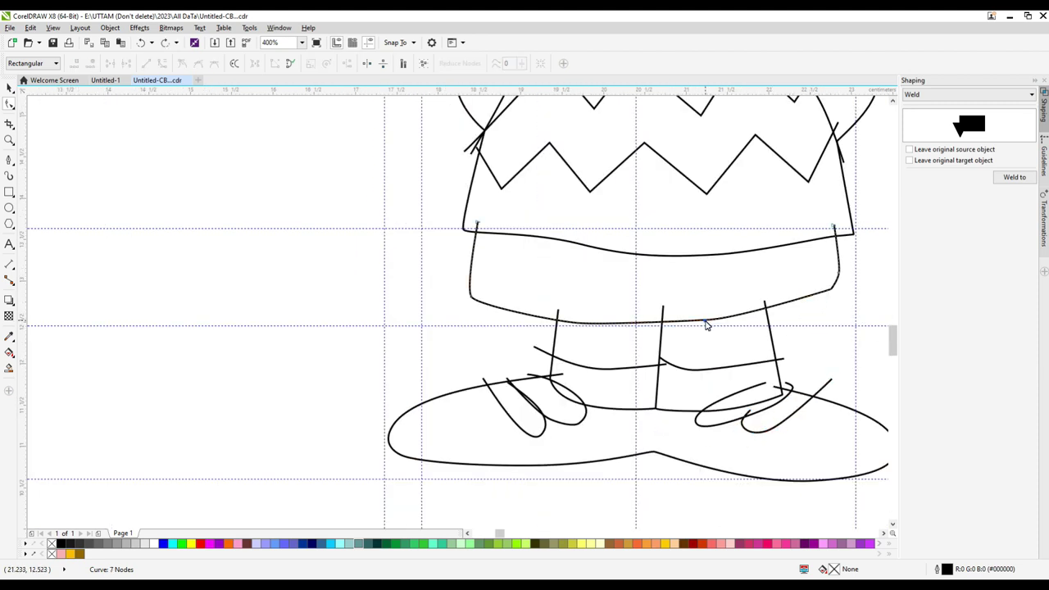
{"action": "left_click", "coordinate": [709, 322]}
{"action": "key", "text": "Delete"}
Step: Reduce the left ear to its end nodes and bend it into a smooth curve
{"action": "scroll", "coordinate": [838, 280], "scroll_direction": "down", "scroll_amount": 2}
{"action": "scroll", "coordinate": [644, 218], "scroll_direction": "up", "scroll_amount": 1}
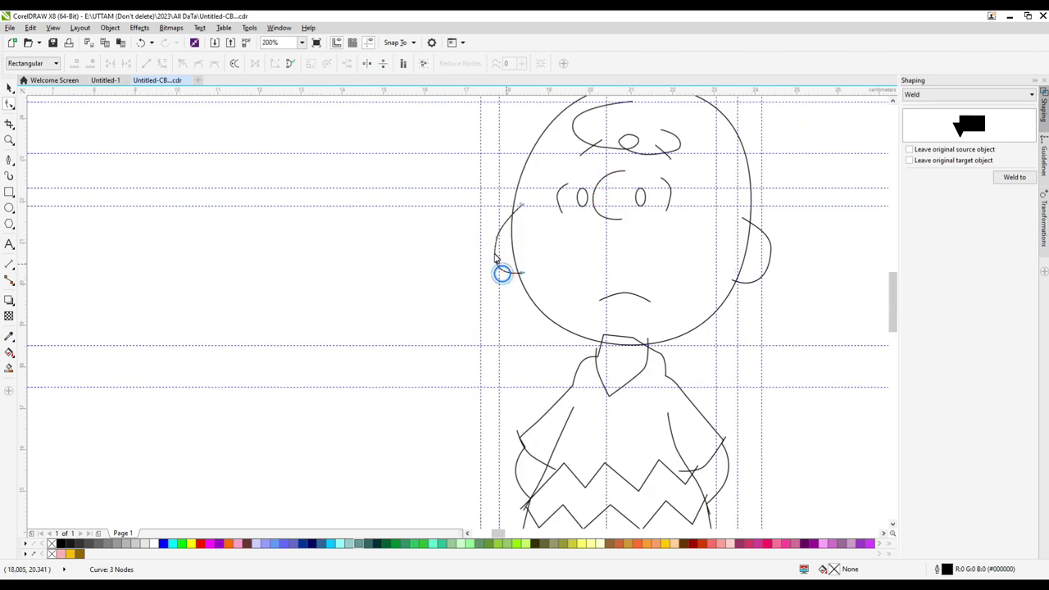
{"action": "left_click_drag", "start_coordinate": [495, 257], "coordinate": [494, 249]}
{"action": "scroll", "coordinate": [623, 140], "scroll_direction": "up", "scroll_amount": 3}
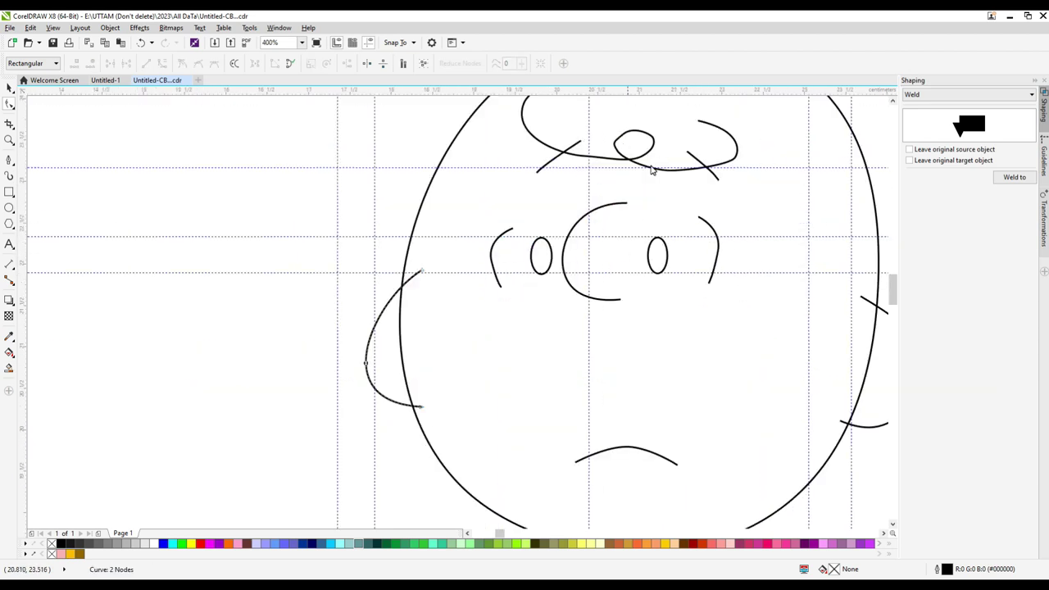
Step: Smooth the forehead hair curl by deleting surplus nodes and repositioning those around its small loop and right bend
{"action": "double_click", "coordinate": [628, 136]}
{"action": "left_click", "coordinate": [651, 127]}
{"action": "left_click_drag", "start_coordinate": [614, 217], "coordinate": [628, 242]}
{"action": "double_click", "coordinate": [705, 223]}
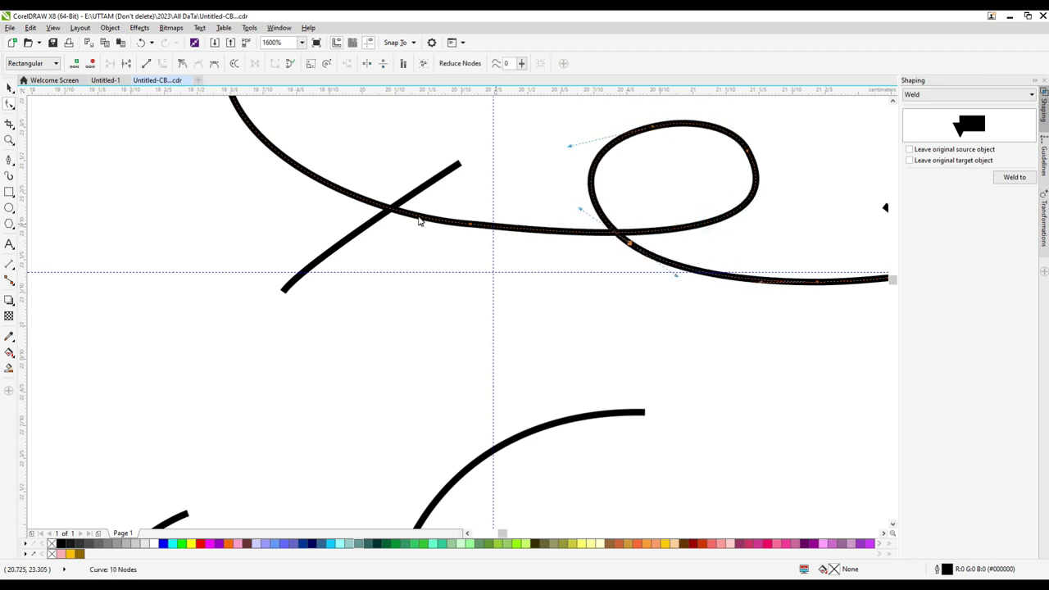
{"action": "scroll", "coordinate": [432, 244], "scroll_direction": "down", "scroll_amount": 1}
{"action": "left_click", "coordinate": [452, 238]}
{"action": "double_click", "coordinate": [451, 238]}
{"action": "left_click_drag", "start_coordinate": [755, 241], "coordinate": [760, 223]}
{"action": "double_click", "coordinate": [737, 190]}
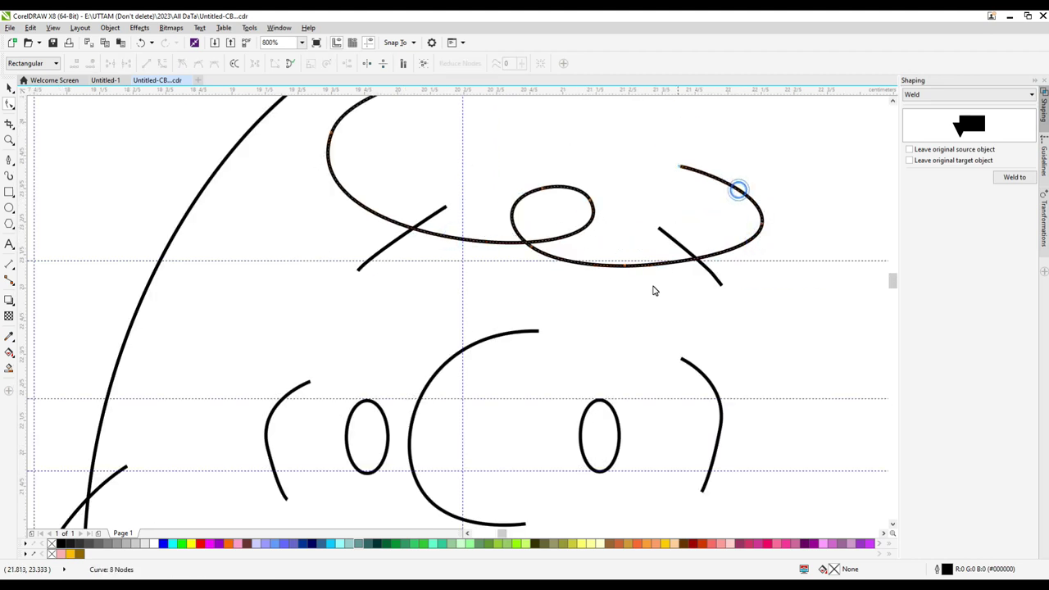
Step: Smooth the bracket-shaped lines on the outer sides of both eyes
{"action": "scroll", "coordinate": [621, 285], "scroll_direction": "down", "scroll_amount": 2}
{"action": "scroll", "coordinate": [536, 323], "scroll_direction": "up", "scroll_amount": 2}
{"action": "left_click", "coordinate": [519, 335]}
{"action": "scroll", "coordinate": [574, 353], "scroll_direction": "down", "scroll_amount": 1}
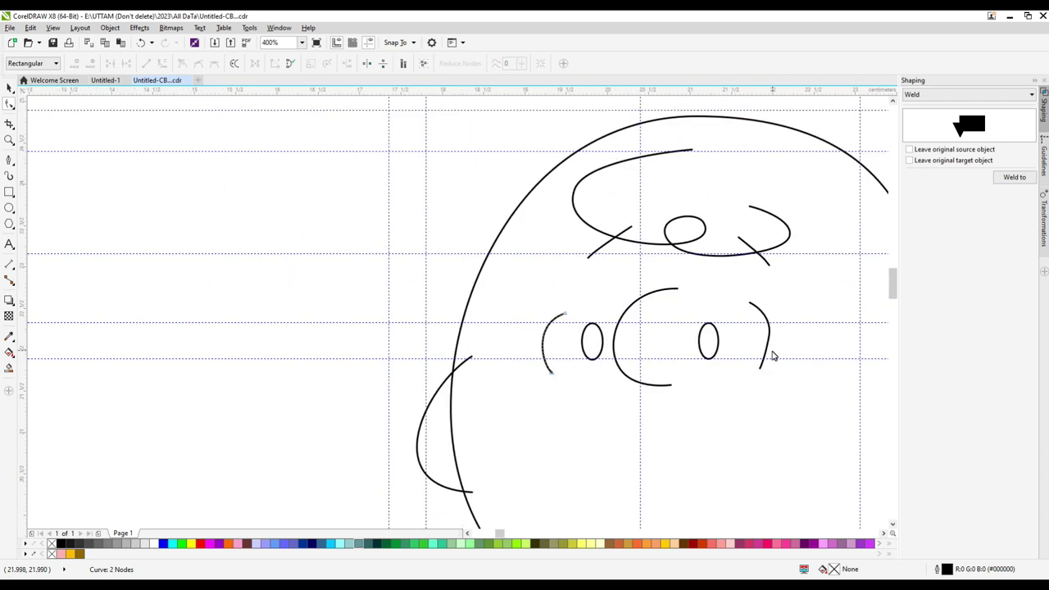
{"action": "left_click", "coordinate": [768, 337]}
Step: Reshape the right ear outline into a rounder curve by adjusting its lower segment and outer node
{"action": "scroll", "coordinate": [768, 337], "scroll_direction": "down", "scroll_amount": 2}
{"action": "scroll", "coordinate": [847, 358], "scroll_direction": "up", "scroll_amount": 3}
{"action": "scroll", "coordinate": [597, 402], "scroll_direction": "down", "scroll_amount": 1}
{"action": "scroll", "coordinate": [575, 410], "scroll_direction": "up", "scroll_amount": 1}
{"action": "left_click", "coordinate": [559, 407]}
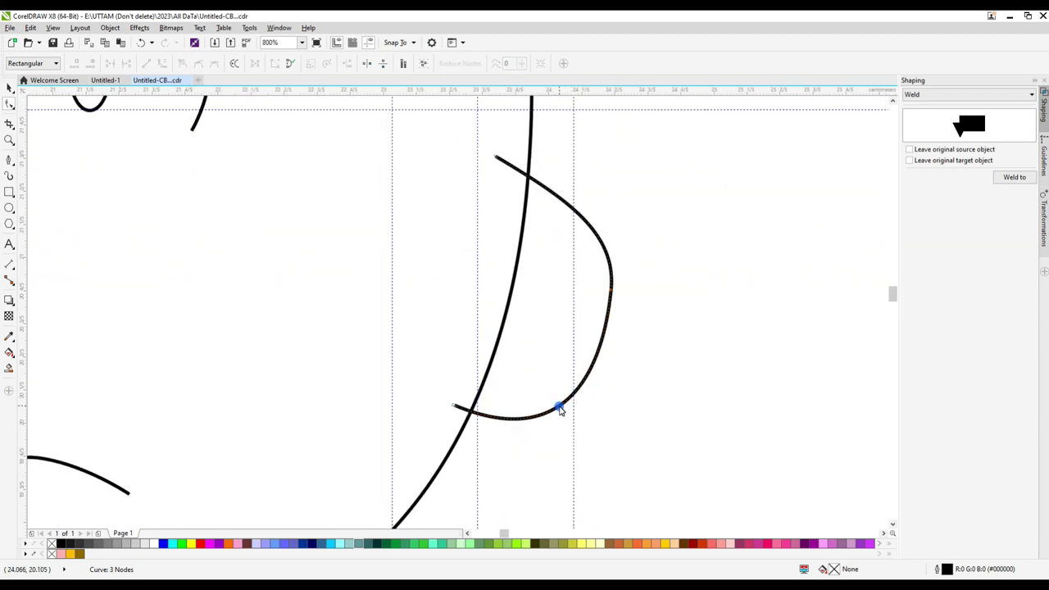
{"action": "left_click", "coordinate": [613, 315]}
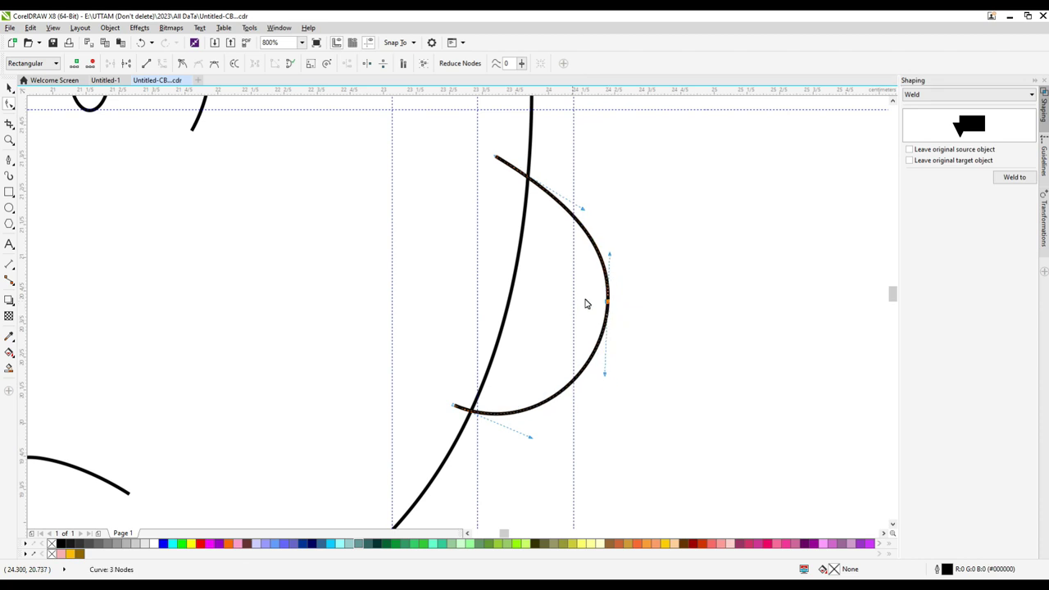
{"action": "scroll", "coordinate": [587, 302], "scroll_direction": "down", "scroll_amount": 3}
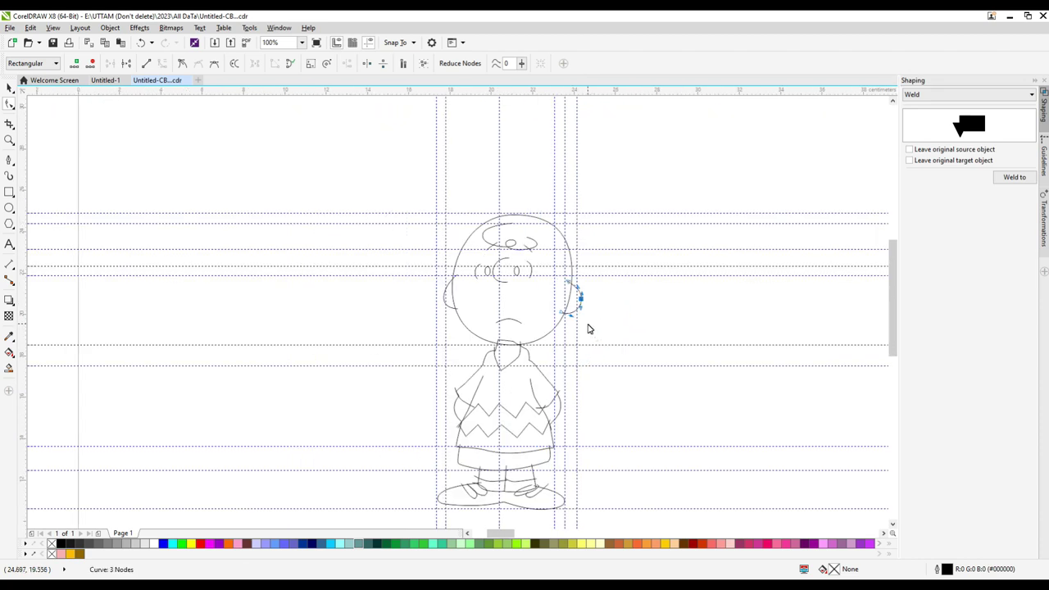
{"action": "scroll", "coordinate": [577, 303], "scroll_direction": "up", "scroll_amount": 1}
{"action": "left_click", "coordinate": [461, 388]}
{"action": "scroll", "coordinate": [536, 323], "scroll_direction": "down", "scroll_amount": 2}
Step: Fill both eye ovals with black and the head shape with the light pink skin colour
{"action": "left_click", "coordinate": [10, 88]}
{"action": "left_click", "coordinate": [623, 240]}
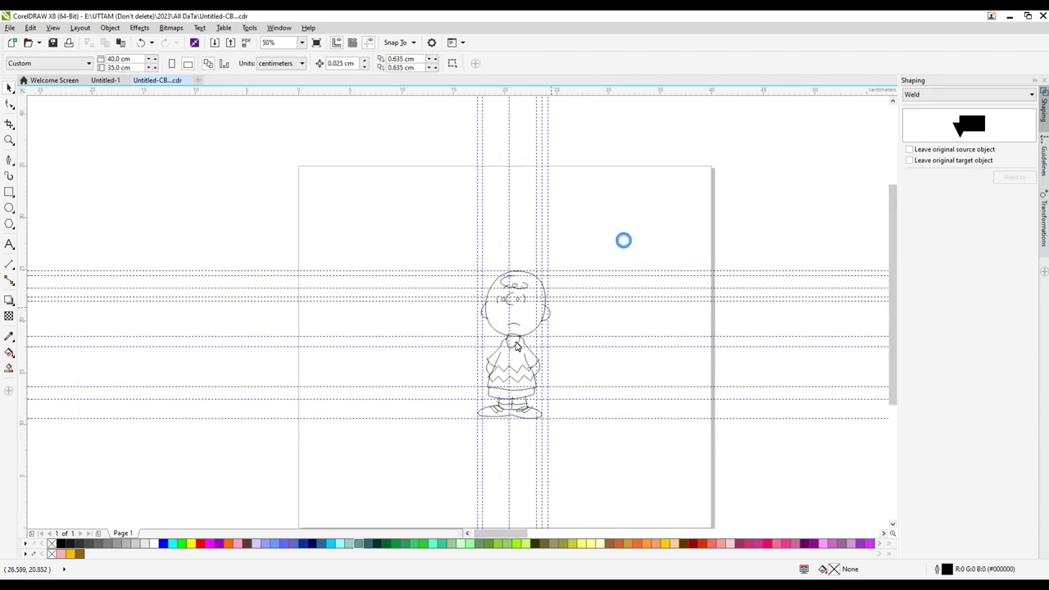
{"action": "scroll", "coordinate": [516, 346], "scroll_direction": "up", "scroll_amount": 1}
{"action": "left_click", "coordinate": [522, 241]}
{"action": "left_click", "coordinate": [551, 240], "text": "shift"}
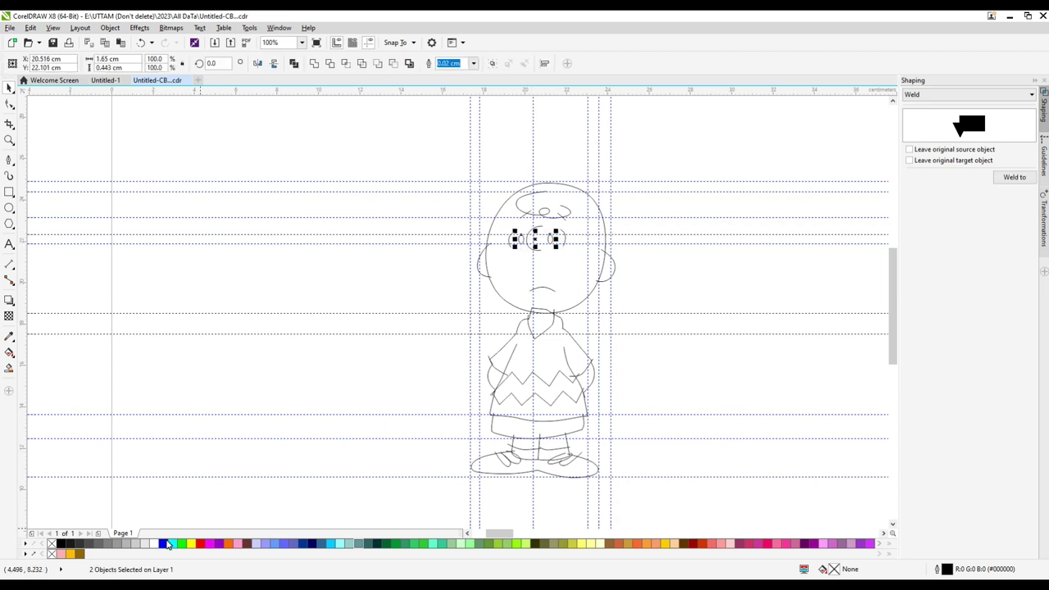
{"action": "left_click", "coordinate": [59, 544]}
{"action": "left_click", "coordinate": [585, 295]}
{"action": "left_click", "coordinate": [62, 554]}
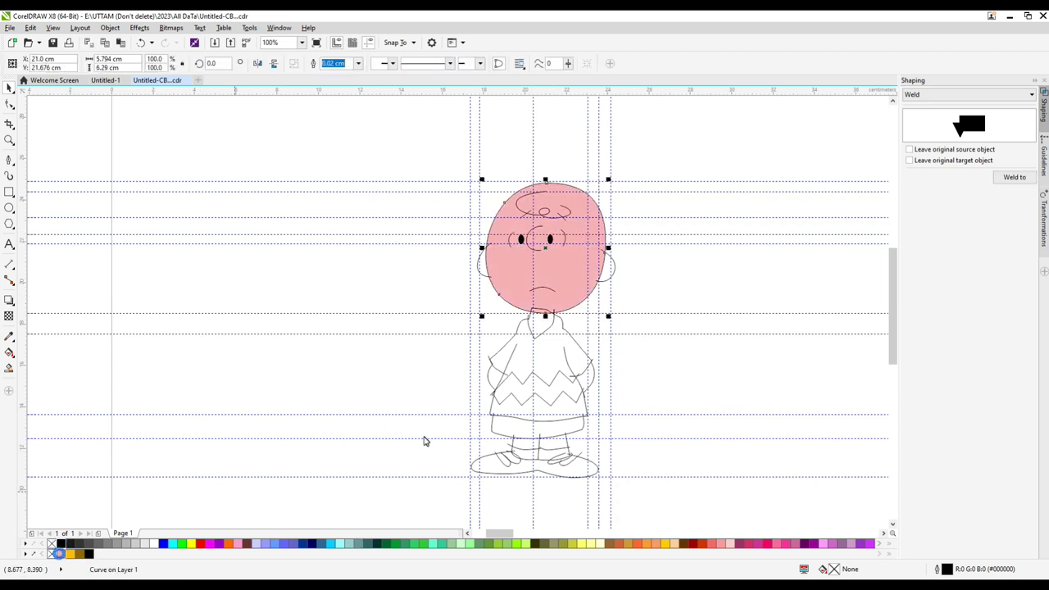
Step: Fill the shirt outline with the golden yellow colour
{"action": "left_click", "coordinate": [426, 440]}
{"action": "left_click", "coordinate": [518, 354]}
{"action": "left_click", "coordinate": [74, 555]}
{"action": "left_click", "coordinate": [716, 345]}
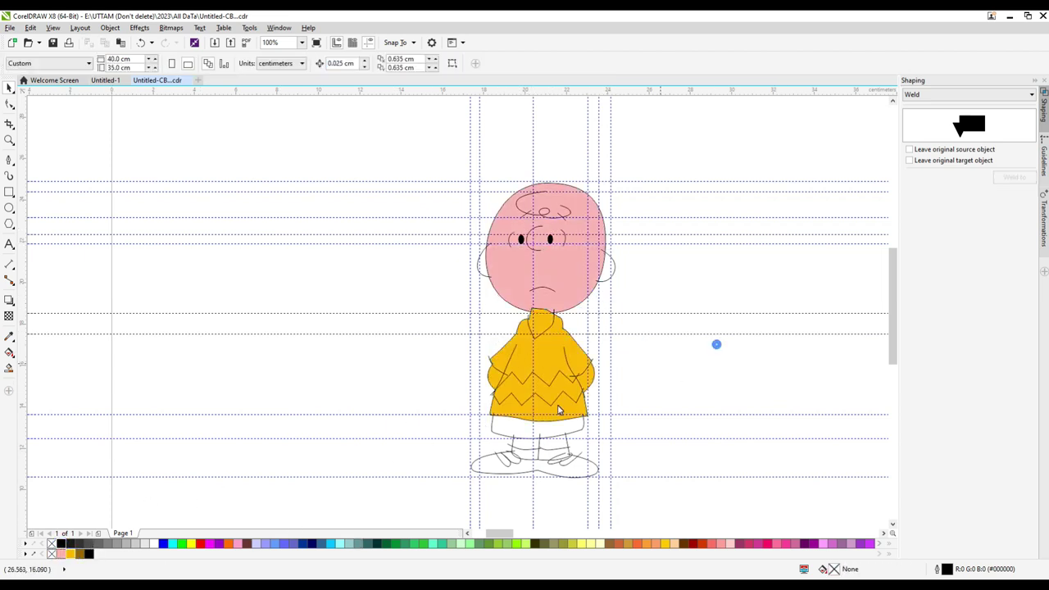
Step: Create Smart Fill regions for both arms, the zigzag band and the shorts
{"action": "left_click", "coordinate": [9, 368]}
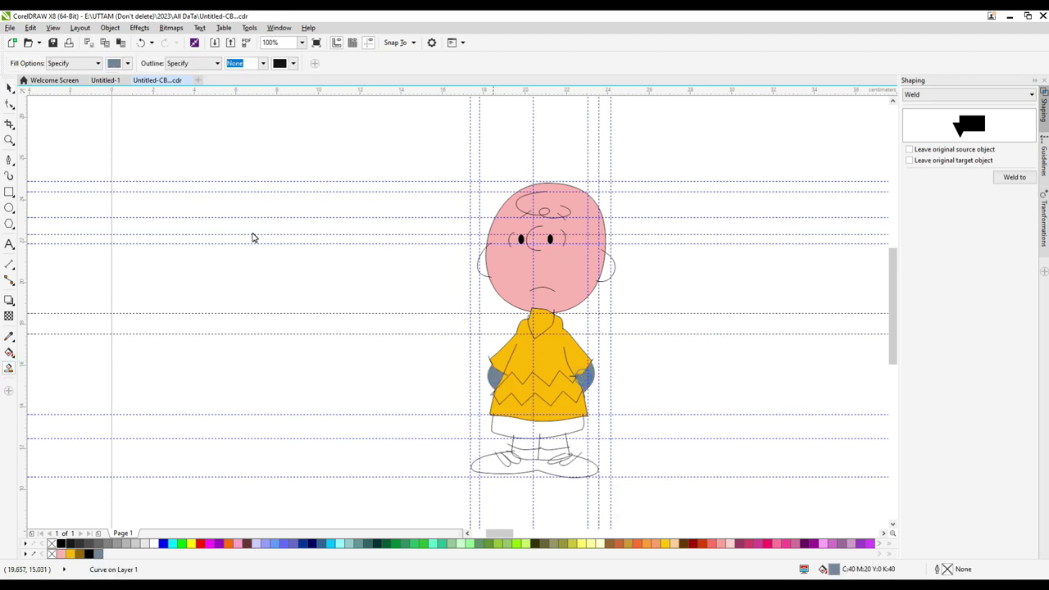
{"action": "left_click", "coordinate": [508, 392]}
{"action": "left_click", "coordinate": [512, 430]}
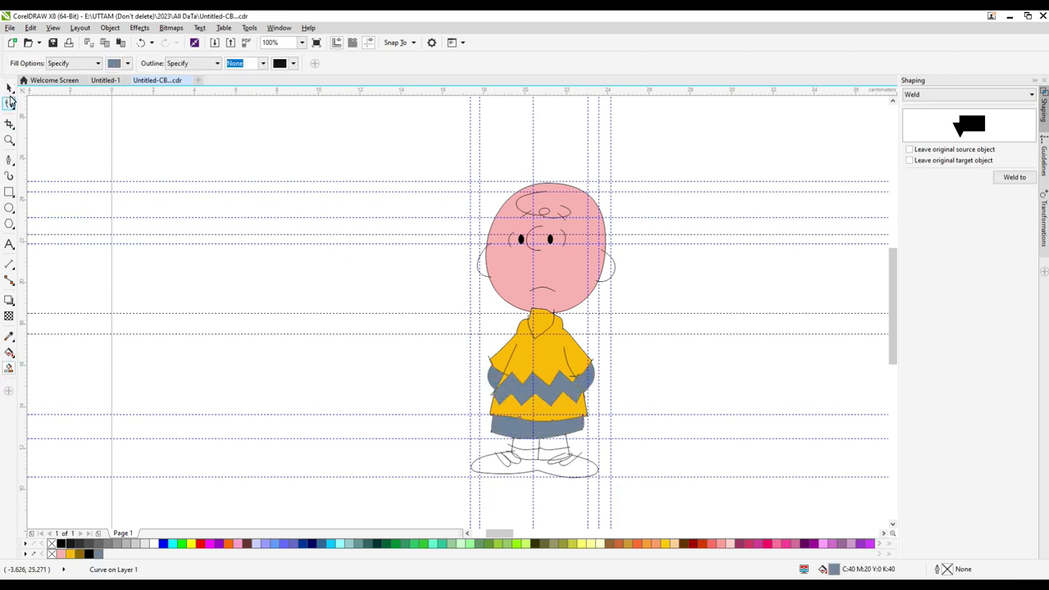
Step: Create Smart Fill regions covering all parts of both legs between the shorts and the shoes
{"action": "scroll", "coordinate": [561, 448], "scroll_direction": "up", "scroll_amount": 2}
{"action": "left_click", "coordinate": [539, 444]}
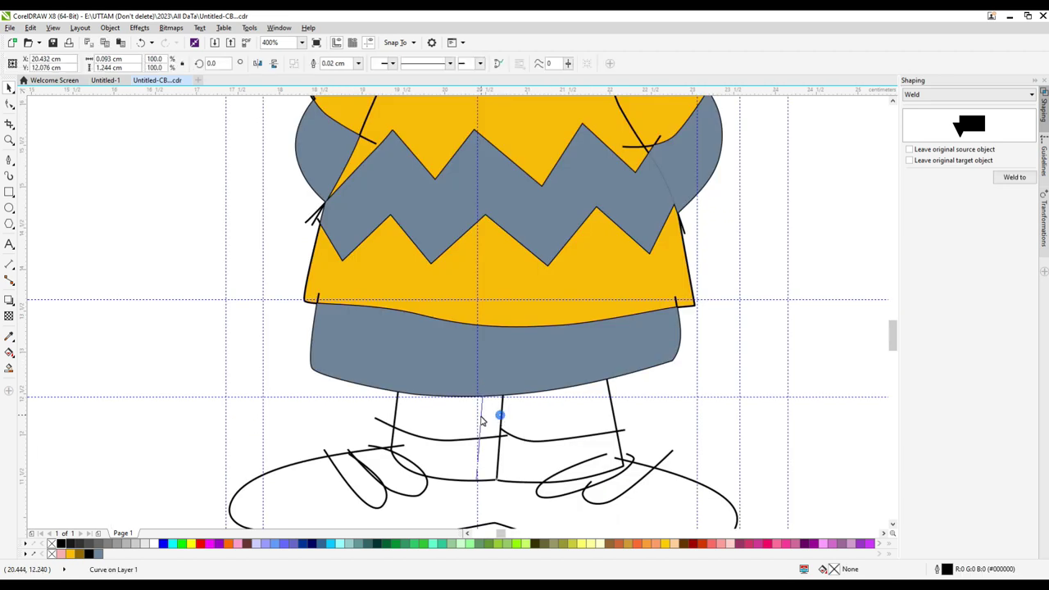
{"action": "scroll", "coordinate": [517, 427], "scroll_direction": "down", "scroll_amount": 1}
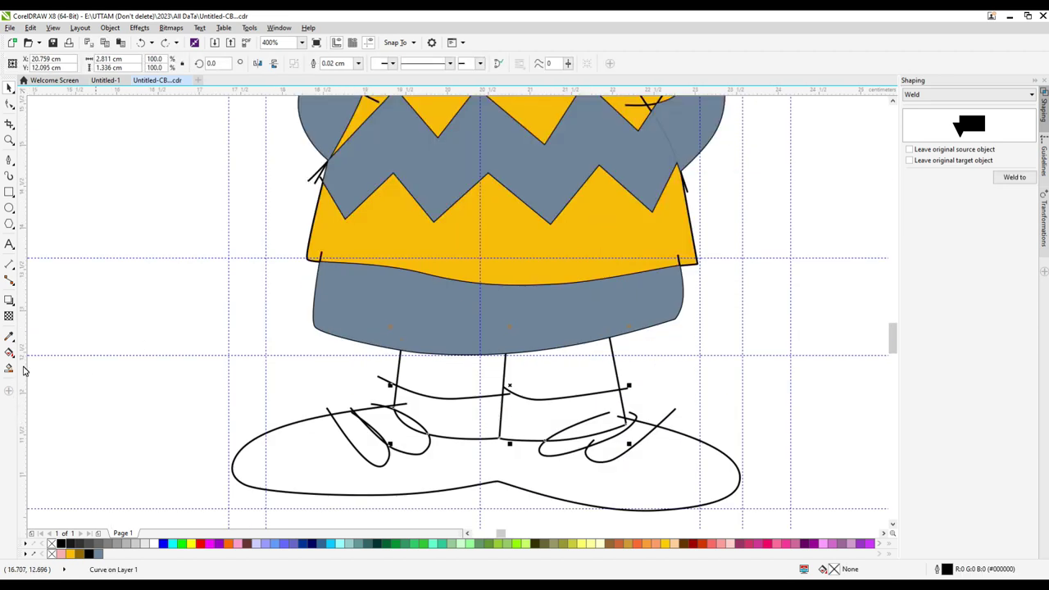
{"action": "left_click", "coordinate": [9, 370]}
{"action": "left_click", "coordinate": [450, 416]}
{"action": "left_click", "coordinate": [413, 424]}
{"action": "left_click", "coordinate": [524, 421]}
{"action": "left_click", "coordinate": [547, 377]}
{"action": "left_click", "coordinate": [466, 385]}
Step: Weld the separate leg fill pieces into one shape
{"action": "left_click", "coordinate": [9, 88]}
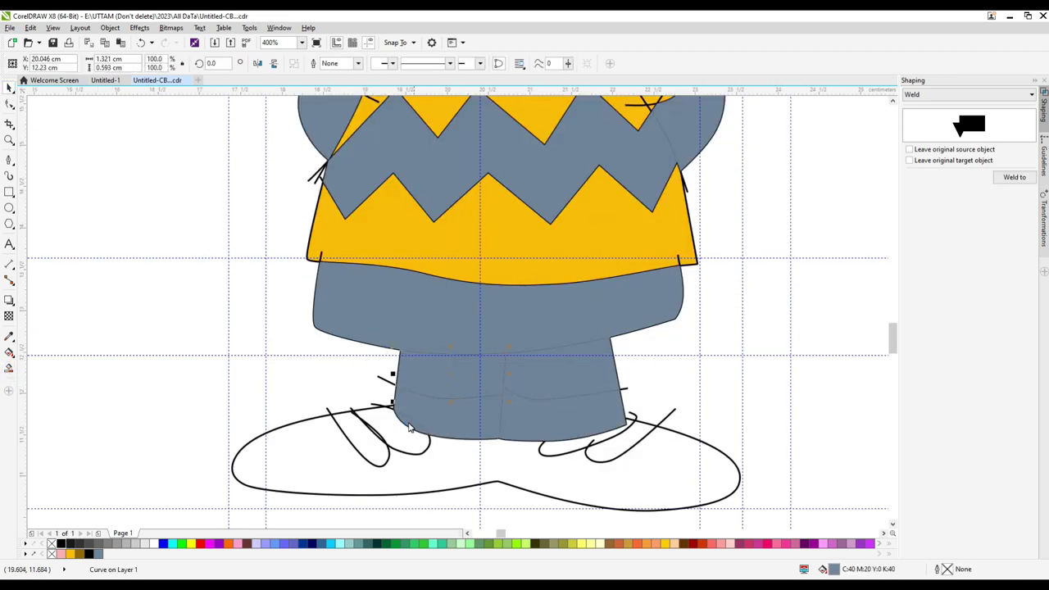
{"action": "left_click", "coordinate": [450, 415], "text": "shift"}
{"action": "left_click", "coordinate": [535, 420], "text": "shift"}
{"action": "left_click", "coordinate": [557, 383], "text": "shift"}
{"action": "left_click_drag", "start_coordinate": [557, 383], "coordinate": [461, 384]}
{"action": "key", "text": "ctrl+z"}
{"action": "left_click", "coordinate": [317, 64]}
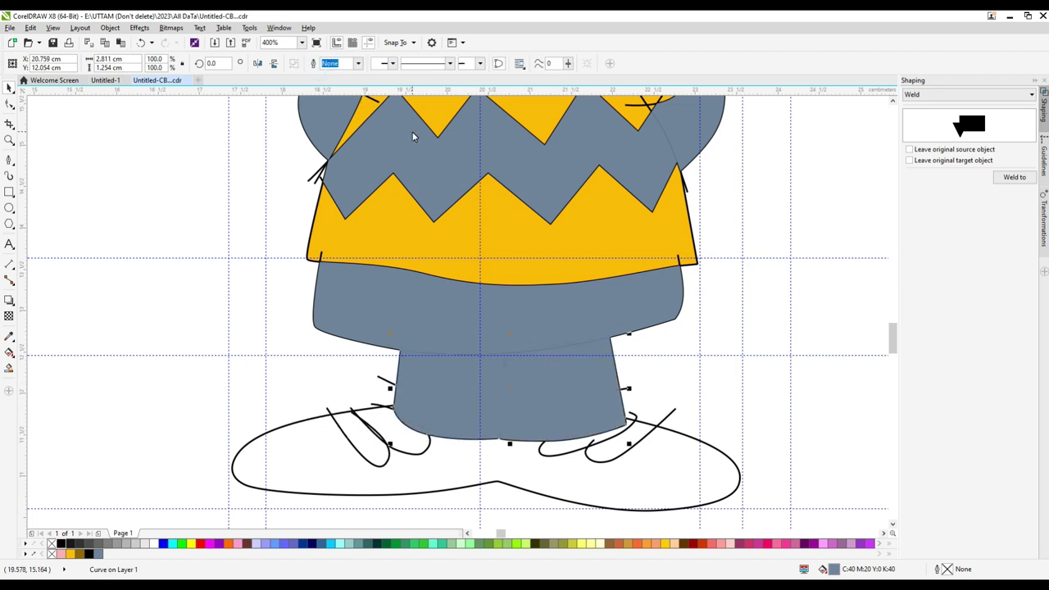
Step: Send the welded leg shape behind the line art and fill it with the light pink skin colour
{"action": "right_click", "coordinate": [517, 90]}
{"action": "mouse_move", "coordinate": [549, 267]}
{"action": "left_click", "coordinate": [690, 285]}
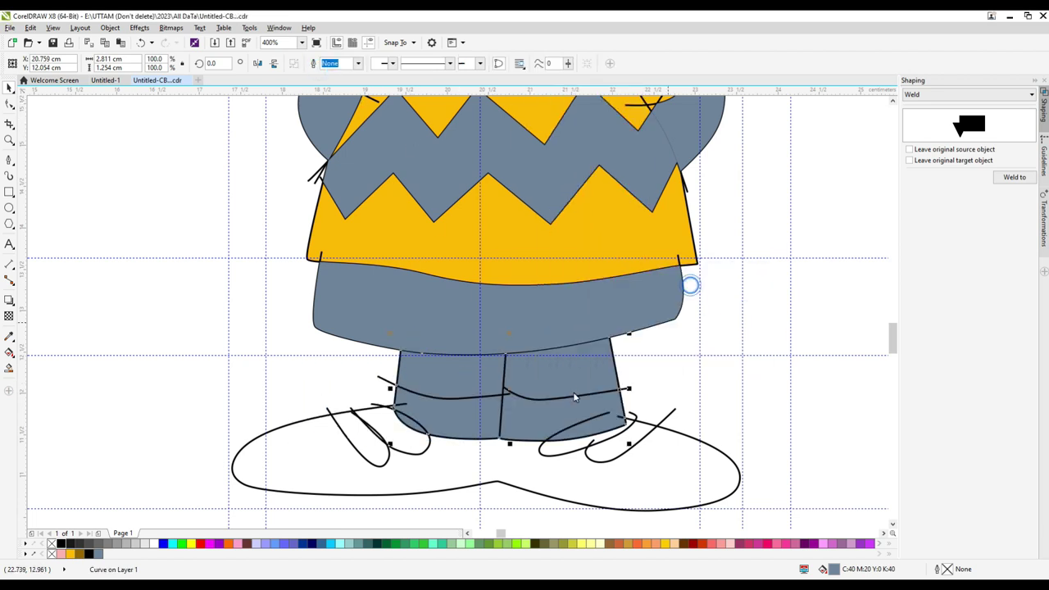
{"action": "left_click", "coordinate": [63, 555]}
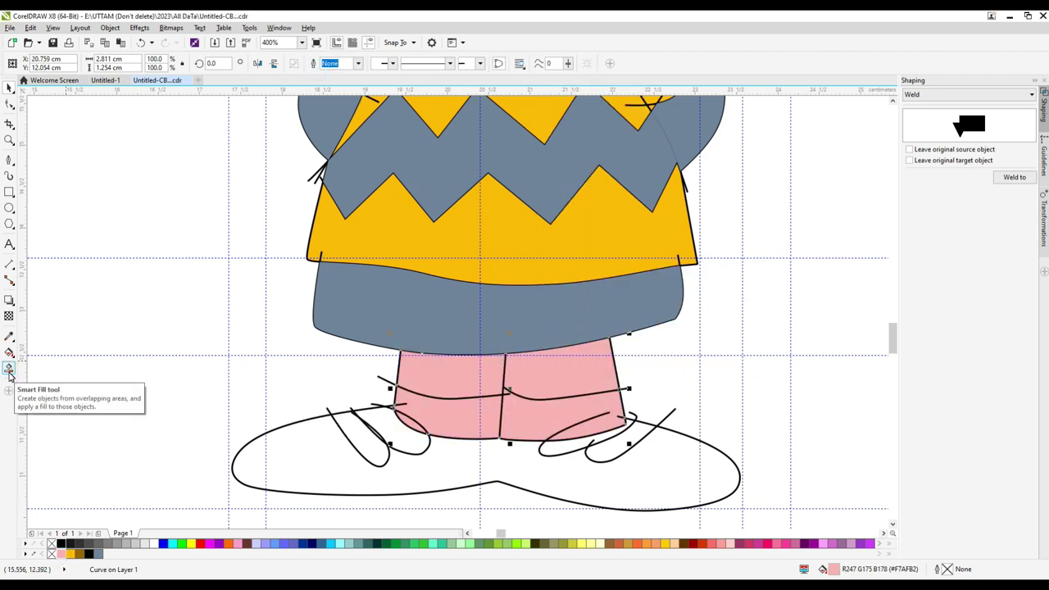
{"action": "left_click", "coordinate": [10, 373]}
{"action": "left_click", "coordinate": [445, 412]}
{"action": "key", "text": "ctrl+z"}
Step: Extend the inner end of the right leg's sock-top line so it crosses the line between the legs
{"action": "left_click", "coordinate": [9, 104]}
{"action": "left_click", "coordinate": [440, 400]}
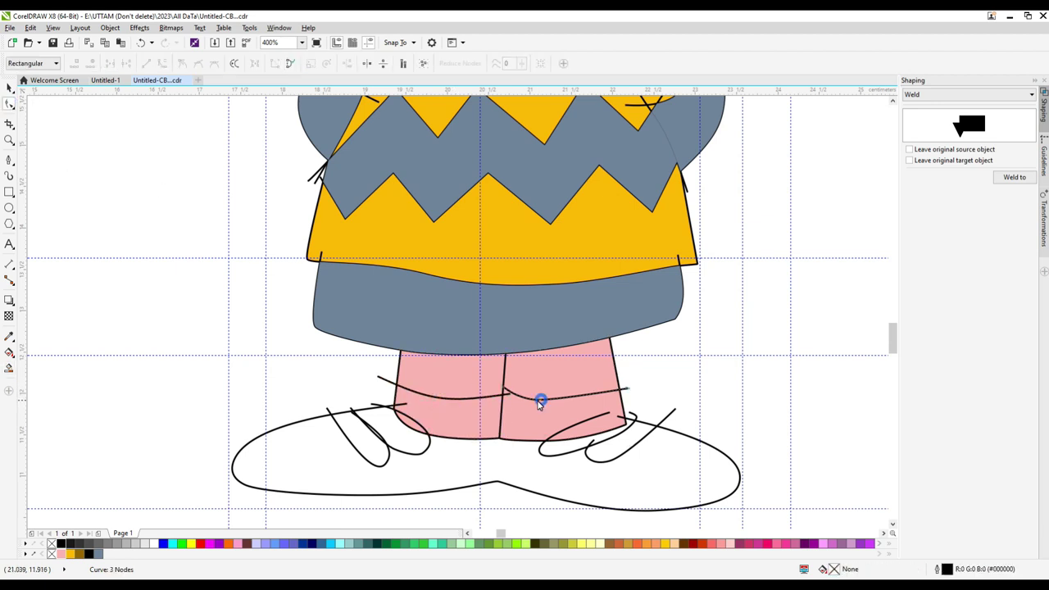
{"action": "scroll", "coordinate": [533, 408], "scroll_direction": "up", "scroll_amount": 2}
{"action": "left_click", "coordinate": [469, 376]}
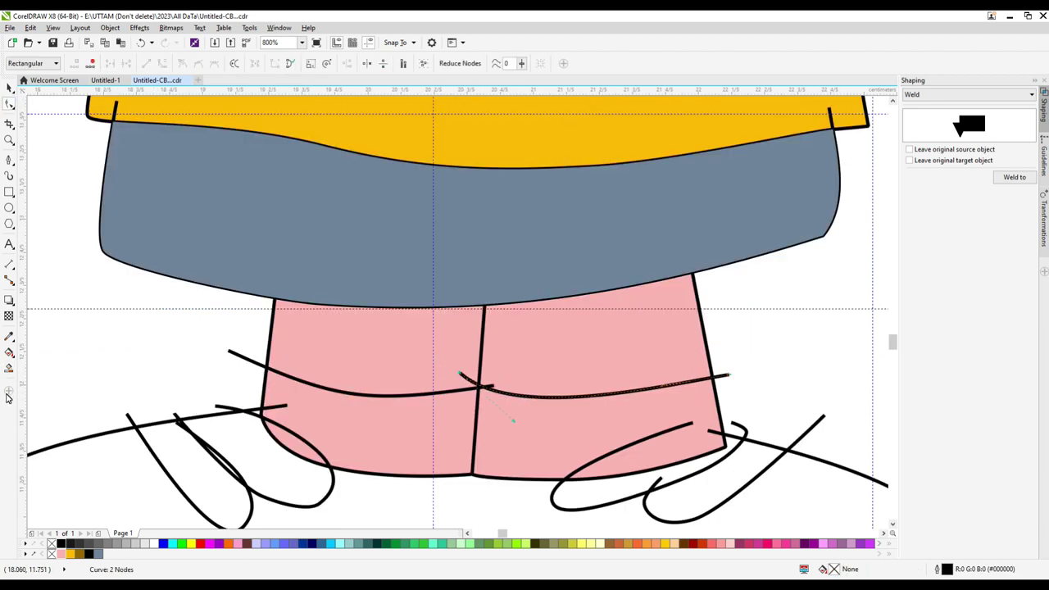
Step: Create Smart Fill regions for the socks, weld the pieces together and fill them with golden yellow
{"action": "left_click", "coordinate": [9, 369]}
{"action": "left_click", "coordinate": [304, 452]}
{"action": "left_click", "coordinate": [365, 430]}
{"action": "left_click", "coordinate": [647, 444]}
{"action": "left_click", "coordinate": [9, 88]}
{"action": "left_click", "coordinate": [301, 451]}
{"action": "left_click", "coordinate": [353, 415], "text": "shift"}
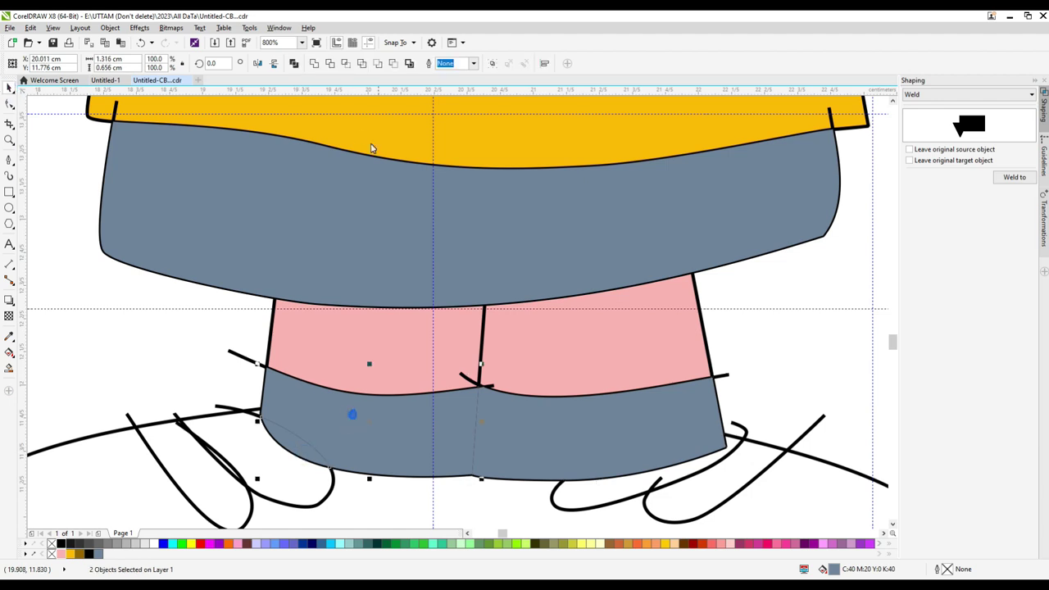
{"action": "left_click", "coordinate": [317, 65]}
{"action": "left_click", "coordinate": [69, 553]}
{"action": "scroll", "coordinate": [573, 393], "scroll_direction": "down", "scroll_amount": 3}
{"action": "left_click", "coordinate": [572, 412]}
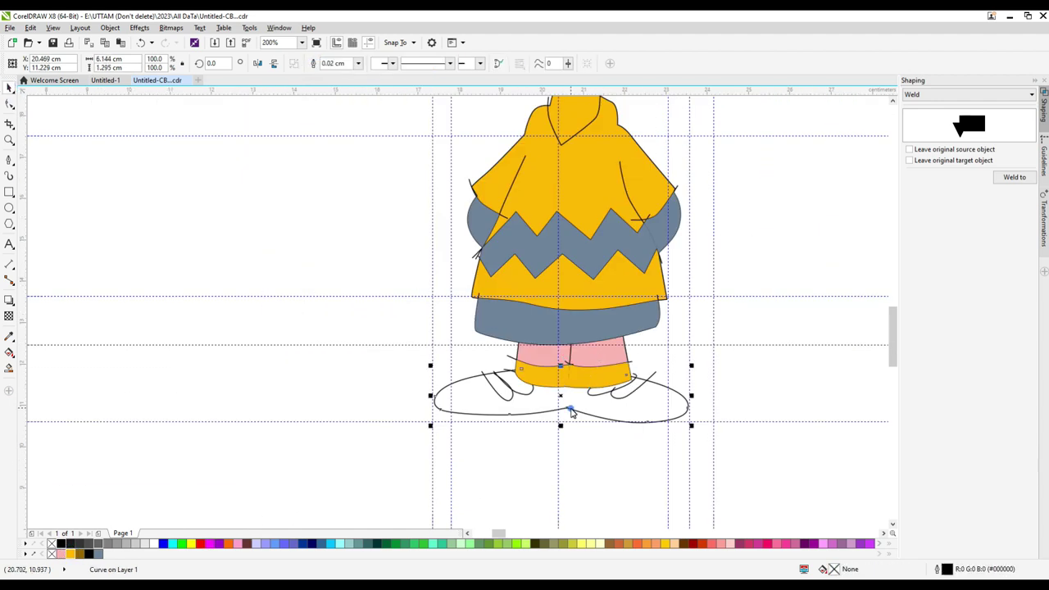
{"action": "left_click_drag", "start_coordinate": [550, 412], "coordinate": [543, 419]}
{"action": "key", "text": "ctrl+z"}
{"action": "left_click_drag", "start_coordinate": [445, 448], "coordinate": [665, 350]}
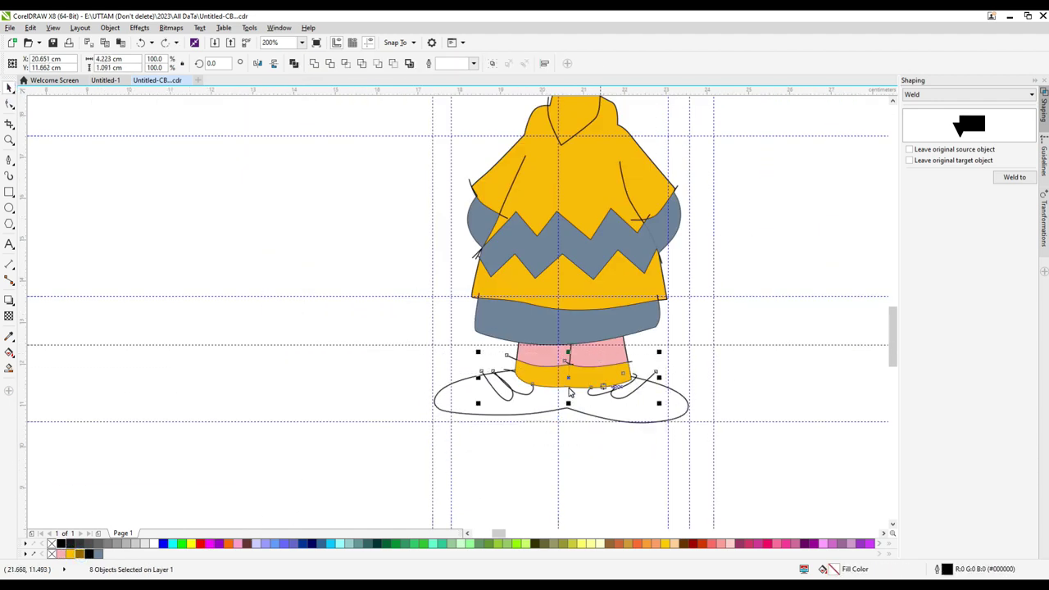
{"action": "left_click_drag", "start_coordinate": [569, 387], "coordinate": [208, 381]}
{"action": "key", "text": "ctrl+z"}
Step: Move the four shoelace curves off the shoes to the empty area on the right of the figure
{"action": "left_click", "coordinate": [459, 472]}
{"action": "left_click", "coordinate": [531, 408]}
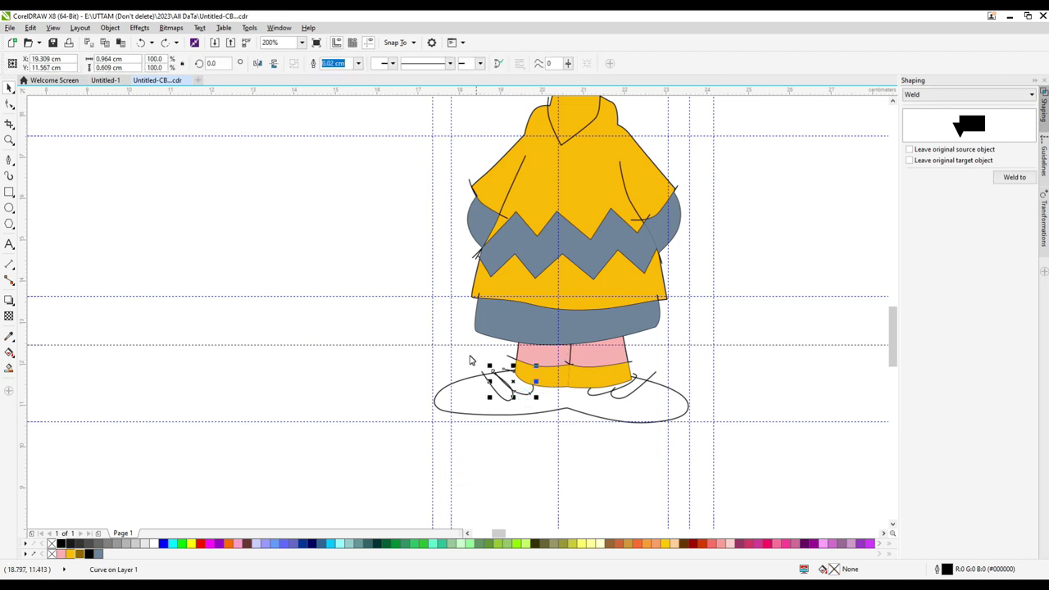
{"action": "left_click_drag", "start_coordinate": [666, 408], "coordinate": [666, 409]}
{"action": "left_click_drag", "start_coordinate": [568, 381], "coordinate": [560, 403]}
{"action": "key", "text": "ctrl+z"}
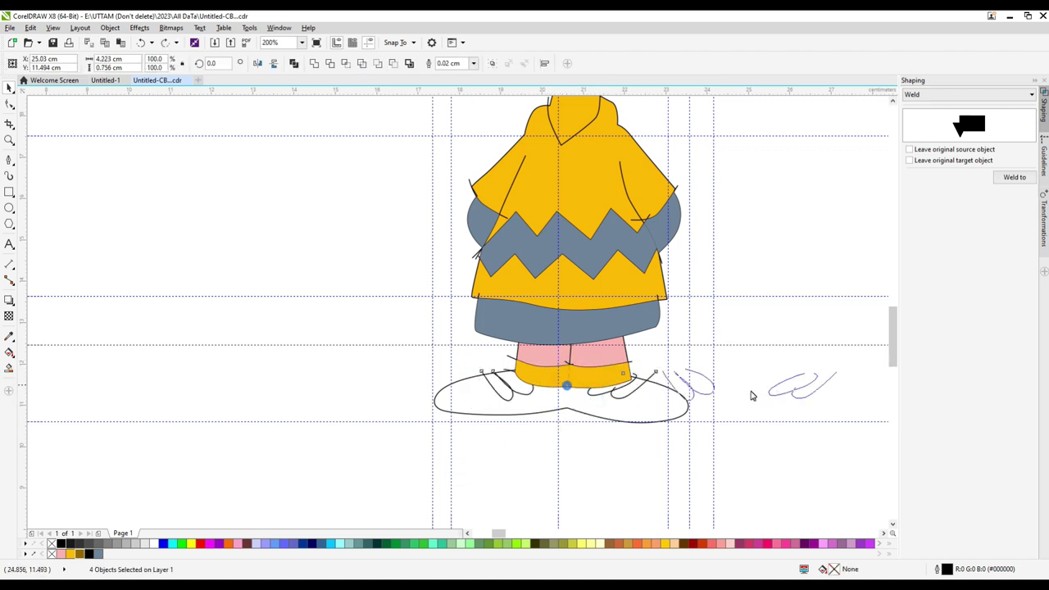
{"action": "left_click_drag", "start_coordinate": [754, 396], "coordinate": [772, 396]}
Step: Try to create a shoe shape with Smart Fill inside the shoe outline and rearrange its stacking order
{"action": "left_click", "coordinate": [9, 369]}
{"action": "left_click", "coordinate": [566, 397]}
{"action": "left_click", "coordinate": [9, 87]}
{"action": "left_click", "coordinate": [605, 380]}
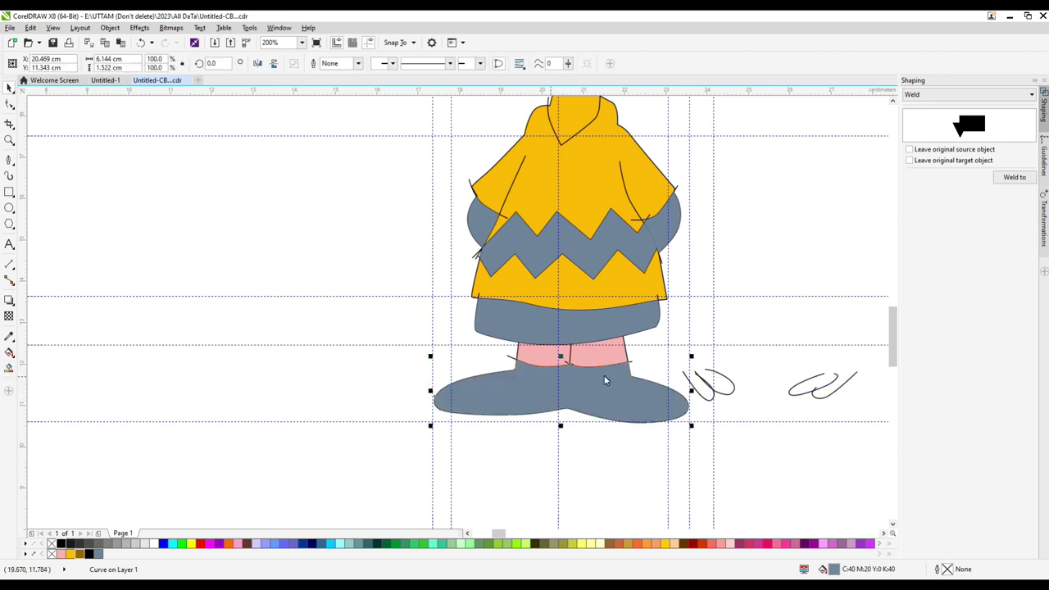
{"action": "right_click", "coordinate": [604, 382]}
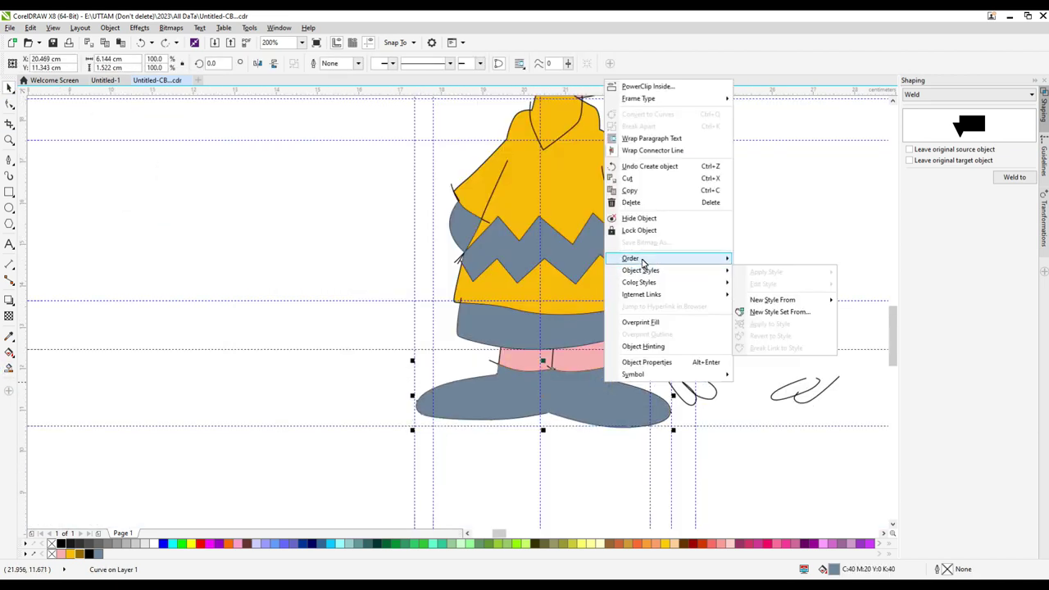
{"action": "left_click", "coordinate": [363, 389]}
{"action": "key", "text": "ctrl+z"}
{"action": "left_click", "coordinate": [557, 415]}
{"action": "mouse_move", "coordinate": [557, 416]}
{"action": "left_mouse_down"}
{"action": "mouse_move", "coordinate": [552, 430]}
{"action": "mouse_move", "coordinate": [556, 419]}
{"action": "left_mouse_up"}
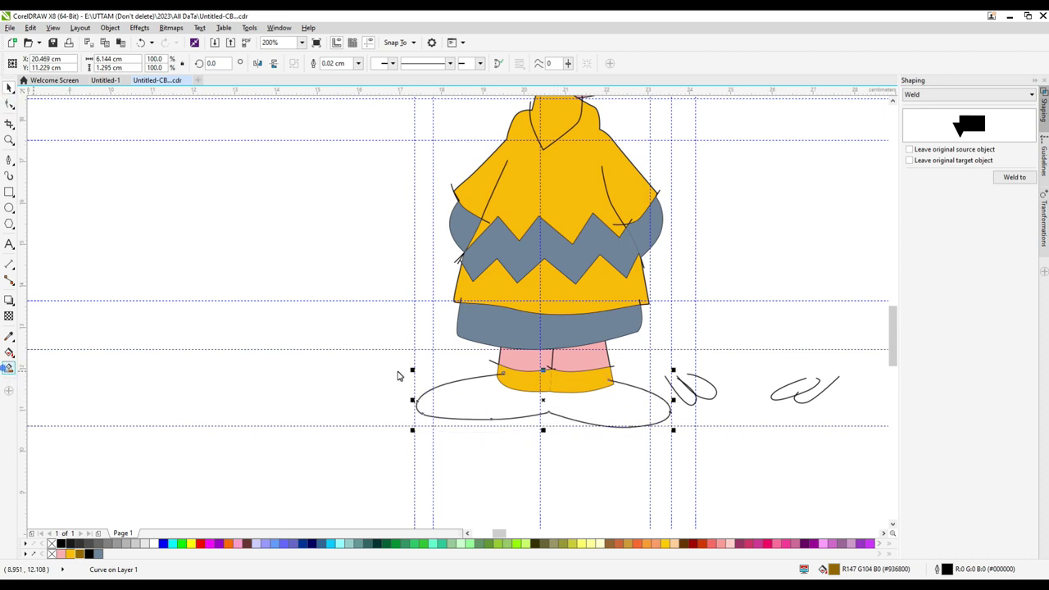
{"action": "left_click", "coordinate": [468, 412]}
{"action": "key", "text": "ctrl+z"}
Step: Try to Smart Fill the shoes on a duplicate of the shoe outline and leg shape placed left of the figure
{"action": "left_click", "coordinate": [9, 87]}
{"action": "mouse_move", "coordinate": [509, 418]}
{"action": "left_mouse_down"}
{"action": "mouse_move", "coordinate": [510, 431]}
{"action": "mouse_move", "coordinate": [509, 417]}
{"action": "left_mouse_up"}
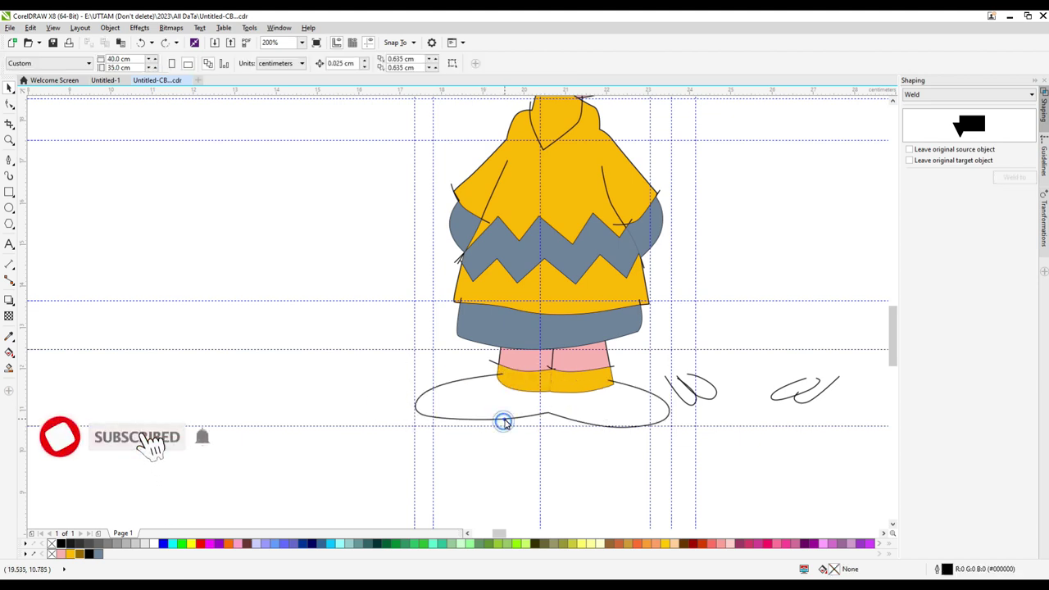
{"action": "left_click", "coordinate": [527, 360], "text": "shift"}
{"action": "key", "text": "KP_Add"}
{"action": "left_click_drag", "start_coordinate": [541, 390], "coordinate": [235, 390]}
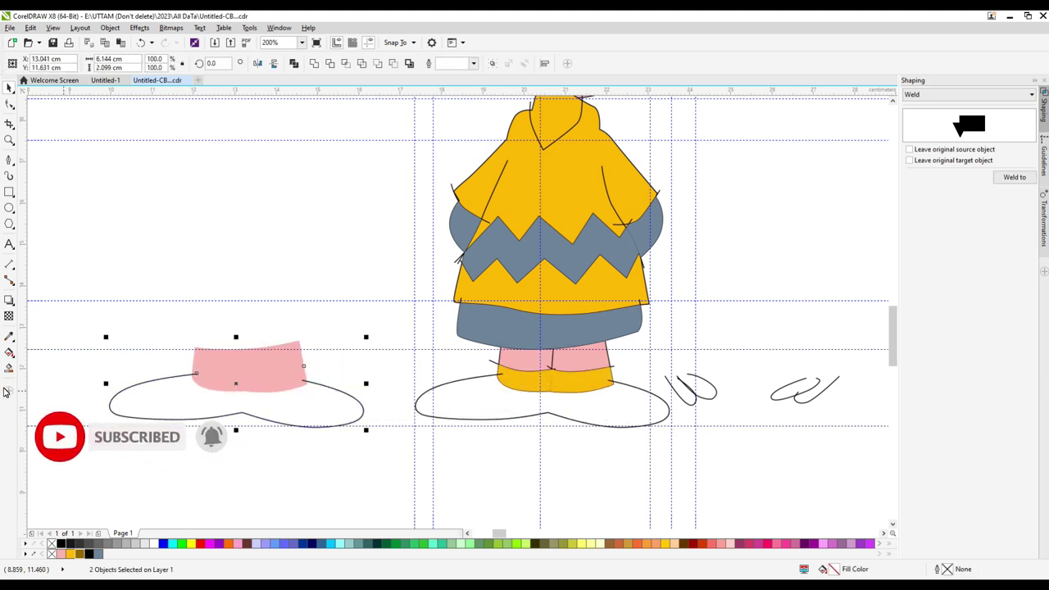
{"action": "left_click", "coordinate": [9, 368]}
{"action": "left_click", "coordinate": [203, 410]}
{"action": "key", "text": "ctrl+z"}
{"action": "key", "text": "ctrl+z"}
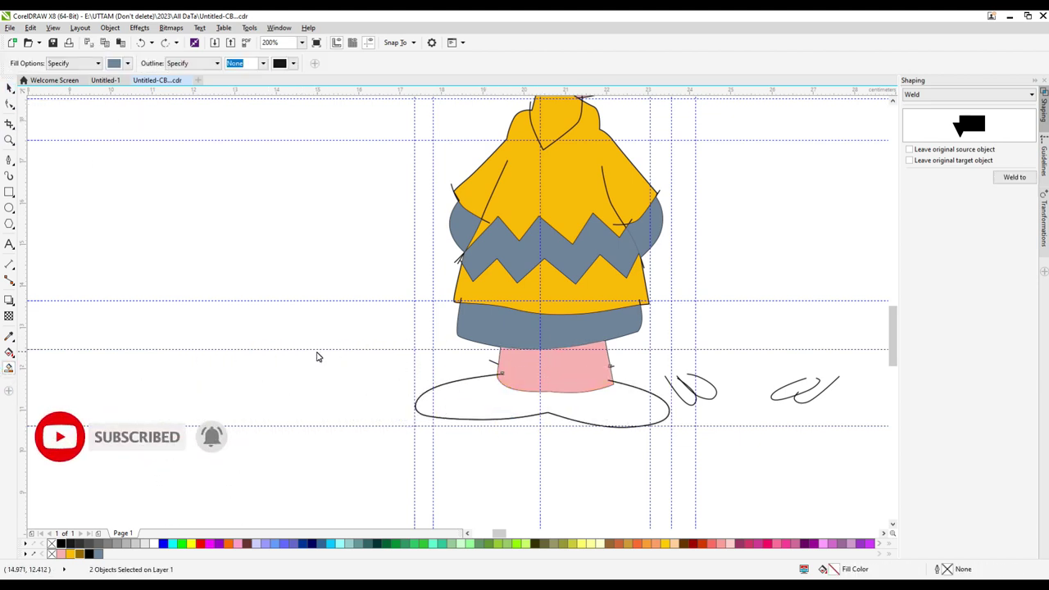
{"action": "key", "text": "ctrl+z"}
Step: Give the pink leg shape a 0.02 cm outline
{"action": "left_click", "coordinate": [9, 88]}
{"action": "left_click", "coordinate": [525, 359]}
{"action": "left_click", "coordinate": [358, 64]}
{"action": "left_click", "coordinate": [345, 100]}
{"action": "left_click", "coordinate": [353, 361]}
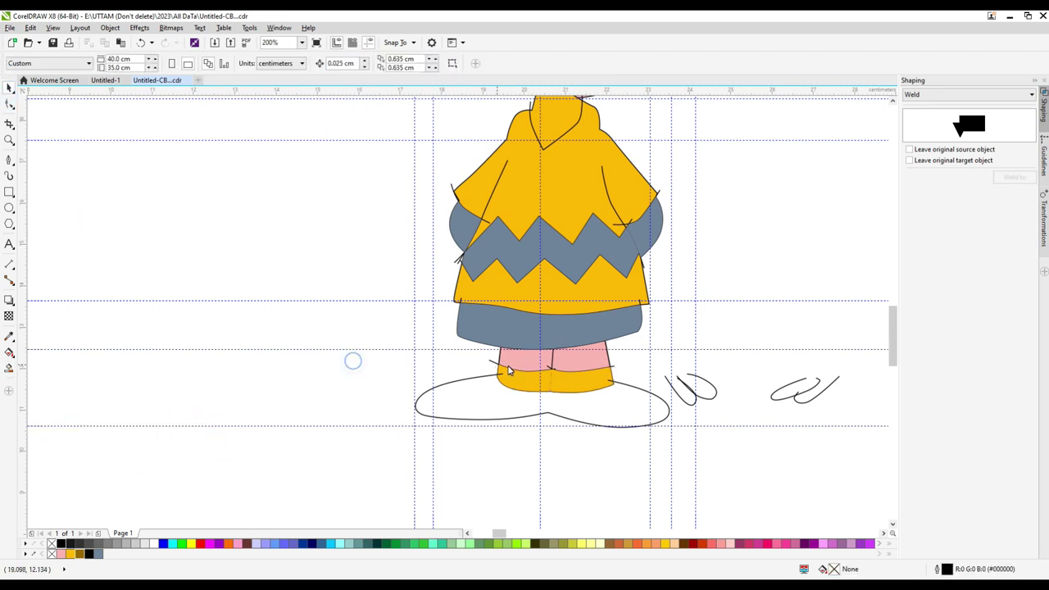
Step: Delete the two curved sock-top lines that overhang the legs
{"action": "scroll", "coordinate": [508, 364], "scroll_direction": "up", "scroll_amount": 2}
{"action": "left_click", "coordinate": [475, 364]}
{"action": "left_click", "coordinate": [474, 330], "text": "shift"}
{"action": "right_click", "coordinate": [475, 331]}
{"action": "left_click", "coordinate": [474, 362]}
{"action": "key", "text": "Delete"}
{"action": "left_click_drag", "start_coordinate": [718, 369], "coordinate": [695, 370]}
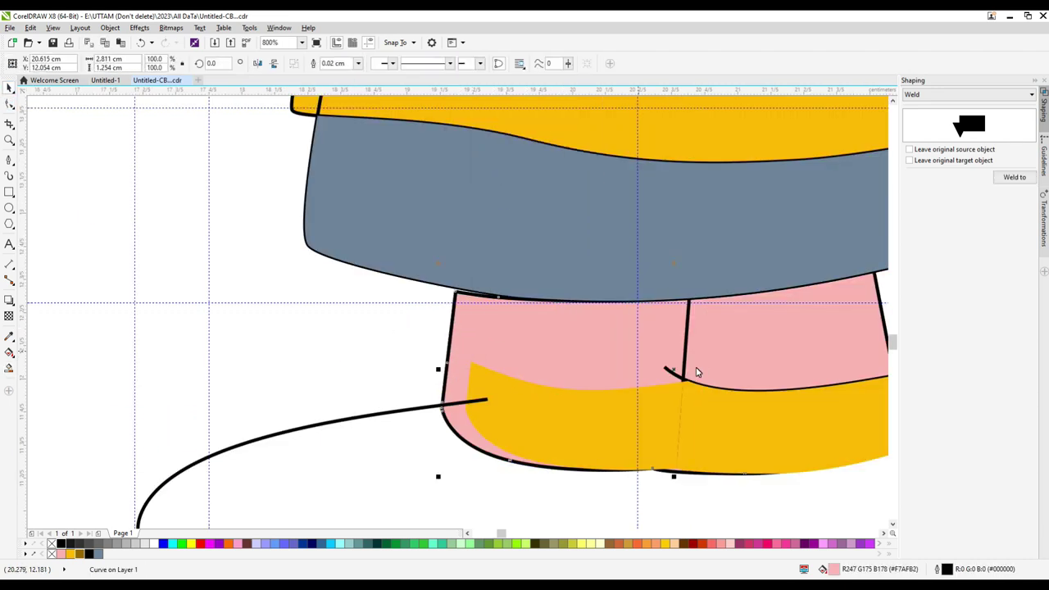
{"action": "key", "text": "ctrl+z"}
{"action": "left_click", "coordinate": [672, 373]}
{"action": "right_click", "coordinate": [672, 372]}
{"action": "left_click", "coordinate": [717, 194]}
Step: Create a Smart Fill shape for the shoes, send it to the back and fill it with brown
{"action": "scroll", "coordinate": [468, 321], "scroll_direction": "down", "scroll_amount": 2}
{"action": "left_click", "coordinate": [9, 369]}
{"action": "left_click", "coordinate": [483, 363]}
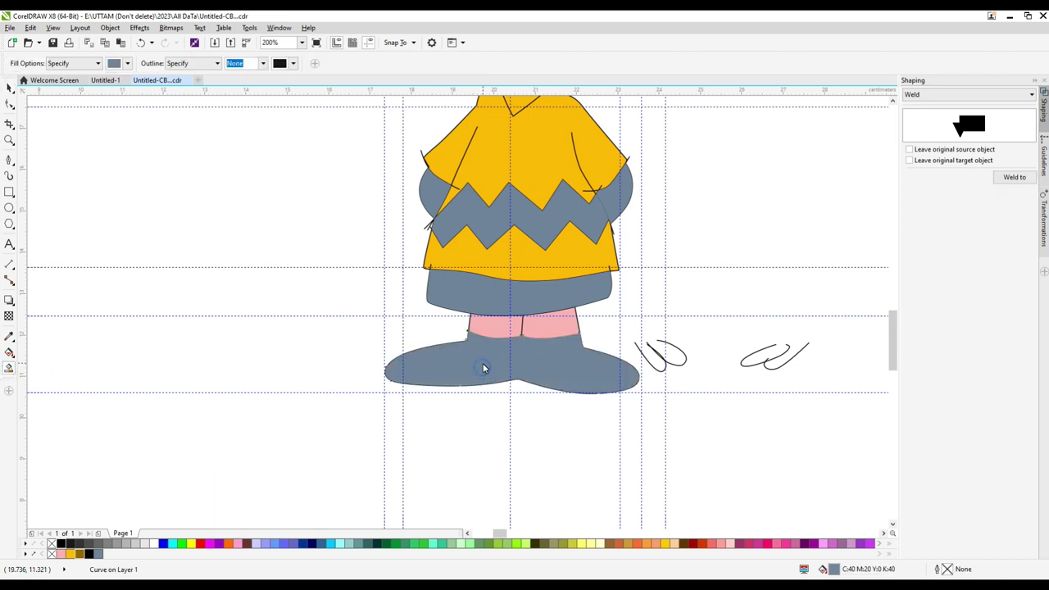
{"action": "key", "text": "shift+Page_Down"}
{"action": "left_click", "coordinate": [9, 88]}
{"action": "left_click", "coordinate": [85, 543]}
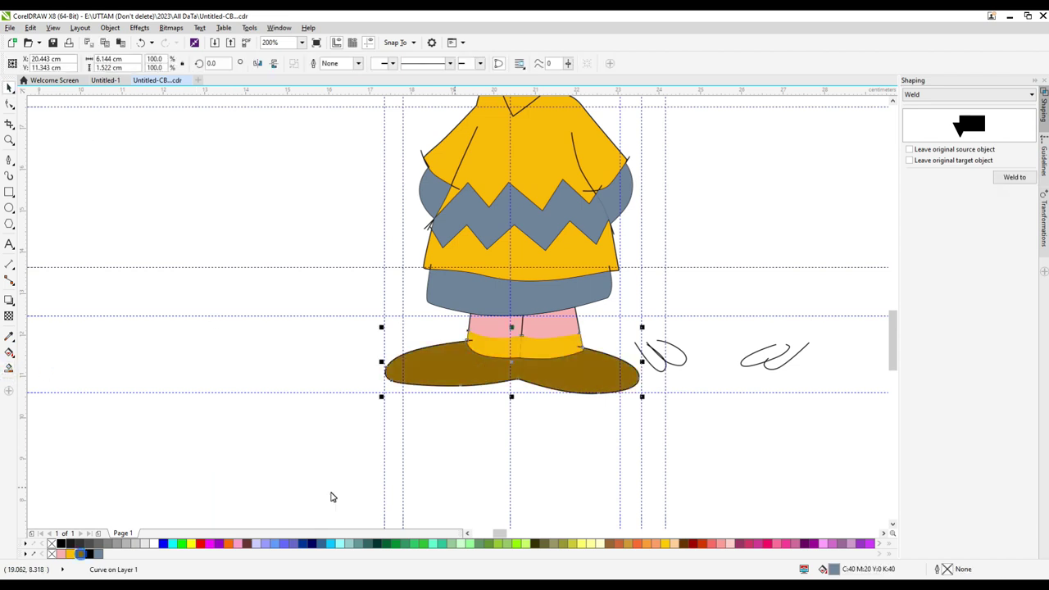
Step: Delete the original shoe outline curve around the brown shoe shape
{"action": "scroll", "coordinate": [468, 345], "scroll_direction": "up", "scroll_amount": 1}
{"action": "right_click", "coordinate": [470, 347]}
{"action": "left_click", "coordinate": [513, 158]}
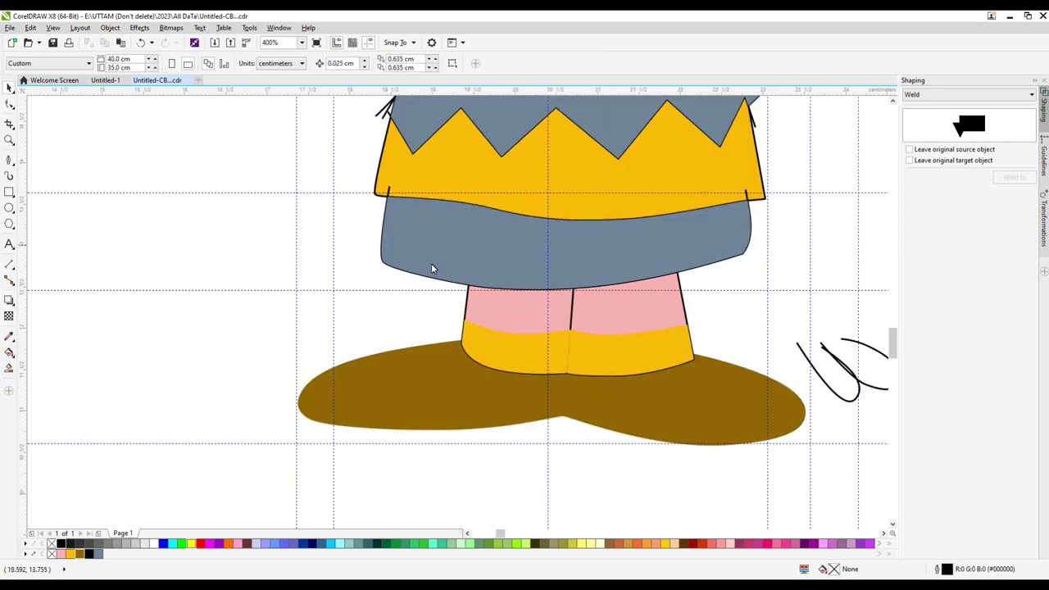
{"action": "scroll", "coordinate": [431, 263], "scroll_direction": "down", "scroll_amount": 1}
{"action": "scroll", "coordinate": [408, 212], "scroll_direction": "up", "scroll_amount": 1}
{"action": "left_click", "coordinate": [412, 238]}
{"action": "scroll", "coordinate": [409, 174], "scroll_direction": "up", "scroll_amount": 1}
{"action": "left_click", "coordinate": [406, 158], "text": "shift"}
{"action": "left_click", "coordinate": [397, 159], "text": "shift"}
{"action": "scroll", "coordinate": [443, 283], "scroll_direction": "down", "scroll_amount": 2}
{"action": "scroll", "coordinate": [442, 236], "scroll_direction": "up", "scroll_amount": 1}
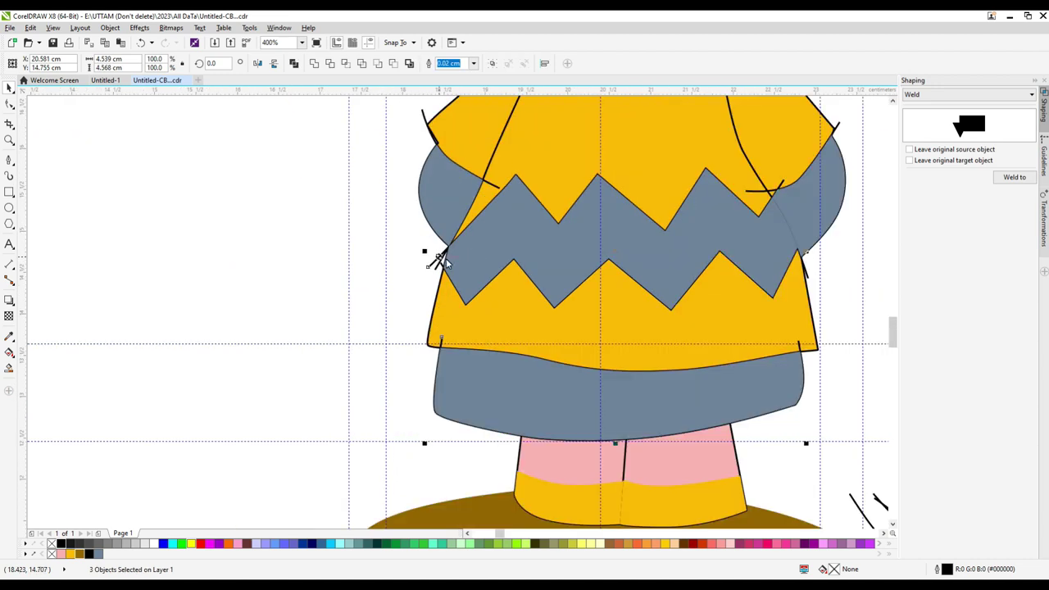
{"action": "right_click", "coordinate": [430, 267]}
{"action": "left_click", "coordinate": [469, 373]}
{"action": "key", "text": "ctrl+z"}
Step: Delete the two zigzag lines along the edges of the shirt's filled stripe
{"action": "right_click", "coordinate": [437, 268]}
{"action": "left_click", "coordinate": [476, 373]}
{"action": "left_click", "coordinate": [438, 266]}
{"action": "left_click", "coordinate": [431, 267], "text": "shift"}
{"action": "right_click", "coordinate": [431, 267]}
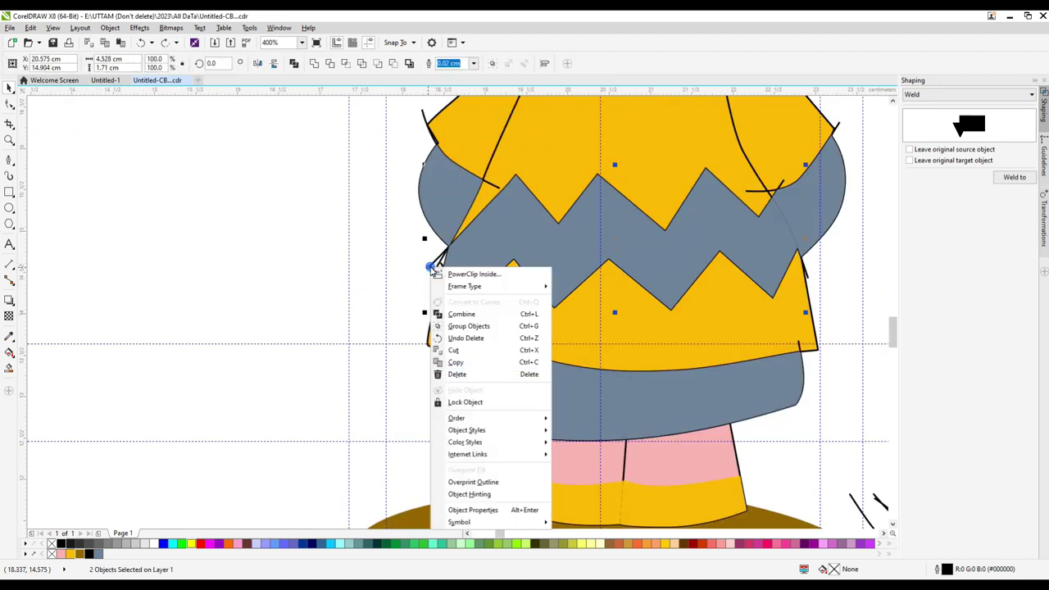
Step: Delete the shorts outline and the hem line of the sleeve on the right
{"action": "left_click", "coordinate": [440, 356]}
{"action": "left_click", "coordinate": [749, 190], "text": "shift"}
{"action": "right_click", "coordinate": [749, 194]}
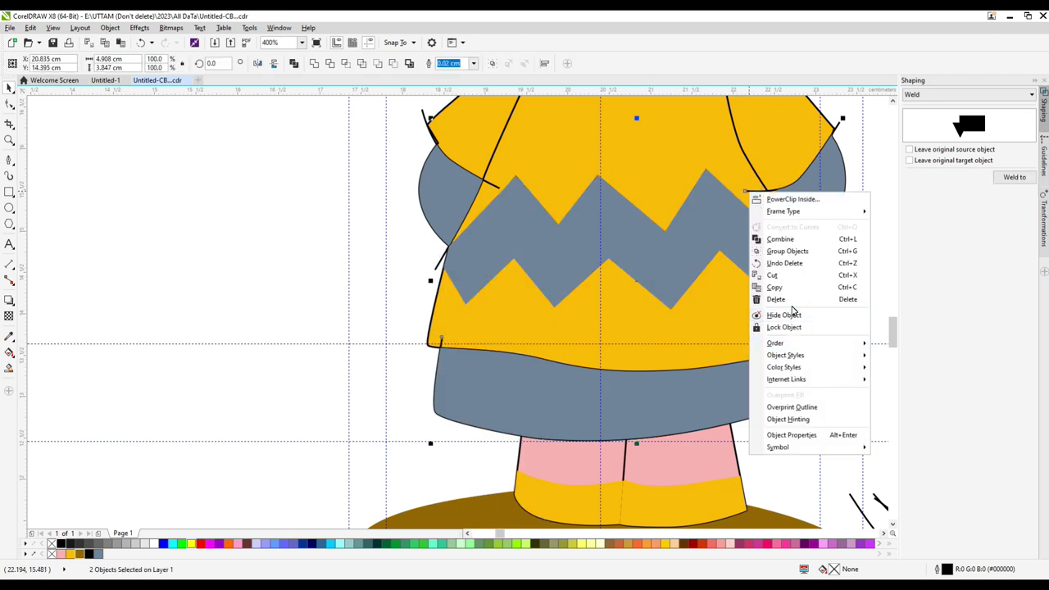
{"action": "left_click", "coordinate": [794, 305]}
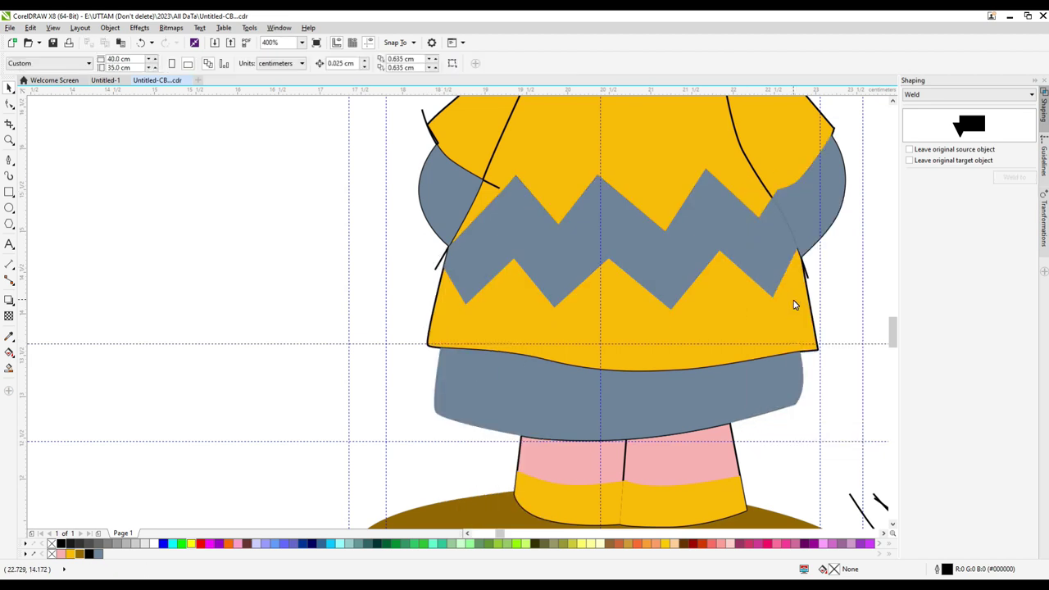
Step: Fill the shorts with black
{"action": "left_click", "coordinate": [583, 344]}
{"action": "left_click", "coordinate": [90, 555]}
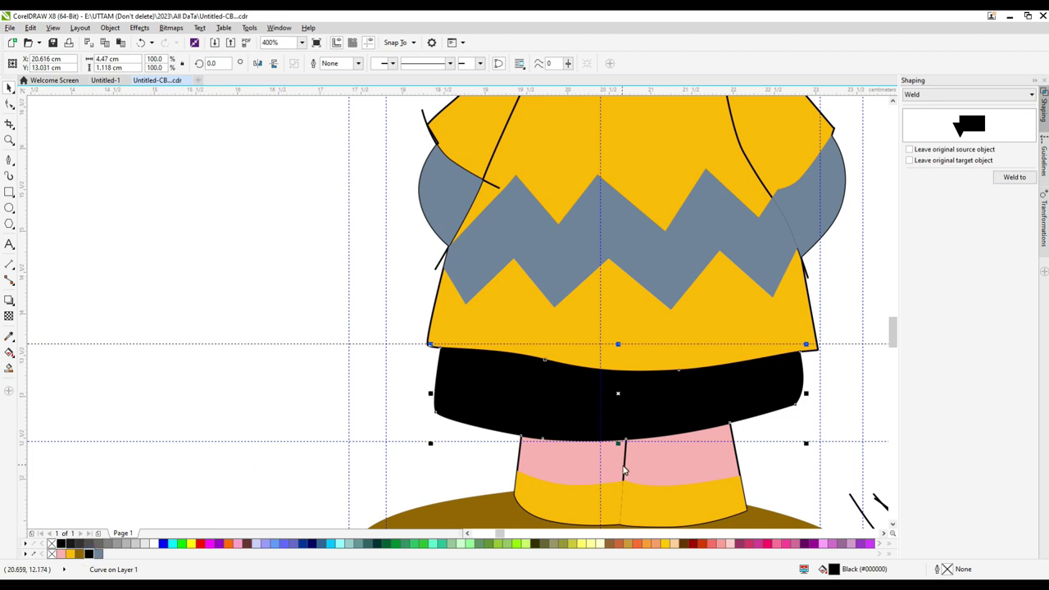
Step: Fill both arms with the light pink skin colour and the zigzag band with black
{"action": "scroll", "coordinate": [553, 432], "scroll_direction": "down", "scroll_amount": 1}
{"action": "scroll", "coordinate": [492, 305], "scroll_direction": "up", "scroll_amount": 1}
{"action": "left_click", "coordinate": [490, 309]}
{"action": "scroll", "coordinate": [487, 346], "scroll_direction": "down", "scroll_amount": 1}
{"action": "left_click", "coordinate": [671, 335], "text": "shift"}
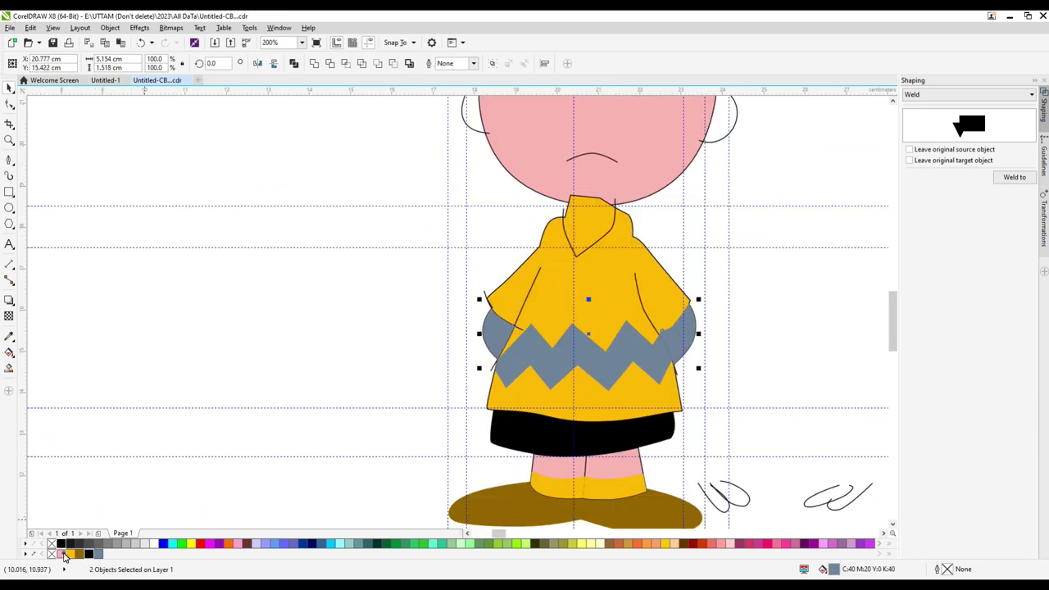
{"action": "left_click", "coordinate": [63, 555]}
{"action": "key", "text": "Tab"}
{"action": "left_click", "coordinate": [90, 555]}
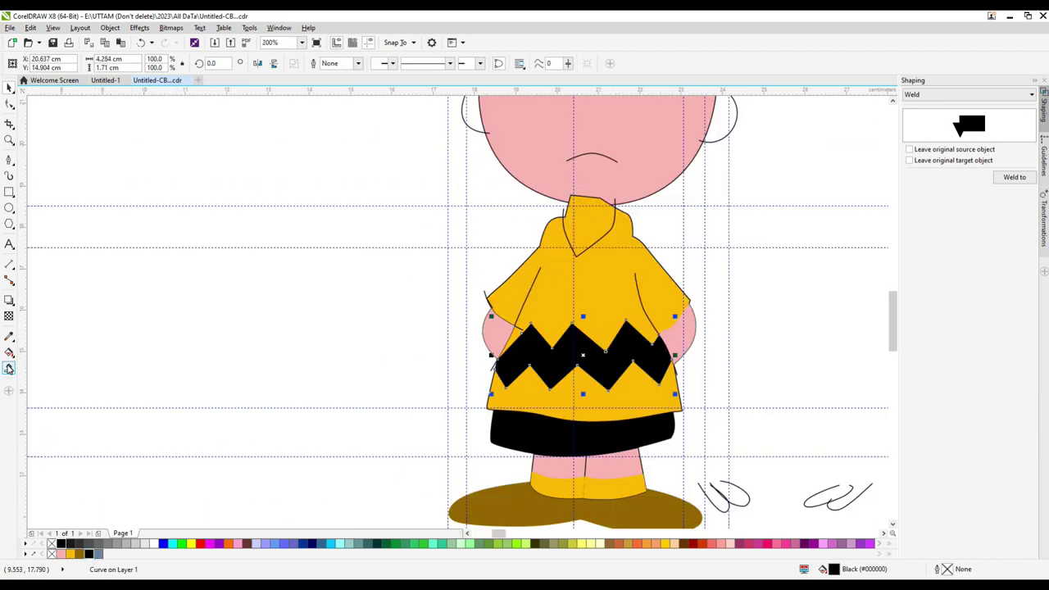
Step: Create a Smart Fill shape for the neck opening inside the collar and fill it with light pink
{"action": "left_click", "coordinate": [9, 368]}
{"action": "left_click", "coordinate": [590, 218]}
{"action": "left_click", "coordinate": [62, 555]}
{"action": "left_click", "coordinate": [9, 88]}
{"action": "left_click", "coordinate": [192, 215]}
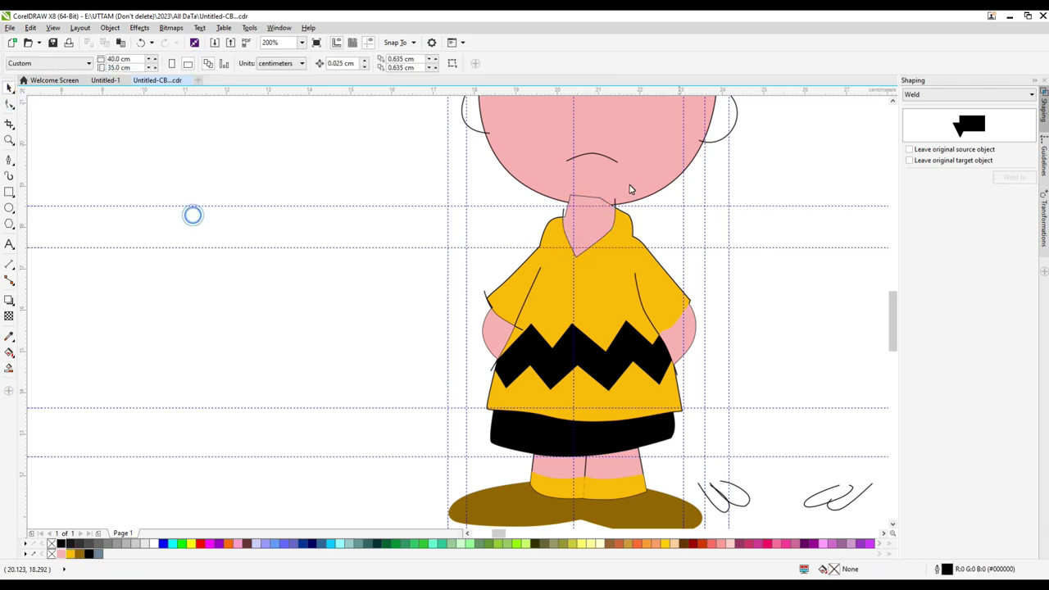
Step: Delete the stray collar line and give the pink neck shape a black outline
{"action": "scroll", "coordinate": [614, 189], "scroll_direction": "up", "scroll_amount": 1}
{"action": "left_click_drag", "start_coordinate": [616, 208], "coordinate": [777, 230]}
{"action": "right_click", "coordinate": [776, 230]}
{"action": "left_click", "coordinate": [801, 355]}
{"action": "left_click", "coordinate": [573, 263]}
{"action": "left_click", "coordinate": [359, 63]}
{"action": "left_click", "coordinate": [339, 81]}
{"action": "left_click", "coordinate": [331, 200]}
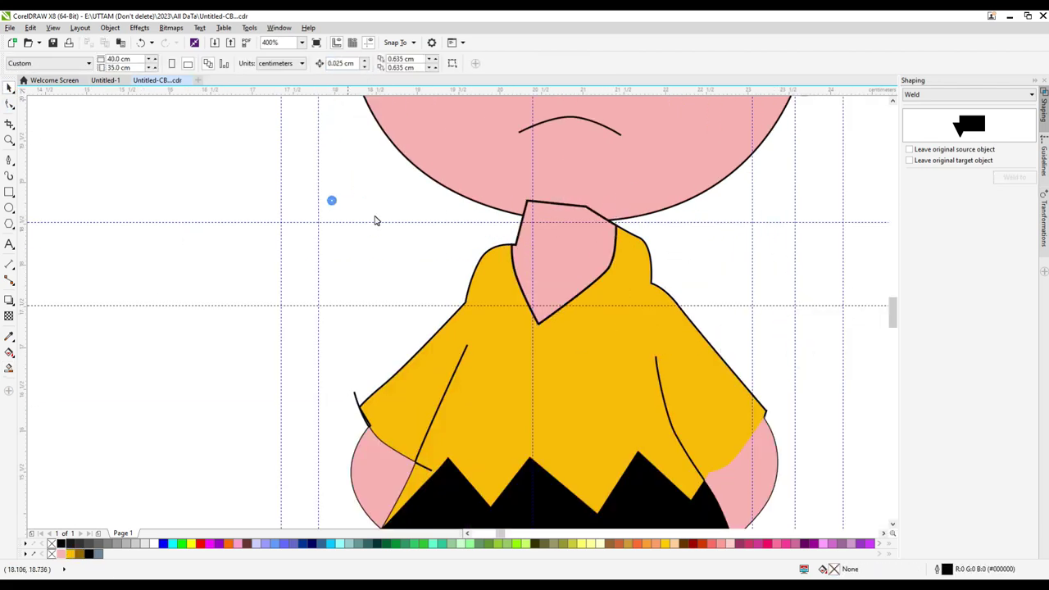
Step: Reshape the neck shape by moving its node at the left collar corner to meet the shirt's edge
{"action": "scroll", "coordinate": [377, 219], "scroll_direction": "down", "scroll_amount": 2}
{"action": "scroll", "coordinate": [426, 220], "scroll_direction": "up", "scroll_amount": 2}
{"action": "left_click", "coordinate": [9, 105]}
{"action": "scroll", "coordinate": [395, 235], "scroll_direction": "up", "scroll_amount": 2}
{"action": "left_click", "coordinate": [361, 278]}
{"action": "left_click_drag", "start_coordinate": [346, 275], "coordinate": [360, 295]}
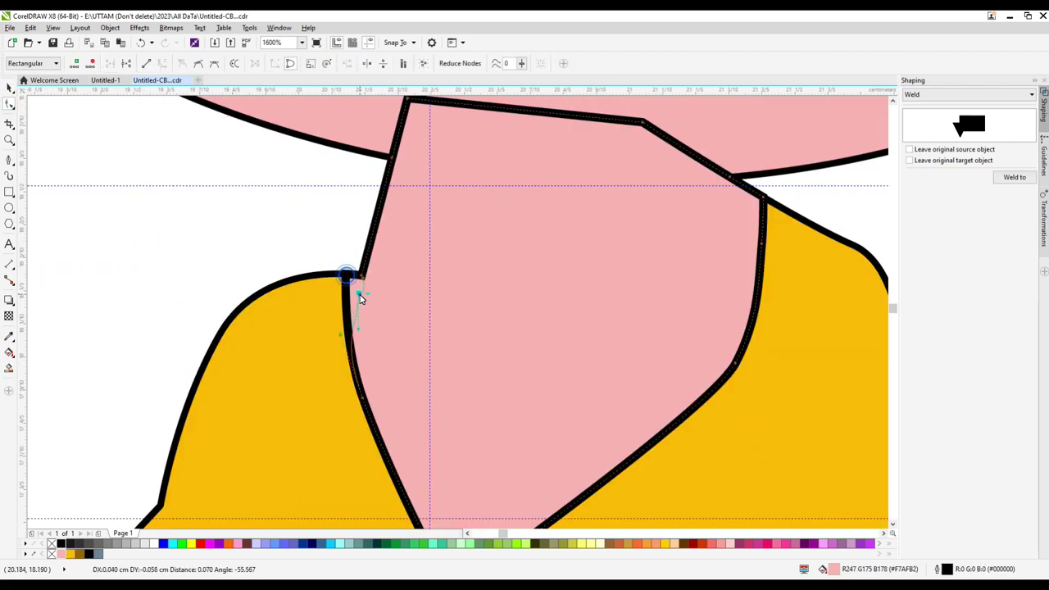
{"action": "scroll", "coordinate": [426, 254], "scroll_direction": "down", "scroll_amount": 2}
{"action": "scroll", "coordinate": [355, 340], "scroll_direction": "up", "scroll_amount": 2}
{"action": "scroll", "coordinate": [332, 344], "scroll_direction": "down", "scroll_amount": 2}
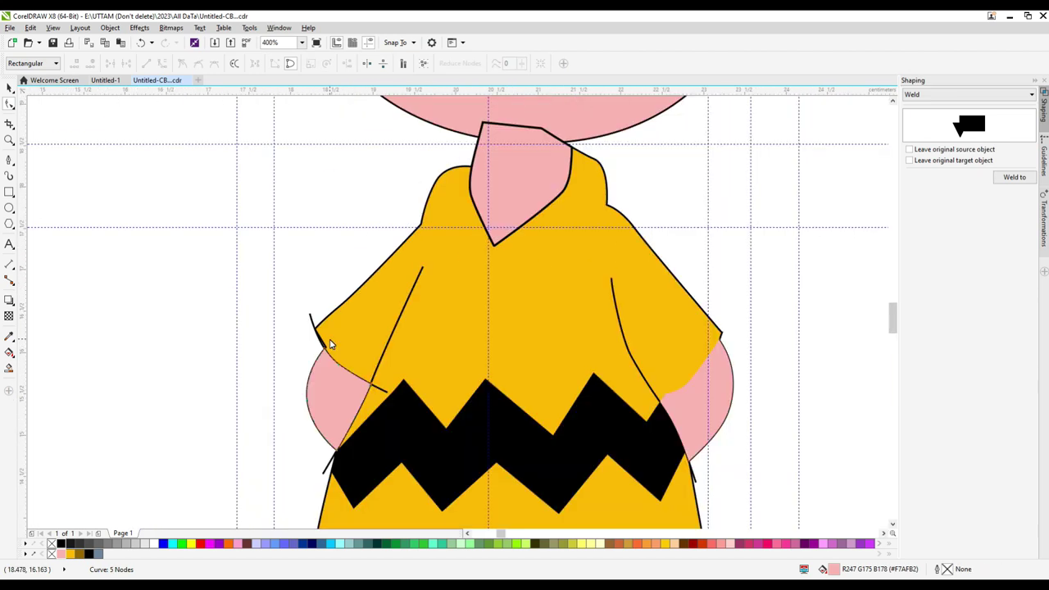
Step: Delete the stray hem line on the left sleeve and set the left arm's outline width to 0.025 cm
{"action": "left_click", "coordinate": [9, 87]}
{"action": "left_click_drag", "start_coordinate": [311, 318], "coordinate": [278, 262]}
{"action": "right_click", "coordinate": [278, 262]}
{"action": "left_click", "coordinate": [345, 388]}
{"action": "left_click", "coordinate": [333, 392]}
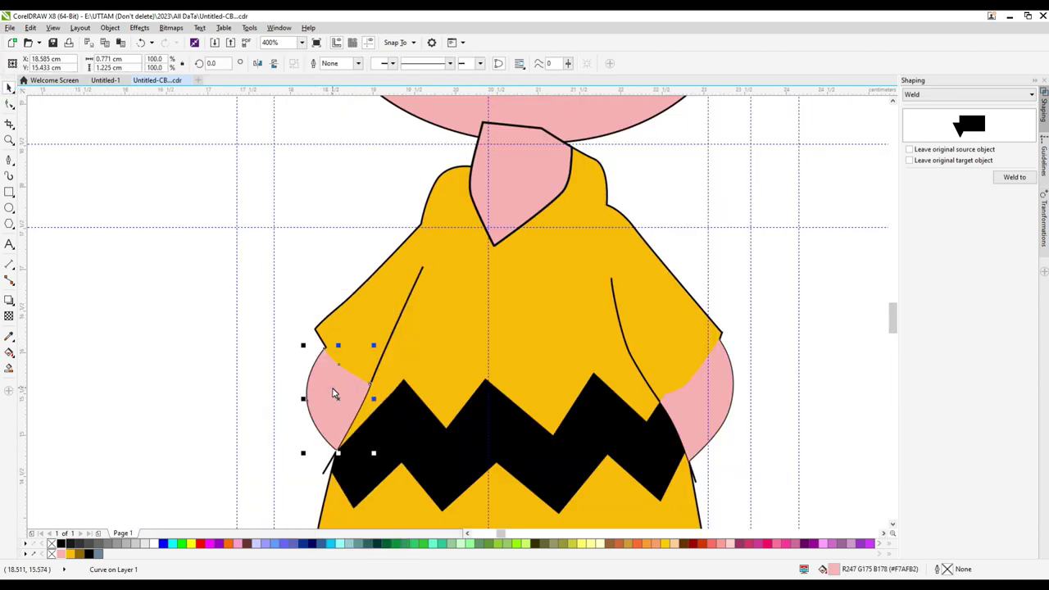
{"action": "left_click", "coordinate": [358, 64]}
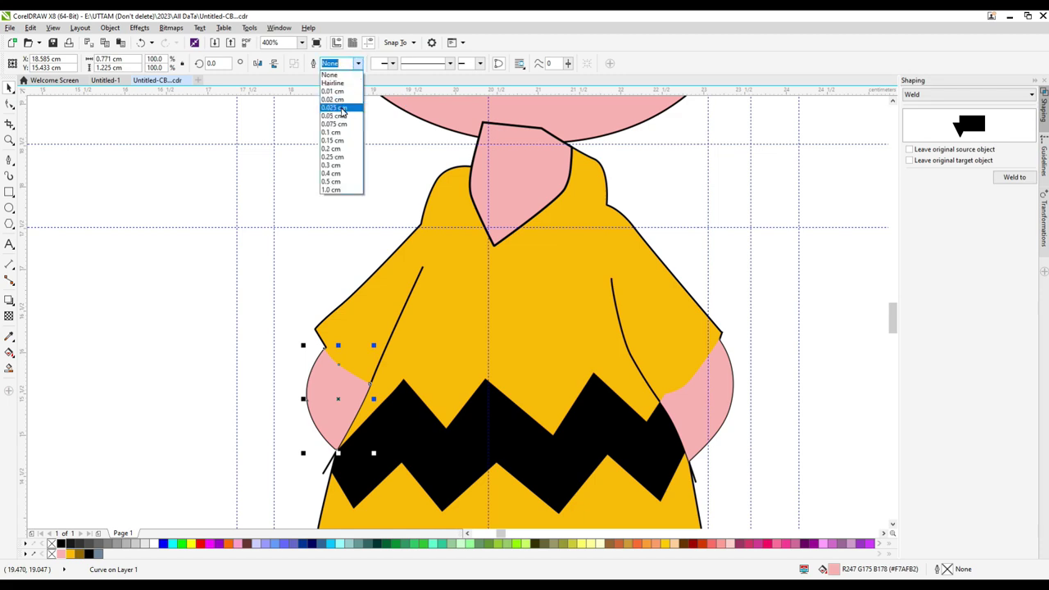
{"action": "left_click", "coordinate": [342, 110]}
Step: Adjust the left arm shape's node at the sleeve hem so its outline meets the sleeve corner
{"action": "scroll", "coordinate": [327, 347], "scroll_direction": "up", "scroll_amount": 2}
{"action": "left_click", "coordinate": [9, 104]}
{"action": "scroll", "coordinate": [322, 351], "scroll_direction": "up", "scroll_amount": 1}
{"action": "left_click", "coordinate": [322, 351]}
{"action": "left_click_drag", "start_coordinate": [322, 351], "coordinate": [341, 361]}
{"action": "scroll", "coordinate": [302, 308], "scroll_direction": "down", "scroll_amount": 2}
{"action": "left_click", "coordinate": [335, 356]}
Step: Set the outline width of the right arm to 0.025 cm
{"action": "scroll", "coordinate": [360, 373], "scroll_direction": "down", "scroll_amount": 3}
{"action": "scroll", "coordinate": [435, 351], "scroll_direction": "up", "scroll_amount": 1}
{"action": "left_click", "coordinate": [462, 365]}
{"action": "left_click", "coordinate": [9, 87]}
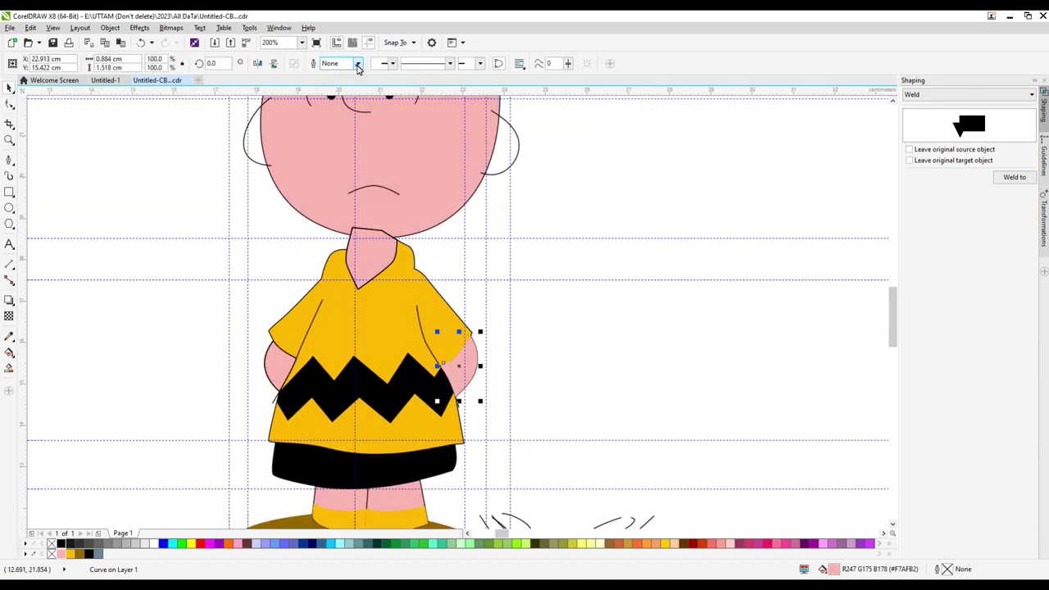
{"action": "left_click", "coordinate": [358, 64]}
{"action": "left_click", "coordinate": [342, 110]}
Step: Delete the surplus nodes along the right arm's edge at the sleeve and adjust the remaining hem edge
{"action": "left_click", "coordinate": [9, 104]}
{"action": "scroll", "coordinate": [443, 368], "scroll_direction": "up", "scroll_amount": 1}
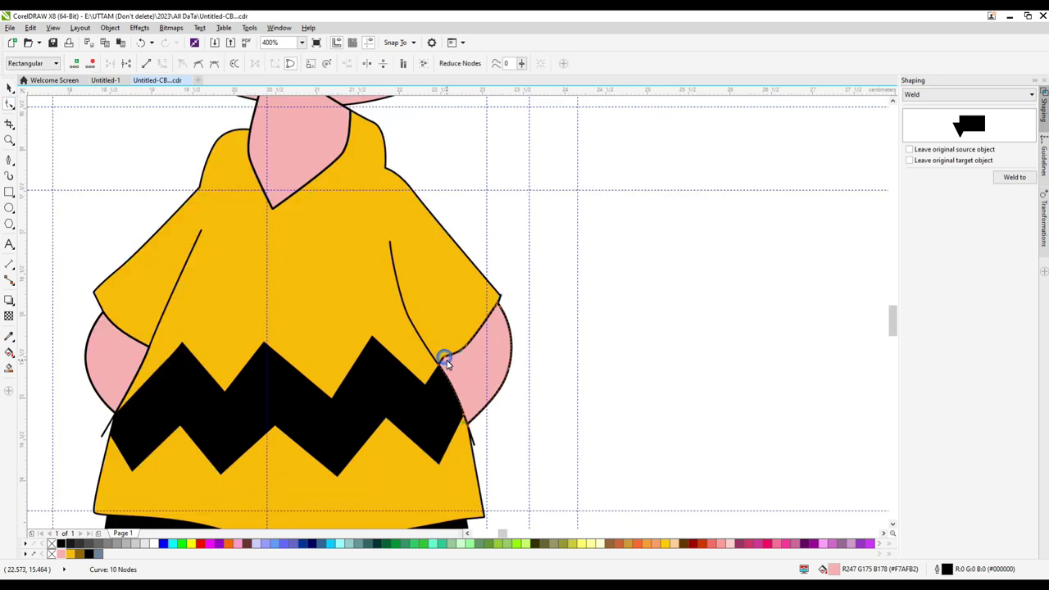
{"action": "scroll", "coordinate": [445, 361], "scroll_direction": "up", "scroll_amount": 2}
{"action": "key", "text": "Delete"}
{"action": "left_click", "coordinate": [525, 304]}
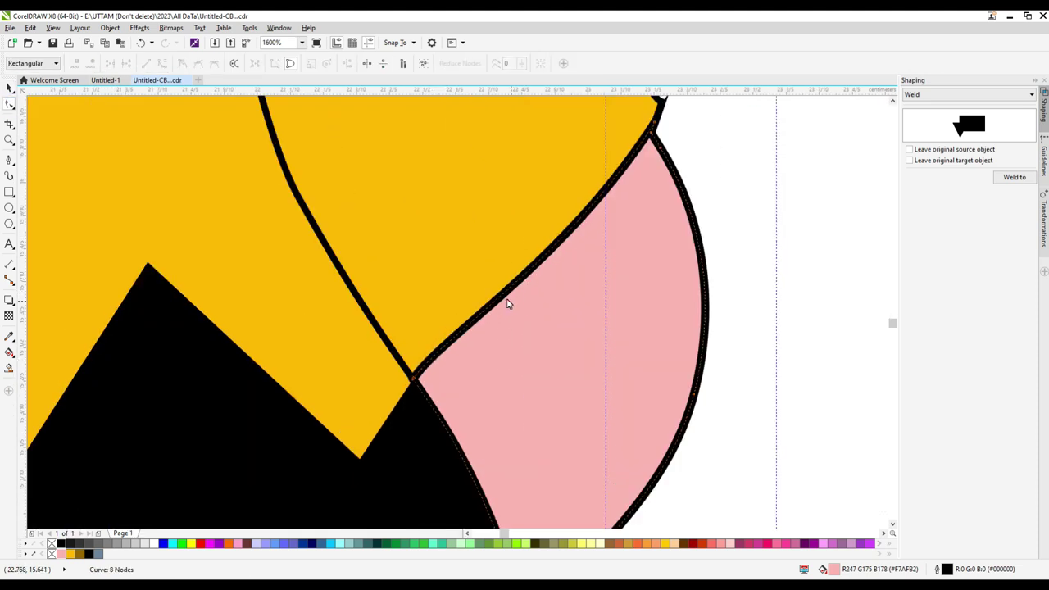
{"action": "scroll", "coordinate": [500, 311], "scroll_direction": "down", "scroll_amount": 1}
{"action": "scroll", "coordinate": [575, 212], "scroll_direction": "up", "scroll_amount": 3}
{"action": "left_click_drag", "start_coordinate": [499, 309], "coordinate": [568, 273]}
{"action": "double_click", "coordinate": [578, 240]}
{"action": "left_click", "coordinate": [575, 244]}
Step: Refine the shirt's right sleeve corner by moving its nodes to the arm outline and removing the extra node
{"action": "left_click_drag", "start_coordinate": [612, 148], "coordinate": [639, 156]}
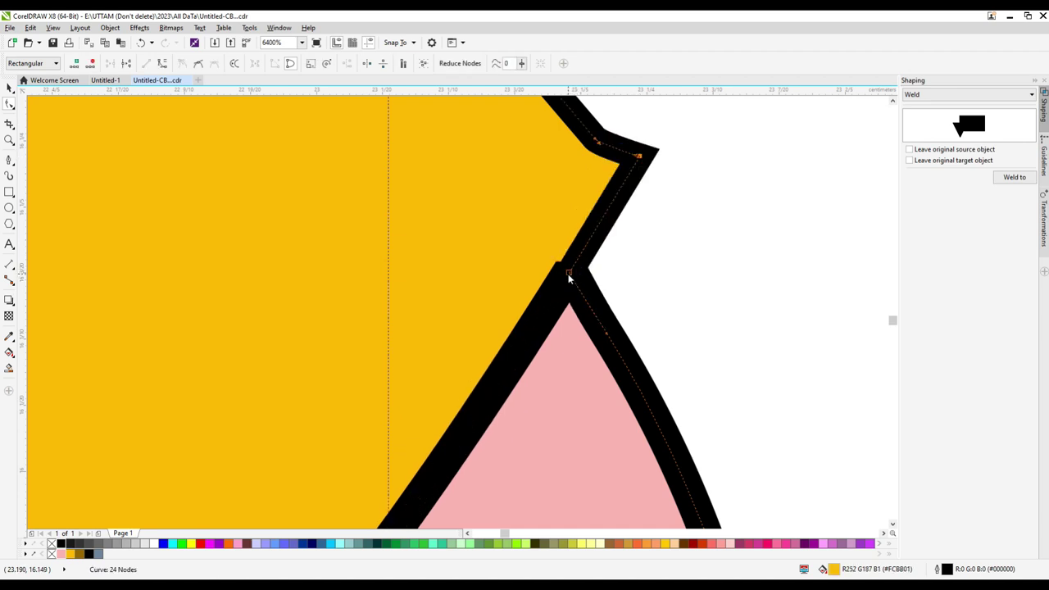
{"action": "left_click_drag", "start_coordinate": [569, 274], "coordinate": [560, 277]}
{"action": "scroll", "coordinate": [579, 287], "scroll_direction": "down", "scroll_amount": 2}
{"action": "double_click", "coordinate": [583, 245]}
{"action": "scroll", "coordinate": [584, 309], "scroll_direction": "down", "scroll_amount": 2}
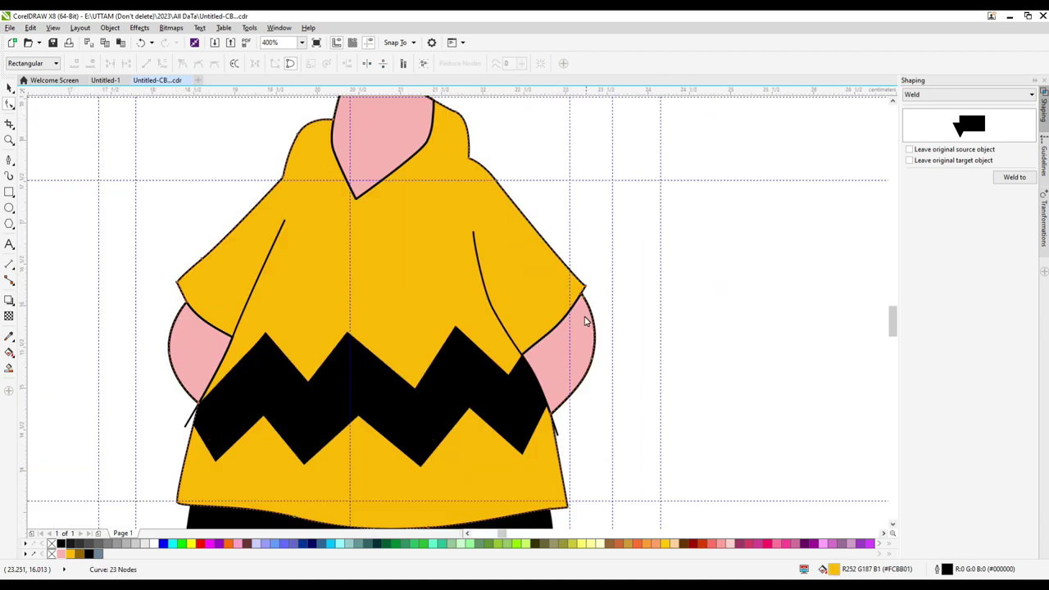
{"action": "scroll", "coordinate": [542, 339], "scroll_direction": "up", "scroll_amount": 1}
{"action": "left_click", "coordinate": [542, 339]}
{"action": "scroll", "coordinate": [614, 351], "scroll_direction": "down", "scroll_amount": 4}
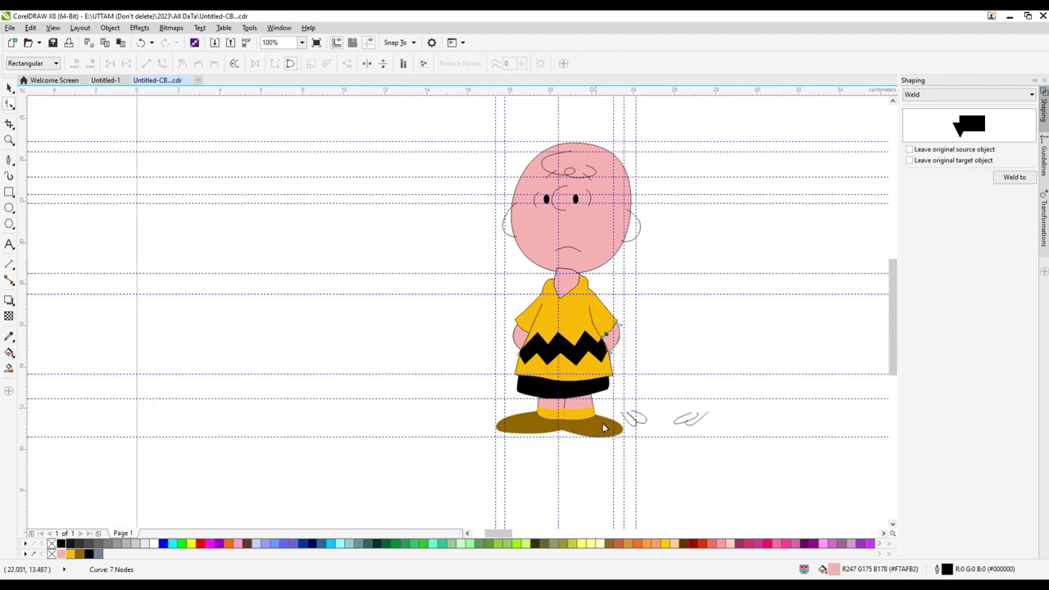
Step: Copy the yellow body silhouette beside the character and add a slightly smaller scaled copy inside it
{"action": "left_click", "coordinate": [10, 88]}
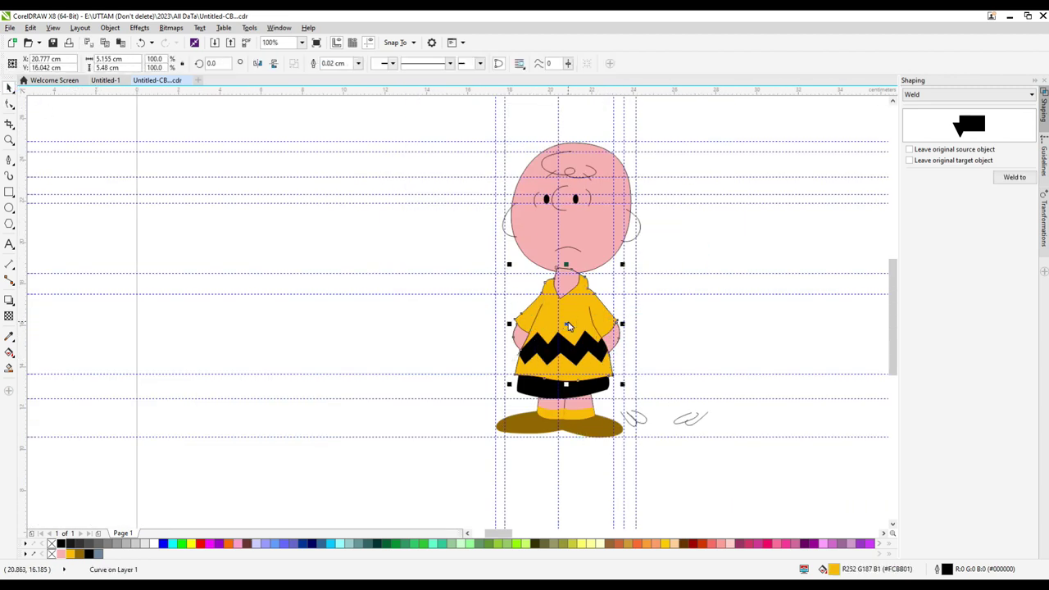
{"action": "left_click_drag", "start_coordinate": [568, 327], "coordinate": [429, 330]}
{"action": "scroll", "coordinate": [391, 297], "scroll_direction": "up", "scroll_amount": 3}
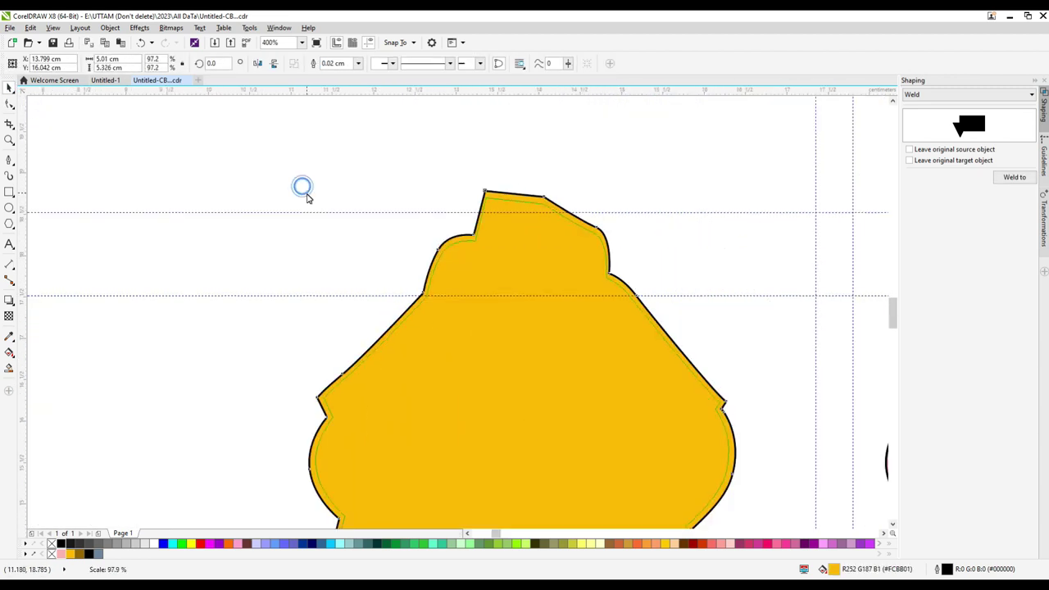
{"action": "left_click_drag", "start_coordinate": [307, 197], "coordinate": [309, 199]}
{"action": "right_click", "coordinate": [309, 199]}
{"action": "scroll", "coordinate": [480, 216], "scroll_direction": "down", "scroll_amount": 1}
Step: Create a Smart Fill ring between the two body silhouettes and delete both yellow silhouettes
{"action": "left_click", "coordinate": [8, 368]}
{"action": "scroll", "coordinate": [401, 382], "scroll_direction": "up", "scroll_amount": 1}
{"action": "left_click", "coordinate": [414, 394]}
{"action": "left_click", "coordinate": [8, 87]}
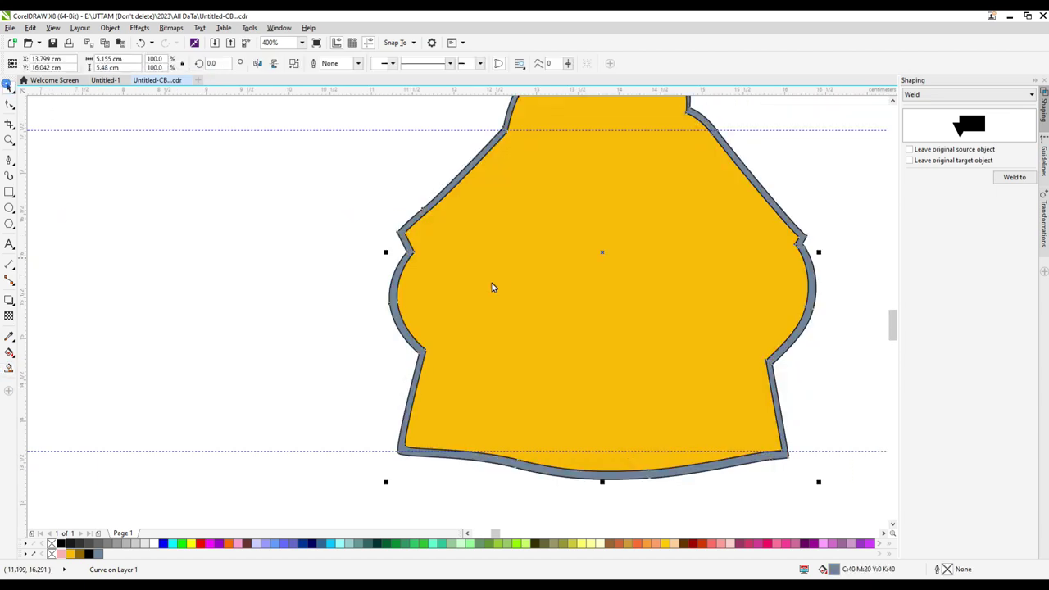
{"action": "right_click", "coordinate": [492, 282]}
{"action": "left_click", "coordinate": [543, 401]}
{"action": "right_click", "coordinate": [473, 351]}
{"action": "left_click", "coordinate": [529, 170]}
Step: Fill the body ring with black and place it over the character as a thick body outline
{"action": "left_click", "coordinate": [481, 278]}
{"action": "left_click", "coordinate": [404, 328]}
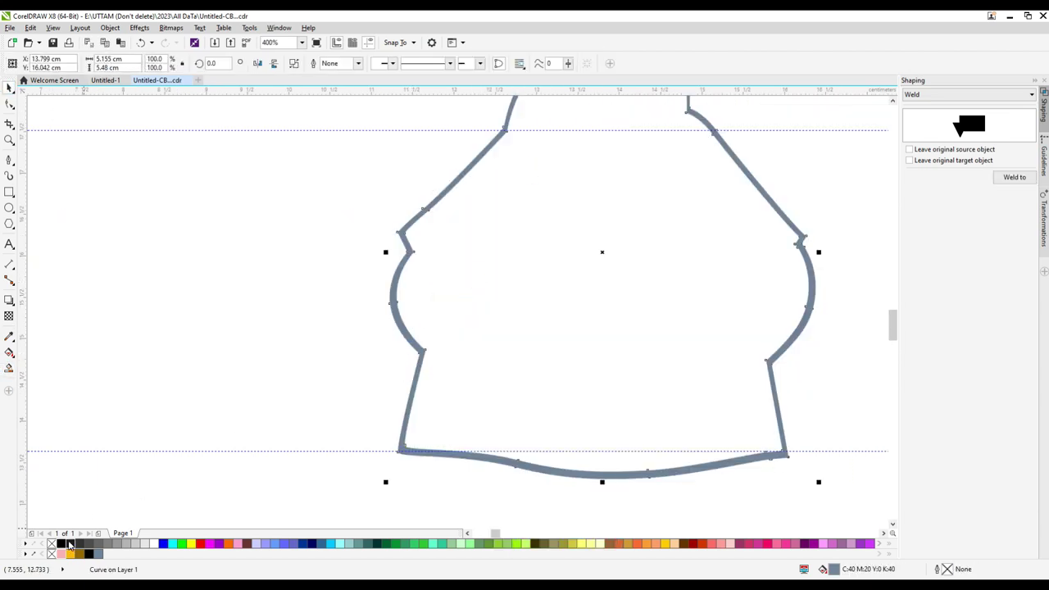
{"action": "right_click", "coordinate": [70, 544]}
{"action": "scroll", "coordinate": [330, 420], "scroll_direction": "down", "scroll_amount": 4}
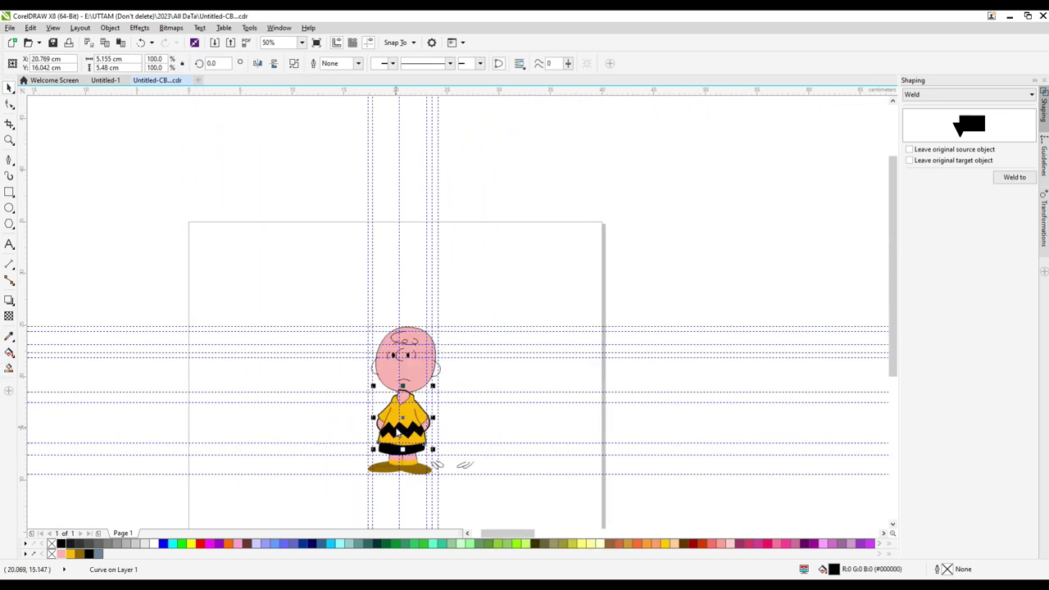
{"action": "scroll", "coordinate": [400, 419], "scroll_direction": "up", "scroll_amount": 5}
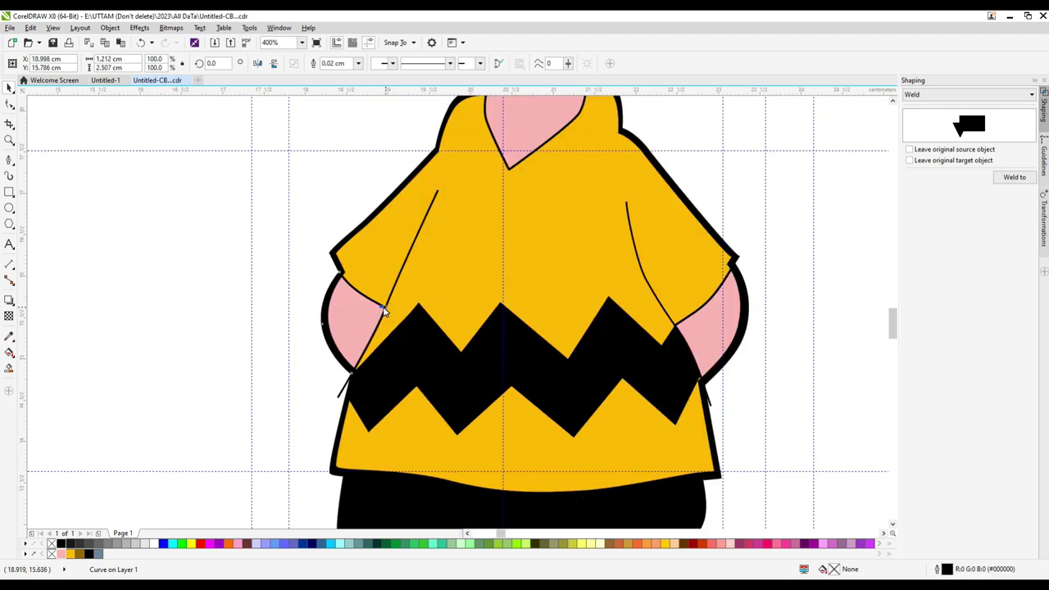
Step: Duplicate the left sleeve fold line slightly offset and join its upper end to the original line's tip
{"action": "left_click", "coordinate": [393, 296]}
{"action": "left_click", "coordinate": [9, 104]}
{"action": "scroll", "coordinate": [438, 184], "scroll_direction": "up", "scroll_amount": 1}
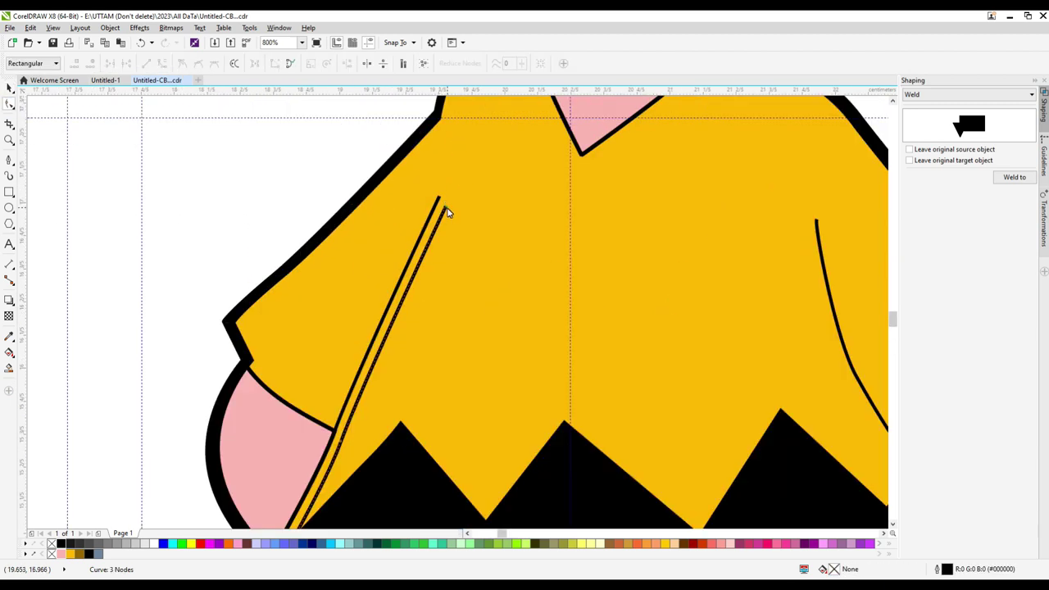
{"action": "left_click_drag", "start_coordinate": [448, 210], "coordinate": [438, 196]}
{"action": "scroll", "coordinate": [409, 298], "scroll_direction": "down", "scroll_amount": 1}
Step: Duplicate the right sleeve fold line slightly offset and join its upper end to the original line's tip
{"action": "left_click", "coordinate": [639, 348]}
{"action": "key", "text": "space"}
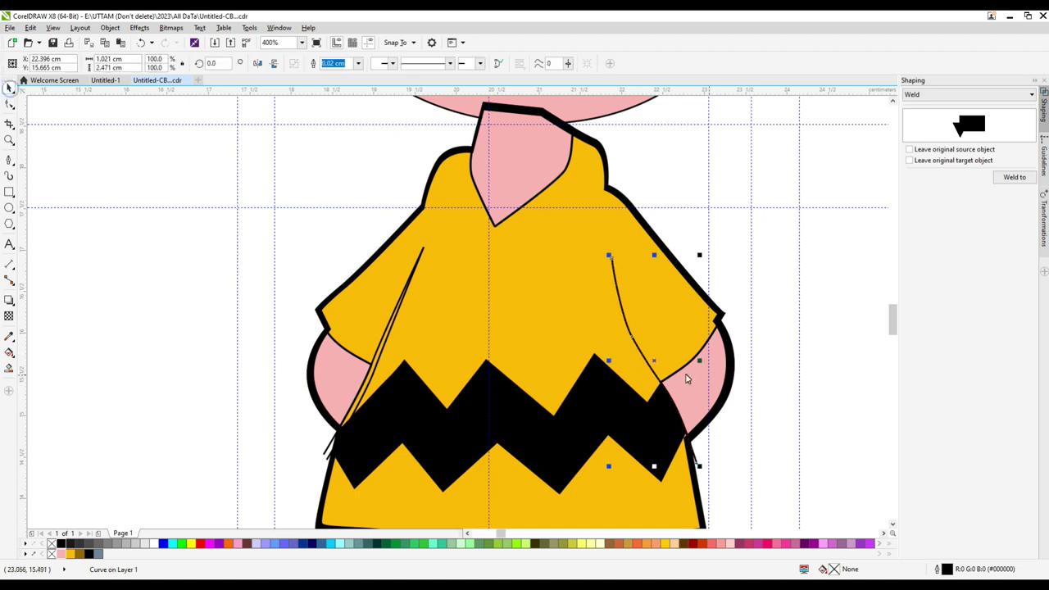
{"action": "scroll", "coordinate": [654, 384], "scroll_direction": "up", "scroll_amount": 2}
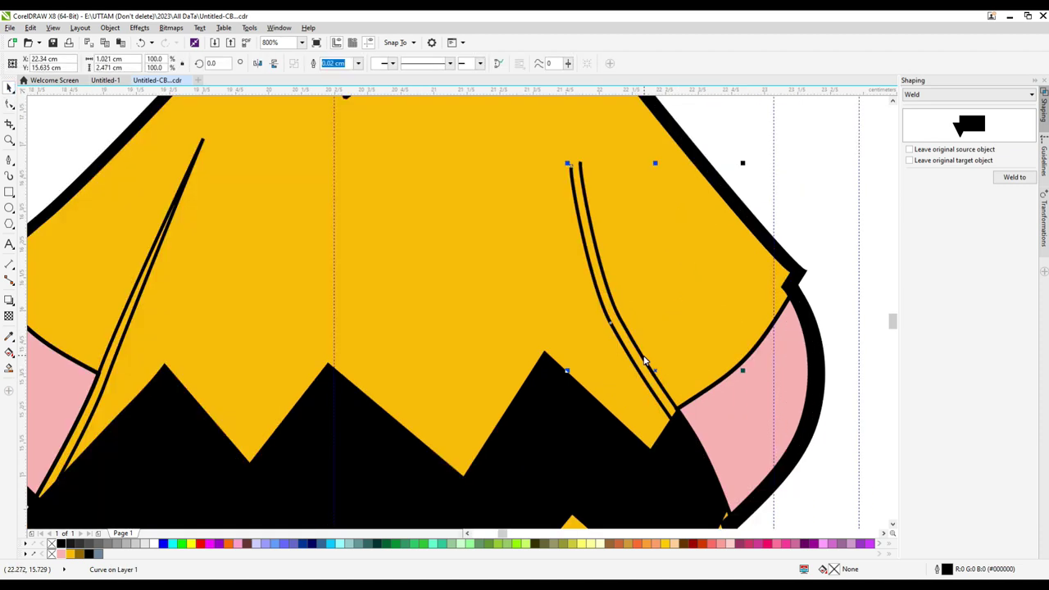
{"action": "key", "text": "space"}
{"action": "left_click_drag", "start_coordinate": [577, 166], "coordinate": [579, 164]}
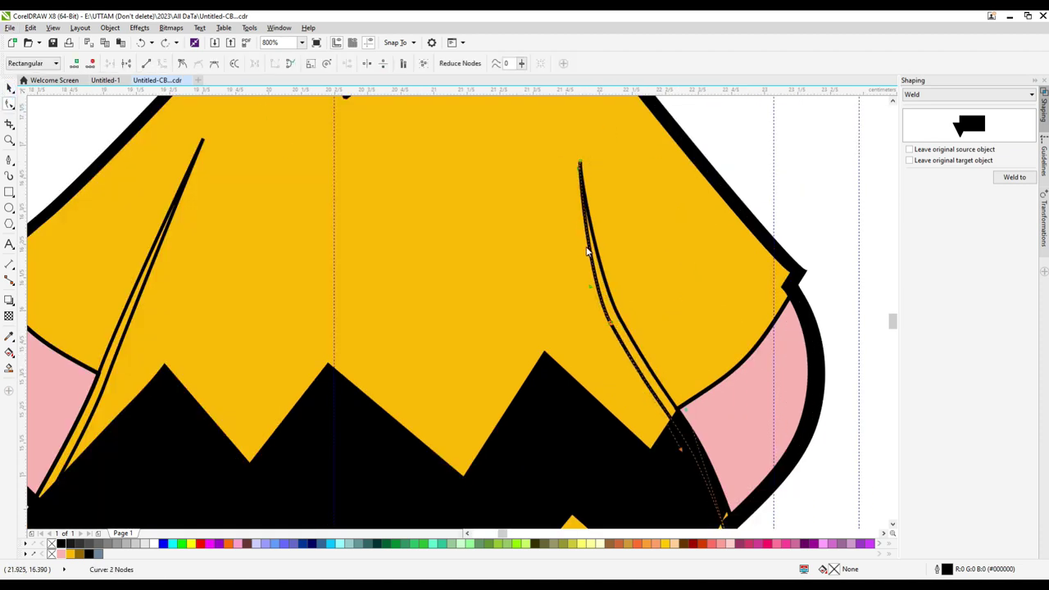
Step: Create Smart Fill shapes in the tapered gaps between both pairs of sleeve fold lines
{"action": "scroll", "coordinate": [502, 254], "scroll_direction": "down", "scroll_amount": 2}
{"action": "left_click", "coordinate": [9, 367]}
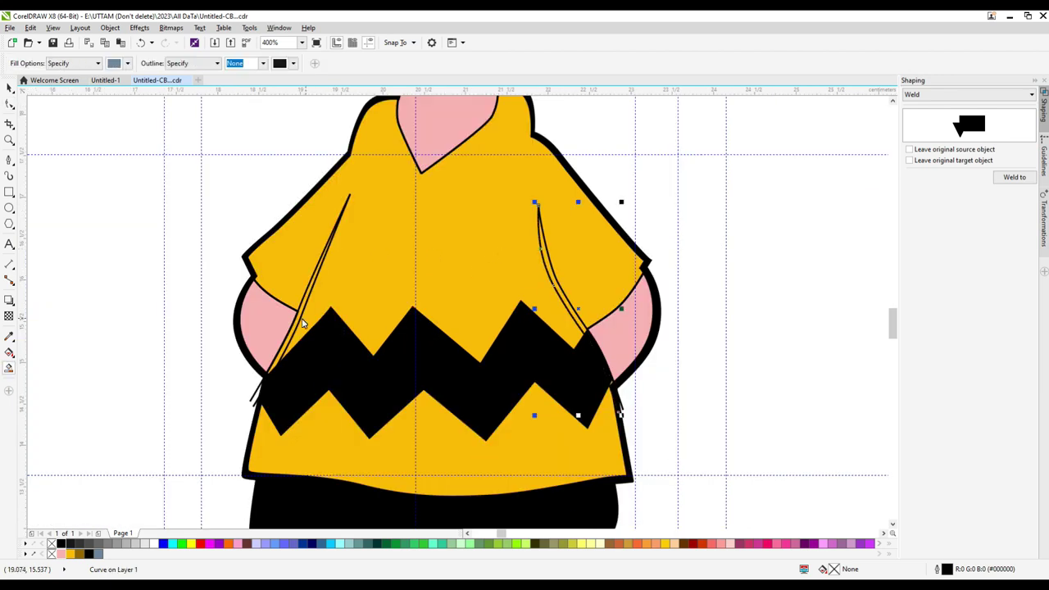
{"action": "left_click", "coordinate": [296, 319]}
{"action": "left_click", "coordinate": [9, 86]}
Step: Delete the thin construction lines around both tapered sleeve fold shapes
{"action": "left_click", "coordinate": [675, 356]}
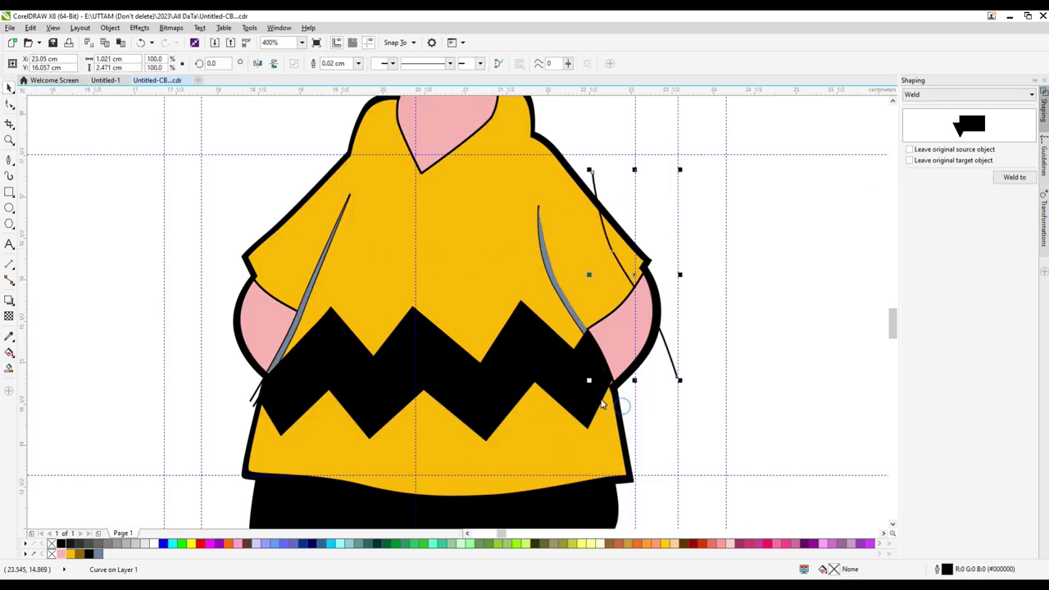
{"action": "left_click", "coordinate": [251, 400], "text": "shift"}
{"action": "right_click", "coordinate": [251, 400]}
{"action": "left_click", "coordinate": [292, 242]}
{"action": "left_click", "coordinate": [676, 375]}
{"action": "scroll", "coordinate": [563, 276], "scroll_direction": "up", "scroll_amount": 2}
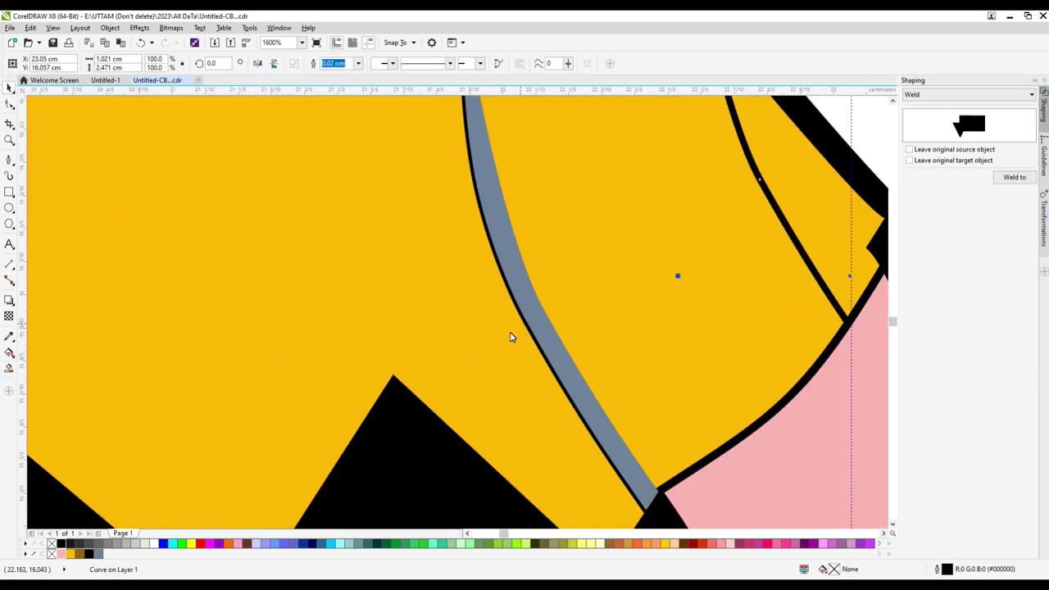
{"action": "left_click", "coordinate": [524, 327], "text": "shift"}
{"action": "right_click", "coordinate": [524, 326]}
{"action": "left_click", "coordinate": [571, 171]}
Step: Move the zigzag band's node below the right arm so the band reaches the shirt outline
{"action": "scroll", "coordinate": [545, 254], "scroll_direction": "down", "scroll_amount": 2}
{"action": "scroll", "coordinate": [583, 368], "scroll_direction": "up", "scroll_amount": 1}
{"action": "left_click", "coordinate": [585, 368]}
{"action": "left_click", "coordinate": [9, 104]}
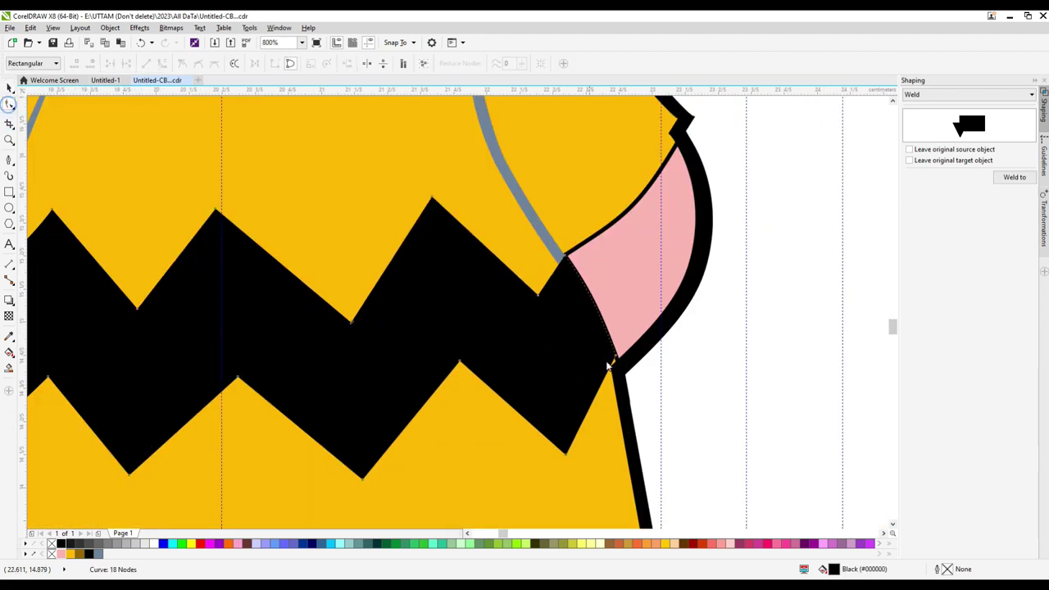
{"action": "scroll", "coordinate": [612, 365], "scroll_direction": "up", "scroll_amount": 2}
{"action": "left_click_drag", "start_coordinate": [642, 341], "coordinate": [662, 395]}
{"action": "scroll", "coordinate": [662, 399], "scroll_direction": "down", "scroll_amount": 6}
Step: Fill both sleeve fold shapes with black and duplicate the left arm's outline slightly higher into the sleeve
{"action": "key", "text": "space"}
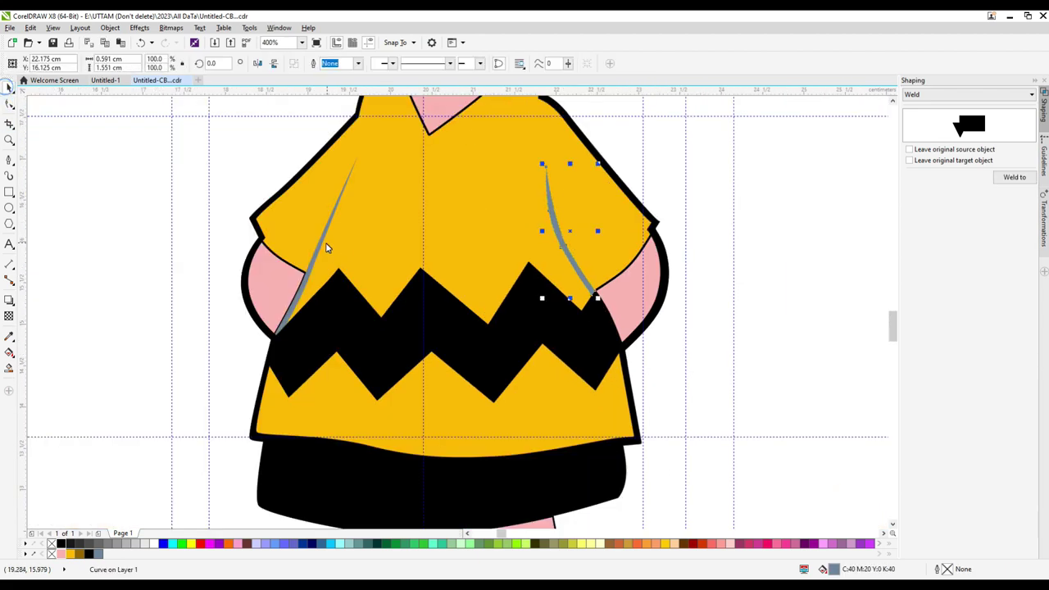
{"action": "left_click", "coordinate": [279, 259]}
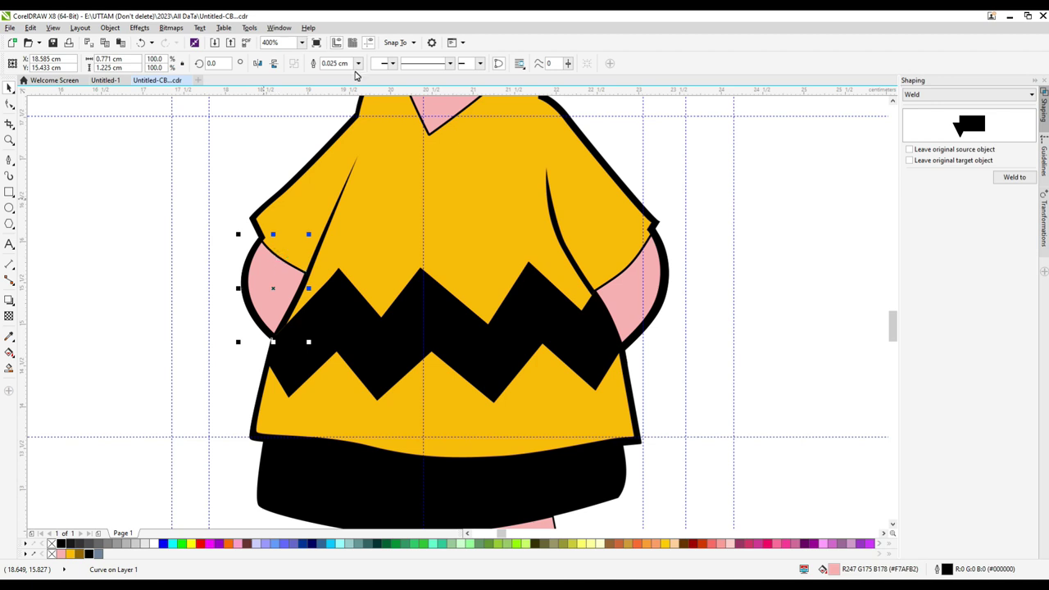
{"action": "key", "text": "shift+Page_Up"}
{"action": "scroll", "coordinate": [279, 242], "scroll_direction": "up", "scroll_amount": 3}
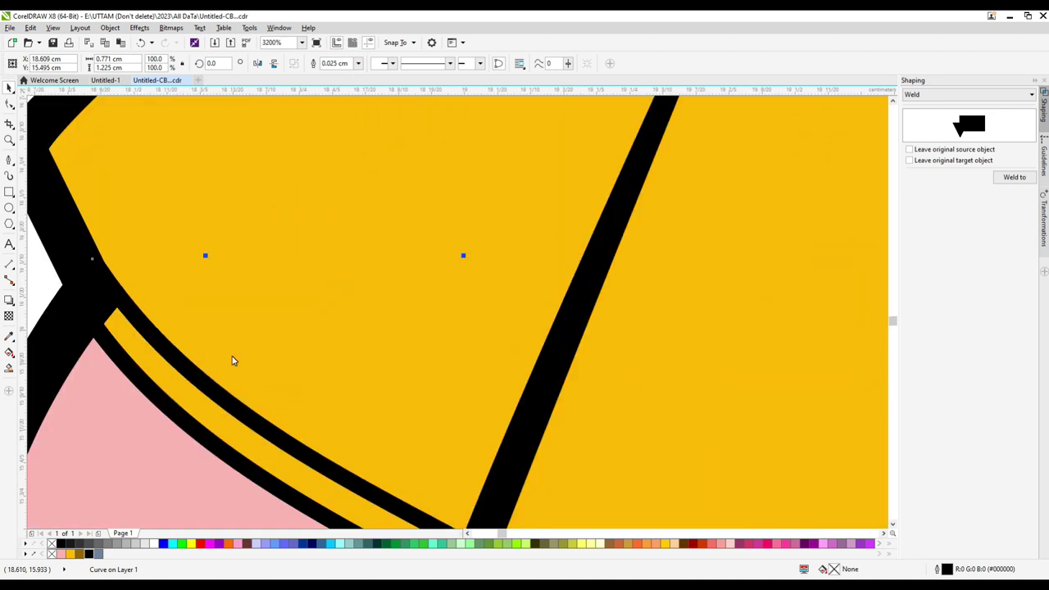
Step: Create a Smart Fill hem band between the left arm's two outlines and delete the duplicate arm outline
{"action": "scroll", "coordinate": [261, 355], "scroll_direction": "down", "scroll_amount": 2}
{"action": "left_click", "coordinate": [9, 370]}
{"action": "left_click", "coordinate": [256, 350]}
{"action": "key", "text": "space"}
{"action": "left_click", "coordinate": [260, 381]}
{"action": "scroll", "coordinate": [306, 359], "scroll_direction": "up", "scroll_amount": 1}
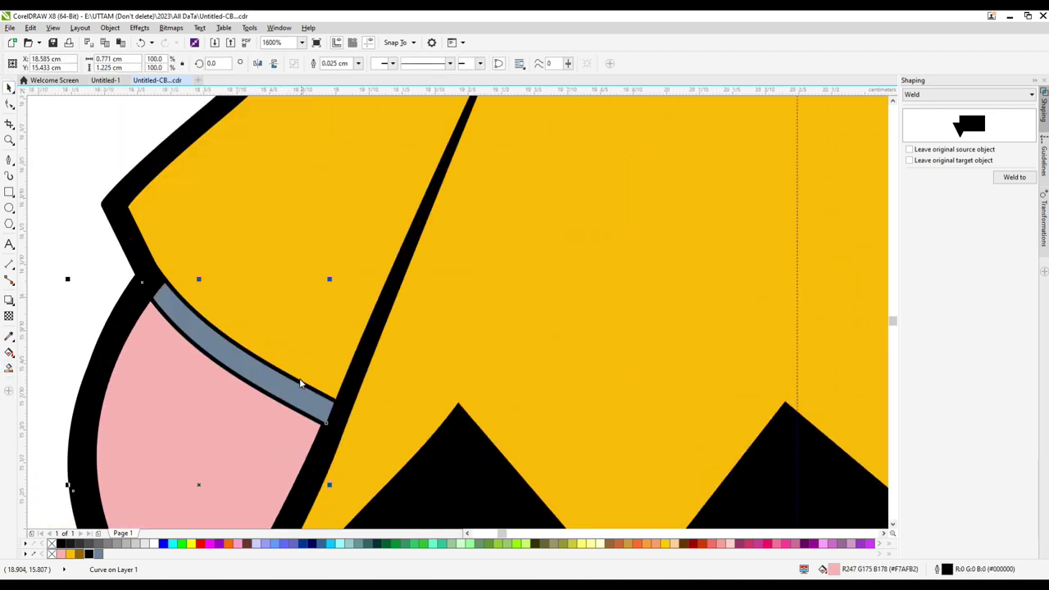
{"action": "left_click_drag", "start_coordinate": [294, 398], "coordinate": [306, 306]}
{"action": "right_click", "coordinate": [306, 306]}
{"action": "left_click", "coordinate": [355, 397]}
{"action": "scroll", "coordinate": [200, 319], "scroll_direction": "down", "scroll_amount": 2}
Step: Duplicate the right arm's outline slightly higher and create a Smart Fill hem band in the gap
{"action": "left_click", "coordinate": [556, 346]}
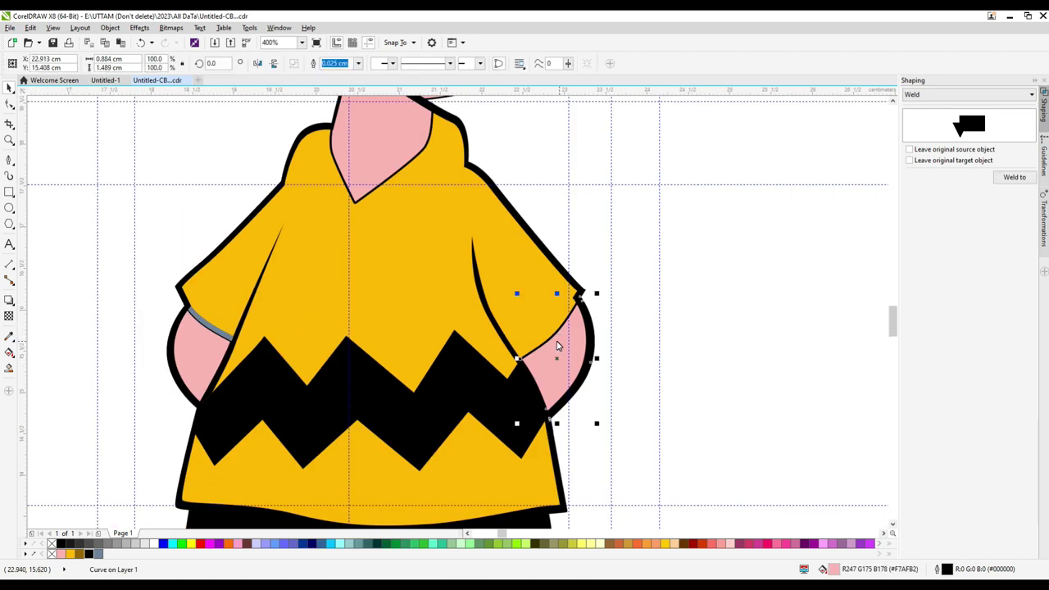
{"action": "scroll", "coordinate": [554, 356], "scroll_direction": "up", "scroll_amount": 2}
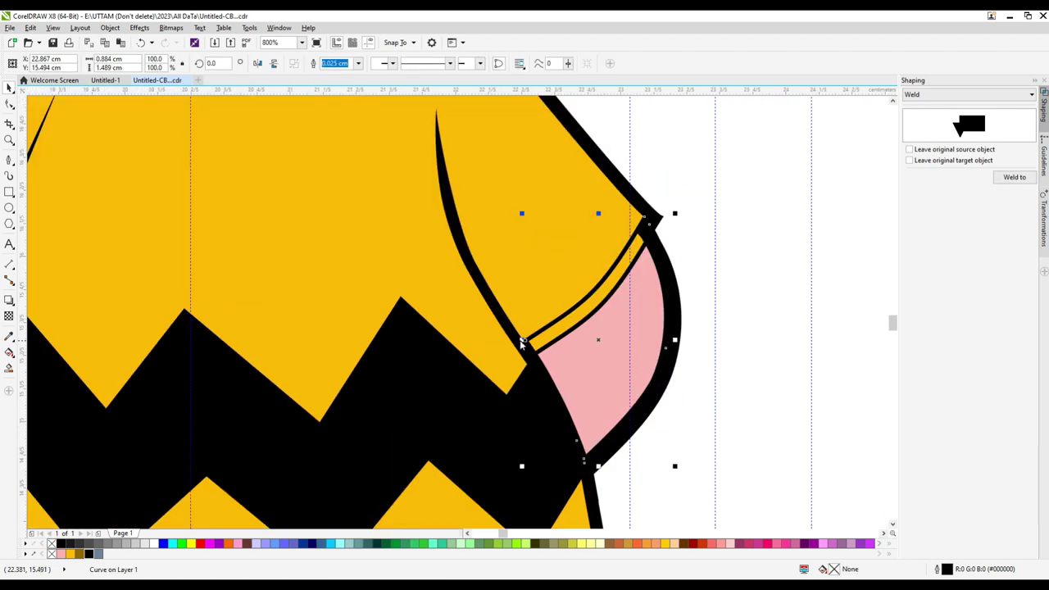
{"action": "left_click", "coordinate": [9, 368]}
{"action": "left_click", "coordinate": [546, 339]}
{"action": "key", "text": "space"}
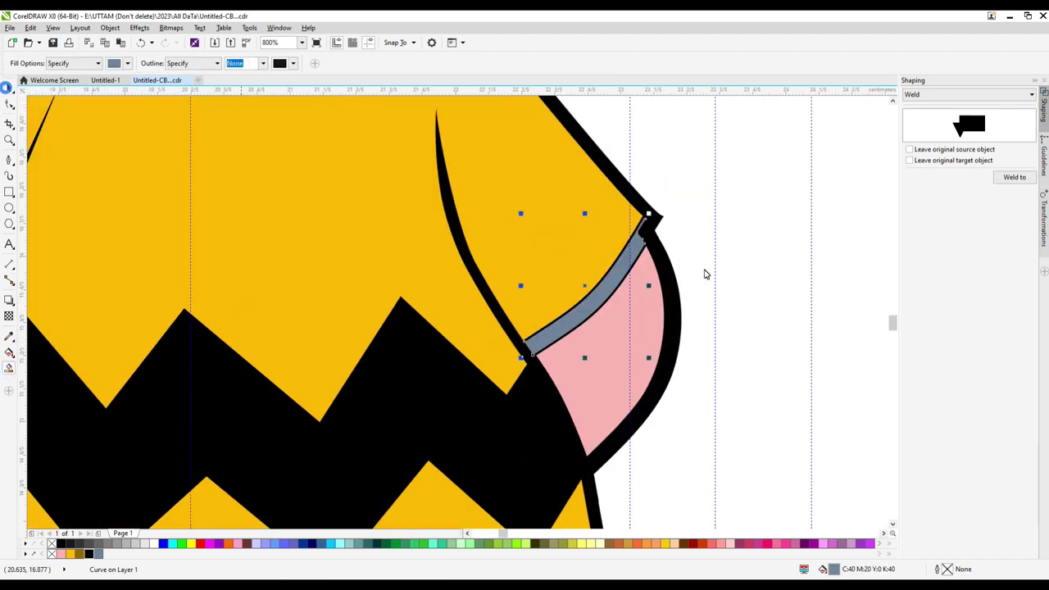
Step: Delete the duplicate outline of the right arm
{"action": "left_click", "coordinate": [705, 274]}
{"action": "left_click_drag", "start_coordinate": [595, 288], "coordinate": [702, 225]}
{"action": "right_click", "coordinate": [702, 226]}
{"action": "left_click", "coordinate": [726, 350]}
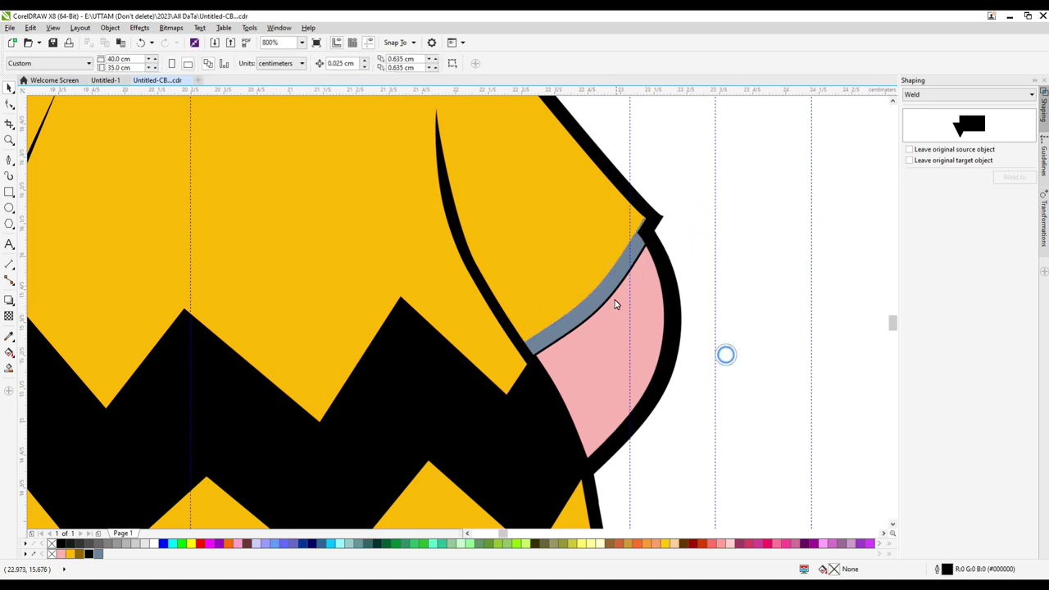
Step: Fill both sleeve hem bands with black and weld them to the thick body outline
{"action": "left_click", "coordinate": [609, 286]}
{"action": "scroll", "coordinate": [655, 283], "scroll_direction": "down", "scroll_amount": 2}
{"action": "left_click", "coordinate": [473, 284], "text": "shift"}
{"action": "scroll", "coordinate": [463, 254], "scroll_direction": "up", "scroll_amount": 2}
{"action": "left_click", "coordinate": [318, 67]}
Step: Weld both black sleeve fold shapes to the thick body outline
{"action": "left_click", "coordinate": [566, 312], "text": "shift"}
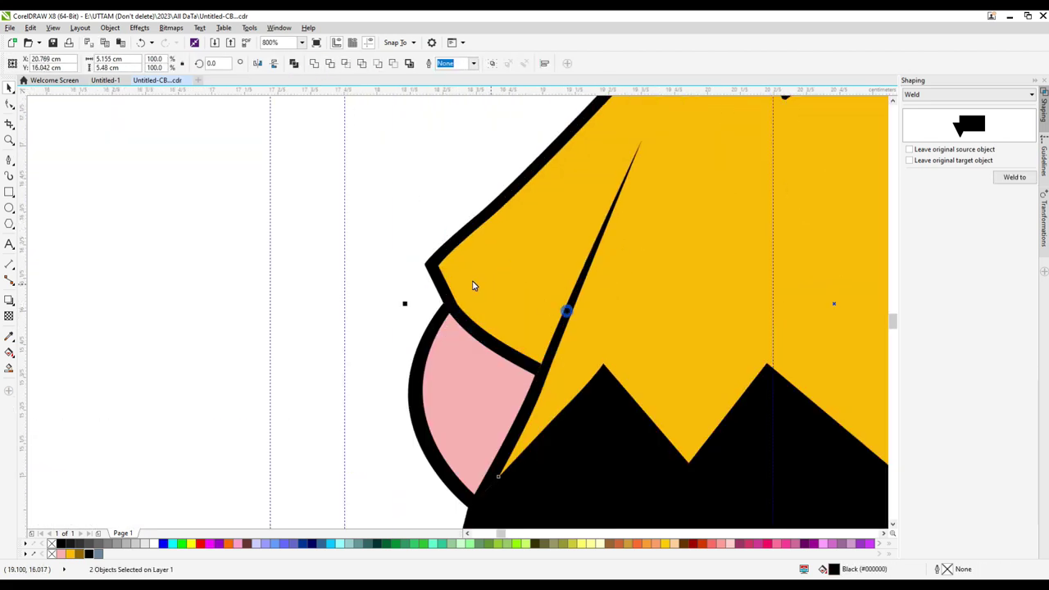
{"action": "scroll", "coordinate": [475, 286], "scroll_direction": "down", "scroll_amount": 2}
{"action": "left_click", "coordinate": [616, 286], "text": "shift"}
{"action": "left_click", "coordinate": [315, 64]}
{"action": "left_click", "coordinate": [730, 255]}
{"action": "scroll", "coordinate": [591, 272], "scroll_direction": "down", "scroll_amount": 1}
{"action": "scroll", "coordinate": [643, 368], "scroll_direction": "up", "scroll_amount": 3}
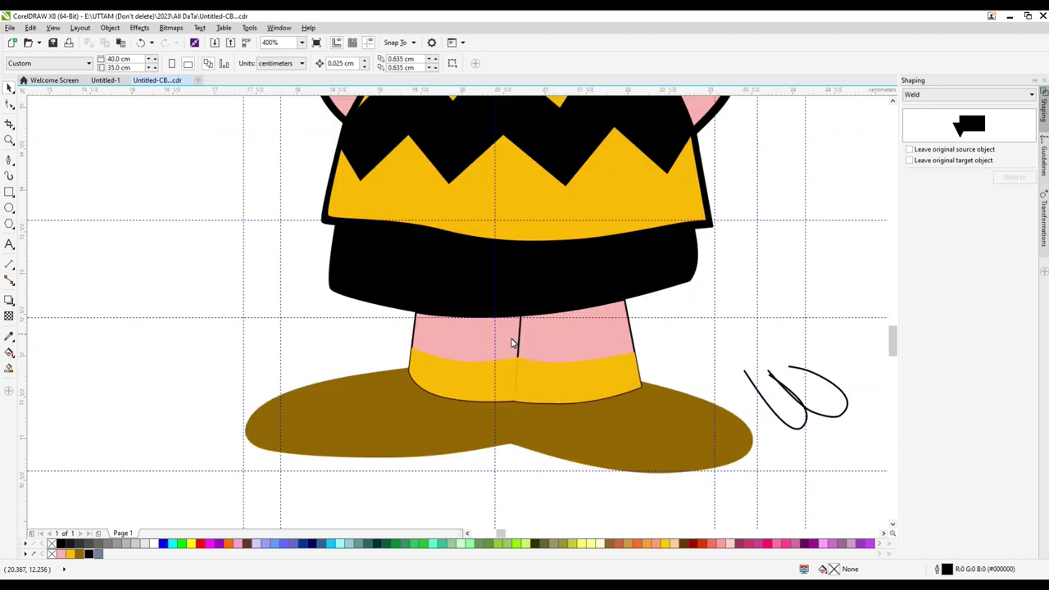
Step: Thicken the black outlines of both socks, the legs and the brown shoes
{"action": "left_click", "coordinate": [459, 370]}
{"action": "left_click", "coordinate": [473, 63]}
{"action": "left_click", "coordinate": [474, 72]}
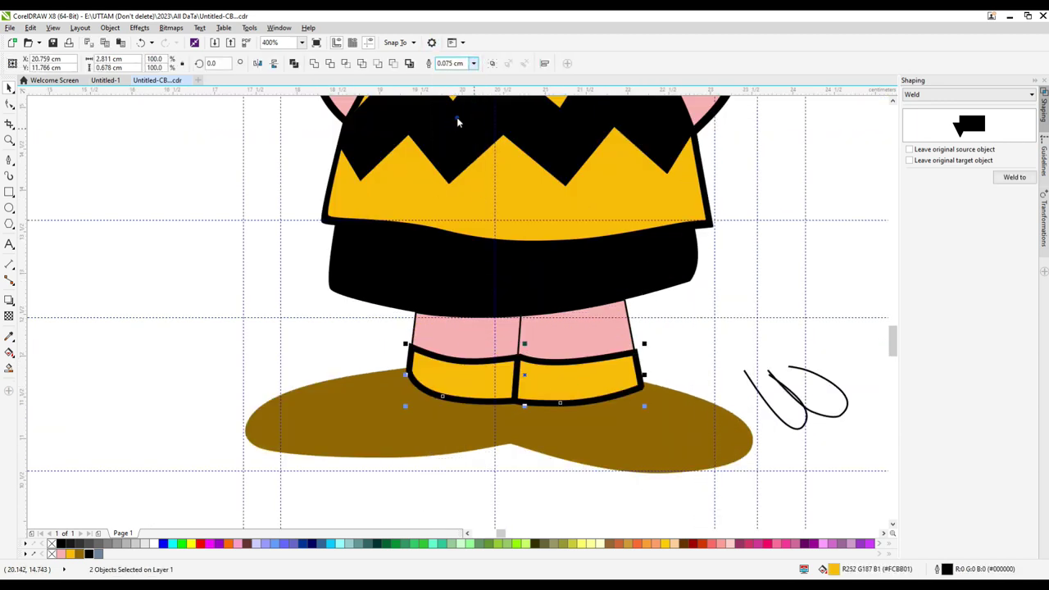
{"action": "left_click", "coordinate": [447, 331]}
{"action": "left_click", "coordinate": [346, 65]}
{"action": "left_click", "coordinate": [344, 417], "text": "shift"}
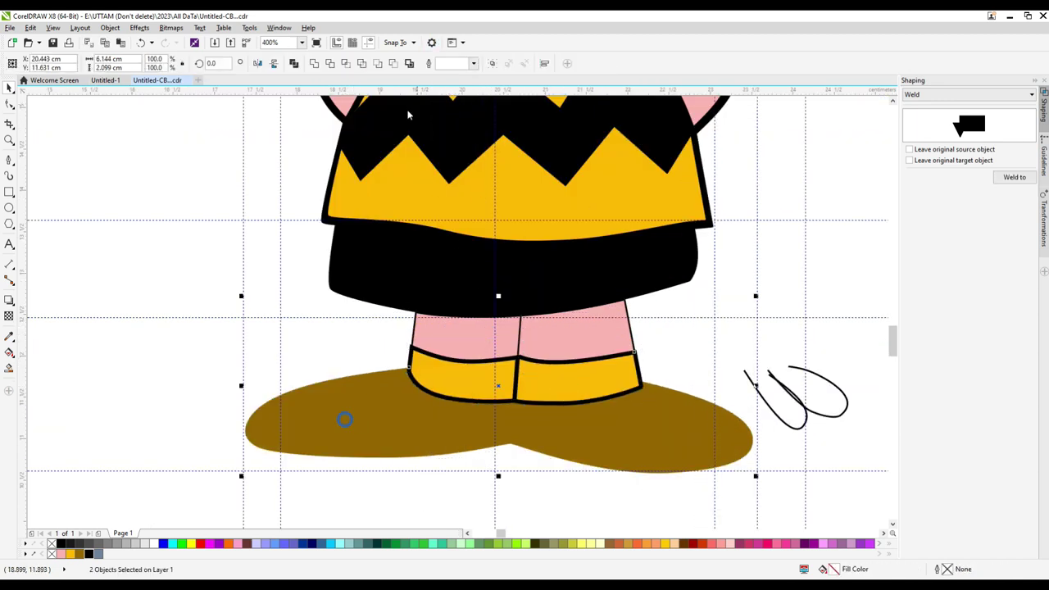
{"action": "left_click", "coordinate": [473, 63]}
{"action": "left_click", "coordinate": [457, 119]}
Step: Duplicate the dividing line between the legs just beside it and Smart Fill the gap between the two lines
{"action": "left_click", "coordinate": [520, 345]}
{"action": "scroll", "coordinate": [516, 346], "scroll_direction": "up", "scroll_amount": 2}
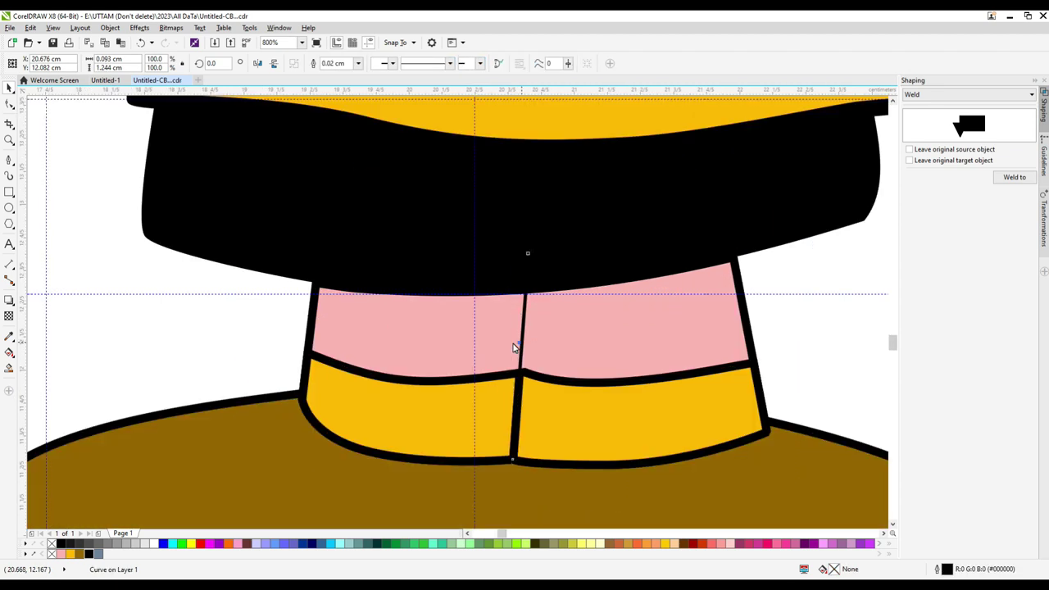
{"action": "scroll", "coordinate": [528, 351], "scroll_direction": "up", "scroll_amount": 1}
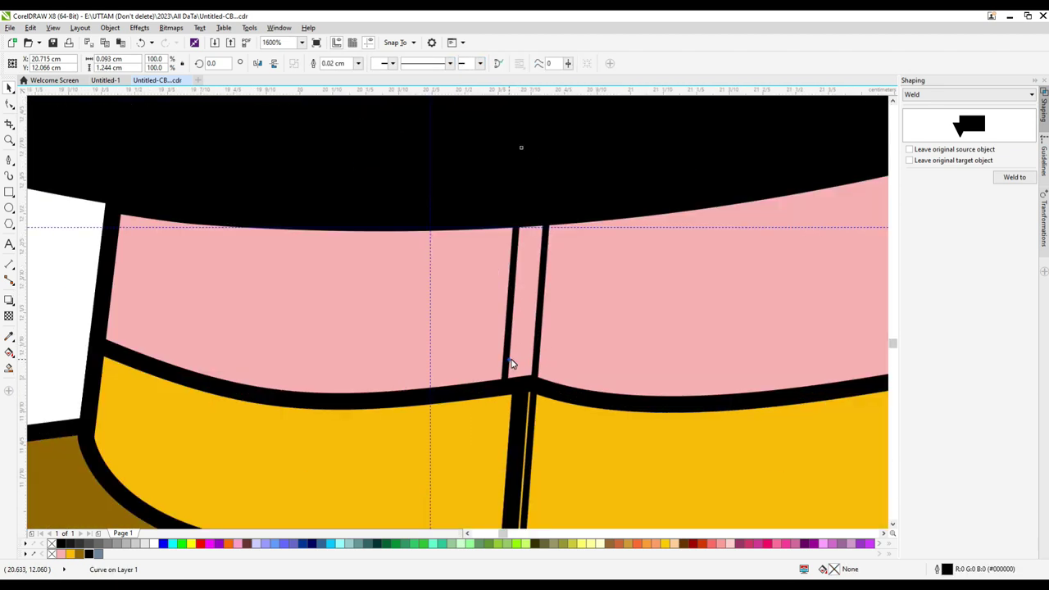
{"action": "left_click", "coordinate": [7, 372]}
{"action": "left_click", "coordinate": [522, 331]}
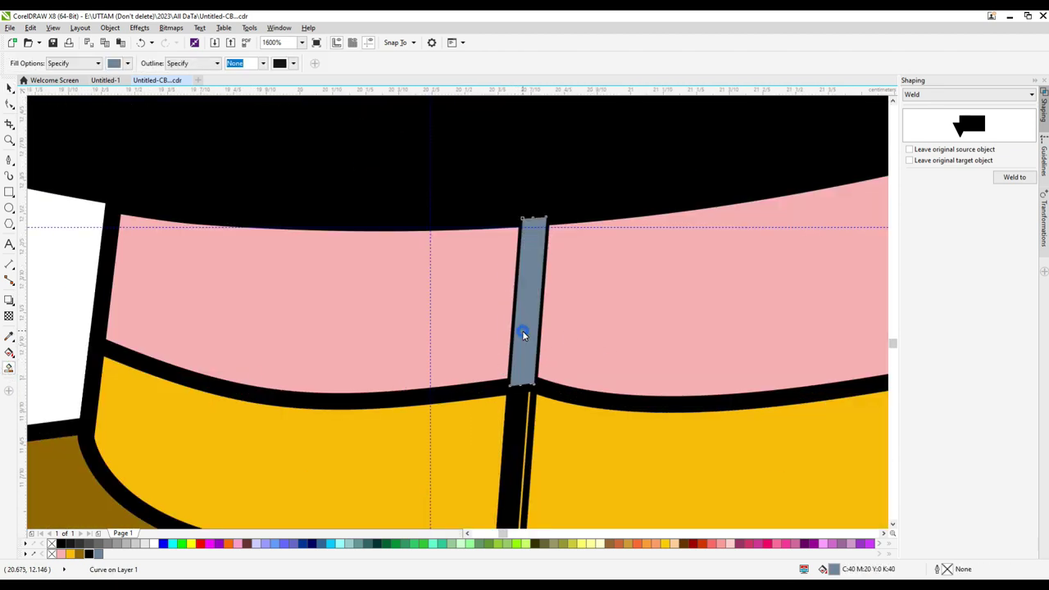
Step: Smart Fill the narrow gaps along the dividing line between the two yellow socks
{"action": "left_click", "coordinate": [6, 90]}
{"action": "scroll", "coordinate": [513, 287], "scroll_direction": "down", "scroll_amount": 1}
{"action": "scroll", "coordinate": [513, 399], "scroll_direction": "up", "scroll_amount": 1}
{"action": "left_click", "coordinate": [8, 369]}
{"action": "scroll", "coordinate": [503, 421], "scroll_direction": "up", "scroll_amount": 2}
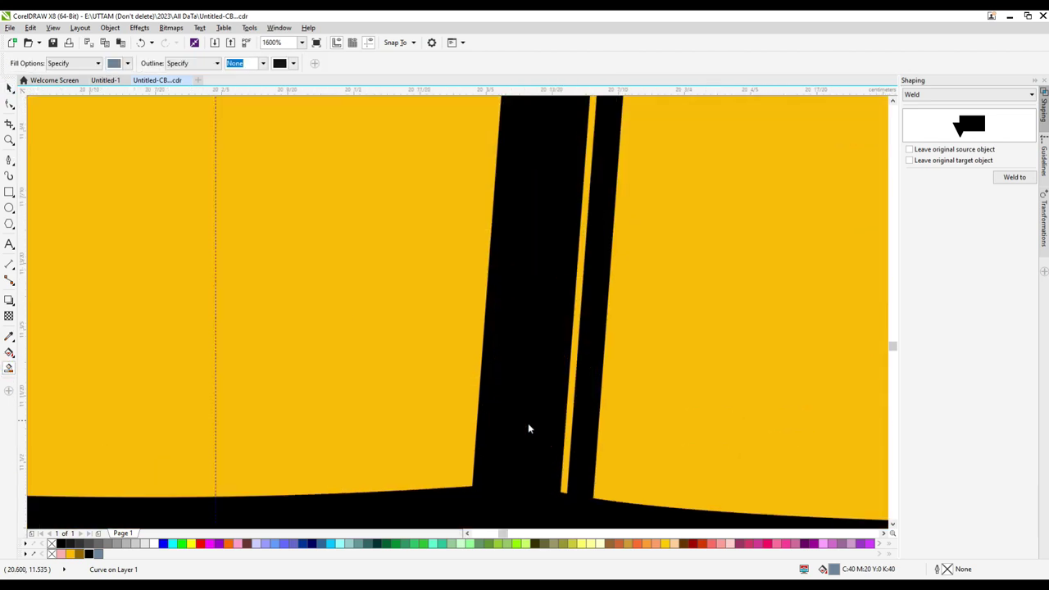
{"action": "left_click", "coordinate": [569, 440]}
{"action": "scroll", "coordinate": [537, 375], "scroll_direction": "down", "scroll_amount": 1}
{"action": "left_click", "coordinate": [536, 373]}
{"action": "scroll", "coordinate": [536, 373], "scroll_direction": "down", "scroll_amount": 1}
Step: Select the three Smart Fill pieces between the legs and socks and fill them with black
{"action": "left_click", "coordinate": [6, 88]}
{"action": "scroll", "coordinate": [527, 383], "scroll_direction": "up", "scroll_amount": 1}
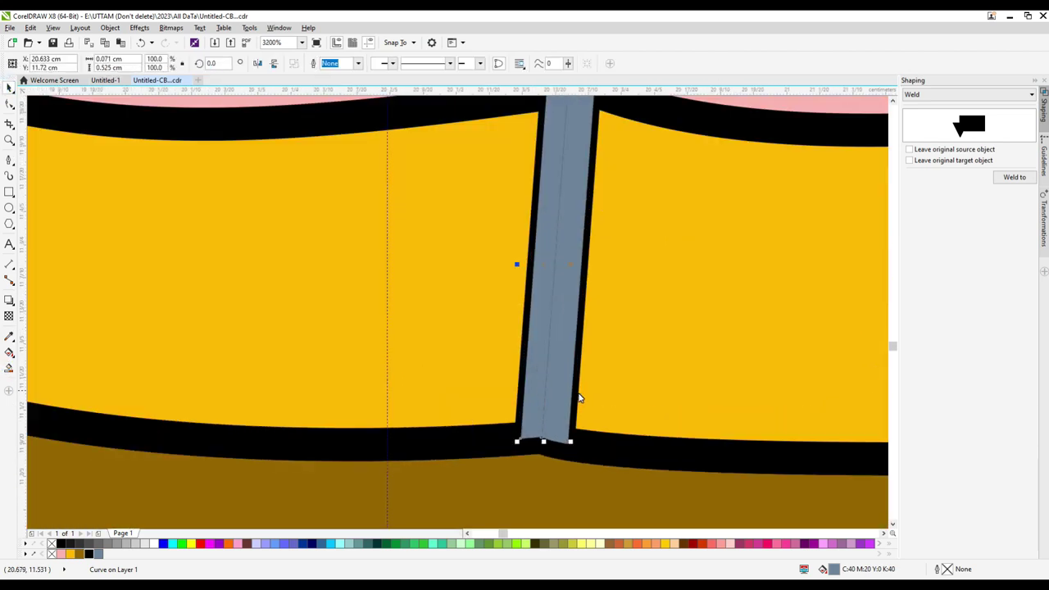
{"action": "left_click", "coordinate": [520, 395], "text": "shift"}
{"action": "right_click", "coordinate": [520, 395]}
{"action": "left_click", "coordinate": [567, 239]}
{"action": "scroll", "coordinate": [522, 358], "scroll_direction": "down", "scroll_amount": 3}
{"action": "left_click_drag", "start_coordinate": [490, 433], "coordinate": [571, 270]}
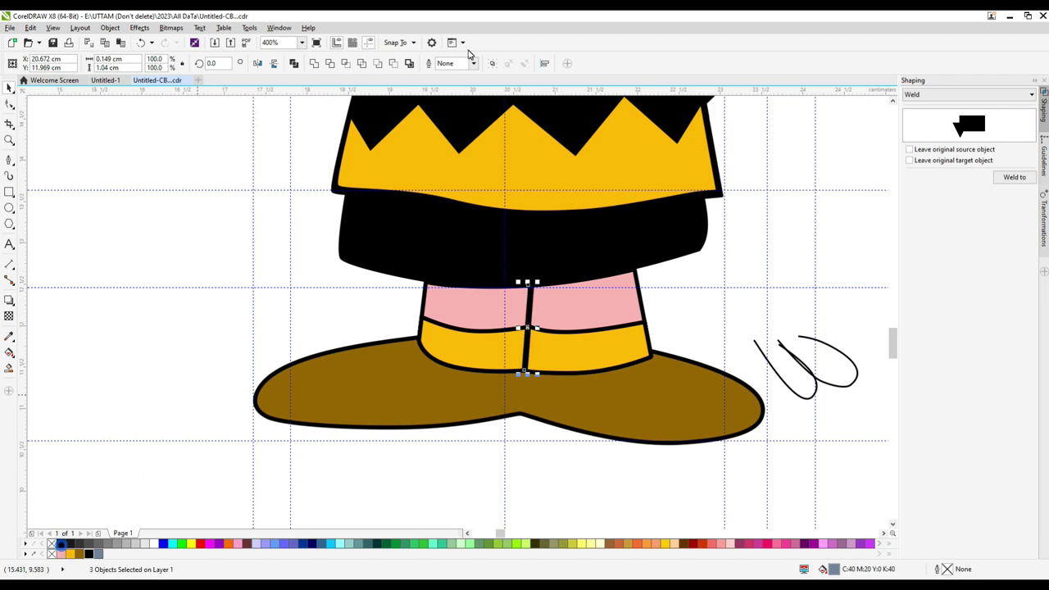
{"action": "key", "text": "Escape"}
{"action": "scroll", "coordinate": [463, 426], "scroll_direction": "down", "scroll_amount": 2}
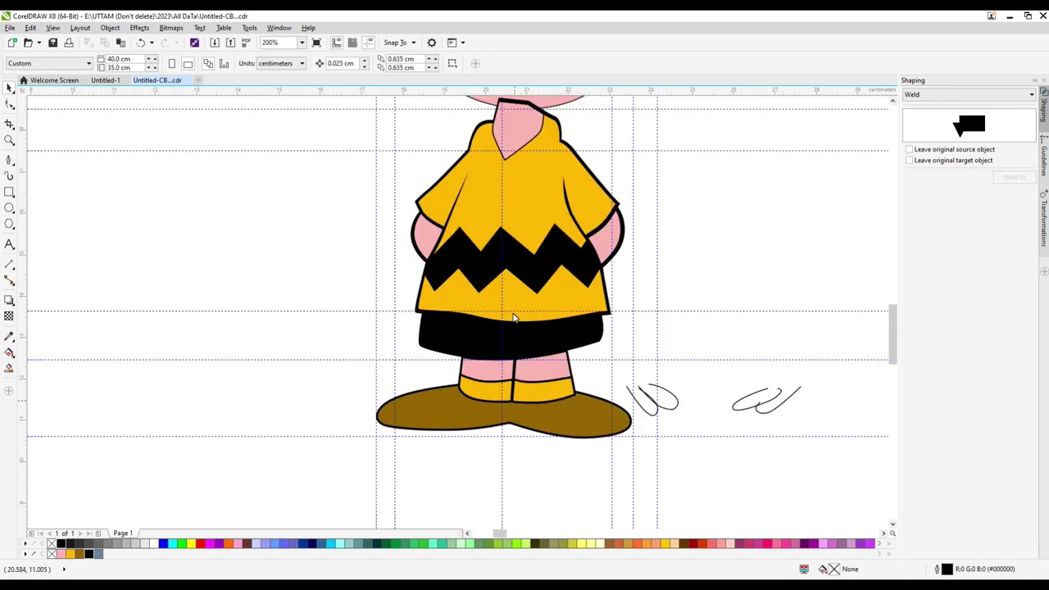
Step: Set the head shape's outline width to 0.05 cm
{"action": "left_click", "coordinate": [542, 182]}
{"action": "left_click", "coordinate": [357, 64]}
{"action": "left_click", "coordinate": [345, 129]}
{"action": "scroll", "coordinate": [601, 201], "scroll_direction": "up", "scroll_amount": 1}
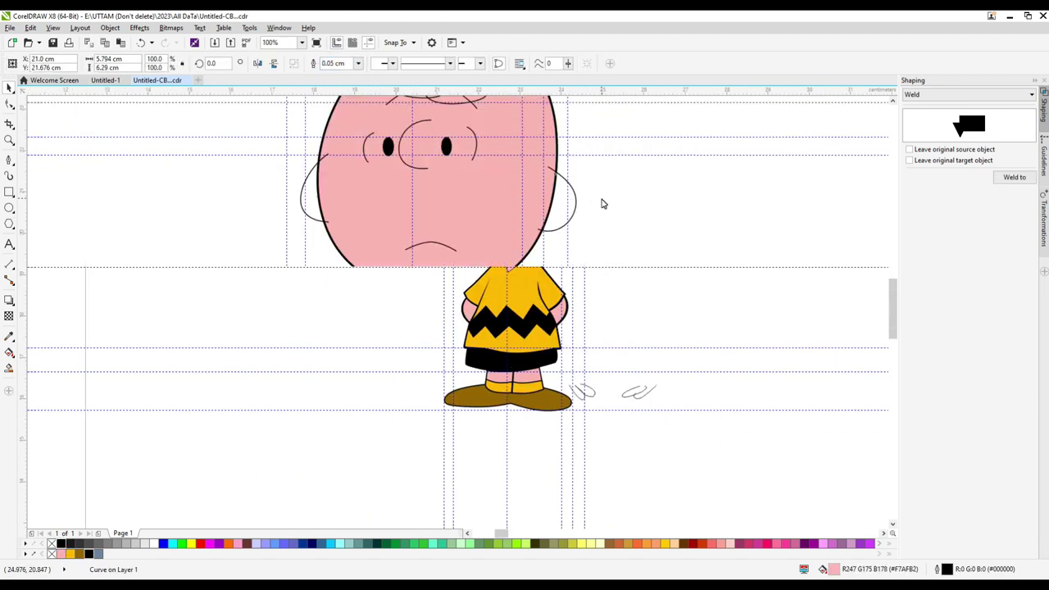
Step: Create filled shapes from both ear outlines with Smart Fill and remove the outlines of the new shapes
{"action": "left_click", "coordinate": [9, 368]}
{"action": "left_click", "coordinate": [313, 192]}
{"action": "left_click", "coordinate": [9, 87]}
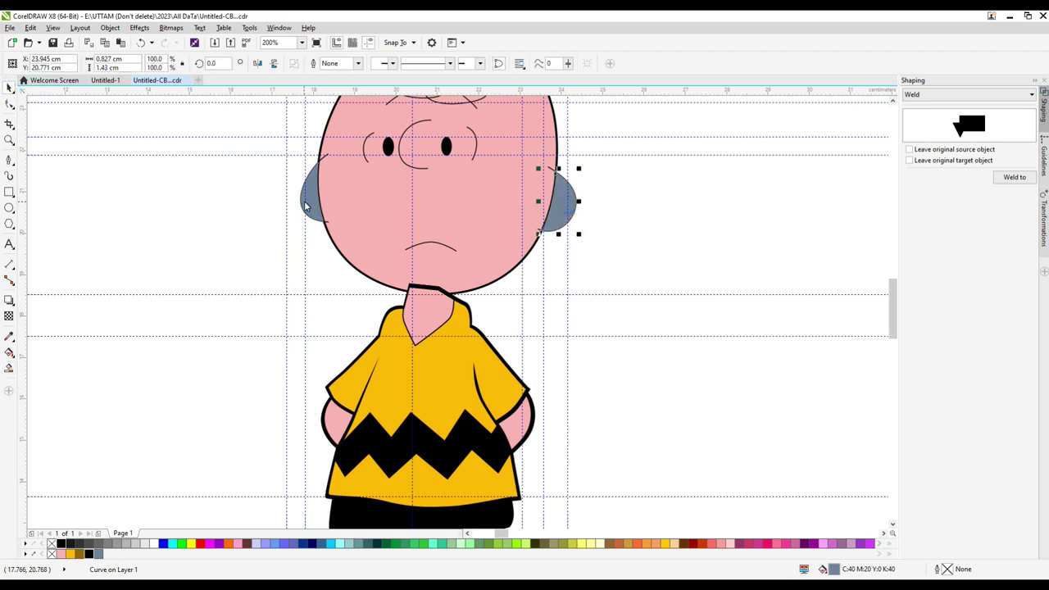
{"action": "left_click", "coordinate": [306, 205], "text": "shift"}
{"action": "left_click", "coordinate": [473, 63]}
{"action": "left_click", "coordinate": [464, 75]}
{"action": "key", "text": "Escape"}
Step: Delete the two original open ear curves on either side of the head
{"action": "scroll", "coordinate": [538, 229], "scroll_direction": "up", "scroll_amount": 1}
{"action": "left_click", "coordinate": [538, 231]}
{"action": "scroll", "coordinate": [118, 218], "scroll_direction": "up", "scroll_amount": 1}
{"action": "left_click", "coordinate": [117, 216], "text": "shift"}
{"action": "right_click", "coordinate": [118, 216]}
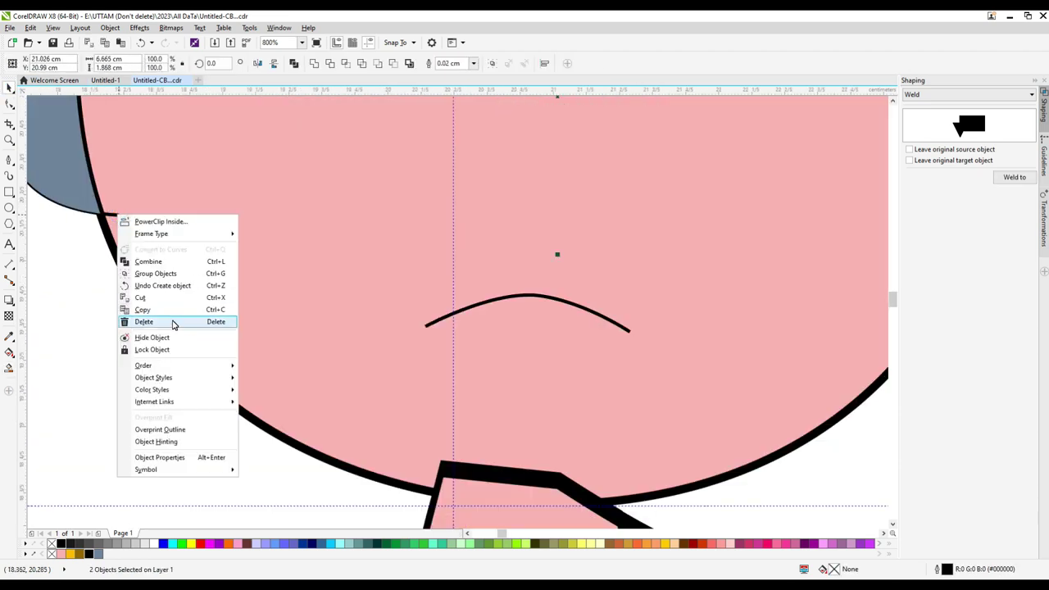
{"action": "left_click", "coordinate": [173, 323]}
Step: Give both filled ears a 0.05 cm outline and the same pink fill as the head
{"action": "scroll", "coordinate": [538, 279], "scroll_direction": "down", "scroll_amount": 2}
{"action": "left_click", "coordinate": [417, 245]}
{"action": "left_click", "coordinate": [668, 239], "text": "shift"}
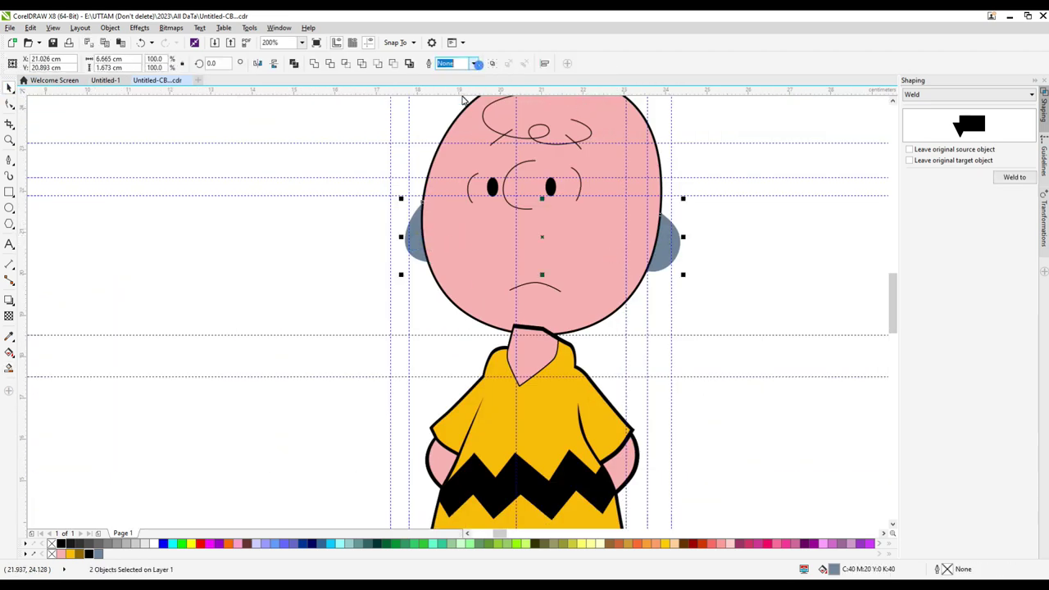
{"action": "left_click", "coordinate": [458, 115]}
{"action": "left_click", "coordinate": [62, 554]}
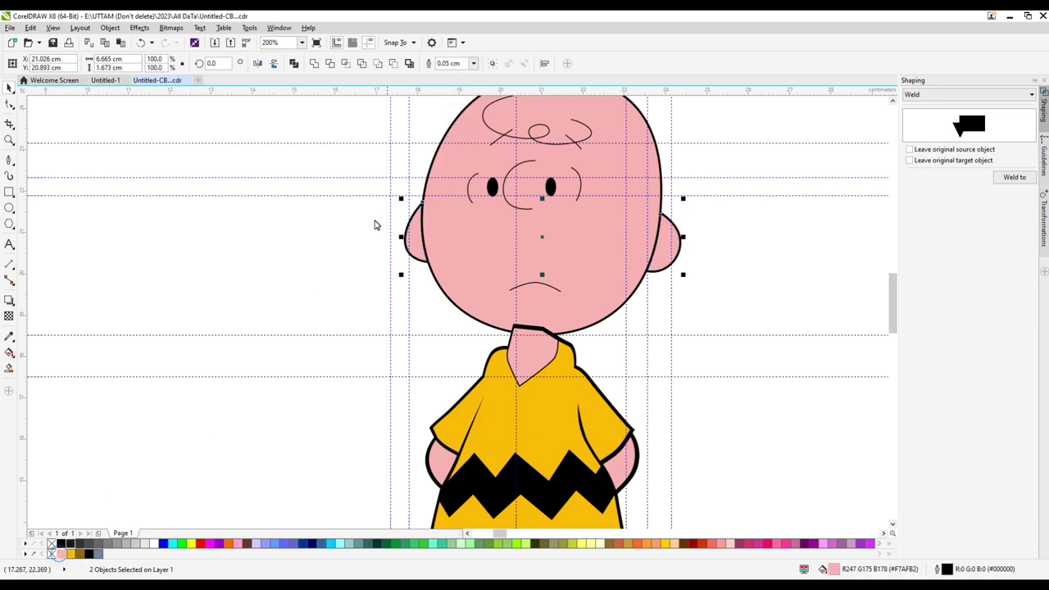
Step: Select the head with its ears and facial features and bring them in front of the body
{"action": "left_click", "coordinate": [375, 222]}
{"action": "scroll", "coordinate": [504, 238], "scroll_direction": "down", "scroll_amount": 1}
{"action": "right_click", "coordinate": [531, 230]}
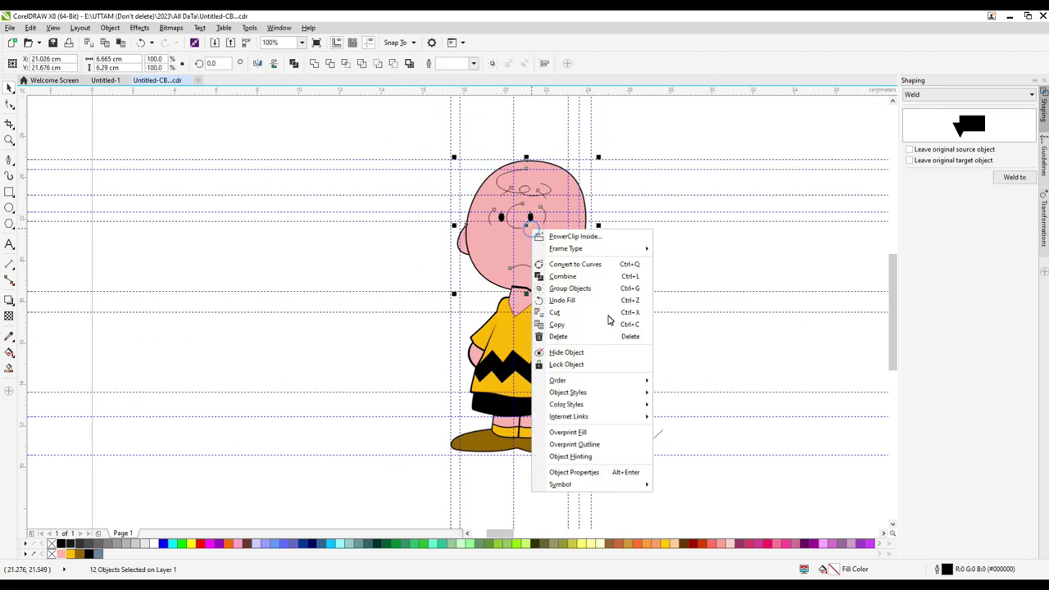
{"action": "mouse_move", "coordinate": [619, 382]}
{"action": "left_click", "coordinate": [707, 412]}
{"action": "left_click", "coordinate": [703, 323]}
Step: Duplicate the forehead hair curl with a slight offset, stretching the copy's height to 109.1%
{"action": "scroll", "coordinate": [525, 190], "scroll_direction": "up", "scroll_amount": 2}
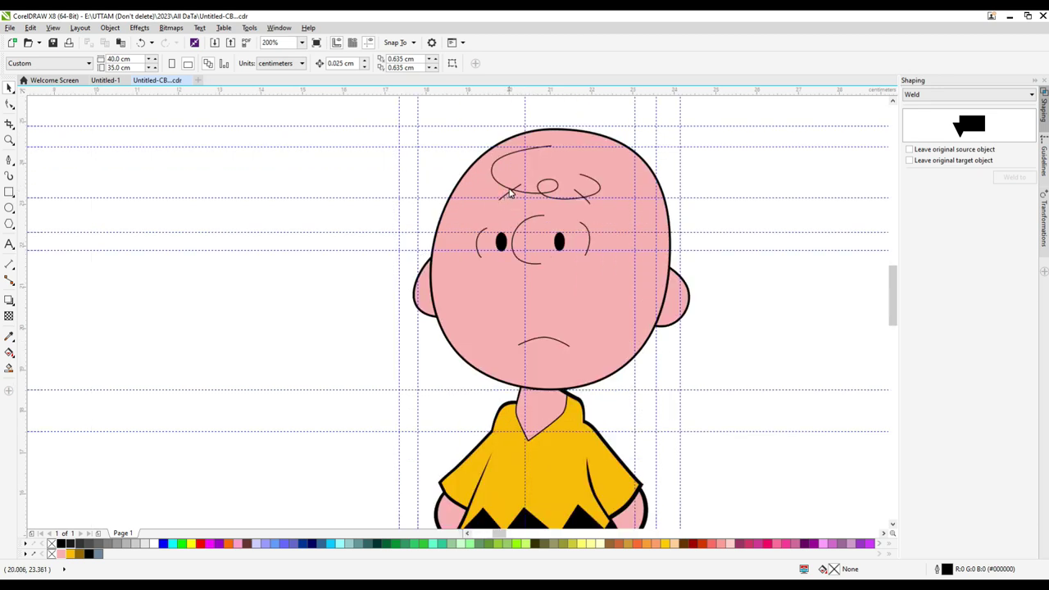
{"action": "left_click", "coordinate": [541, 176]}
{"action": "left_click_drag", "start_coordinate": [541, 179], "coordinate": [539, 178]}
{"action": "right_click", "coordinate": [539, 177]}
{"action": "scroll", "coordinate": [531, 156], "scroll_direction": "up", "scroll_amount": 1}
{"action": "left_click", "coordinate": [529, 140]}
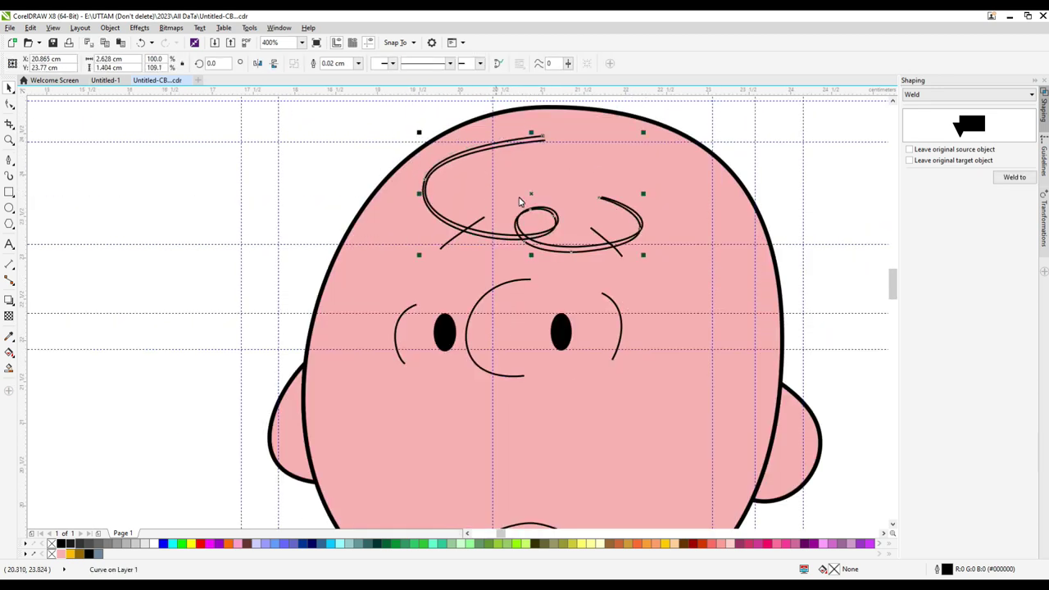
Step: Reshape the small loop of the duplicated hair curl so it runs evenly around the original loop
{"action": "scroll", "coordinate": [653, 218], "scroll_direction": "up", "scroll_amount": 1}
{"action": "key", "text": "F10"}
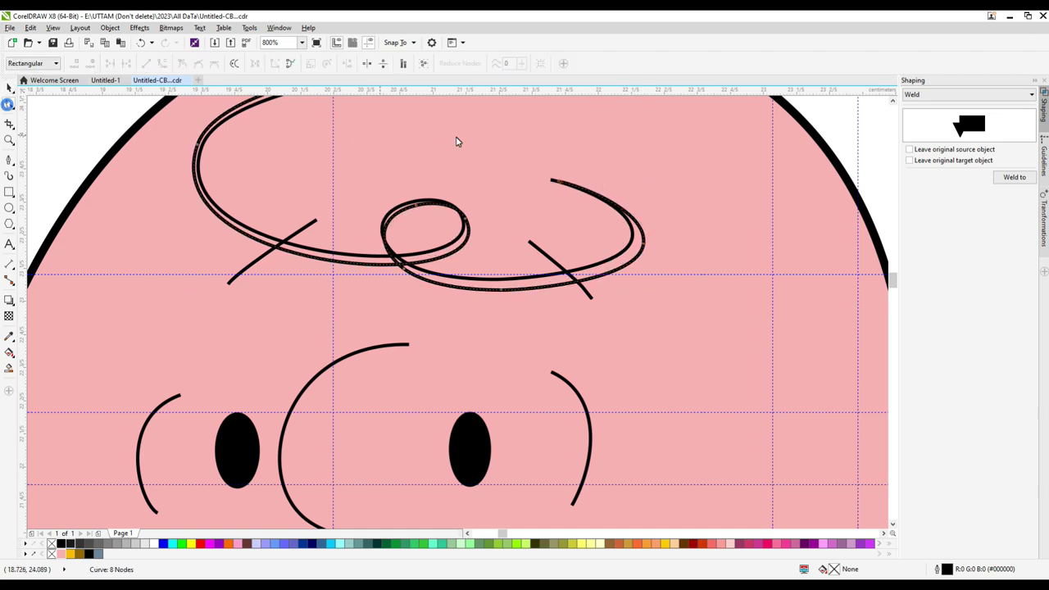
{"action": "scroll", "coordinate": [494, 265], "scroll_direction": "down", "scroll_amount": 1}
{"action": "scroll", "coordinate": [350, 197], "scroll_direction": "up", "scroll_amount": 1}
{"action": "scroll", "coordinate": [341, 215], "scroll_direction": "up", "scroll_amount": 1}
{"action": "scroll", "coordinate": [343, 217], "scroll_direction": "down", "scroll_amount": 1}
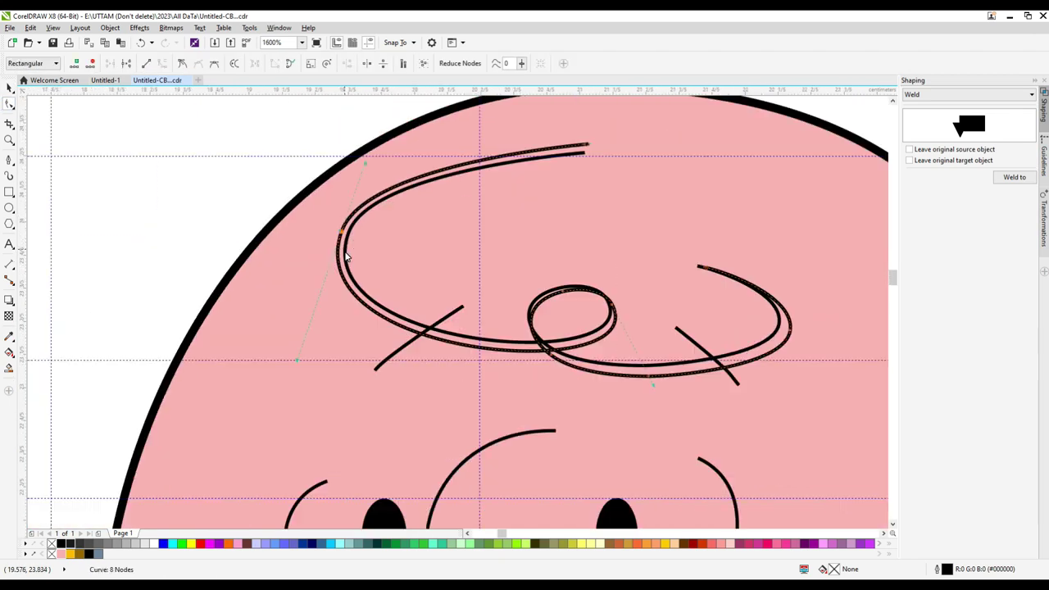
{"action": "scroll", "coordinate": [531, 382], "scroll_direction": "up", "scroll_amount": 1}
{"action": "left_click_drag", "start_coordinate": [557, 277], "coordinate": [570, 249]}
{"action": "left_click", "coordinate": [513, 262]}
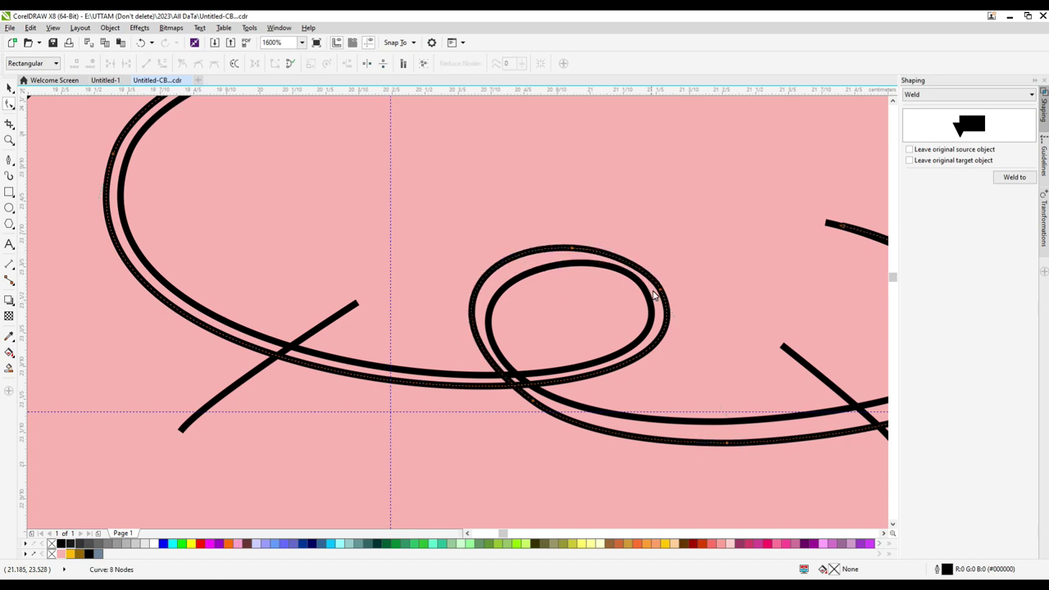
{"action": "left_click", "coordinate": [527, 382]}
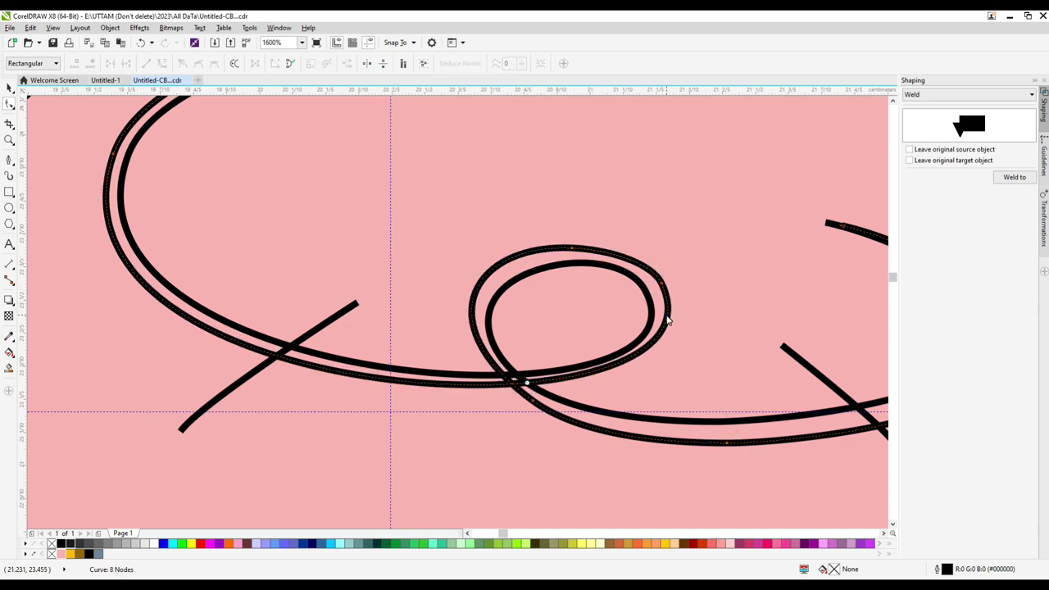
Step: Adjust the lower and right arcs of the duplicated curl and bring its ends onto the original curl's ends
{"action": "scroll", "coordinate": [603, 295], "scroll_direction": "down", "scroll_amount": 1}
{"action": "scroll", "coordinate": [627, 310], "scroll_direction": "up", "scroll_amount": 1}
{"action": "left_click_drag", "start_coordinate": [352, 444], "coordinate": [352, 435]}
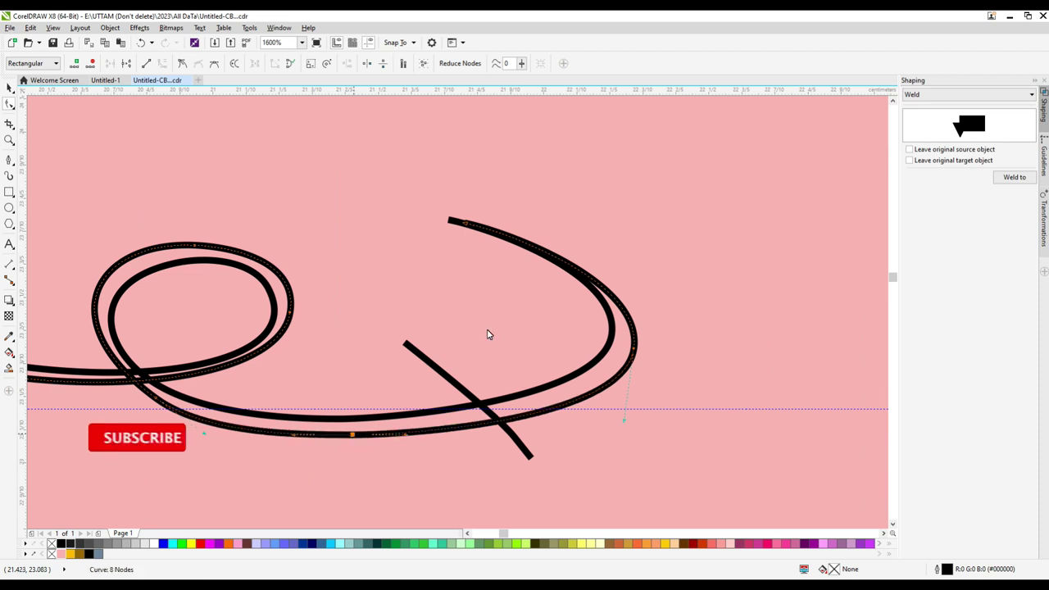
{"action": "left_click_drag", "start_coordinate": [546, 256], "coordinate": [548, 245]}
{"action": "scroll", "coordinate": [468, 223], "scroll_direction": "up", "scroll_amount": 1}
{"action": "left_click_drag", "start_coordinate": [468, 223], "coordinate": [435, 216]}
{"action": "scroll", "coordinate": [662, 285], "scroll_direction": "down", "scroll_amount": 2}
{"action": "scroll", "coordinate": [478, 148], "scroll_direction": "up", "scroll_amount": 1}
{"action": "left_click_drag", "start_coordinate": [424, 152], "coordinate": [398, 172]}
Step: Weld the original hair curl and its duplicate into one object
{"action": "left_click", "coordinate": [9, 88]}
{"action": "left_click", "coordinate": [358, 185], "text": "shift"}
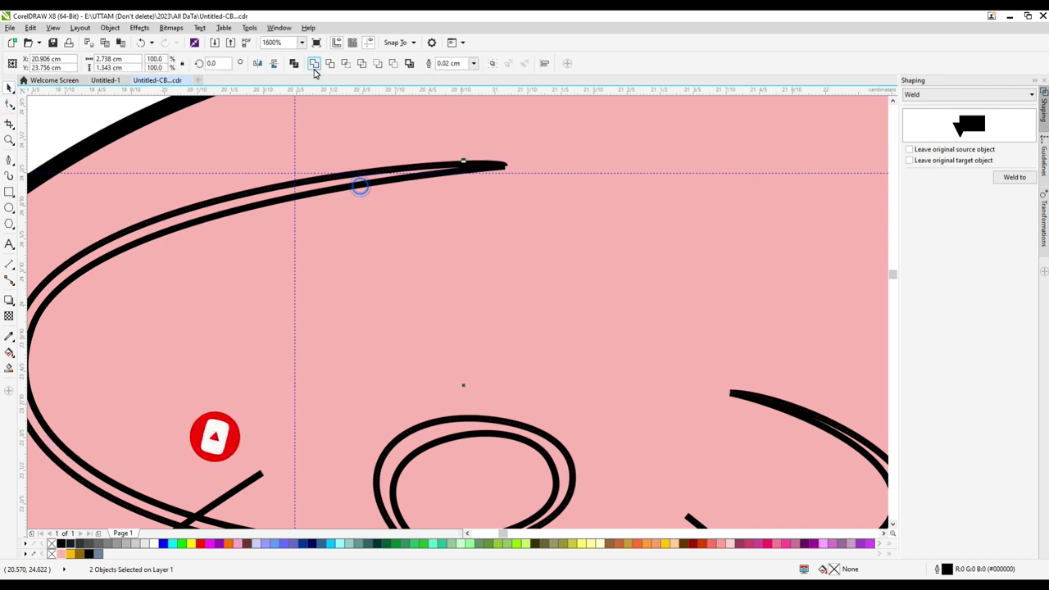
{"action": "left_click", "coordinate": [314, 64]}
Step: Join the end nodes of the hair curl into a closed shape and fill it black without an outline
{"action": "left_click", "coordinate": [9, 104]}
{"action": "scroll", "coordinate": [495, 156], "scroll_direction": "up", "scroll_amount": 1}
{"action": "scroll", "coordinate": [523, 161], "scroll_direction": "down", "scroll_amount": 3}
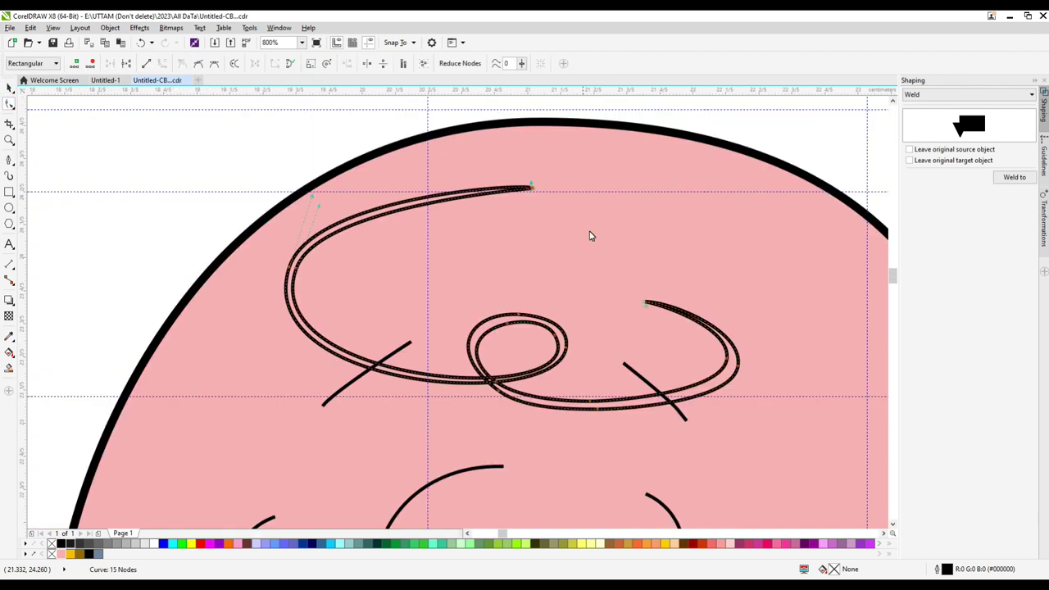
{"action": "scroll", "coordinate": [649, 298], "scroll_direction": "up", "scroll_amount": 3}
{"action": "scroll", "coordinate": [653, 276], "scroll_direction": "down", "scroll_amount": 2}
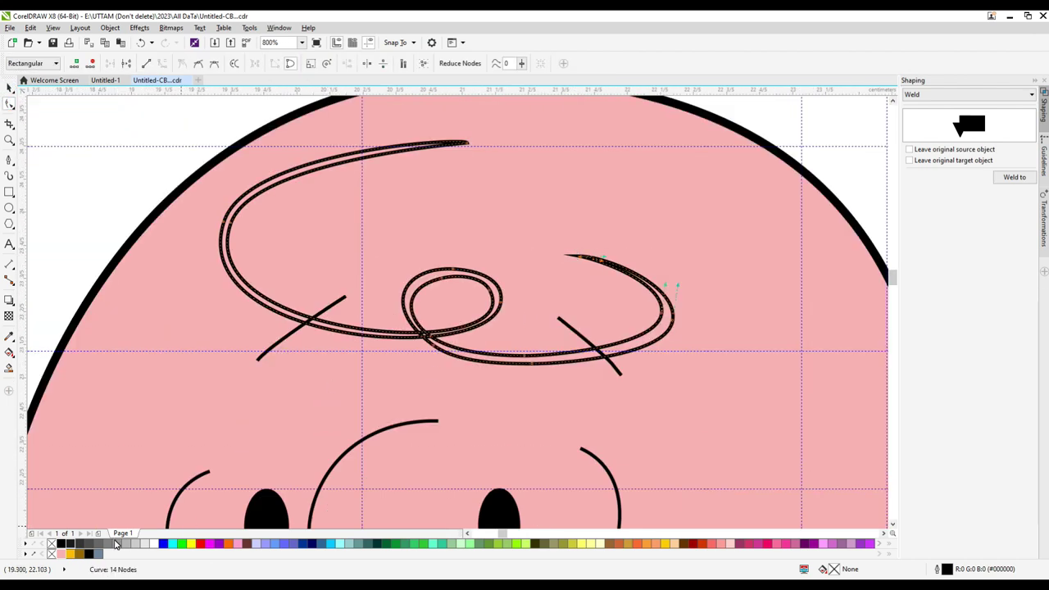
{"action": "key", "text": "space"}
{"action": "key", "text": "F10"}
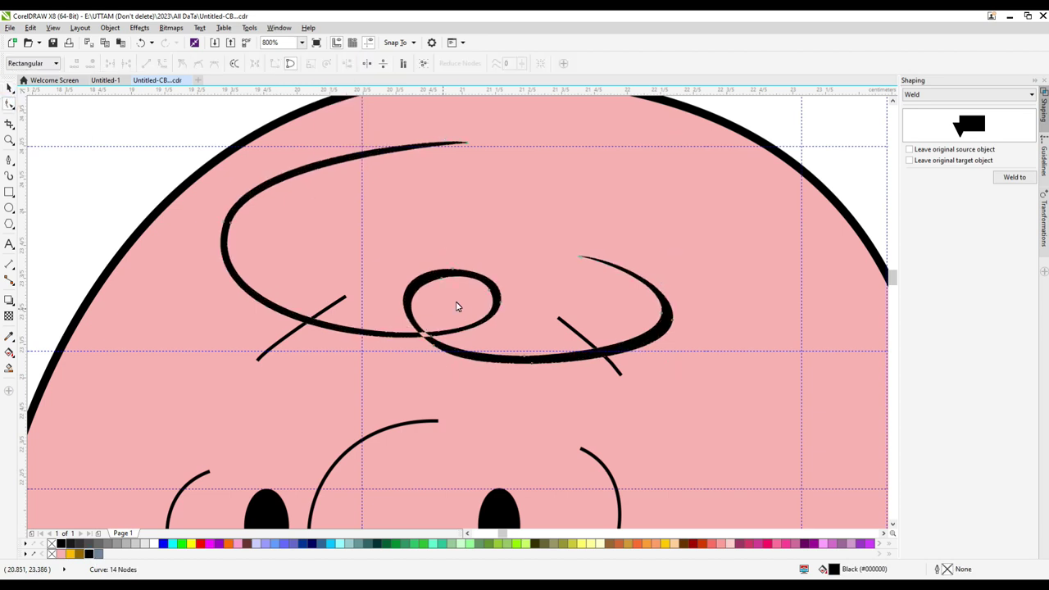
Step: Smooth the hair curl's loop by deleting an extra node and adjusting the node at its top
{"action": "scroll", "coordinate": [456, 304], "scroll_direction": "up", "scroll_amount": 1}
{"action": "double_click", "coordinate": [428, 257]}
{"action": "left_click", "coordinate": [524, 284]}
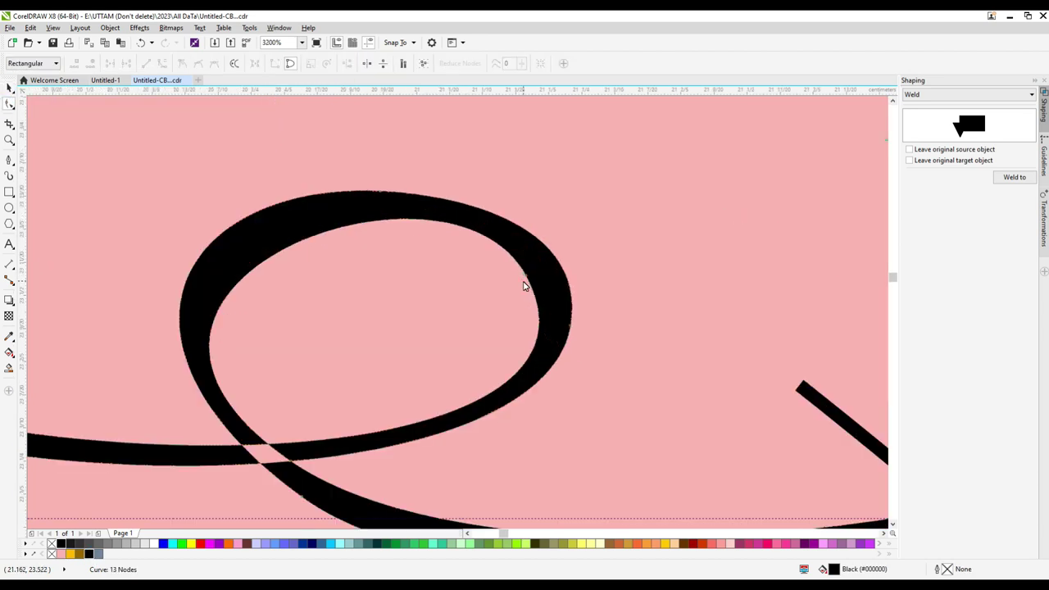
{"action": "scroll", "coordinate": [521, 281], "scroll_direction": "up", "scroll_amount": 1}
{"action": "left_click_drag", "start_coordinate": [379, 193], "coordinate": [394, 188]}
{"action": "scroll", "coordinate": [515, 331], "scroll_direction": "down", "scroll_amount": 1}
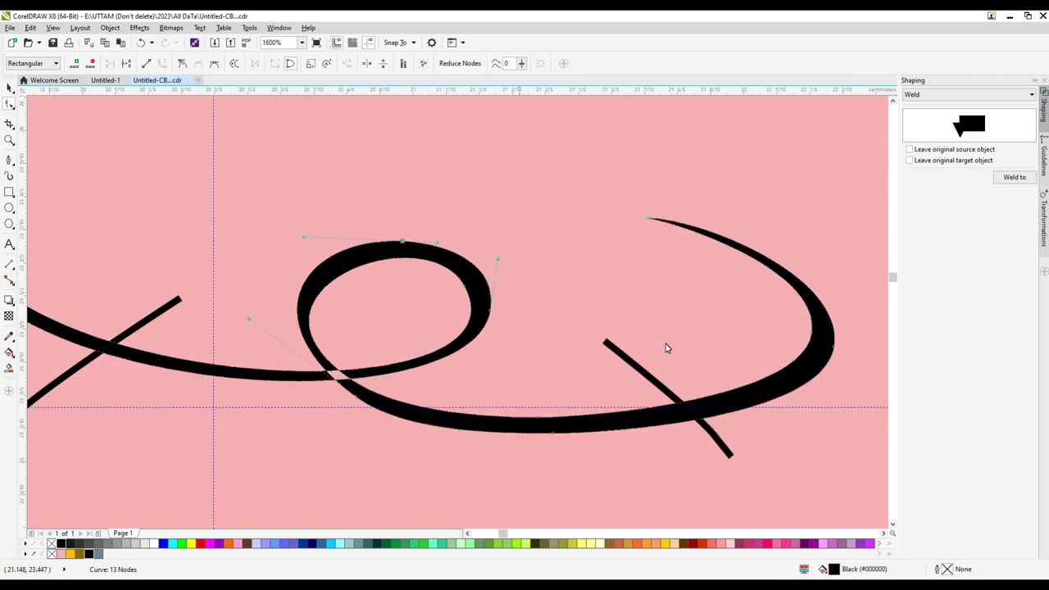
Step: Fill the gap where the hair curl crosses itself using Smart Fill and weld the patch to the curl
{"action": "left_click", "coordinate": [10, 371]}
{"action": "scroll", "coordinate": [329, 376], "scroll_direction": "up", "scroll_amount": 2}
{"action": "left_click", "coordinate": [353, 373]}
{"action": "left_click", "coordinate": [9, 90]}
{"action": "left_click", "coordinate": [237, 164], "text": "shift"}
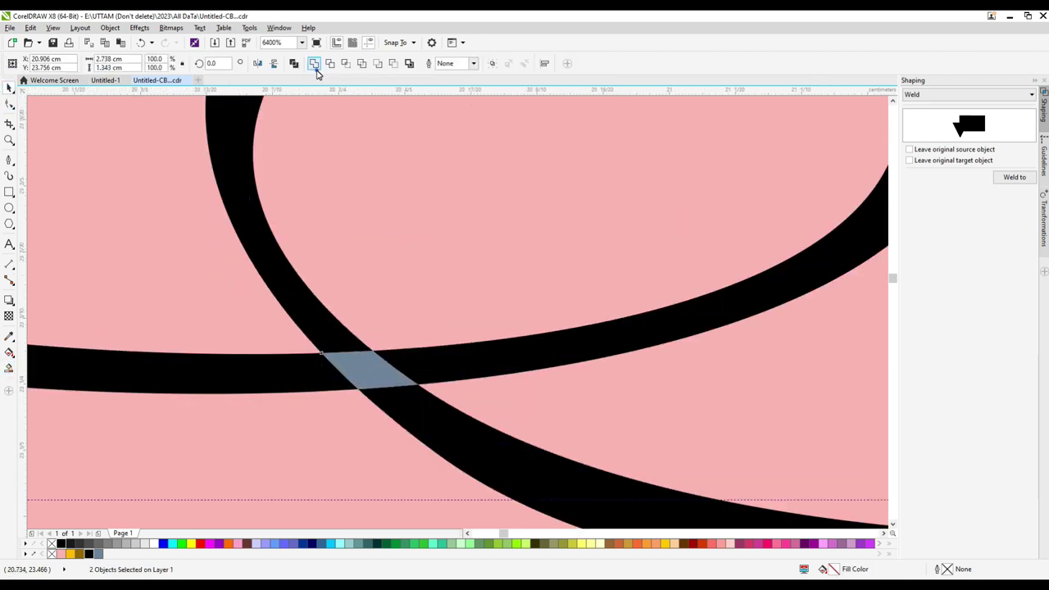
{"action": "left_click", "coordinate": [317, 65]}
{"action": "left_click", "coordinate": [402, 313]}
Step: Refine the top edge of the hair curl's loop by moving its outer node slightly outward
{"action": "scroll", "coordinate": [401, 312], "scroll_direction": "down", "scroll_amount": 3}
{"action": "left_click", "coordinate": [9, 105]}
{"action": "scroll", "coordinate": [370, 306], "scroll_direction": "up", "scroll_amount": 3}
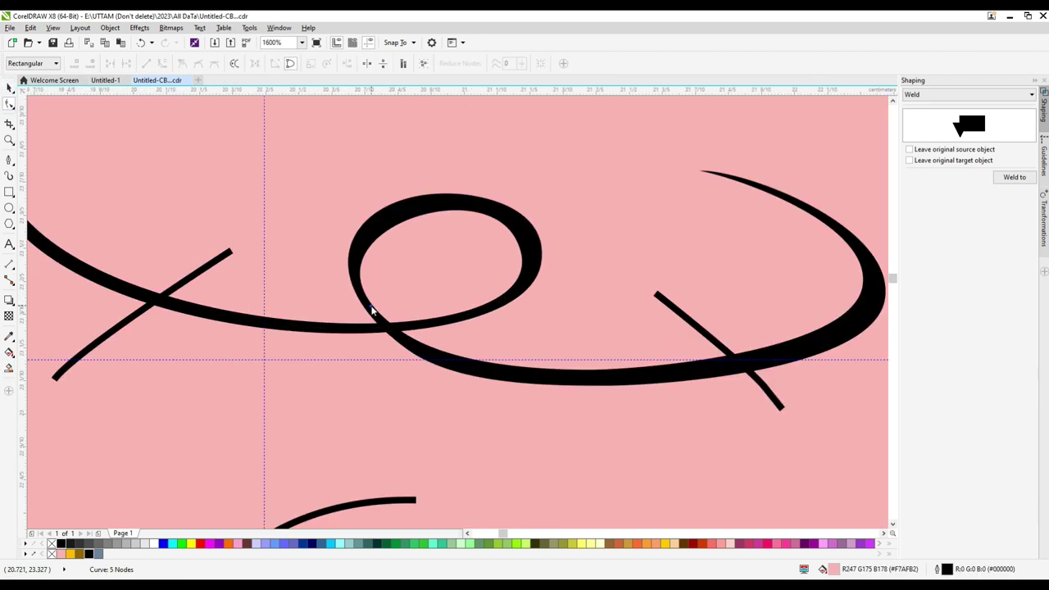
{"action": "scroll", "coordinate": [374, 300], "scroll_direction": "down", "scroll_amount": 1}
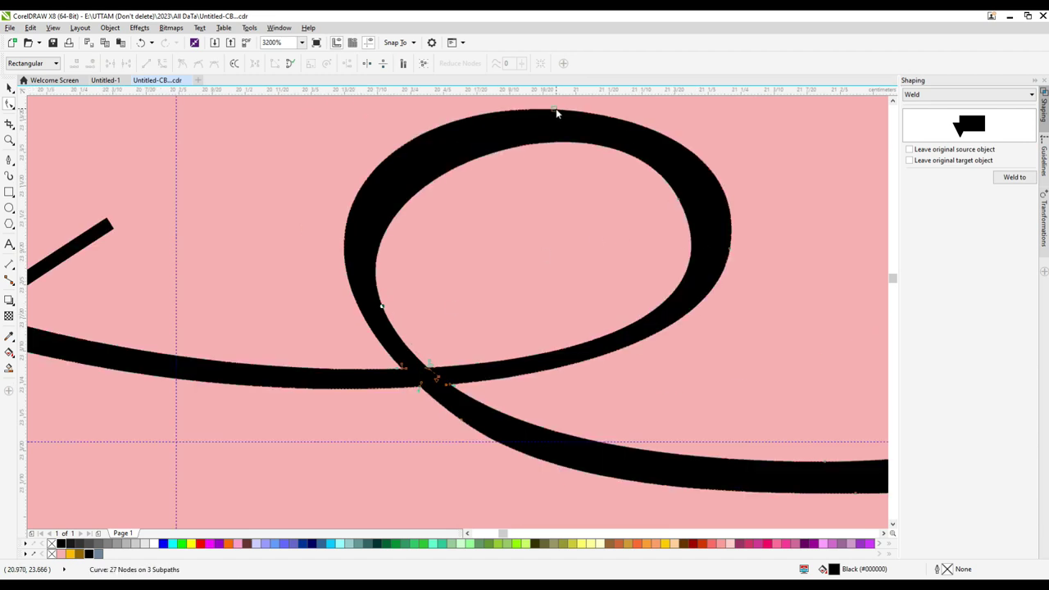
{"action": "left_click_drag", "start_coordinate": [555, 111], "coordinate": [560, 101]}
{"action": "scroll", "coordinate": [545, 221], "scroll_direction": "down", "scroll_amount": 1}
{"action": "left_click", "coordinate": [268, 258]}
{"action": "scroll", "coordinate": [267, 258], "scroll_direction": "down", "scroll_amount": 2}
Step: Make slightly offset copies of the nose curve and of the two curved lines beside the eyes
{"action": "left_click", "coordinate": [9, 89]}
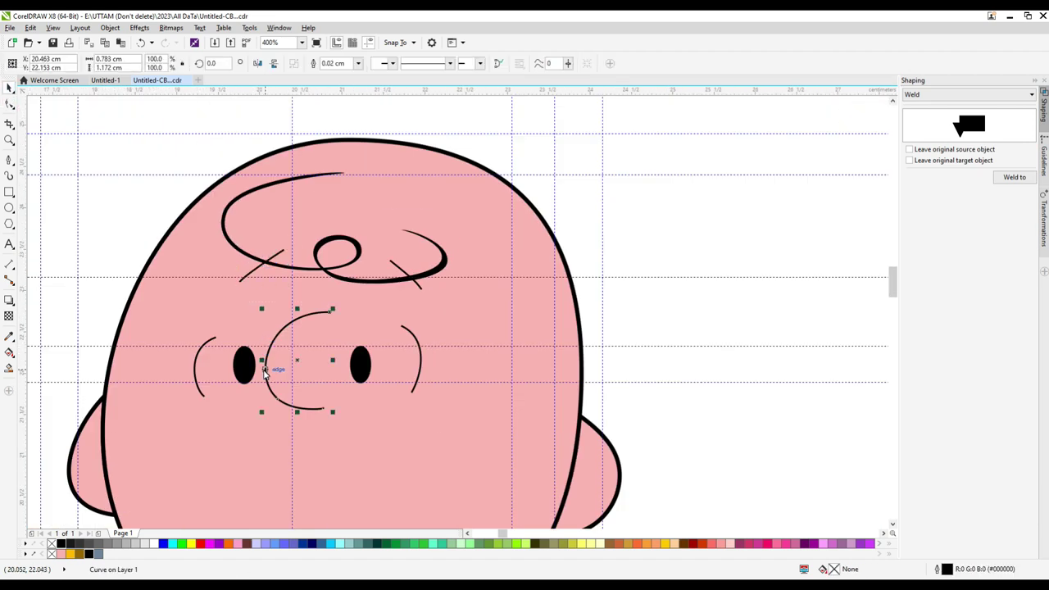
{"action": "scroll", "coordinate": [279, 367], "scroll_direction": "up", "scroll_amount": 2}
{"action": "left_click_drag", "start_coordinate": [320, 353], "coordinate": [322, 352]}
{"action": "right_click", "coordinate": [322, 351]}
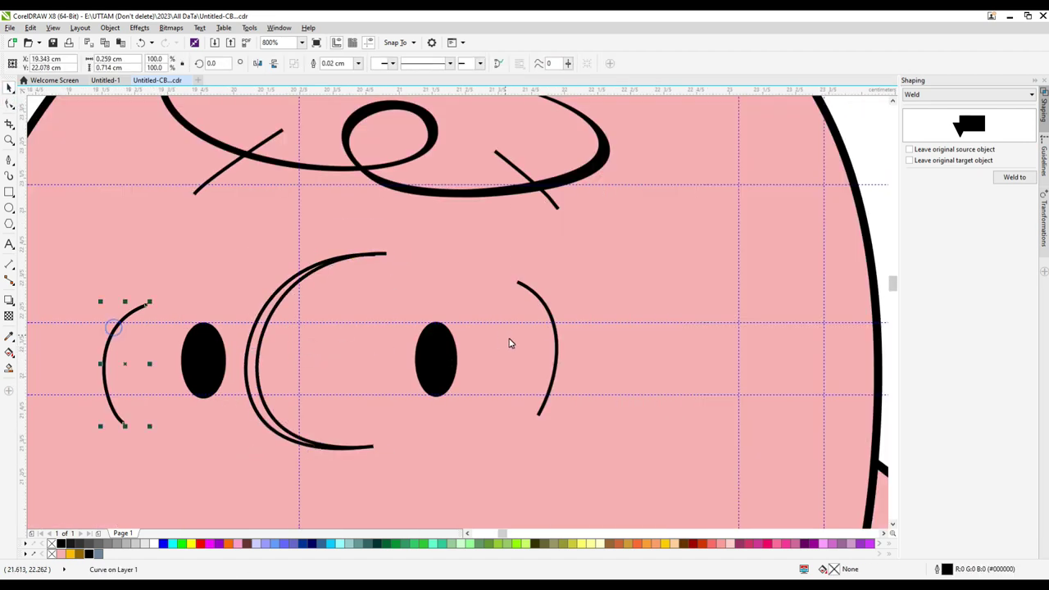
{"action": "left_click", "coordinate": [557, 346], "text": "shift"}
{"action": "right_click", "coordinate": [554, 353]}
{"action": "left_click_drag", "start_coordinate": [561, 353], "coordinate": [541, 353]}
{"action": "scroll", "coordinate": [552, 354], "scroll_direction": "up", "scroll_amount": 1}
{"action": "scroll", "coordinate": [568, 352], "scroll_direction": "down", "scroll_amount": 1}
Step: Weld the right eye line, the nose curve and the left eye line each with its own copy
{"action": "left_click", "coordinate": [564, 351]}
{"action": "left_click", "coordinate": [553, 353], "text": "shift"}
{"action": "left_click", "coordinate": [313, 65]}
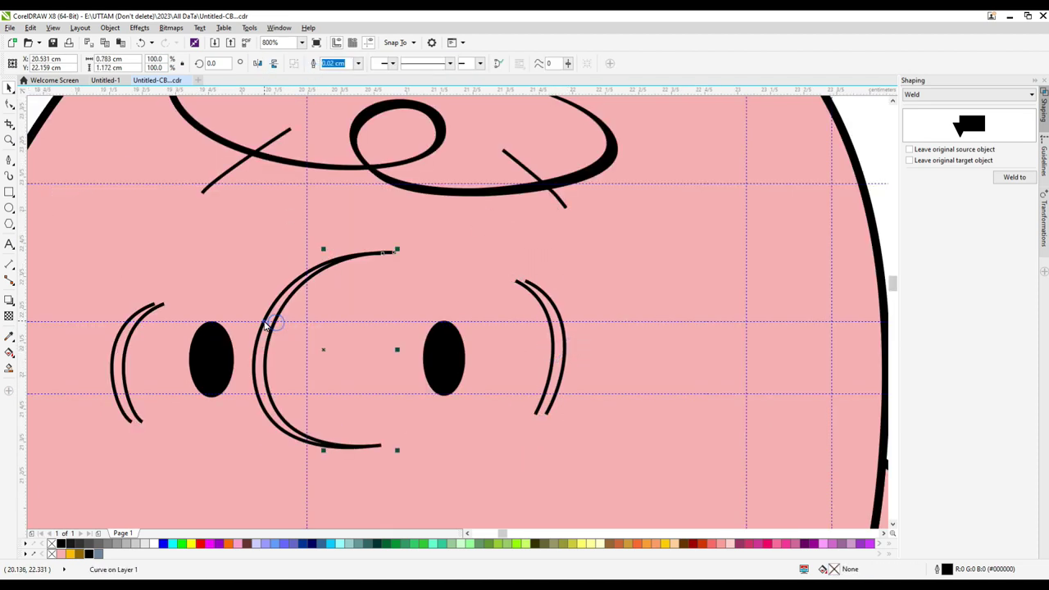
{"action": "left_click", "coordinate": [264, 325], "text": "shift"}
{"action": "left_click", "coordinate": [313, 66]}
{"action": "scroll", "coordinate": [113, 349], "scroll_direction": "up", "scroll_amount": 1}
{"action": "left_click", "coordinate": [114, 349]}
{"action": "left_click", "coordinate": [134, 355], "text": "shift"}
{"action": "left_click", "coordinate": [310, 67]}
Step: Join both pairs of end nodes of the left eye line and bend one side into a thin crescent
{"action": "key", "text": "F10"}
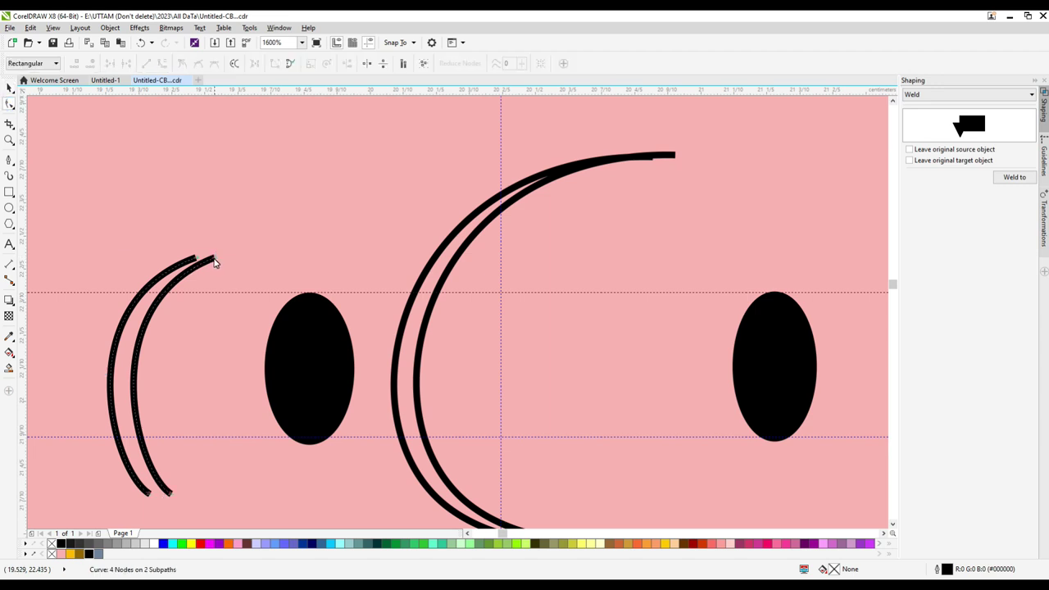
{"action": "left_click_drag", "start_coordinate": [214, 259], "coordinate": [196, 258]}
{"action": "left_click_drag", "start_coordinate": [171, 494], "coordinate": [150, 494]}
{"action": "left_click_drag", "start_coordinate": [114, 391], "coordinate": [124, 393]}
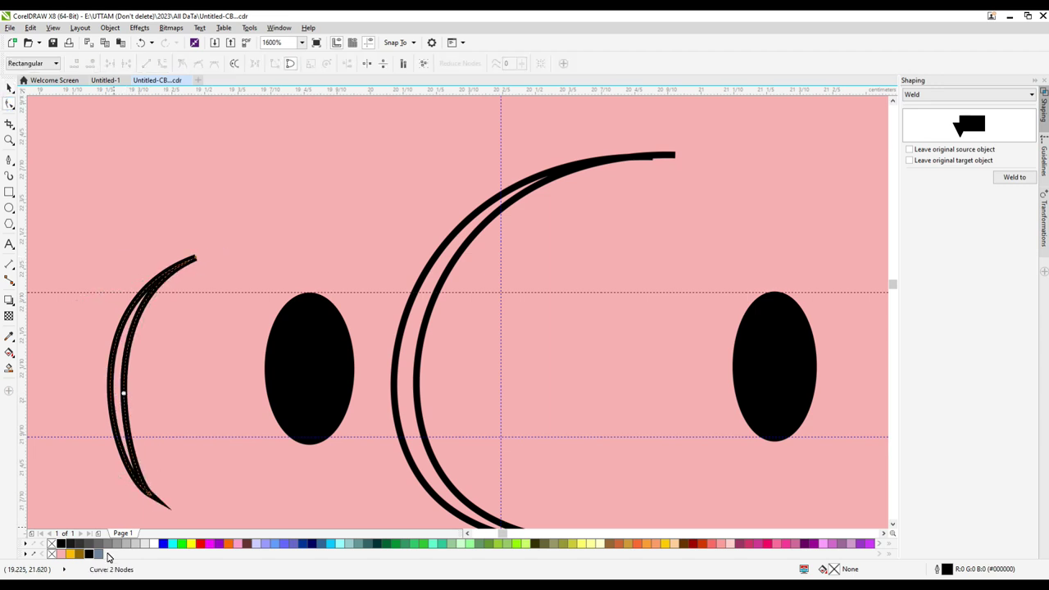
Step: Fill the left eye line black without an outline and adjust its curvature to thicken the crescent
{"action": "left_click", "coordinate": [89, 555]}
{"action": "left_click", "coordinate": [8, 89]}
{"action": "left_click", "coordinate": [361, 64]}
{"action": "left_click", "coordinate": [342, 74]}
{"action": "left_click", "coordinate": [7, 103]}
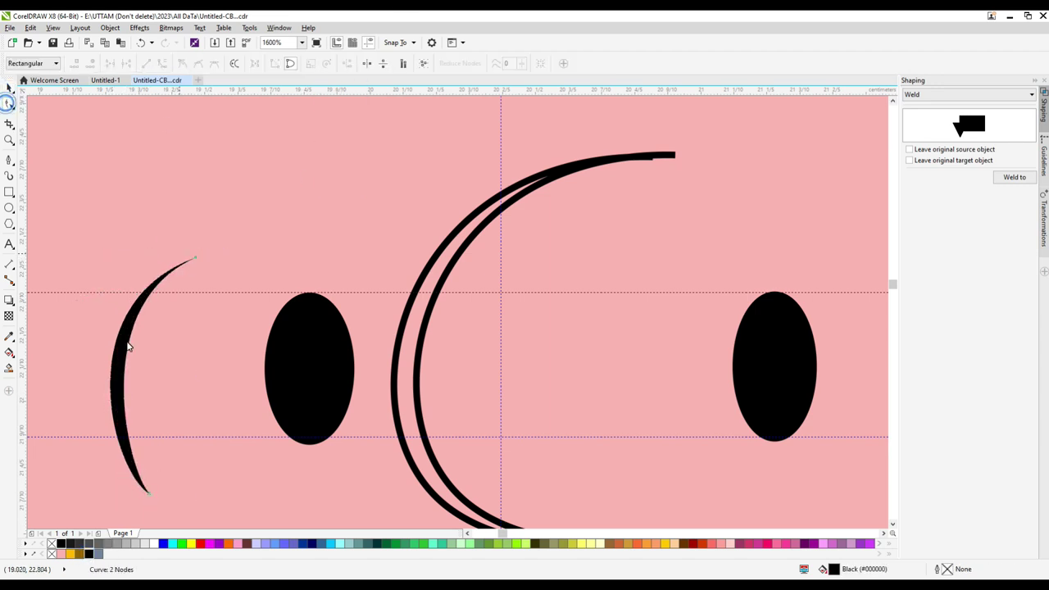
{"action": "left_click_drag", "start_coordinate": [124, 396], "coordinate": [130, 395]}
{"action": "scroll", "coordinate": [193, 340], "scroll_direction": "down", "scroll_amount": 2}
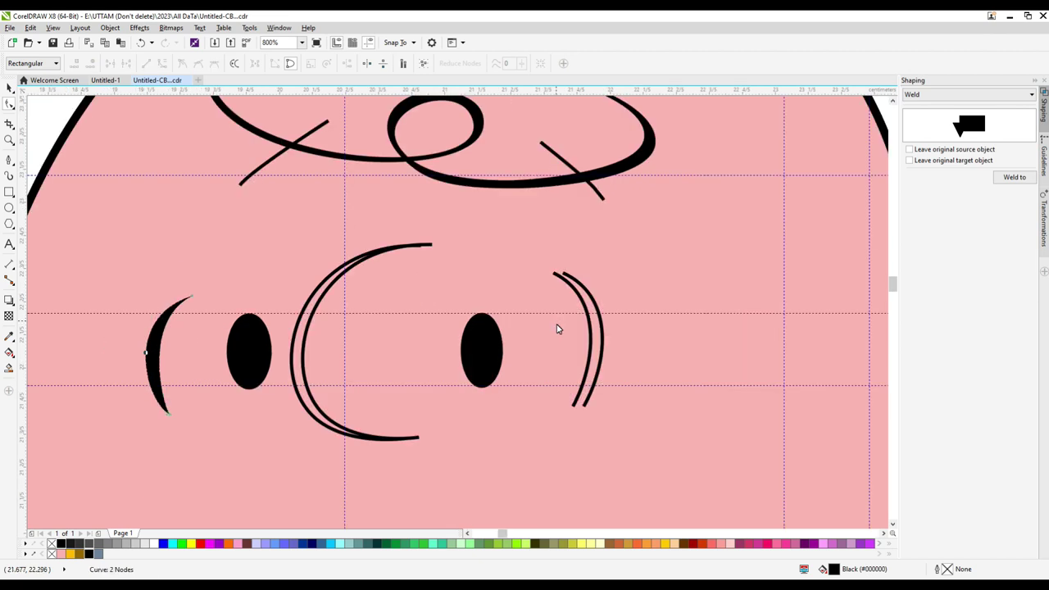
Step: Join the upper and lower end nodes of the right eye line and shape it into a closed crescent
{"action": "left_click", "coordinate": [590, 347]}
{"action": "scroll", "coordinate": [574, 404], "scroll_direction": "up", "scroll_amount": 2}
{"action": "left_click_drag", "start_coordinate": [604, 311], "coordinate": [615, 315]}
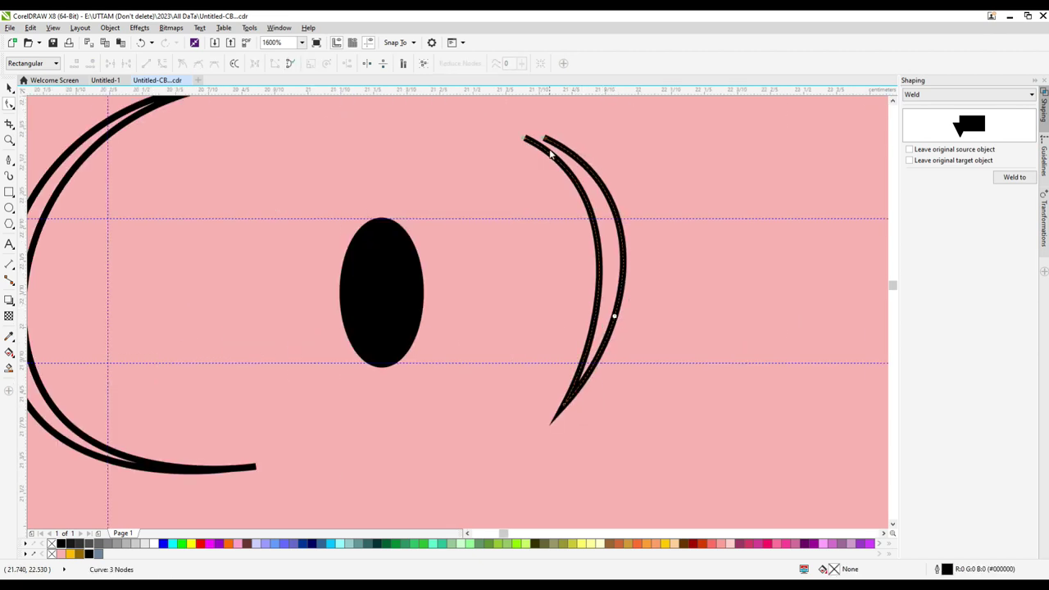
{"action": "left_click_drag", "start_coordinate": [546, 138], "coordinate": [525, 138]}
{"action": "left_click_drag", "start_coordinate": [597, 215], "coordinate": [607, 208]}
Step: Fill the right eye line's crescent black and remove its outline
{"action": "left_click", "coordinate": [90, 555]}
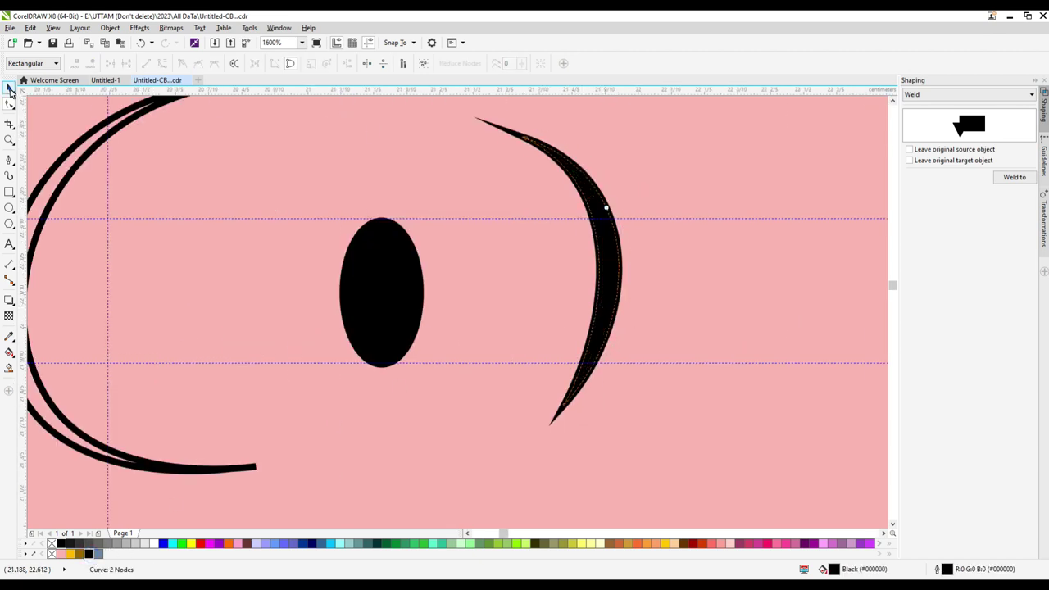
{"action": "left_click", "coordinate": [9, 88]}
{"action": "left_click", "coordinate": [358, 63]}
{"action": "left_click", "coordinate": [340, 75]}
{"action": "scroll", "coordinate": [545, 260], "scroll_direction": "down", "scroll_amount": 1}
Step: Join the upper ends of the doubled nose curve and adjust the bend of its outer side
{"action": "left_click", "coordinate": [297, 236]}
{"action": "left_click", "coordinate": [9, 104]}
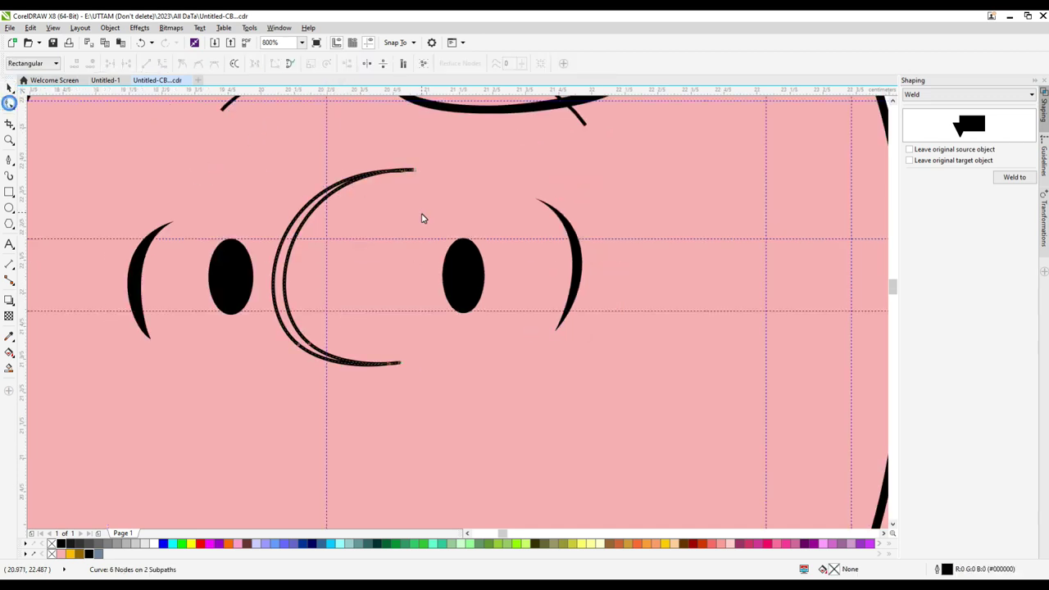
{"action": "scroll", "coordinate": [411, 182], "scroll_direction": "up", "scroll_amount": 2}
{"action": "double_click", "coordinate": [380, 136]}
{"action": "scroll", "coordinate": [456, 178], "scroll_direction": "down", "scroll_amount": 2}
{"action": "left_click_drag", "start_coordinate": [326, 226], "coordinate": [334, 221]}
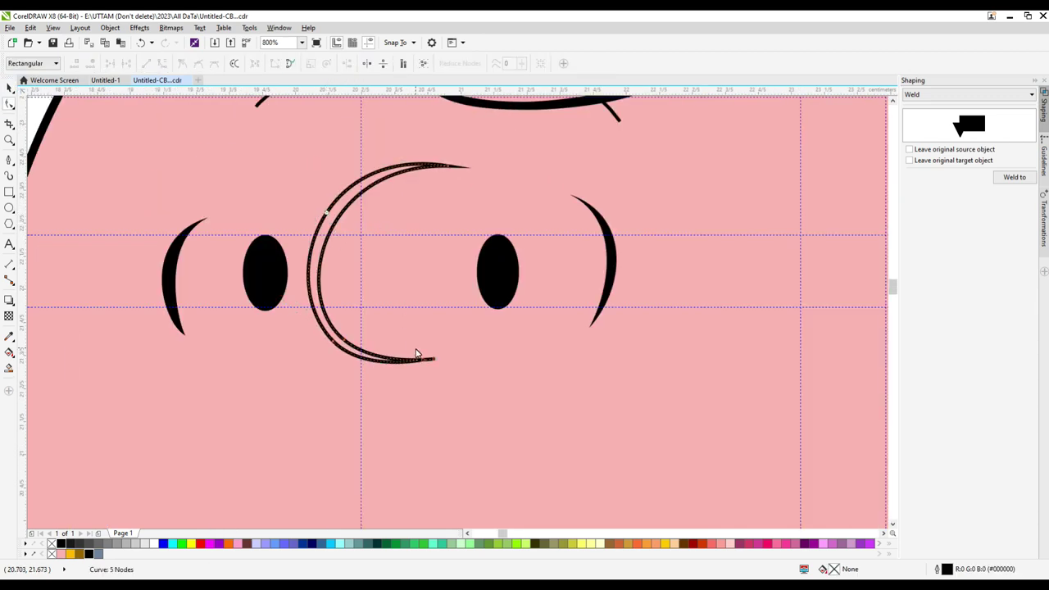
Step: Join the lower ends of the doubled nose curve to close the shape
{"action": "scroll", "coordinate": [415, 360], "scroll_direction": "up", "scroll_amount": 1}
{"action": "double_click", "coordinate": [445, 359]}
{"action": "scroll", "coordinate": [436, 359], "scroll_direction": "up", "scroll_amount": 2}
{"action": "left_click_drag", "start_coordinate": [503, 357], "coordinate": [515, 360]}
Step: Simplify the nose shape by deleting the lower node of its inner curve, keeping the lower node of the outer curve
{"action": "scroll", "coordinate": [513, 360], "scroll_direction": "down", "scroll_amount": 2}
{"action": "double_click", "coordinate": [321, 324]}
{"action": "key", "text": "ctrl+z"}
{"action": "scroll", "coordinate": [338, 250], "scroll_direction": "down", "scroll_amount": 1}
{"action": "scroll", "coordinate": [332, 221], "scroll_direction": "up", "scroll_amount": 1}
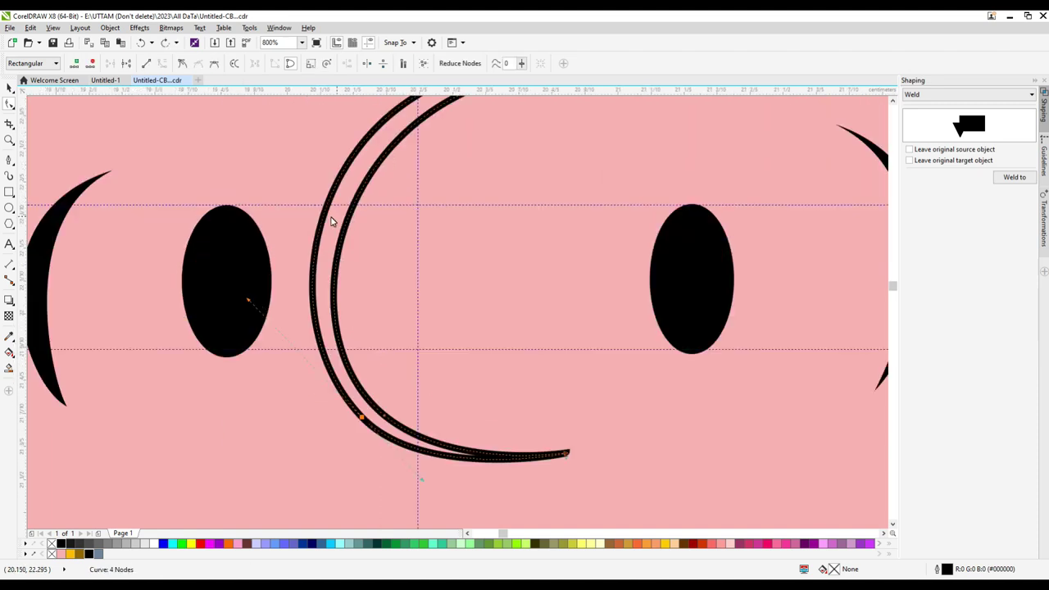
{"action": "double_click", "coordinate": [382, 417]}
{"action": "double_click", "coordinate": [362, 418]}
{"action": "key", "text": "ctrl+z"}
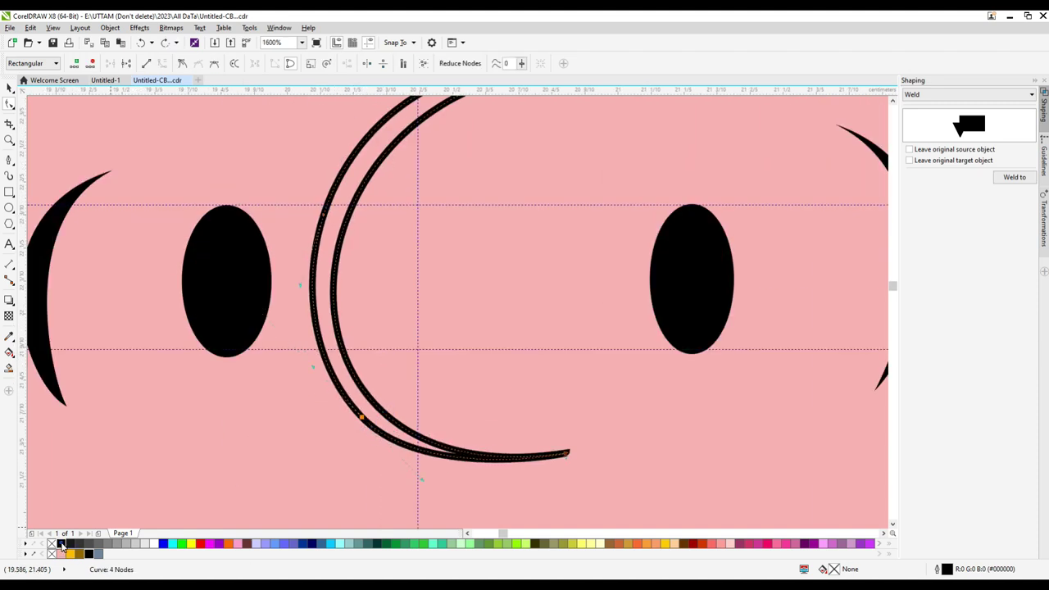
Step: Fill the nose shape black without an outline and refine the bend of its inner side
{"action": "left_click", "coordinate": [60, 544]}
{"action": "left_click", "coordinate": [9, 88]}
{"action": "left_click_drag", "start_coordinate": [347, 63], "coordinate": [304, 61]}
{"action": "scroll", "coordinate": [431, 338], "scroll_direction": "down", "scroll_amount": 1}
{"action": "key", "text": "space"}
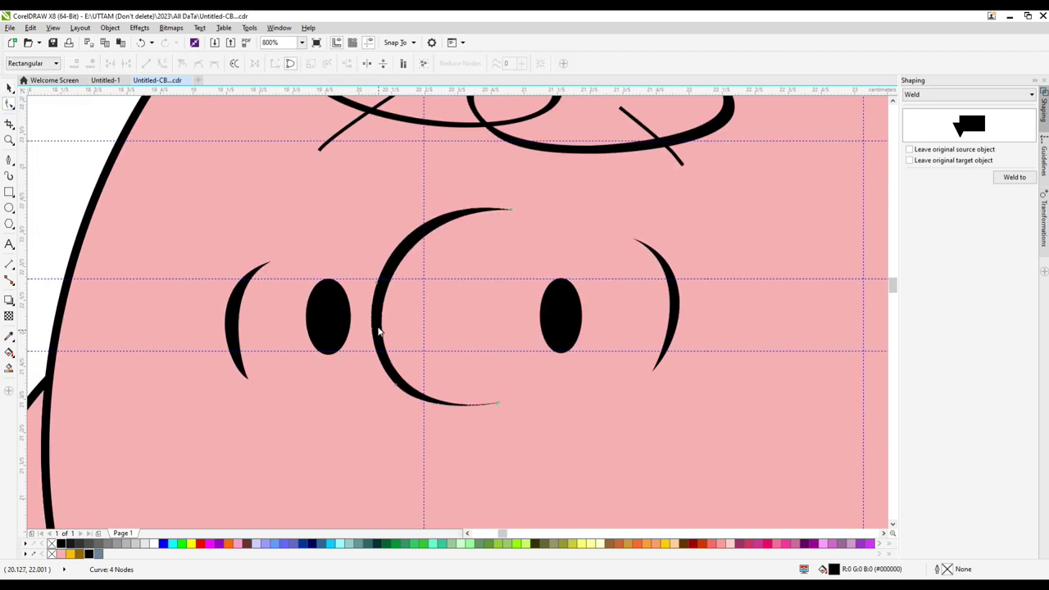
{"action": "scroll", "coordinate": [395, 336], "scroll_direction": "up", "scroll_amount": 1}
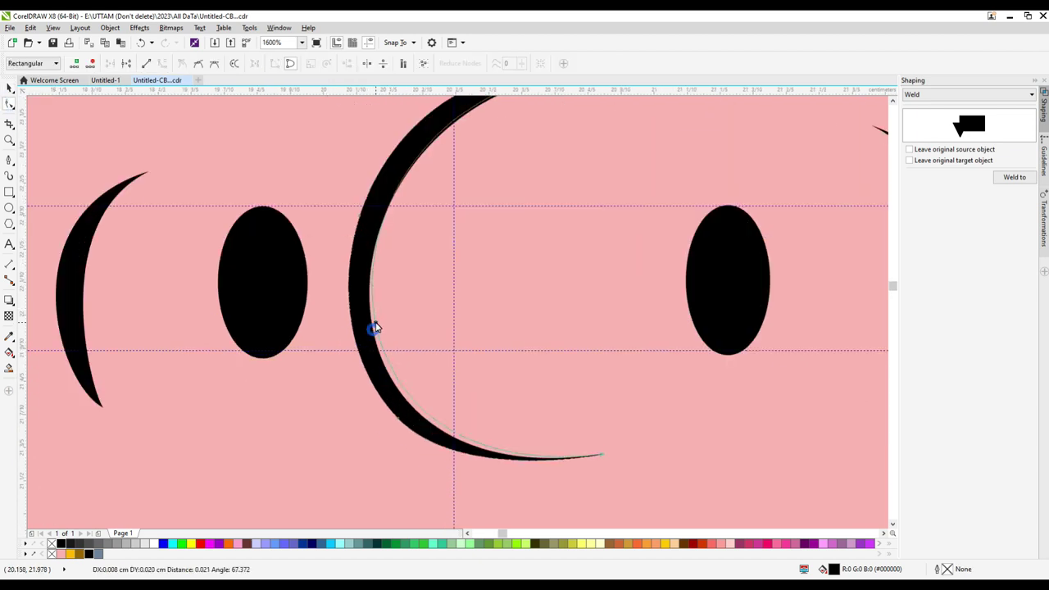
{"action": "scroll", "coordinate": [374, 328], "scroll_direction": "down", "scroll_amount": 2}
Step: Duplicate both short eyebrow lines with a slight horizontal offset from the originals
{"action": "left_click", "coordinate": [9, 89]}
{"action": "scroll", "coordinate": [419, 229], "scroll_direction": "up", "scroll_amount": 1}
{"action": "left_click", "coordinate": [419, 227]}
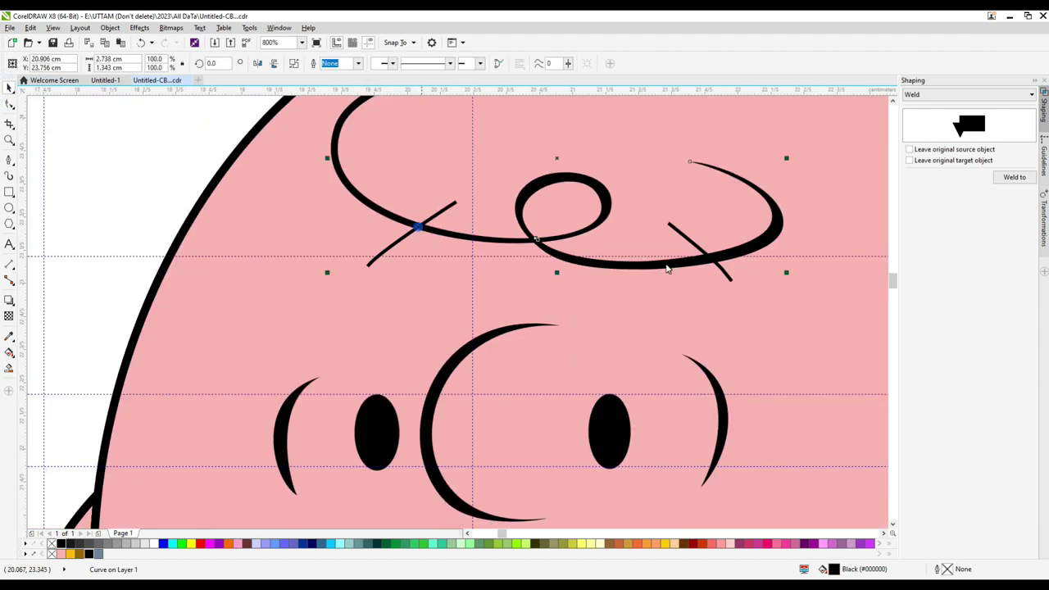
{"action": "left_click", "coordinate": [721, 274], "text": "shift"}
{"action": "key", "text": "ctrl+z"}
{"action": "left_click", "coordinate": [394, 246]}
{"action": "left_click", "coordinate": [718, 266], "text": "shift"}
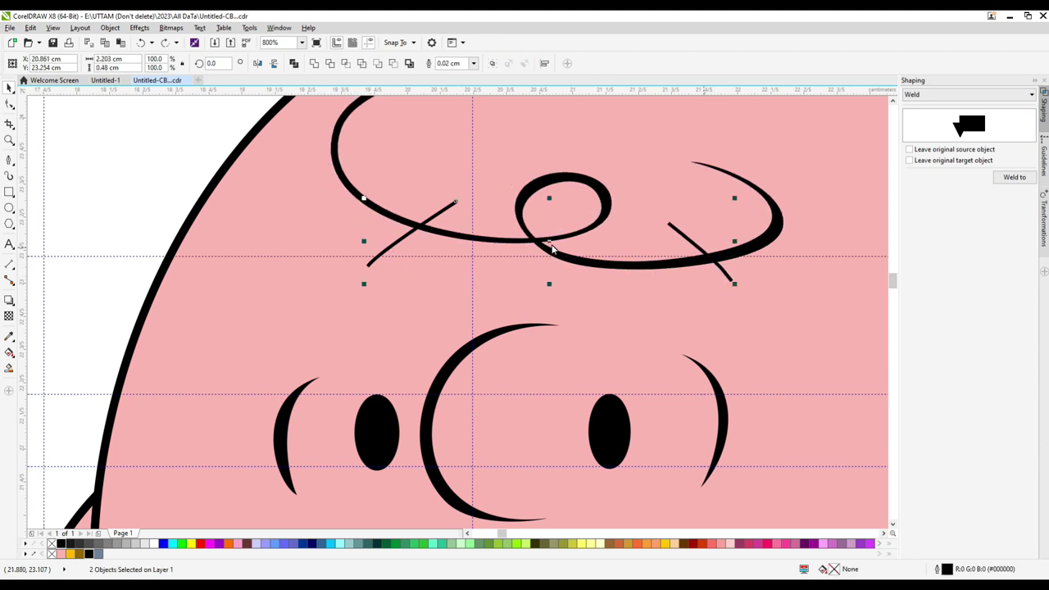
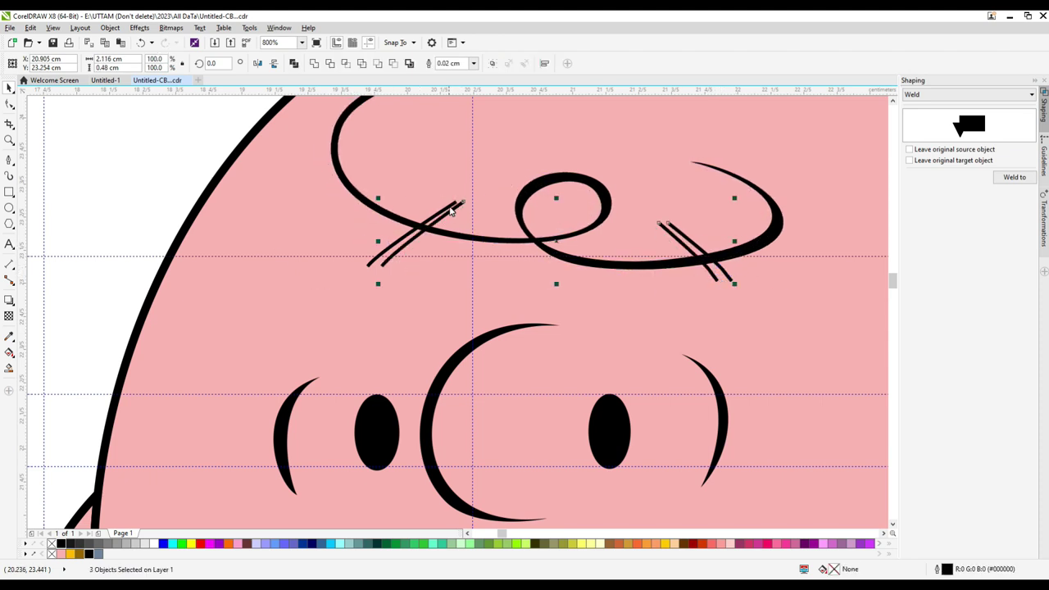
Step: Weld the two lines of the left eyebrow together, and likewise the two lines of the right eyebrow
{"action": "left_click", "coordinate": [272, 247]}
{"action": "left_click", "coordinate": [398, 251]}
{"action": "left_click", "coordinate": [387, 249], "text": "shift"}
{"action": "left_click", "coordinate": [312, 65]}
{"action": "scroll", "coordinate": [709, 270], "scroll_direction": "up", "scroll_amount": 1}
{"action": "left_click", "coordinate": [710, 271]}
{"action": "left_click", "coordinate": [744, 279], "text": "shift"}
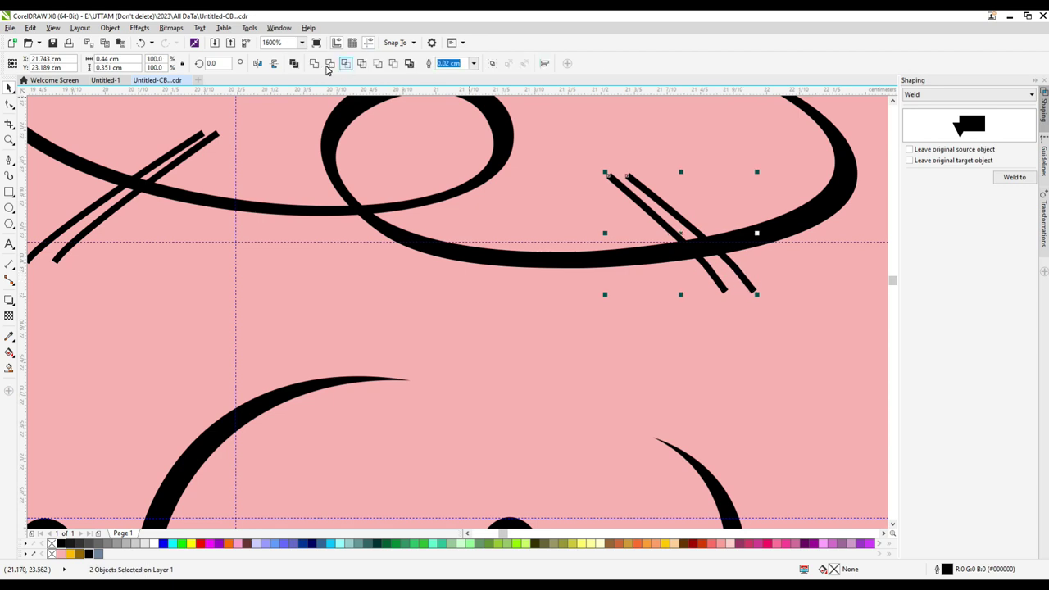
{"action": "left_click", "coordinate": [315, 65]}
Step: Join the upper and lower ends of the doubled right eyebrow lines and delete the intermediate nodes
{"action": "left_click", "coordinate": [9, 104]}
{"action": "scroll", "coordinate": [624, 177], "scroll_direction": "up", "scroll_amount": 1}
{"action": "left_click_drag", "start_coordinate": [632, 174], "coordinate": [594, 174]}
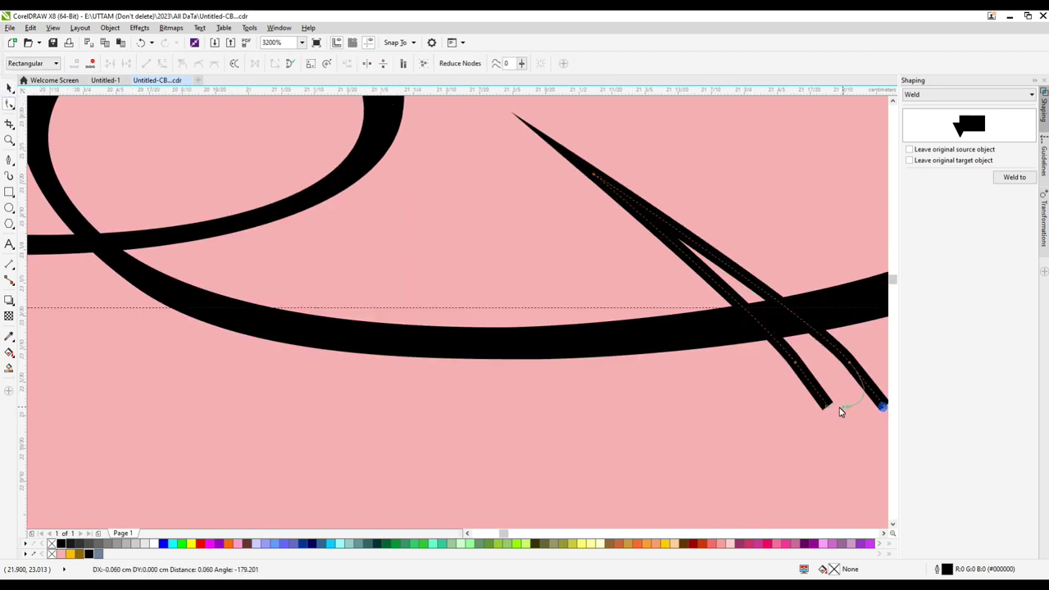
{"action": "left_click_drag", "start_coordinate": [839, 408], "coordinate": [868, 424]}
{"action": "scroll", "coordinate": [843, 417], "scroll_direction": "down", "scroll_amount": 1}
{"action": "scroll", "coordinate": [745, 366], "scroll_direction": "up", "scroll_amount": 1}
{"action": "left_click_drag", "start_coordinate": [791, 364], "coordinate": [792, 361]}
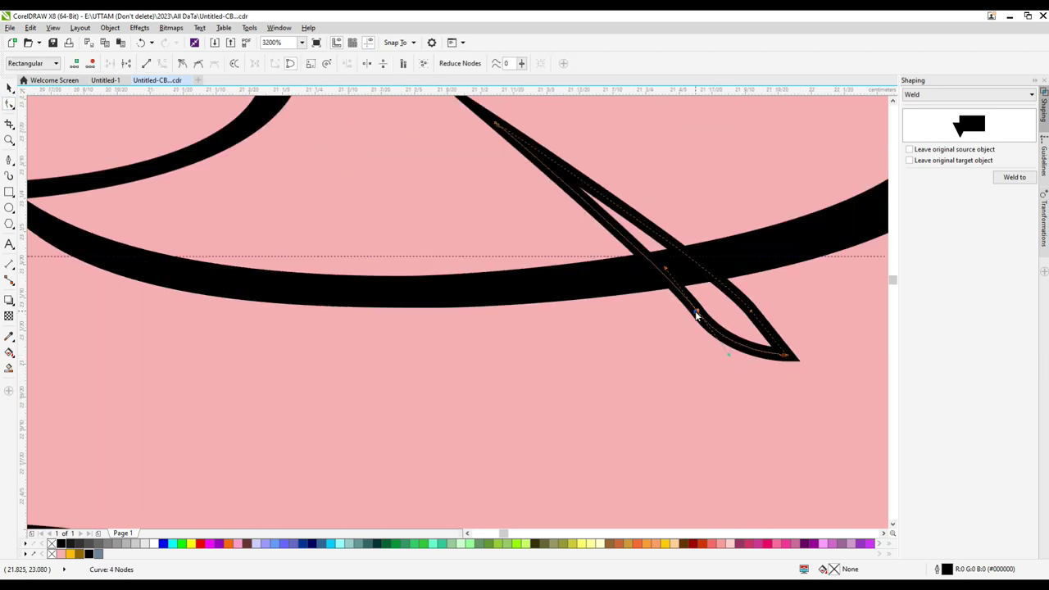
Step: Fill the closed right eyebrow shape black and set its outline width to None
{"action": "scroll", "coordinate": [749, 311], "scroll_direction": "down", "scroll_amount": 2}
{"action": "scroll", "coordinate": [685, 276], "scroll_direction": "up", "scroll_amount": 2}
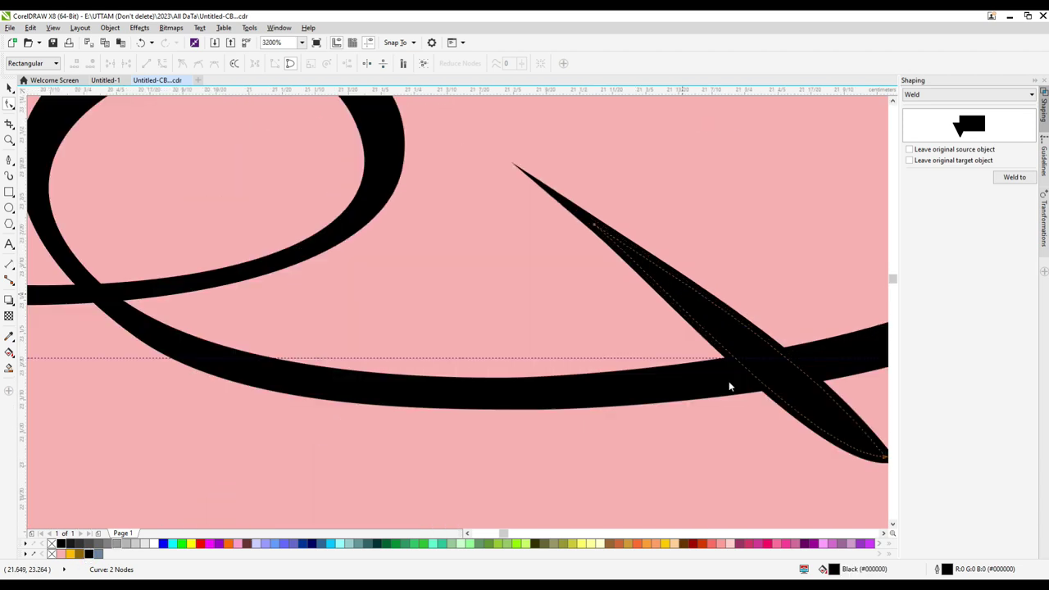
{"action": "scroll", "coordinate": [760, 385], "scroll_direction": "down", "scroll_amount": 2}
{"action": "left_click", "coordinate": [7, 91]}
{"action": "left_click", "coordinate": [359, 63]}
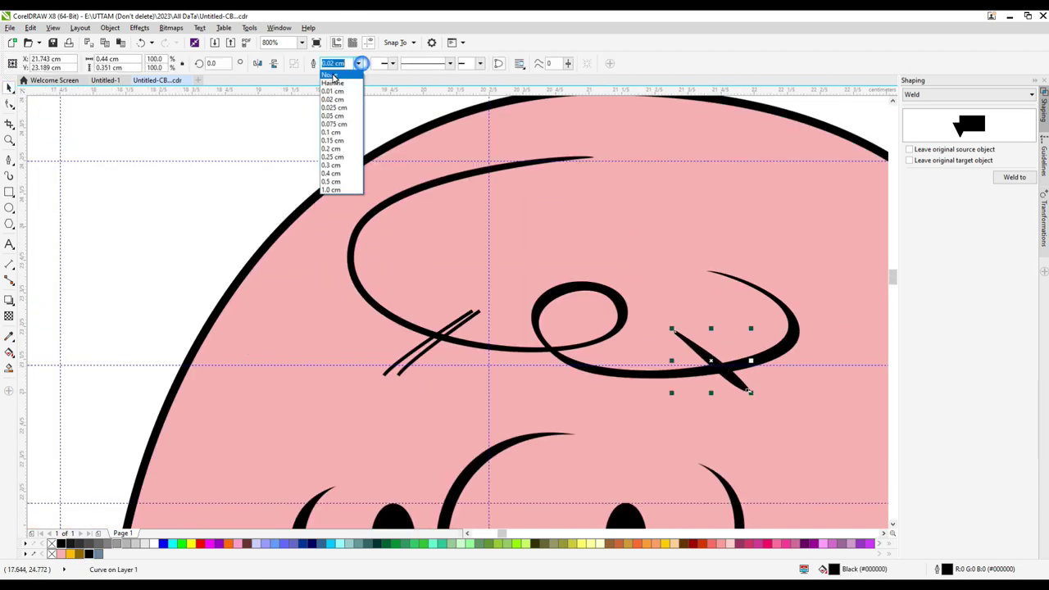
{"action": "left_click", "coordinate": [332, 73]}
Step: Slim the right eyebrow by adjusting the bend of its sides and repositioning its upper tip
{"action": "scroll", "coordinate": [746, 388], "scroll_direction": "up", "scroll_amount": 2}
{"action": "left_click", "coordinate": [9, 104]}
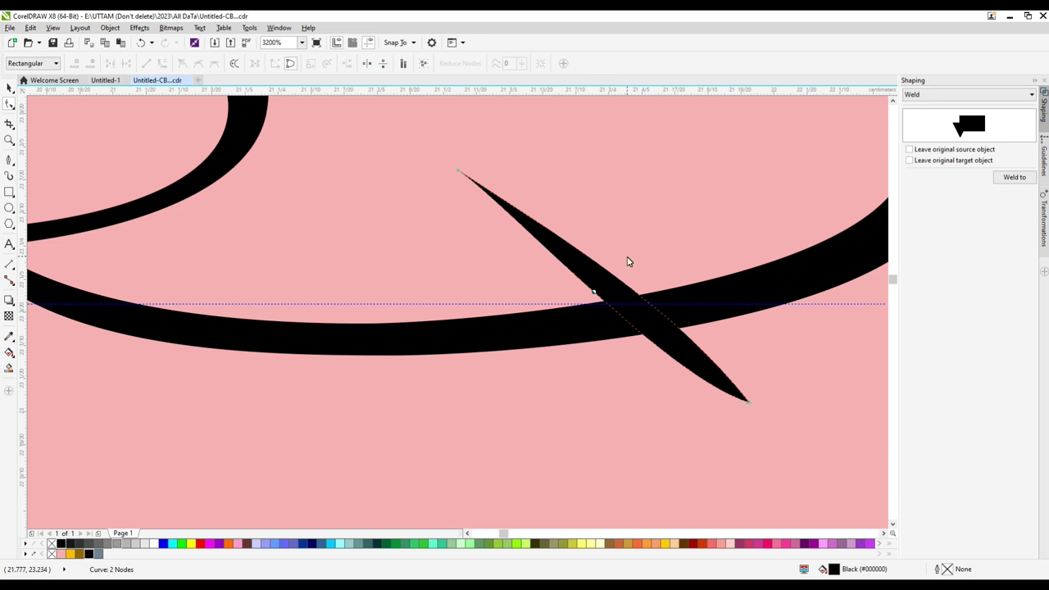
{"action": "scroll", "coordinate": [627, 262], "scroll_direction": "down", "scroll_amount": 2}
{"action": "left_click", "coordinate": [9, 88]}
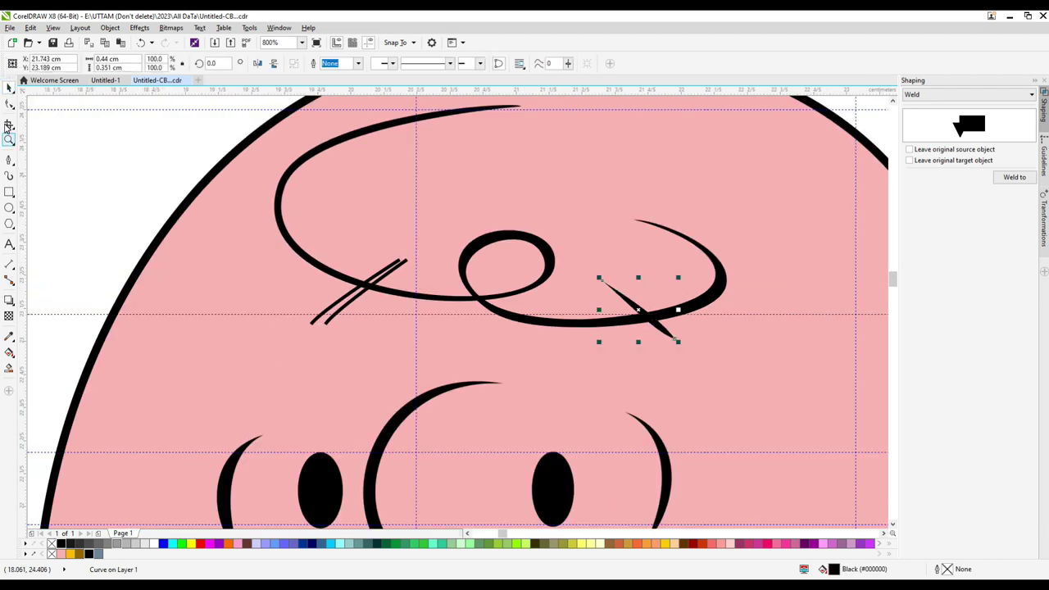
{"action": "left_click", "coordinate": [9, 104]}
{"action": "scroll", "coordinate": [615, 293], "scroll_direction": "up", "scroll_amount": 2}
{"action": "left_click_drag", "start_coordinate": [649, 232], "coordinate": [626, 235]}
{"action": "left_click_drag", "start_coordinate": [583, 175], "coordinate": [596, 201]}
{"action": "scroll", "coordinate": [598, 227], "scroll_direction": "down", "scroll_amount": 2}
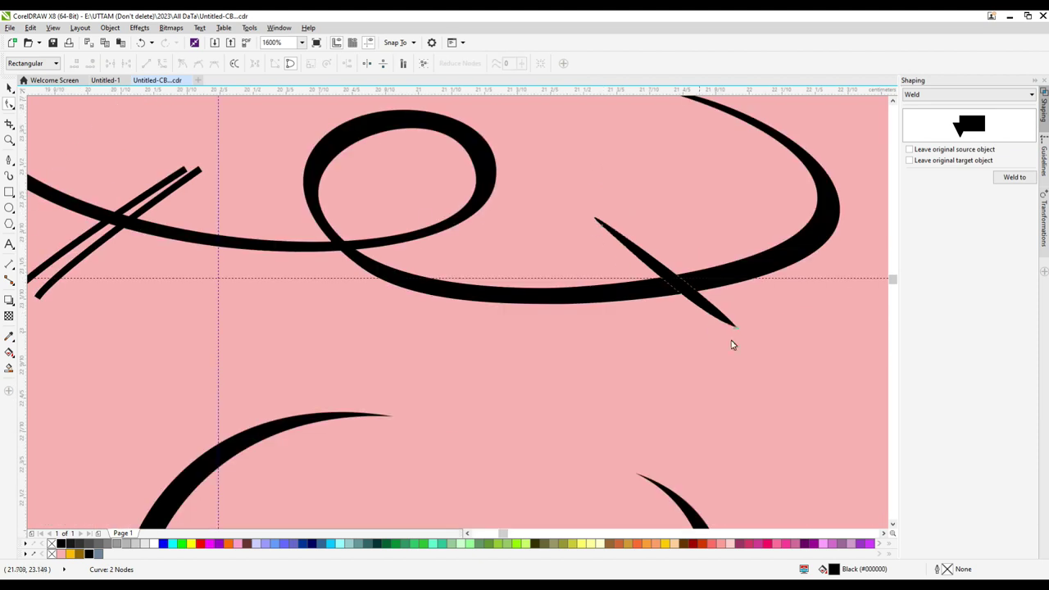
{"action": "left_click", "coordinate": [7, 86]}
{"action": "scroll", "coordinate": [615, 293], "scroll_direction": "down", "scroll_amount": 1}
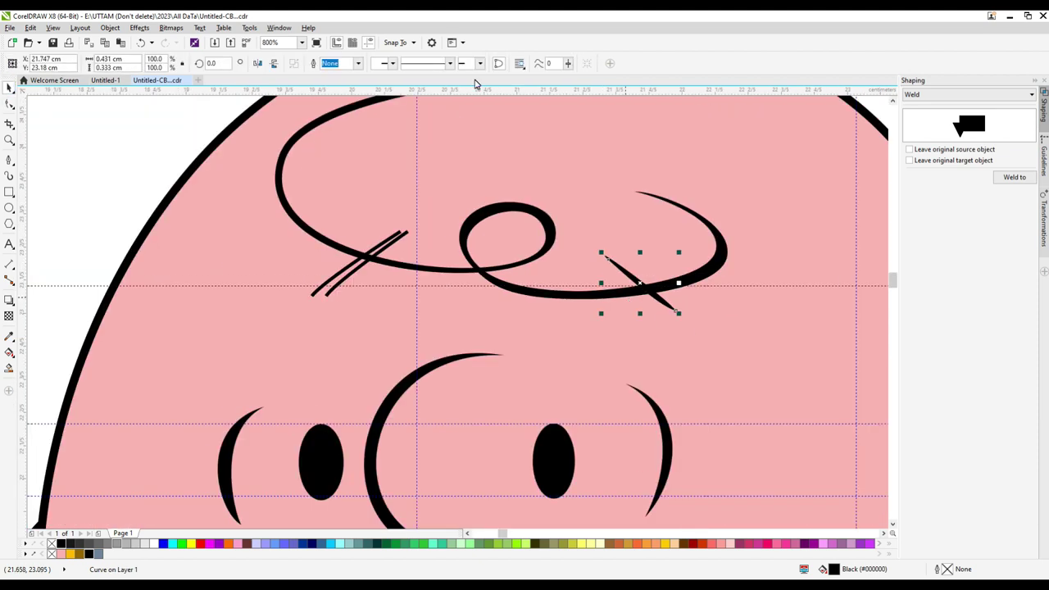
Step: Replace the doubled left eyebrow lines with a mirrored copy of the tapered right eyebrow
{"action": "right_click", "coordinate": [348, 271]}
{"action": "left_click", "coordinate": [364, 383]}
{"action": "left_click", "coordinate": [358, 276]}
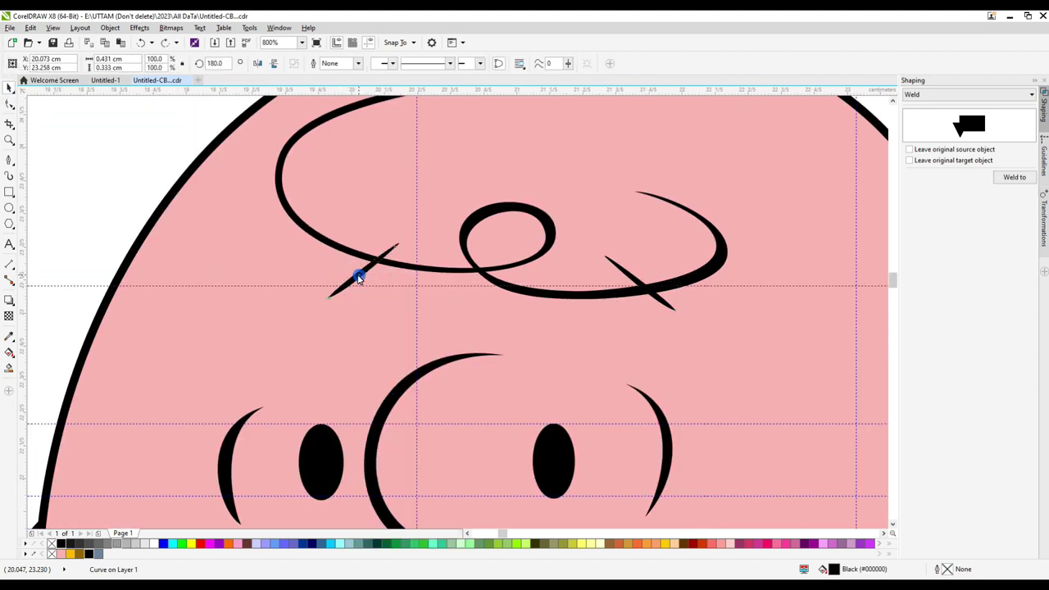
Step: Adjust the bend of the left eyebrow and enlarge the stroke to about 131%
{"action": "left_click", "coordinate": [9, 104]}
{"action": "scroll", "coordinate": [354, 277], "scroll_direction": "up", "scroll_amount": 1}
{"action": "left_click_drag", "start_coordinate": [353, 276], "coordinate": [339, 276]}
{"action": "left_click_drag", "start_coordinate": [436, 202], "coordinate": [460, 184]}
{"action": "scroll", "coordinate": [418, 223], "scroll_direction": "down", "scroll_amount": 1}
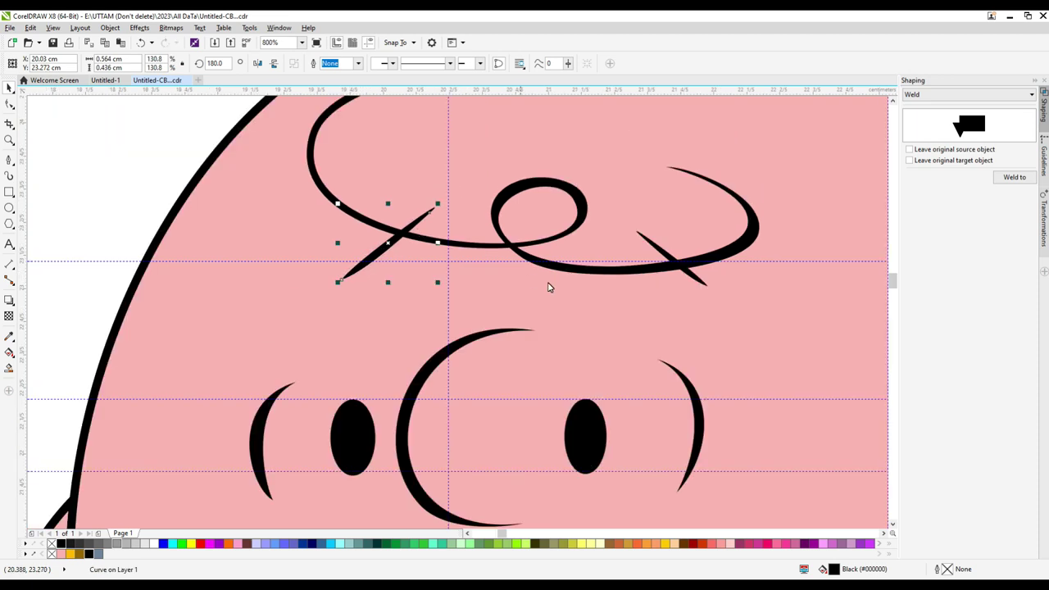
Step: Duplicate the mouth line with a slight vertical offset and weld the two lines together
{"action": "scroll", "coordinate": [549, 283], "scroll_direction": "down", "scroll_amount": 2}
{"action": "key", "text": "Escape"}
{"action": "left_click", "coordinate": [564, 430]}
{"action": "scroll", "coordinate": [557, 427], "scroll_direction": "up", "scroll_amount": 1}
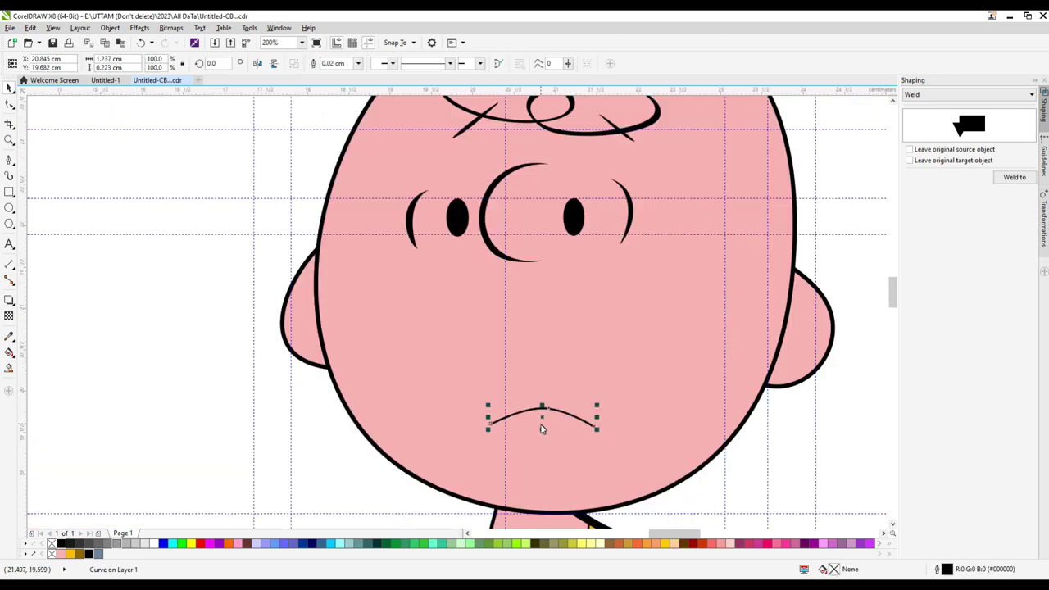
{"action": "left_click_drag", "start_coordinate": [541, 409], "coordinate": [541, 409]}
{"action": "left_click", "coordinate": [534, 409], "text": "shift"}
{"action": "left_click", "coordinate": [317, 66]}
Step: Join both ends of the doubled mouth lines and delete the middle node of the upper line
{"action": "left_click", "coordinate": [9, 104]}
{"action": "scroll", "coordinate": [507, 429], "scroll_direction": "up", "scroll_amount": 1}
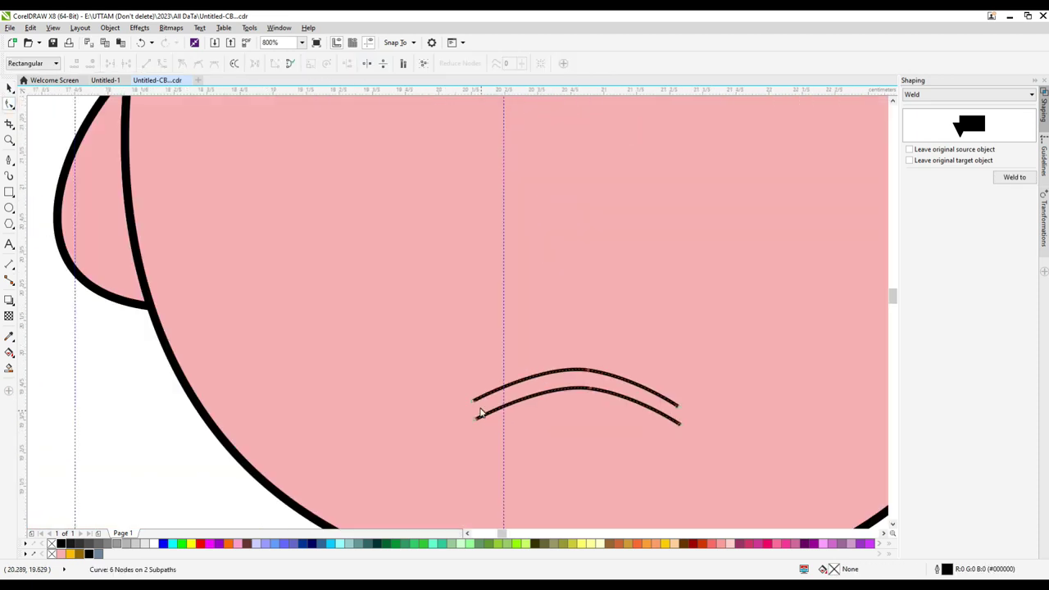
{"action": "left_click_drag", "start_coordinate": [474, 400], "coordinate": [476, 419]}
{"action": "left_click_drag", "start_coordinate": [677, 405], "coordinate": [680, 424]}
{"action": "double_click", "coordinate": [586, 371]}
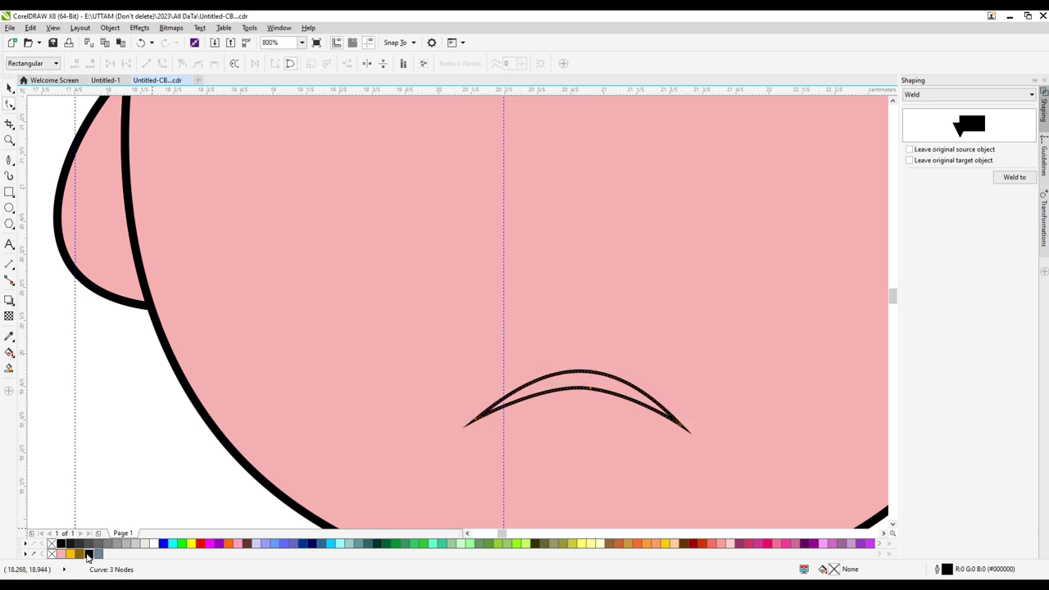
Step: Fill the closed mouth crescent black
{"action": "left_click", "coordinate": [88, 554]}
{"action": "key", "text": "space"}
{"action": "scroll", "coordinate": [461, 327], "scroll_direction": "down", "scroll_amount": 3}
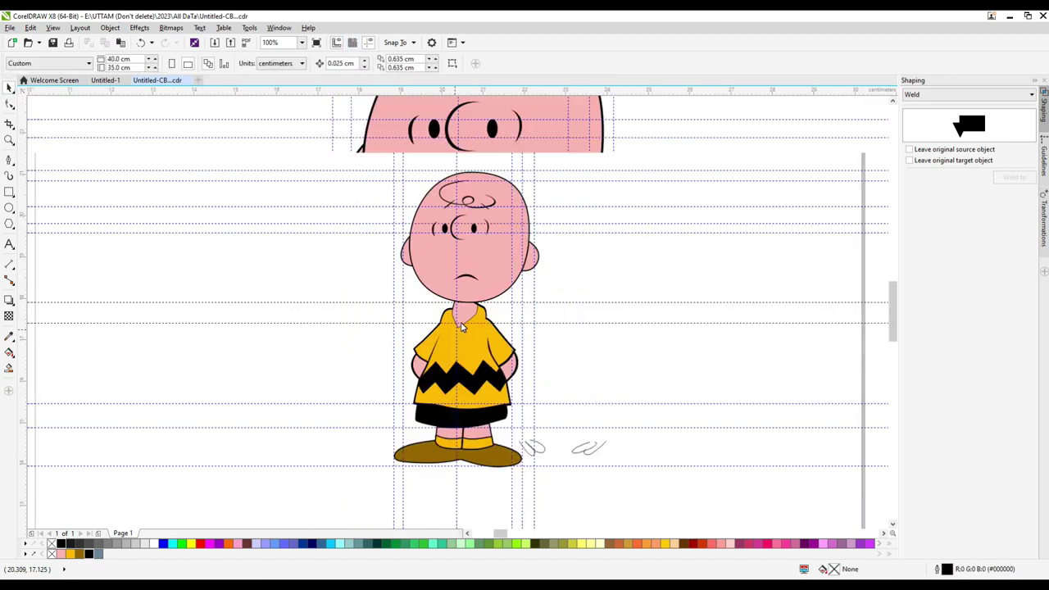
Step: Set a thicker outline width for the pink neck shape at the shirt collar
{"action": "scroll", "coordinate": [461, 323], "scroll_direction": "up", "scroll_amount": 1}
{"action": "left_click", "coordinate": [460, 322]}
{"action": "left_click", "coordinate": [362, 65]}
{"action": "left_click", "coordinate": [339, 113]}
{"action": "left_click", "coordinate": [537, 270]}
{"action": "scroll", "coordinate": [536, 271], "scroll_direction": "down", "scroll_amount": 1}
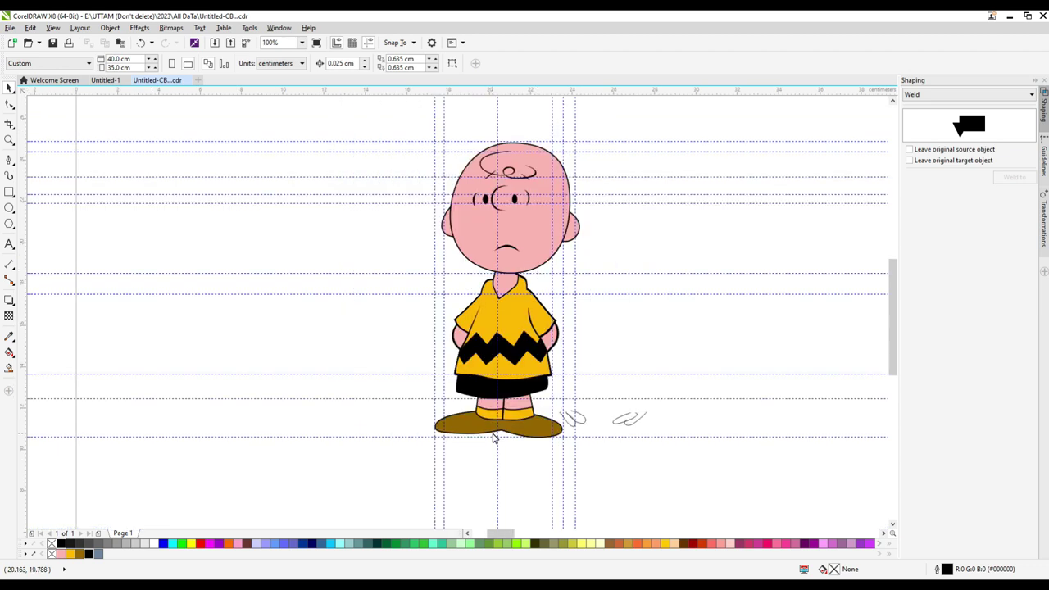
{"action": "scroll", "coordinate": [493, 435], "scroll_direction": "up", "scroll_amount": 1}
{"action": "left_click_drag", "start_coordinate": [824, 365], "coordinate": [655, 421]}
{"action": "key", "text": "ctrl+z"}
{"action": "left_click_drag", "start_coordinate": [704, 364], "coordinate": [614, 440]}
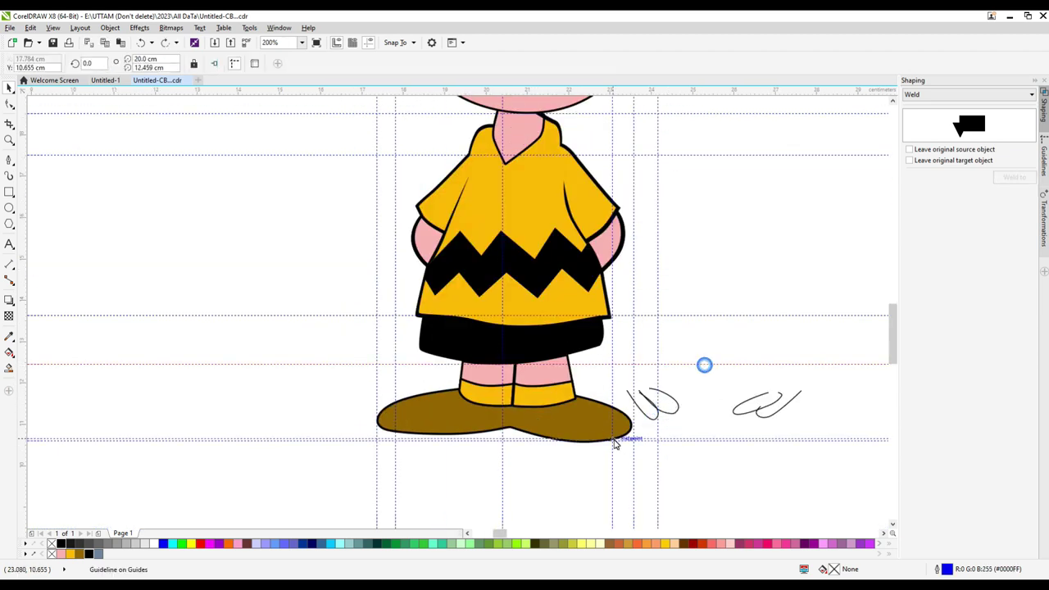
{"action": "key", "text": "ctrl+z"}
Step: Move the four shoelace curves from beside the figure onto the shoes and duplicate them with a slight offset
{"action": "mouse_move", "coordinate": [612, 373]}
{"action": "left_mouse_down"}
{"action": "mouse_move", "coordinate": [760, 438]}
{"action": "mouse_move", "coordinate": [715, 408]}
{"action": "left_mouse_up"}
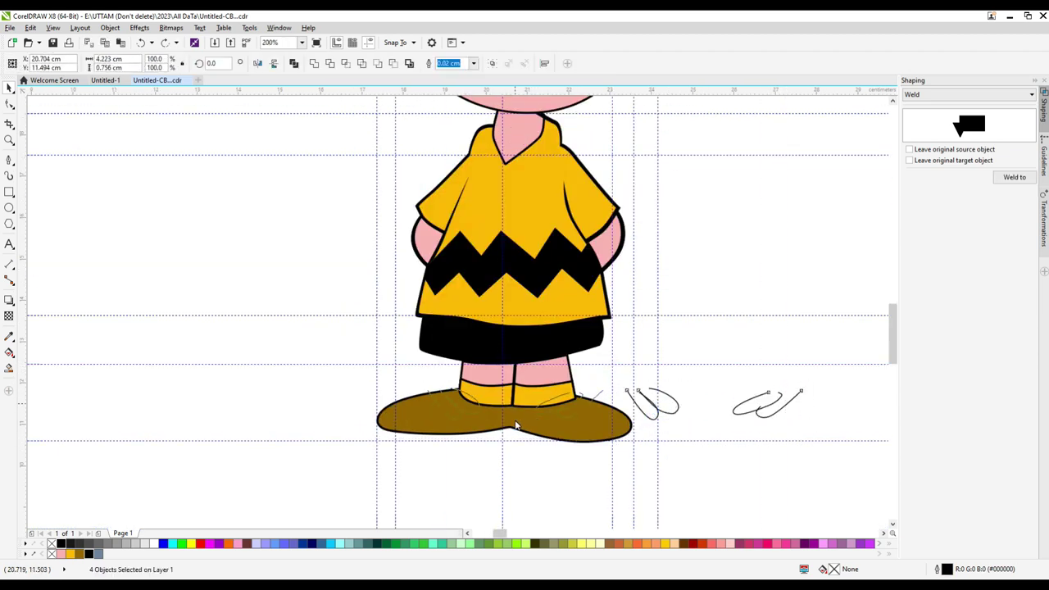
{"action": "left_click_drag", "start_coordinate": [516, 424], "coordinate": [515, 423]}
{"action": "scroll", "coordinate": [484, 406], "scroll_direction": "up", "scroll_amount": 2}
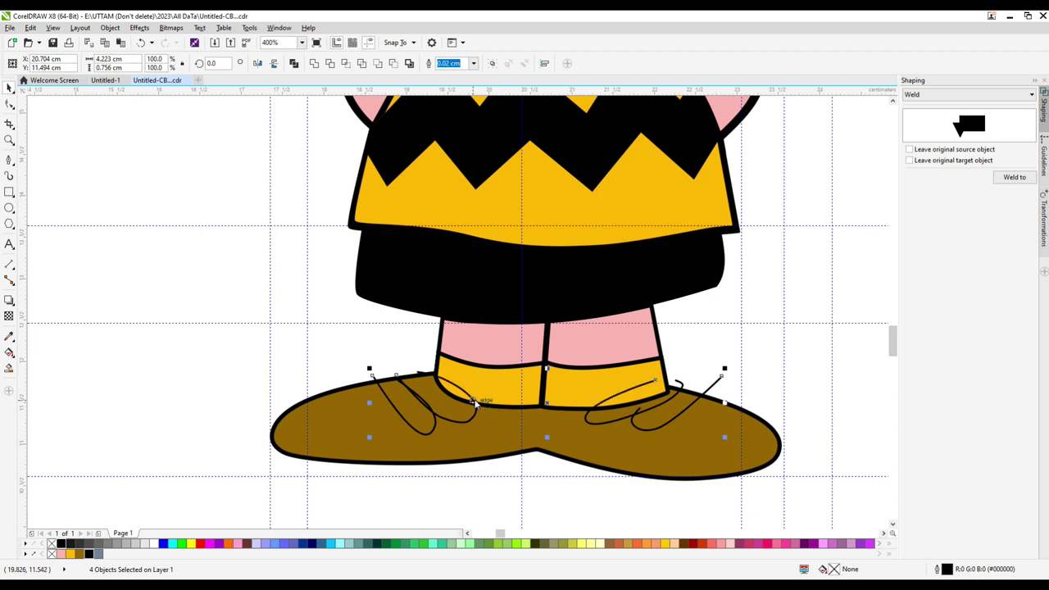
{"action": "scroll", "coordinate": [475, 402], "scroll_direction": "up", "scroll_amount": 2}
{"action": "key", "text": "Escape"}
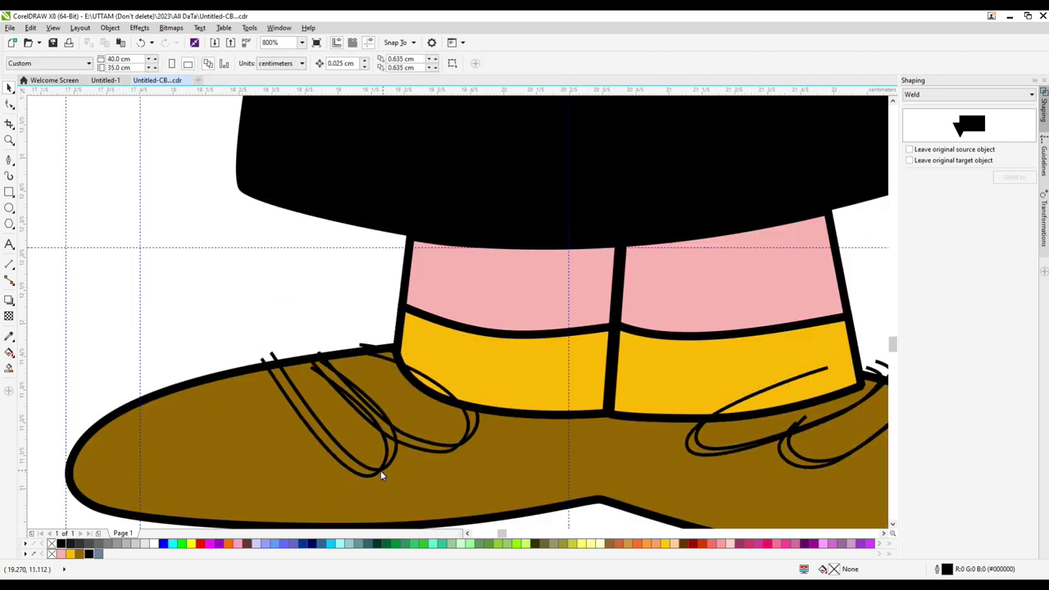
Step: Enlarge one line of the left shoe's front lace loop to 106% and move the doubled rear loop aside
{"action": "left_click", "coordinate": [381, 475]}
{"action": "scroll", "coordinate": [391, 479], "scroll_direction": "up", "scroll_amount": 2}
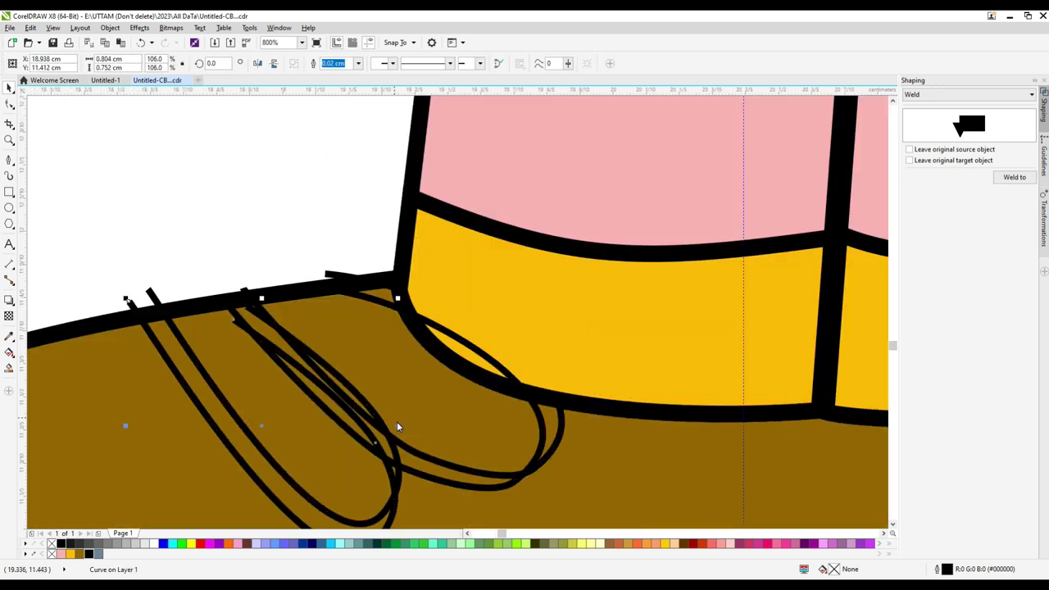
{"action": "left_click", "coordinate": [459, 467], "text": "shift"}
{"action": "left_click_drag", "start_coordinate": [459, 467], "coordinate": [550, 409]}
{"action": "scroll", "coordinate": [416, 445], "scroll_direction": "down", "scroll_amount": 1}
{"action": "scroll", "coordinate": [410, 475], "scroll_direction": "up", "scroll_amount": 1}
Step: Reshape the two lines of the left shoe's front lace loop by adjusting their nodes and inner upper ends
{"action": "left_click", "coordinate": [411, 475]}
{"action": "left_click_drag", "start_coordinate": [411, 474], "coordinate": [416, 468]}
{"action": "left_click", "coordinate": [9, 104]}
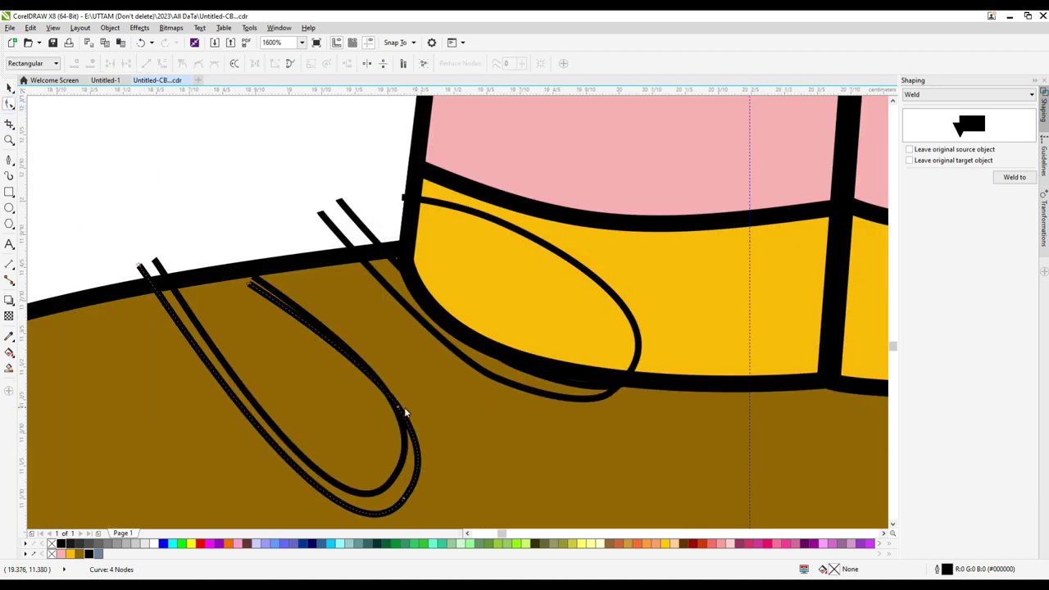
{"action": "left_click", "coordinate": [399, 400]}
{"action": "left_click_drag", "start_coordinate": [247, 279], "coordinate": [232, 274]}
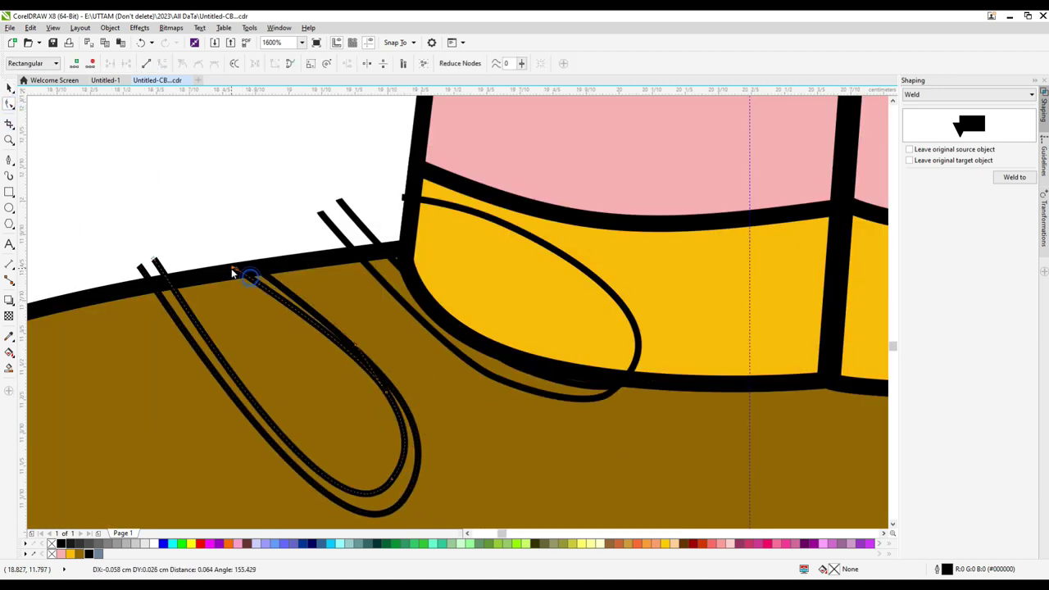
{"action": "key", "text": "space"}
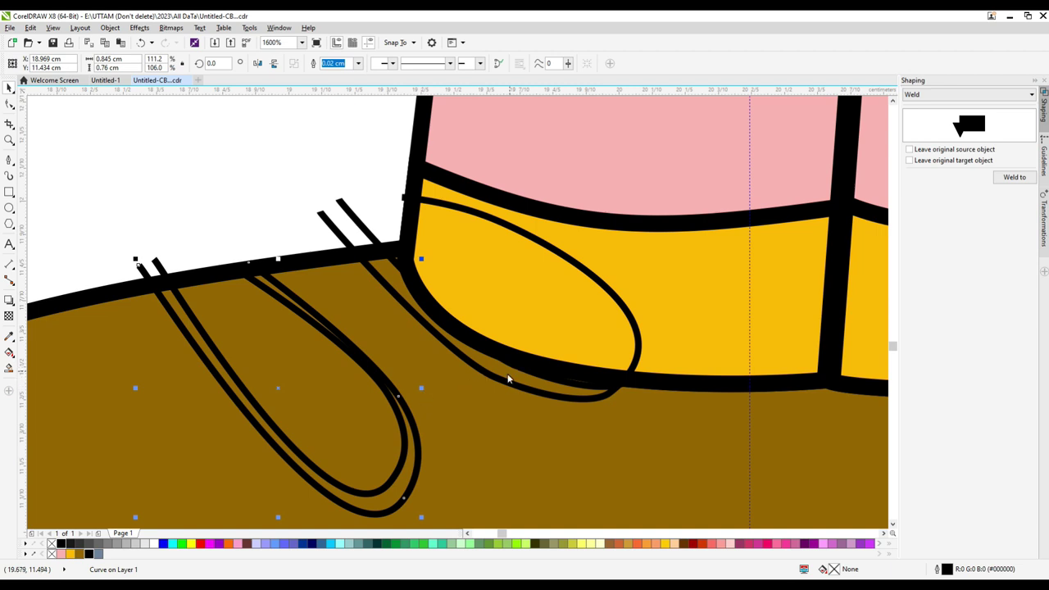
Step: Move the doubled rear lace loop back onto the left shoe and combine its two lines
{"action": "left_click", "coordinate": [355, 216], "text": "shift"}
{"action": "left_click_drag", "start_coordinate": [364, 253], "coordinate": [308, 289]}
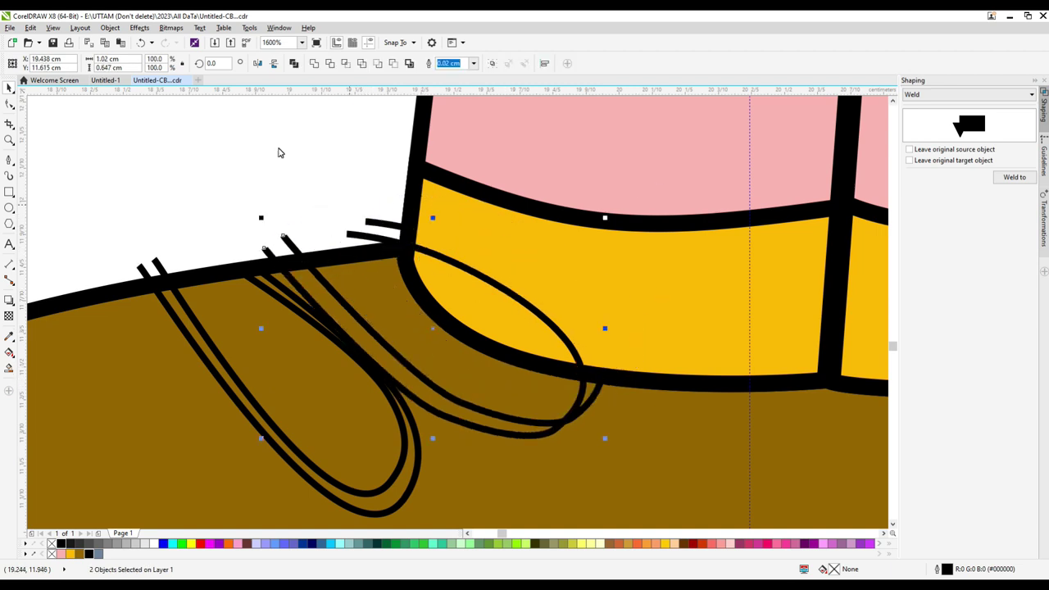
{"action": "key", "text": "ctrl+l"}
Step: Join both pairs of ends on the rear lace loop and reposition nodes to separate its inner and outer lines
{"action": "left_click", "coordinate": [9, 104]}
{"action": "left_click_drag", "start_coordinate": [348, 233], "coordinate": [270, 247]}
{"action": "left_click_drag", "start_coordinate": [578, 419], "coordinate": [542, 406]}
{"action": "left_click_drag", "start_coordinate": [503, 311], "coordinate": [503, 311]}
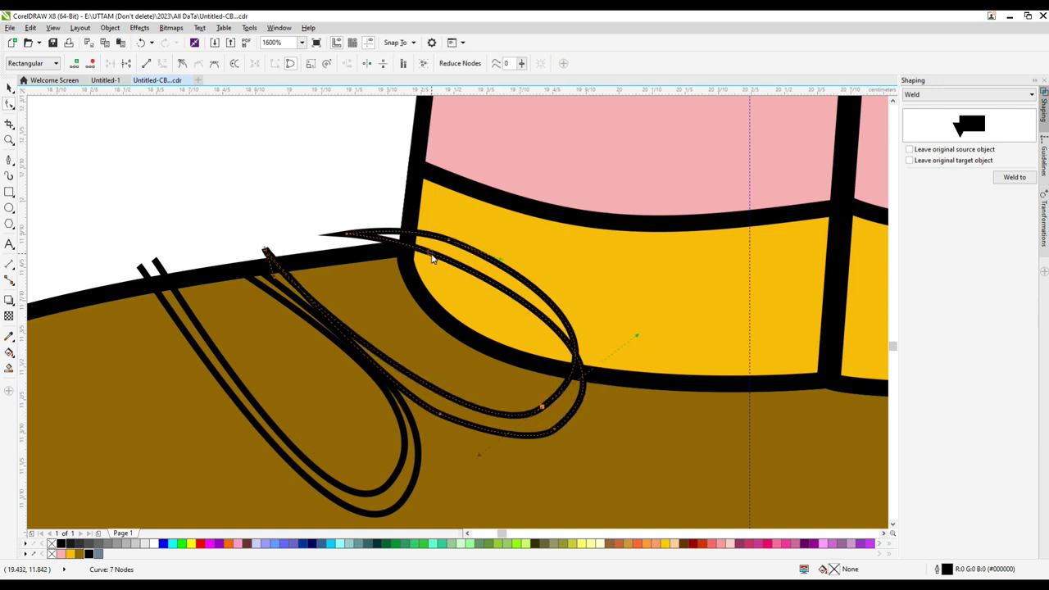
{"action": "left_click_drag", "start_coordinate": [432, 258], "coordinate": [590, 363]}
Step: Refine the lower bend of the rear lace loop by deleting and adding nodes on both lines
{"action": "double_click", "coordinate": [555, 432]}
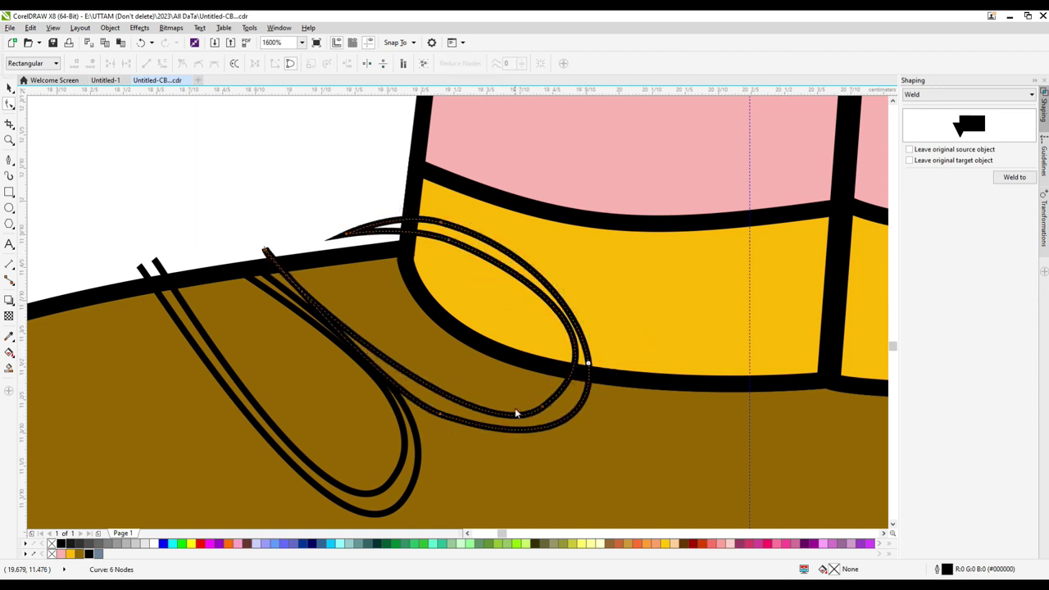
{"action": "double_click", "coordinate": [442, 416]}
{"action": "key", "text": "ctrl+z"}
{"action": "double_click", "coordinate": [565, 420]}
{"action": "double_click", "coordinate": [440, 416]}
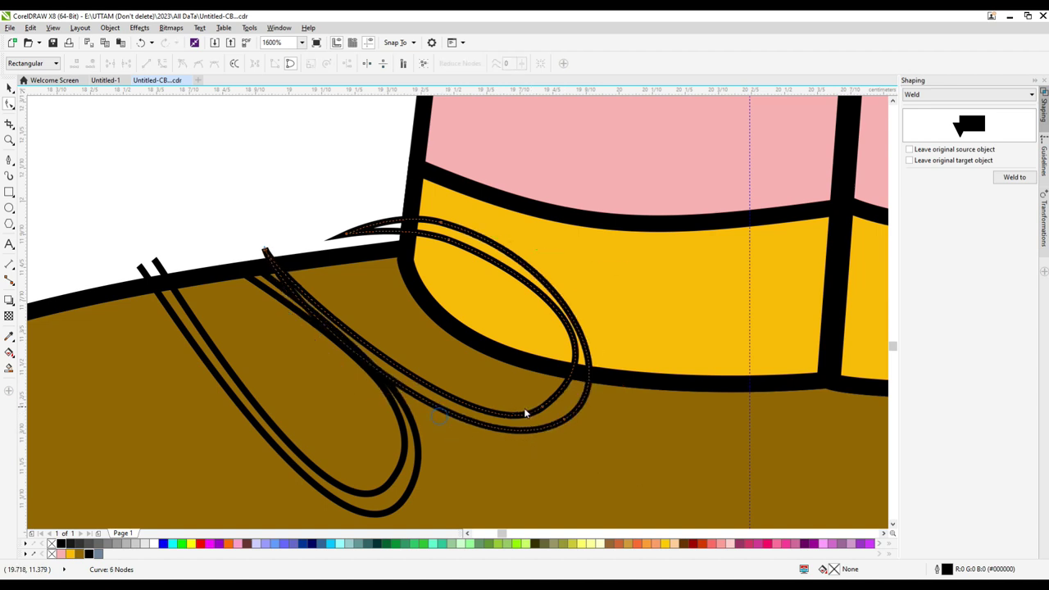
{"action": "double_click", "coordinate": [543, 413]}
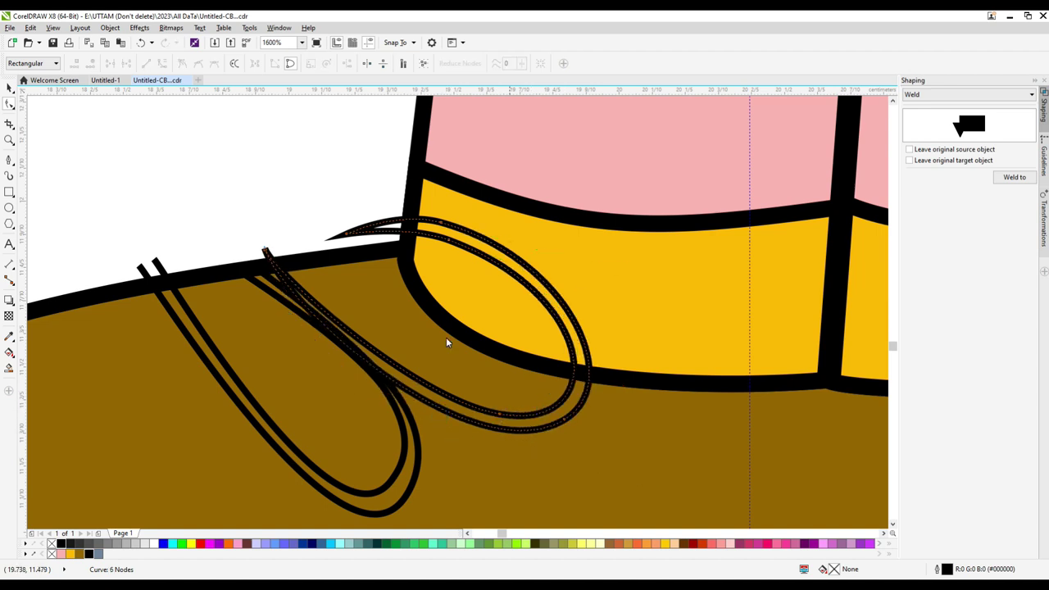
Step: Adjust the upper end of the left shoe's front lace loop and weld its two lines into one curve
{"action": "left_click", "coordinate": [140, 270]}
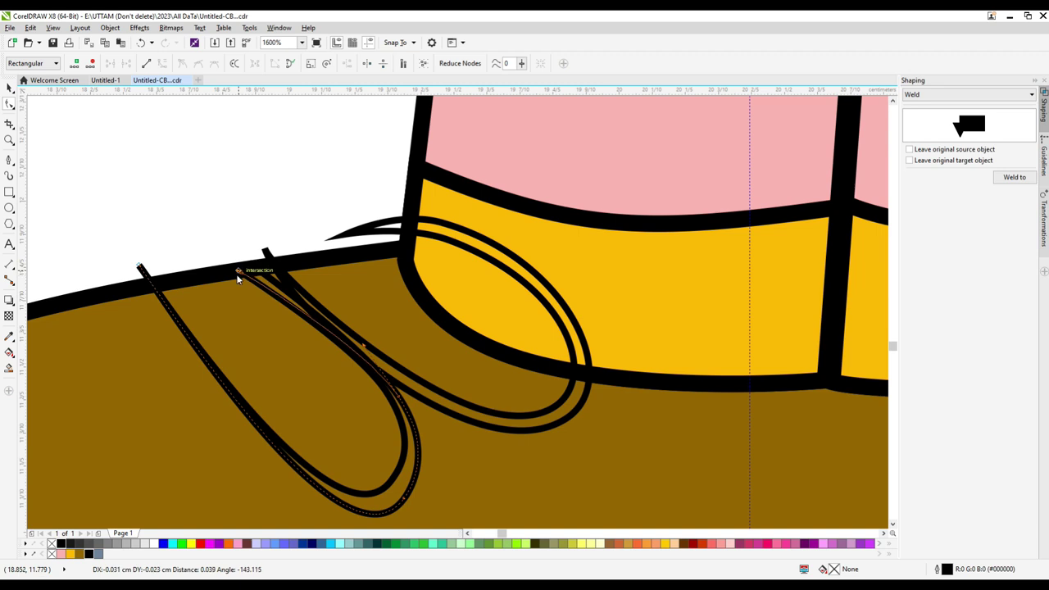
{"action": "mouse_move", "coordinate": [237, 272]}
{"action": "left_mouse_down"}
{"action": "mouse_move", "coordinate": [246, 272]}
{"action": "mouse_move", "coordinate": [233, 267]}
{"action": "left_mouse_up"}
{"action": "left_click", "coordinate": [9, 88]}
{"action": "left_click_drag", "start_coordinate": [405, 430], "coordinate": [387, 422]}
{"action": "key", "text": "ctrl+z"}
{"action": "left_click", "coordinate": [410, 423], "text": "shift"}
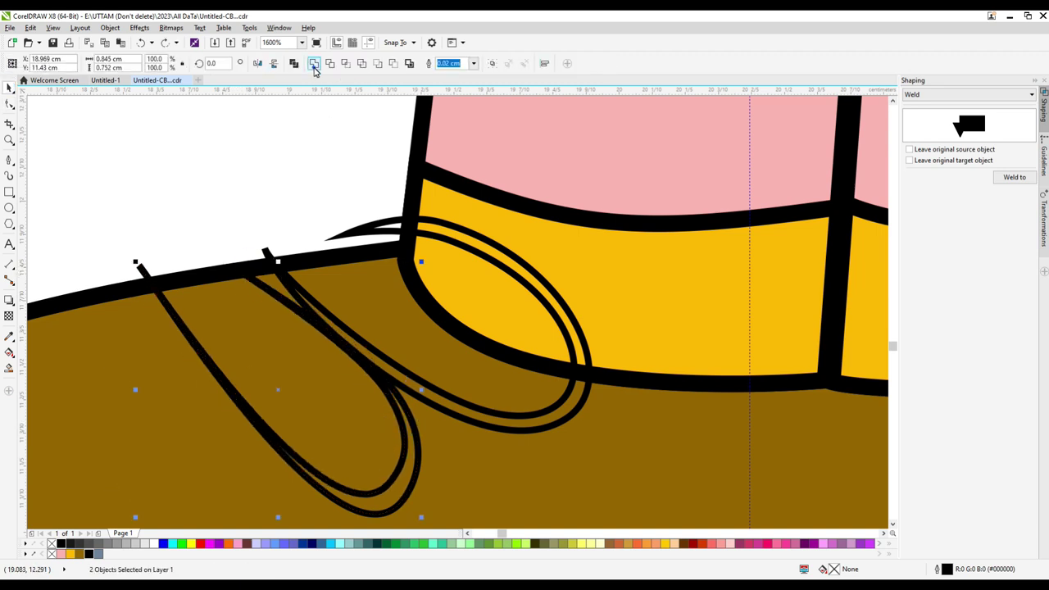
{"action": "left_click", "coordinate": [315, 66]}
Step: Join the open upper ends of the front lace loop so its two lines form one closed black shape
{"action": "left_click", "coordinate": [9, 104]}
{"action": "scroll", "coordinate": [234, 273], "scroll_direction": "up", "scroll_amount": 2}
{"action": "left_click_drag", "start_coordinate": [233, 248], "coordinate": [202, 257]}
{"action": "scroll", "coordinate": [305, 275], "scroll_direction": "down", "scroll_amount": 2}
{"action": "scroll", "coordinate": [192, 268], "scroll_direction": "up", "scroll_amount": 2}
{"action": "scroll", "coordinate": [278, 248], "scroll_direction": "down", "scroll_amount": 2}
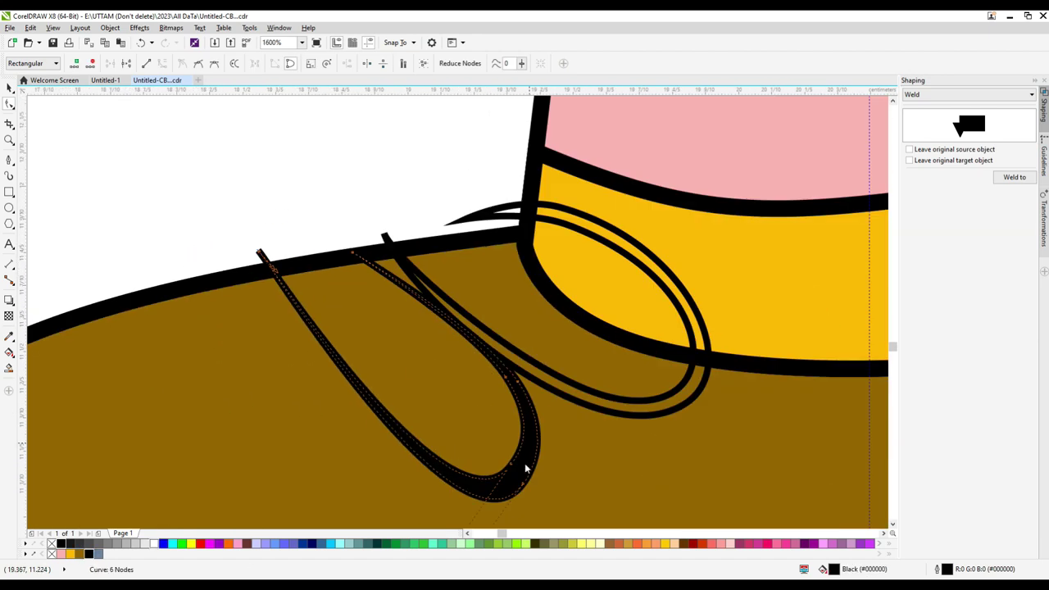
Step: Refine the lower bend of the front lace loop by deleting, adding and repositioning nodes on both edges
{"action": "double_click", "coordinate": [524, 487]}
{"action": "key", "text": "ctrl+z"}
{"action": "double_click", "coordinate": [417, 456]}
{"action": "left_click_drag", "start_coordinate": [417, 456], "coordinate": [409, 455]}
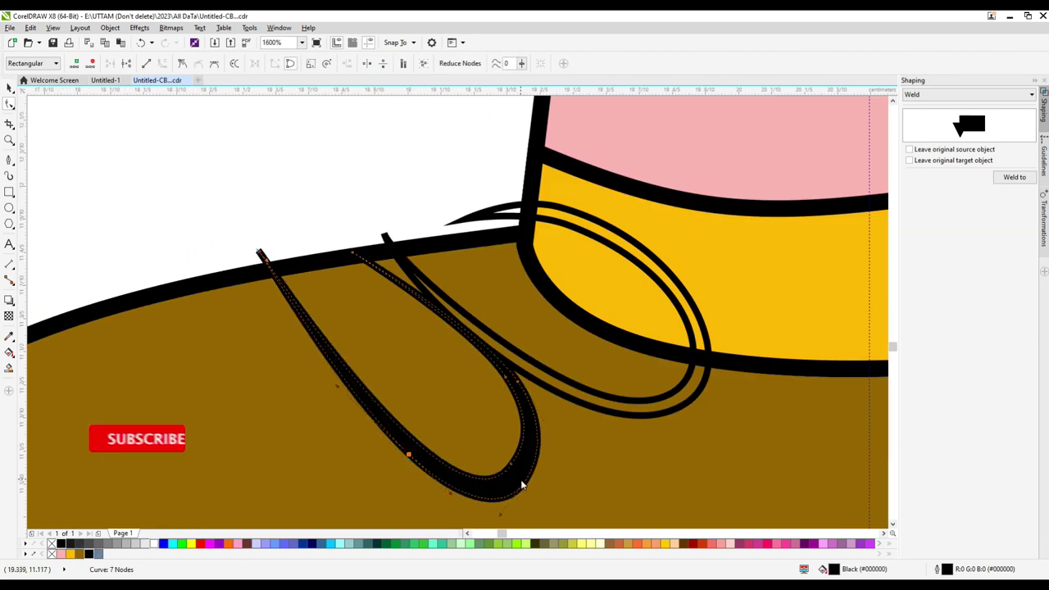
{"action": "double_click", "coordinate": [524, 485]}
{"action": "double_click", "coordinate": [512, 465]}
{"action": "key", "text": "ctrl+z"}
{"action": "double_click", "coordinate": [418, 444]}
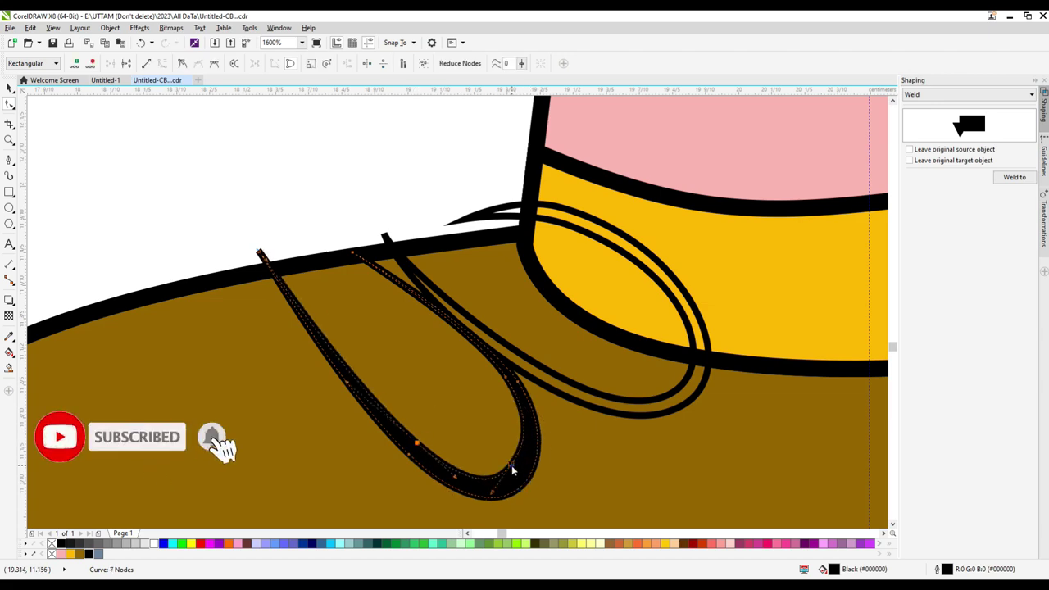
{"action": "double_click", "coordinate": [511, 464]}
{"action": "scroll", "coordinate": [271, 258], "scroll_direction": "up", "scroll_amount": 2}
{"action": "scroll", "coordinate": [244, 274], "scroll_direction": "down", "scroll_amount": 3}
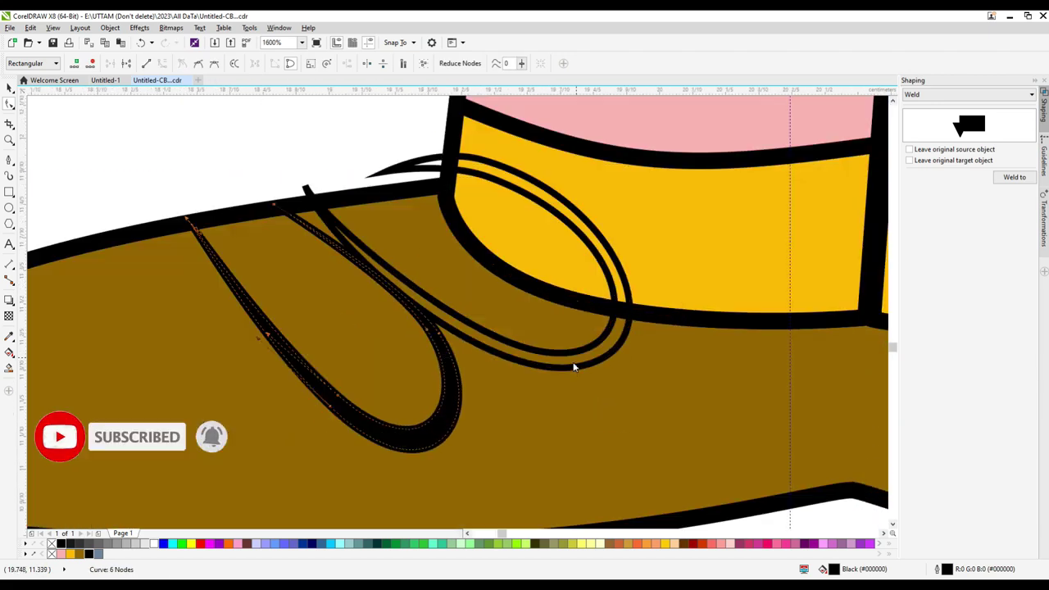
Step: Fill the left shoe's rear lace loop with black and set its outline to None
{"action": "left_click", "coordinate": [88, 554]}
{"action": "left_click", "coordinate": [9, 88]}
{"action": "left_click", "coordinate": [358, 64]}
{"action": "left_click", "coordinate": [339, 75]}
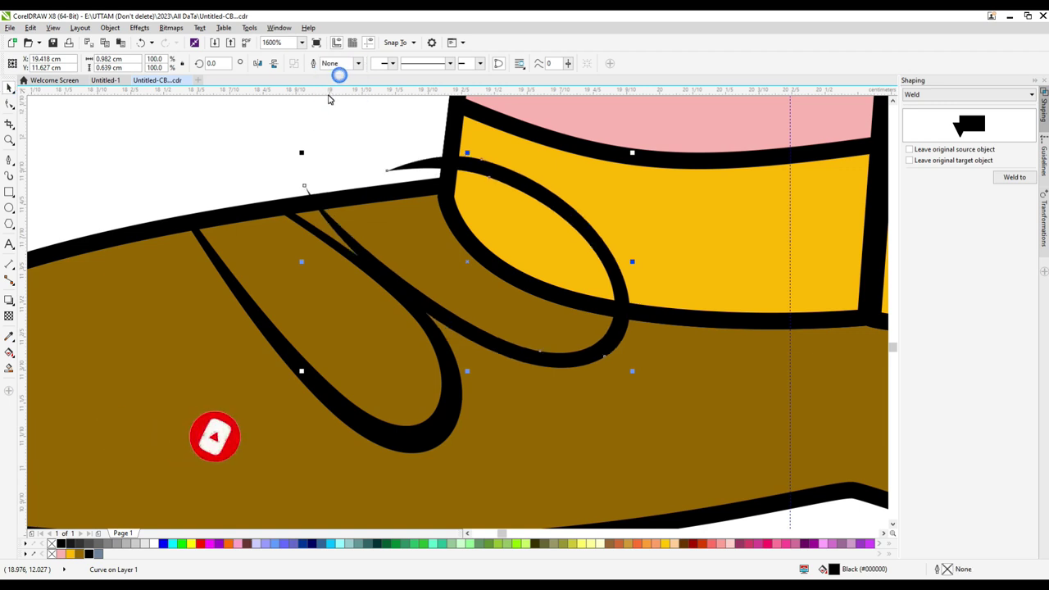
Step: Taper the rear lace loop's upper end at the shoe edge by moving, deleting and adding nodes
{"action": "left_click", "coordinate": [9, 104]}
{"action": "scroll", "coordinate": [296, 212], "scroll_direction": "up", "scroll_amount": 1}
{"action": "left_click", "coordinate": [283, 213]}
{"action": "left_click_drag", "start_coordinate": [283, 213], "coordinate": [318, 205]}
{"action": "left_click", "coordinate": [336, 202]}
{"action": "double_click", "coordinate": [335, 202]}
{"action": "scroll", "coordinate": [306, 198], "scroll_direction": "up", "scroll_amount": 1}
{"action": "left_click_drag", "start_coordinate": [316, 159], "coordinate": [301, 213]}
{"action": "scroll", "coordinate": [305, 216], "scroll_direction": "down", "scroll_amount": 2}
{"action": "scroll", "coordinate": [302, 248], "scroll_direction": "up", "scroll_amount": 1}
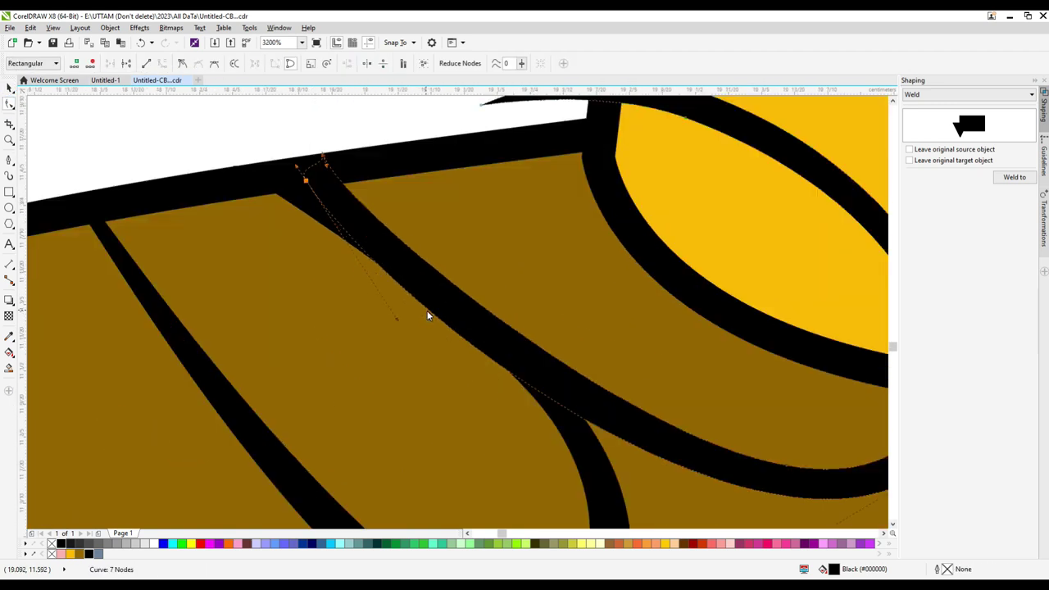
{"action": "double_click", "coordinate": [430, 311]}
{"action": "left_click_drag", "start_coordinate": [430, 312], "coordinate": [438, 306]}
{"action": "left_click_drag", "start_coordinate": [322, 155], "coordinate": [321, 156]}
Step: Reshape the rear lace loop's pointed end at the ankle by repositioning its tip and neighbouring nodes
{"action": "left_click", "coordinate": [109, 232]}
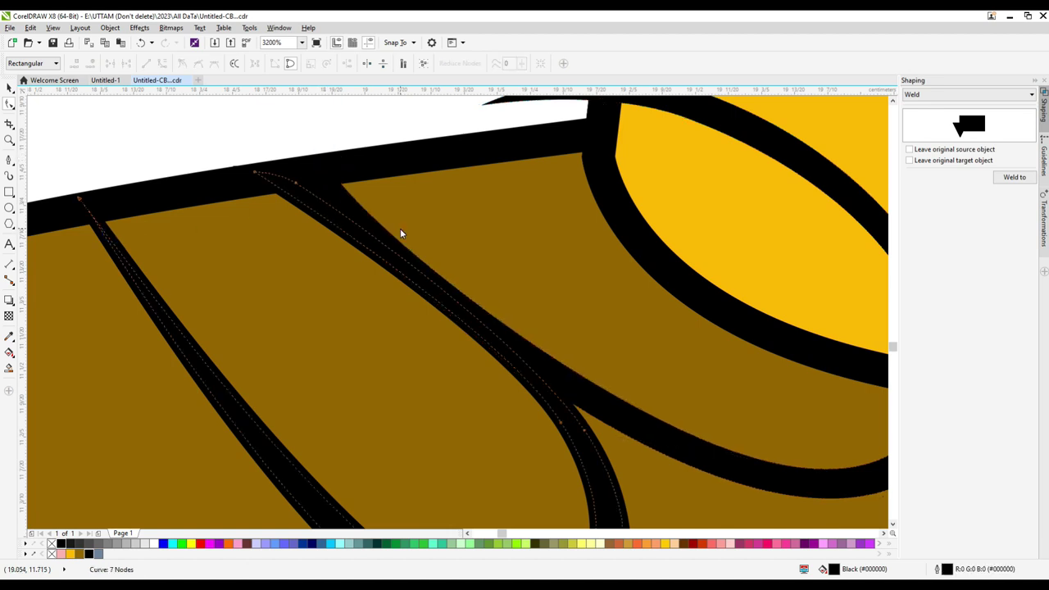
{"action": "scroll", "coordinate": [470, 249], "scroll_direction": "down", "scroll_amount": 1}
{"action": "left_click", "coordinate": [501, 172]}
{"action": "scroll", "coordinate": [479, 181], "scroll_direction": "up", "scroll_amount": 1}
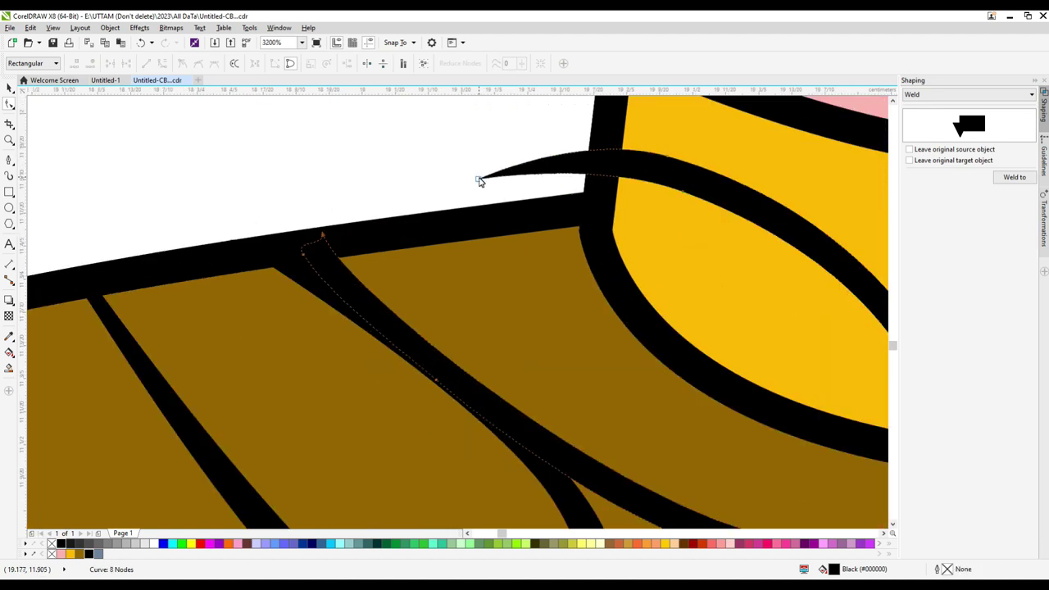
{"action": "left_click_drag", "start_coordinate": [478, 179], "coordinate": [476, 199]}
{"action": "left_click_drag", "start_coordinate": [684, 193], "coordinate": [619, 202]}
{"action": "scroll", "coordinate": [586, 195], "scroll_direction": "down", "scroll_amount": 1}
{"action": "left_click_drag", "start_coordinate": [622, 176], "coordinate": [618, 189]}
{"action": "scroll", "coordinate": [514, 317], "scroll_direction": "down", "scroll_amount": 2}
{"action": "scroll", "coordinate": [478, 320], "scroll_direction": "up", "scroll_amount": 1}
Step: Refine the left shoe's front lace loop by adjusting the nodes along its edges
{"action": "left_click", "coordinate": [483, 319]}
{"action": "scroll", "coordinate": [478, 318], "scroll_direction": "up", "scroll_amount": 1}
{"action": "left_click_drag", "start_coordinate": [431, 231], "coordinate": [422, 217]}
{"action": "scroll", "coordinate": [467, 274], "scroll_direction": "up", "scroll_amount": 1}
{"action": "double_click", "coordinate": [467, 273]}
{"action": "scroll", "coordinate": [417, 257], "scroll_direction": "down", "scroll_amount": 2}
{"action": "key", "text": "space"}
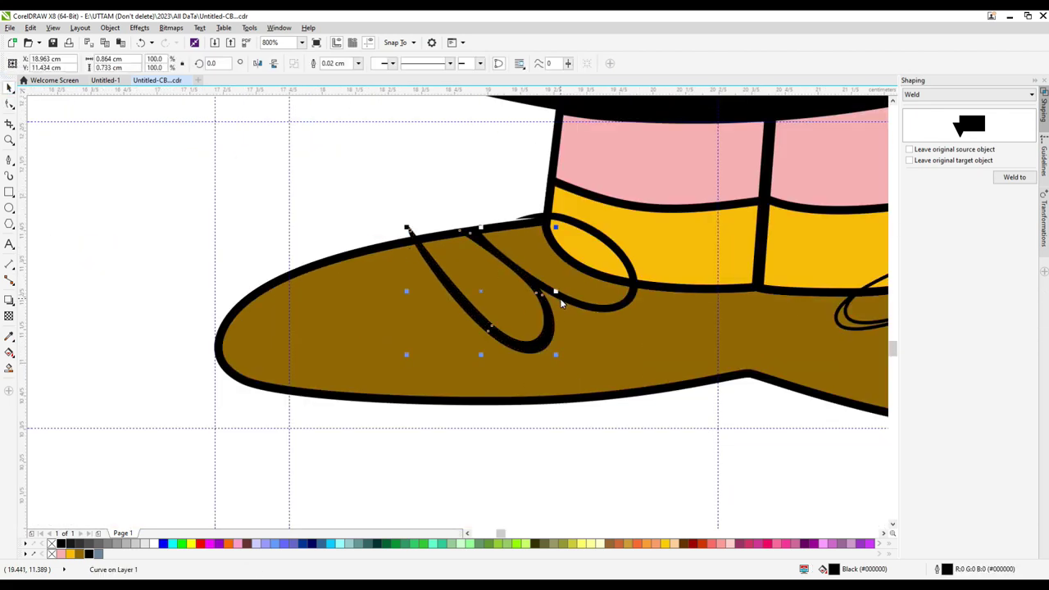
Step: Reposition and resize the rear lace loop on the left shoe and rotate it to about 348.9 degrees
{"action": "left_click_drag", "start_coordinate": [640, 210], "coordinate": [622, 221]}
{"action": "key", "text": "ctrl+z"}
{"action": "left_click_drag", "start_coordinate": [627, 264], "coordinate": [607, 263]}
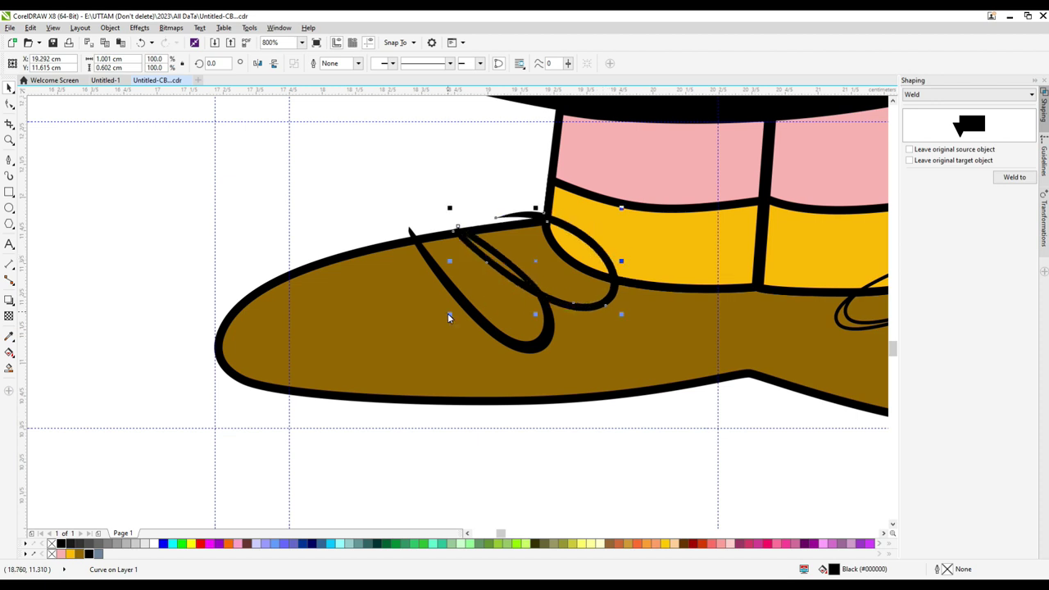
{"action": "left_click_drag", "start_coordinate": [450, 314], "coordinate": [463, 305]}
{"action": "left_click_drag", "start_coordinate": [621, 210], "coordinate": [603, 218]}
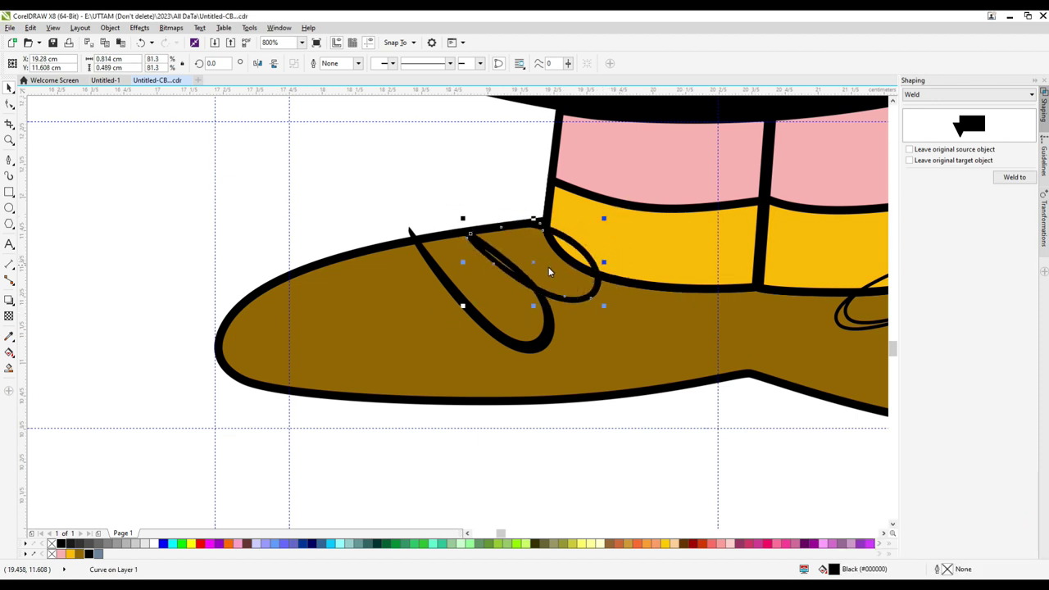
{"action": "left_click_drag", "start_coordinate": [606, 307], "coordinate": [632, 320]}
{"action": "left_click_drag", "start_coordinate": [549, 321], "coordinate": [561, 304]}
{"action": "left_click", "coordinate": [590, 301]}
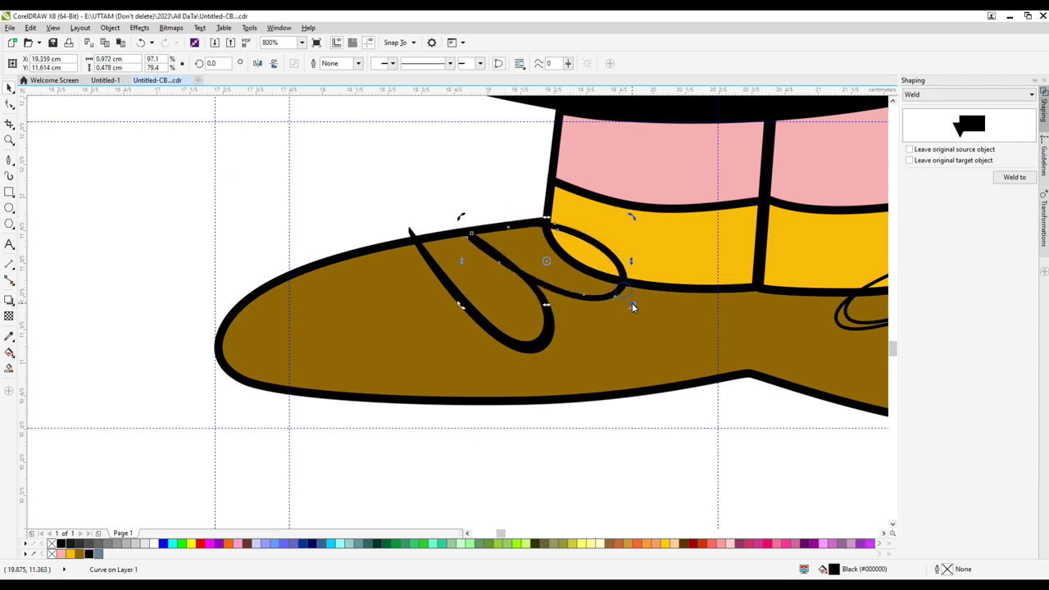
{"action": "left_click_drag", "start_coordinate": [632, 303], "coordinate": [626, 312]}
Step: Pull the adjoining upper ends of both lace loops onto the left shoe's edge by repositioning their nodes
{"action": "scroll", "coordinate": [573, 244], "scroll_direction": "up", "scroll_amount": 2}
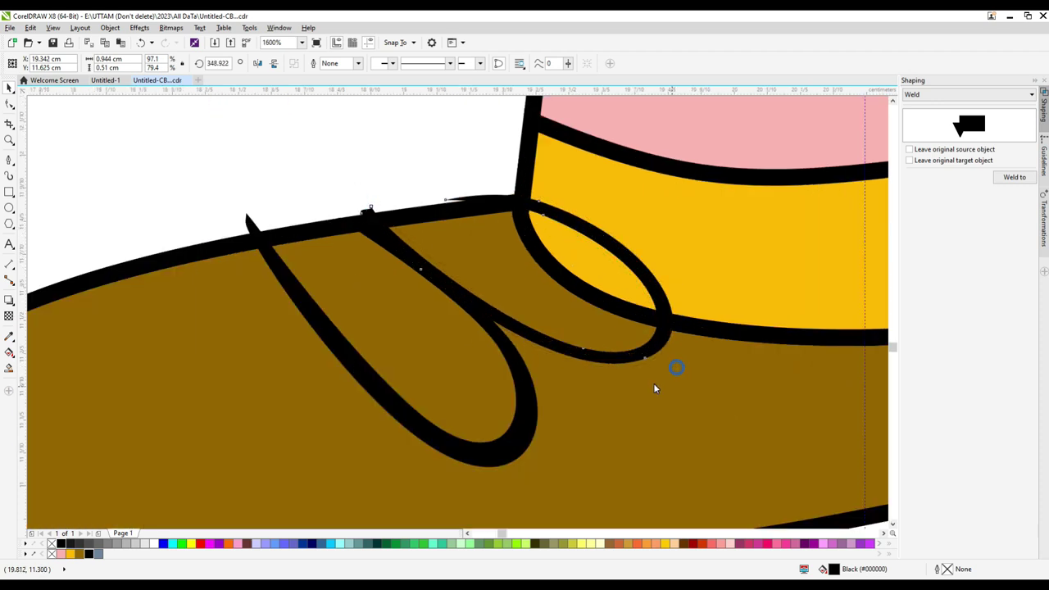
{"action": "scroll", "coordinate": [454, 288], "scroll_direction": "up", "scroll_amount": 1}
{"action": "left_click", "coordinate": [9, 104]}
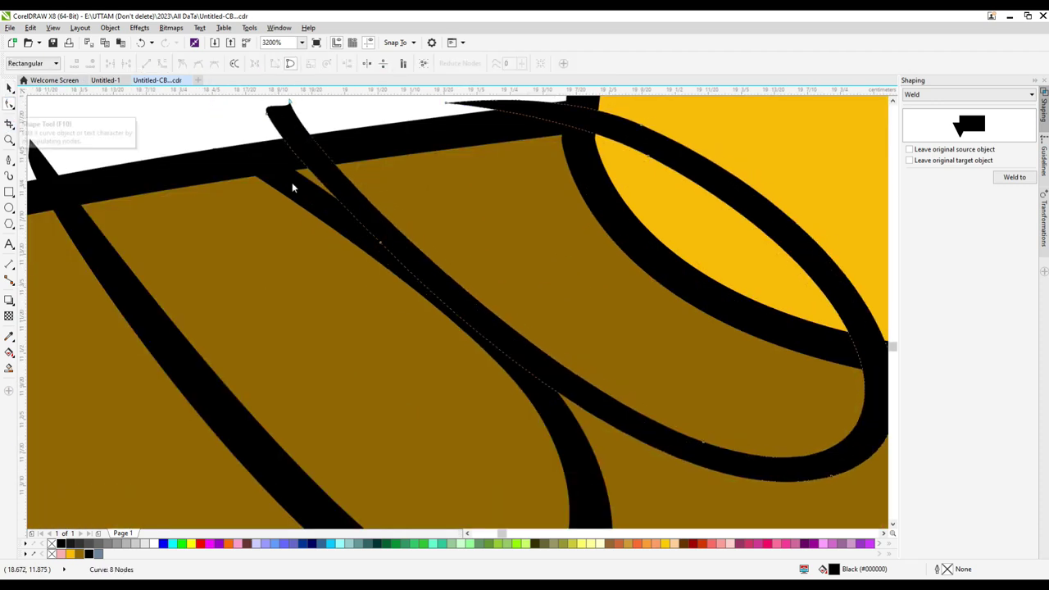
{"action": "left_click", "coordinate": [276, 168]}
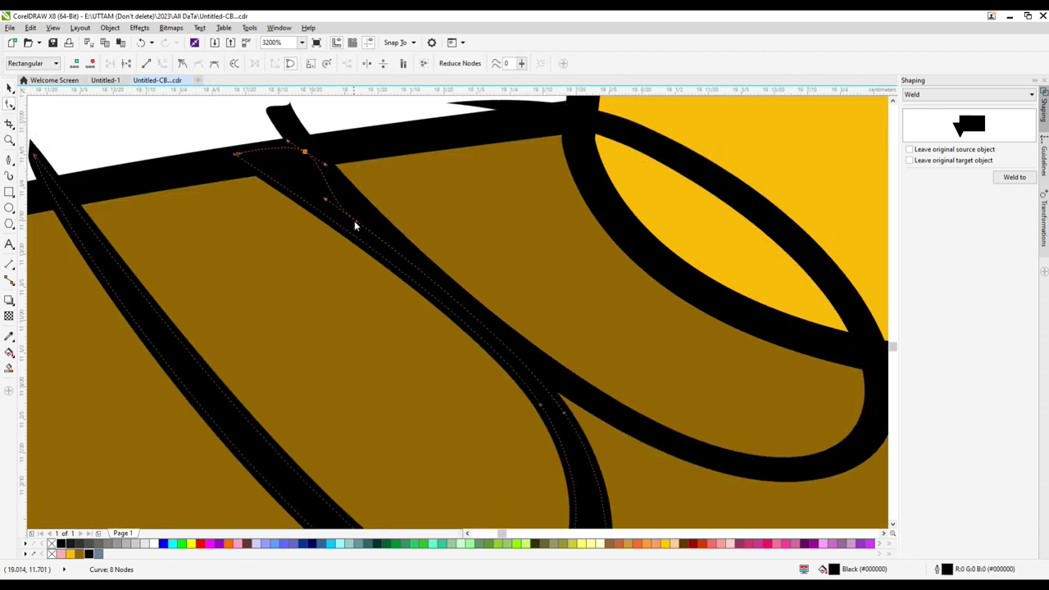
{"action": "left_click_drag", "start_coordinate": [237, 154], "coordinate": [263, 159]}
{"action": "left_click", "coordinate": [356, 222]}
{"action": "left_click_drag", "start_coordinate": [268, 111], "coordinate": [389, 239]}
{"action": "scroll", "coordinate": [409, 249], "scroll_direction": "down", "scroll_amount": 1}
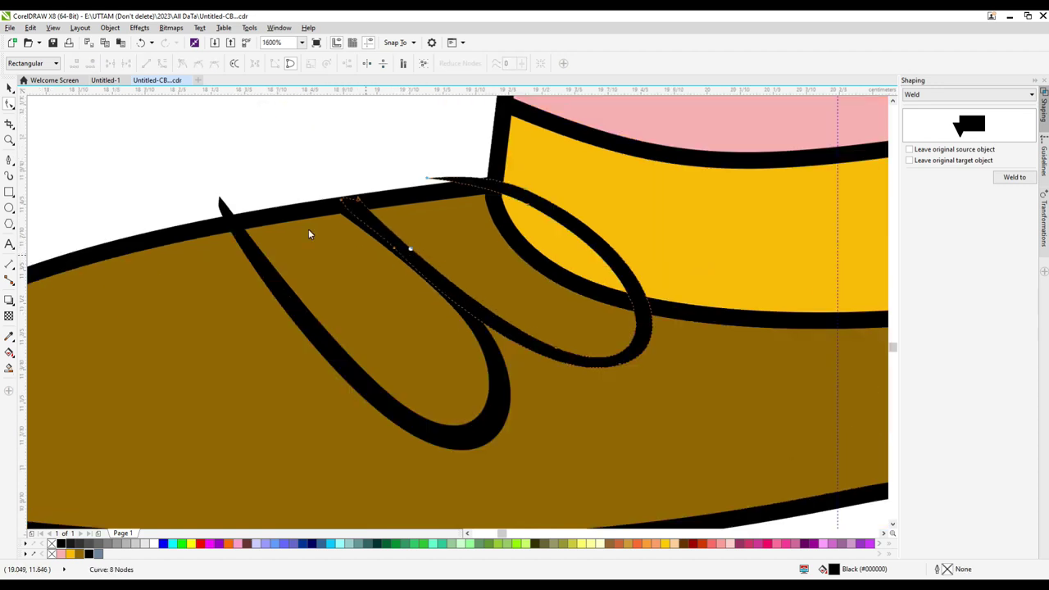
Step: Set the outline of both lace loops on the left shoe to None
{"action": "left_click", "coordinate": [223, 211]}
{"action": "left_click", "coordinate": [9, 86]}
{"action": "left_click", "coordinate": [516, 332], "text": "shift"}
{"action": "left_click", "coordinate": [474, 63]}
{"action": "left_click", "coordinate": [455, 73]}
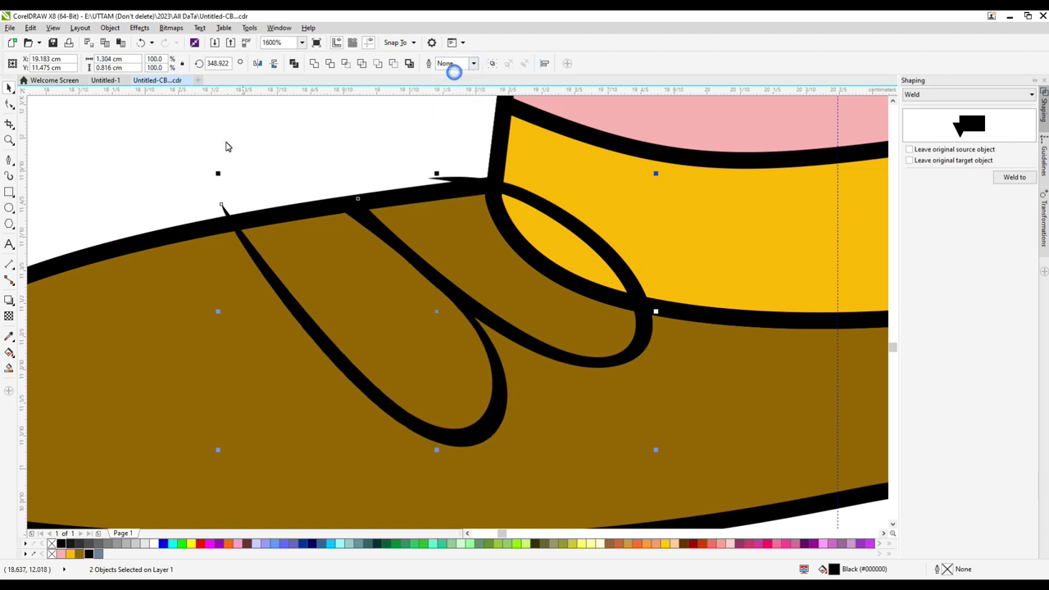
{"action": "left_click", "coordinate": [227, 145]}
Step: Slightly enlarge one line of the right shoe's rear lace loop and weld the loop's two lines into one curve
{"action": "scroll", "coordinate": [431, 194], "scroll_direction": "down", "scroll_amount": 2}
{"action": "scroll", "coordinate": [618, 221], "scroll_direction": "up", "scroll_amount": 2}
{"action": "left_click", "coordinate": [518, 276]}
{"action": "scroll", "coordinate": [517, 275], "scroll_direction": "down", "scroll_amount": 1}
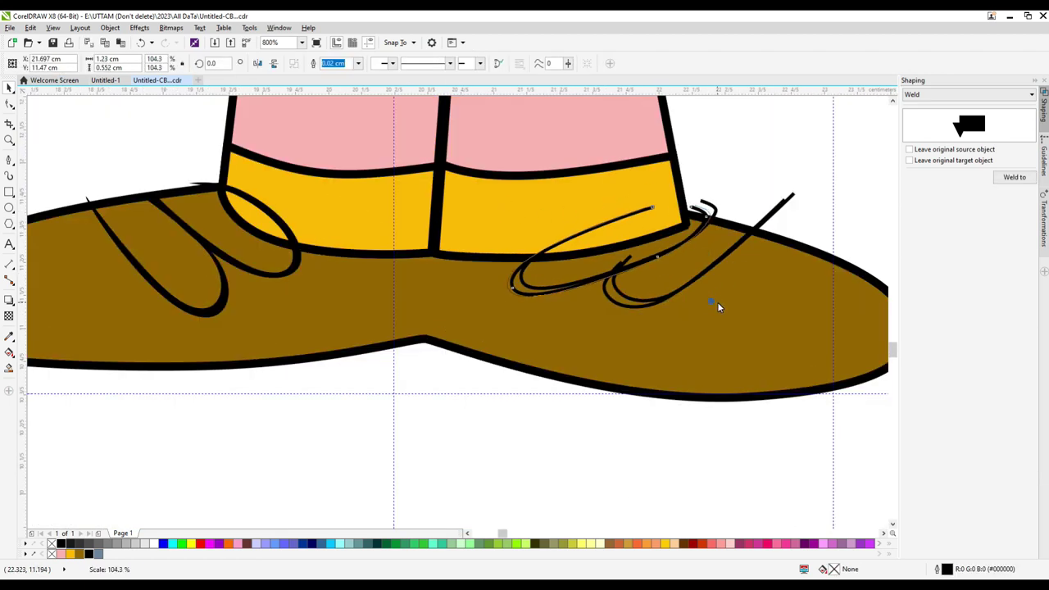
{"action": "left_click_drag", "start_coordinate": [717, 308], "coordinate": [720, 310]}
{"action": "left_click_drag", "start_coordinate": [609, 196], "coordinate": [609, 197]}
{"action": "scroll", "coordinate": [534, 262], "scroll_direction": "up", "scroll_amount": 1}
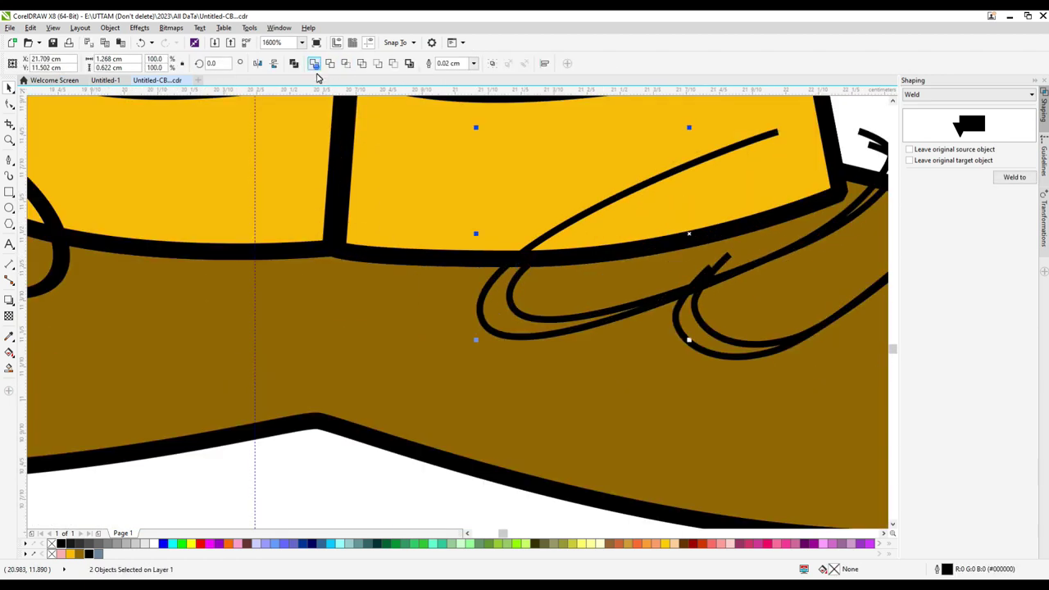
Step: Join the rear lace loop's ends over the sock and delete an extra node on its lower side
{"action": "key", "text": "F10"}
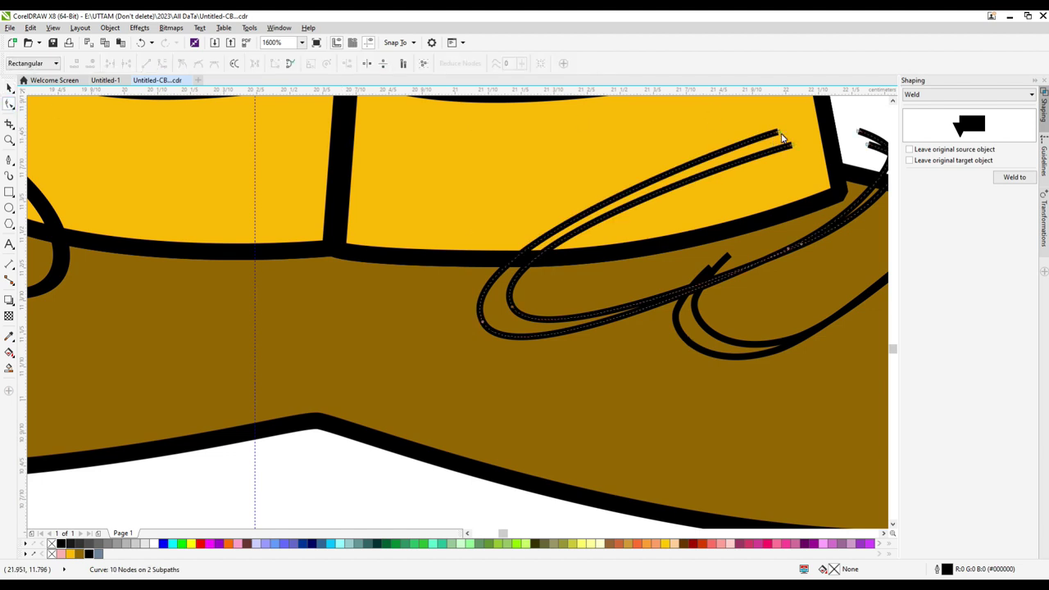
{"action": "left_click_drag", "start_coordinate": [620, 200], "coordinate": [618, 188]}
{"action": "left_click_drag", "start_coordinate": [799, 243], "coordinate": [648, 263]}
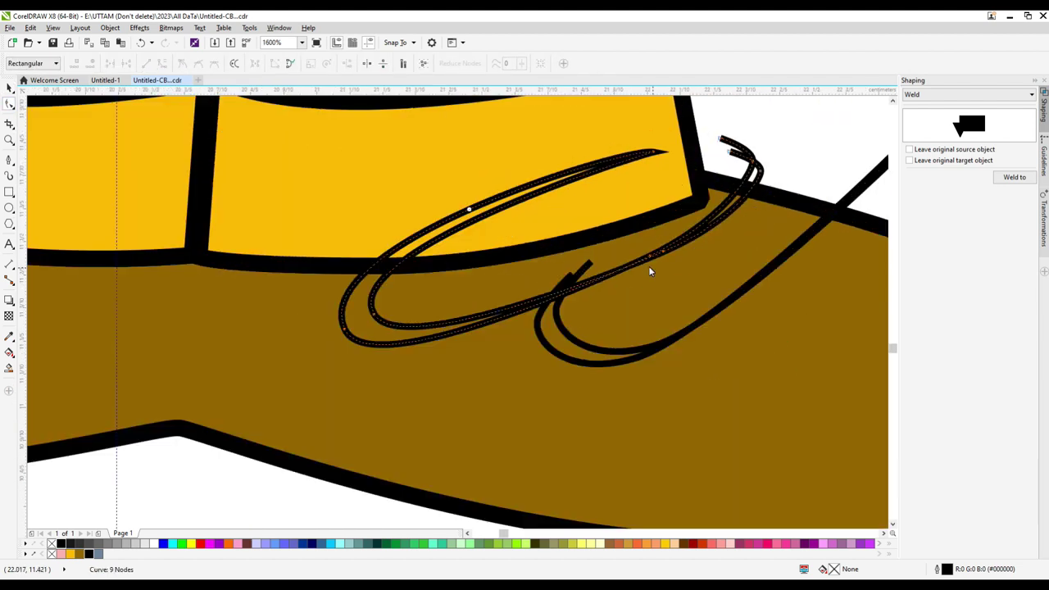
{"action": "double_click", "coordinate": [651, 257]}
{"action": "left_click", "coordinate": [764, 174]}
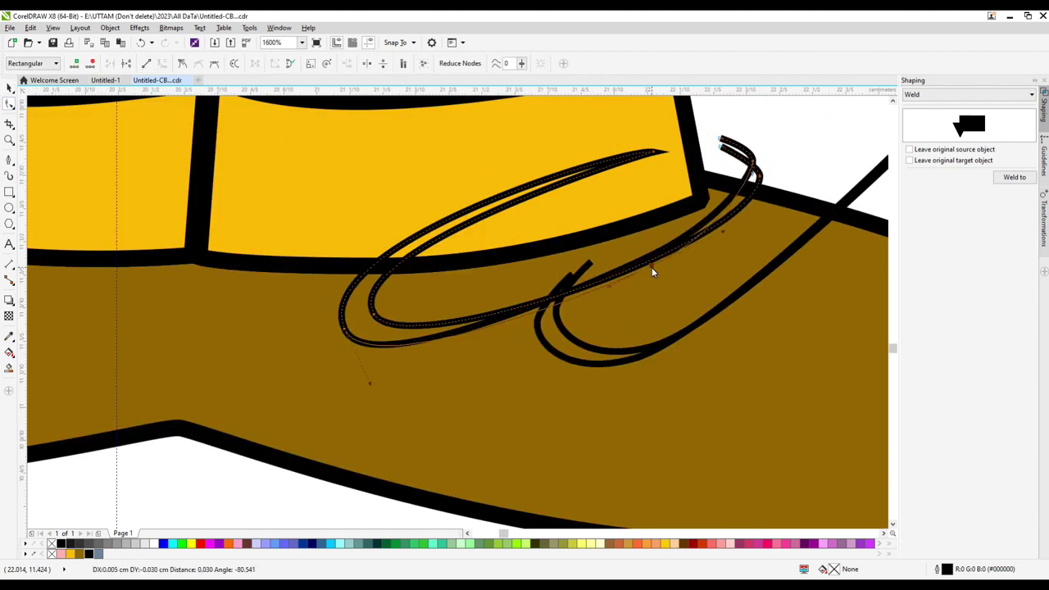
Step: Try to join the rear lace loop's ends beside the ankle and smooth the bend by deleting its nodes
{"action": "scroll", "coordinate": [651, 267], "scroll_direction": "up", "scroll_amount": 1}
{"action": "left_click_drag", "start_coordinate": [696, 162], "coordinate": [697, 161]}
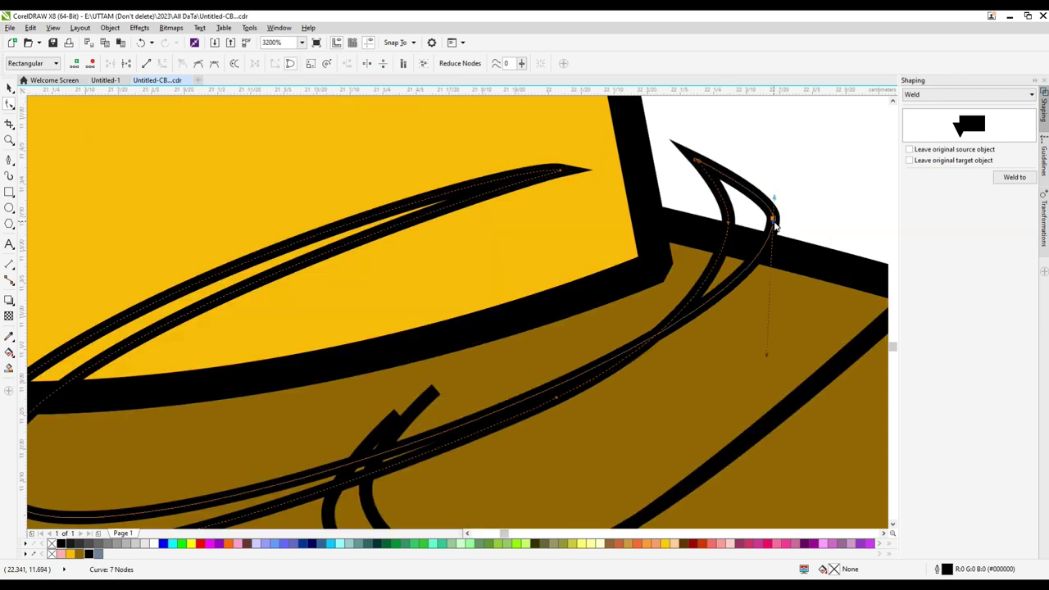
{"action": "double_click", "coordinate": [773, 218]}
{"action": "double_click", "coordinate": [729, 223]}
{"action": "scroll", "coordinate": [708, 283], "scroll_direction": "down", "scroll_amount": 1}
{"action": "scroll", "coordinate": [624, 348], "scroll_direction": "up", "scroll_amount": 1}
{"action": "scroll", "coordinate": [643, 338], "scroll_direction": "down", "scroll_amount": 1}
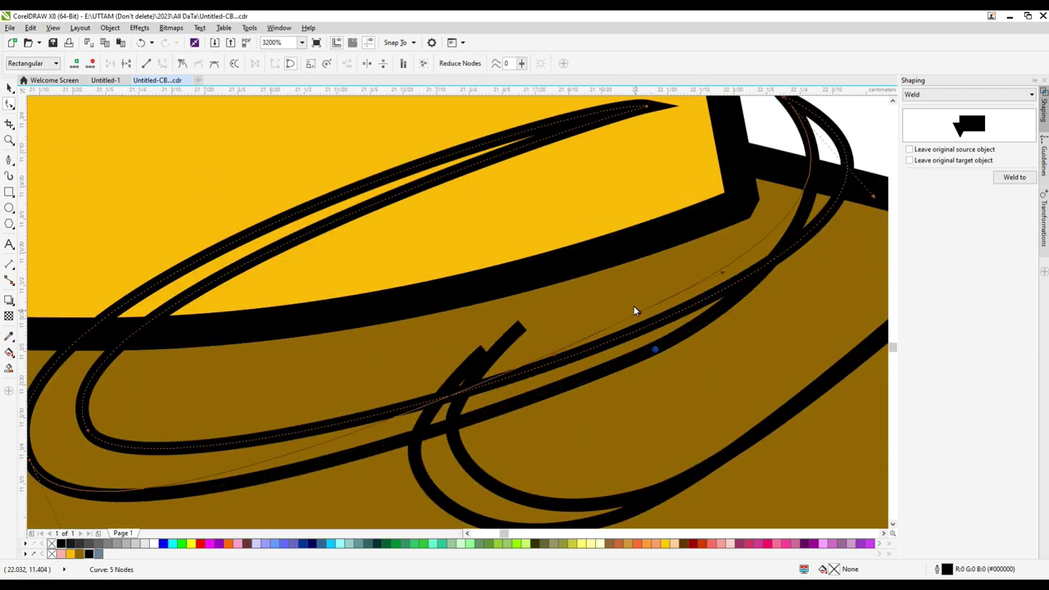
{"action": "key", "text": "ctrl+z"}
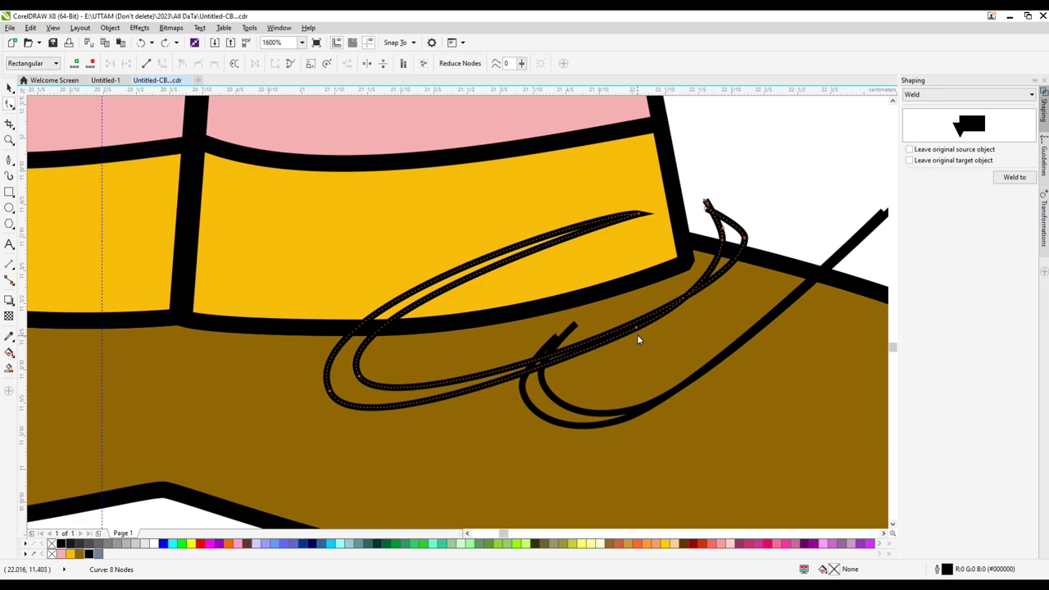
Step: Join the rear lace loop's ends beside the ankle and reposition nodes to separate its two lines
{"action": "left_click", "coordinate": [638, 336]}
{"action": "scroll", "coordinate": [704, 207], "scroll_direction": "up", "scroll_amount": 1}
{"action": "left_click_drag", "start_coordinate": [706, 196], "coordinate": [775, 277]}
{"action": "scroll", "coordinate": [758, 289], "scroll_direction": "down", "scroll_amount": 2}
{"action": "scroll", "coordinate": [665, 360], "scroll_direction": "up", "scroll_amount": 1}
Step: Weld the two lines of the right shoe's front lace loop and join both pairs of ends
{"action": "left_click", "coordinate": [660, 361]}
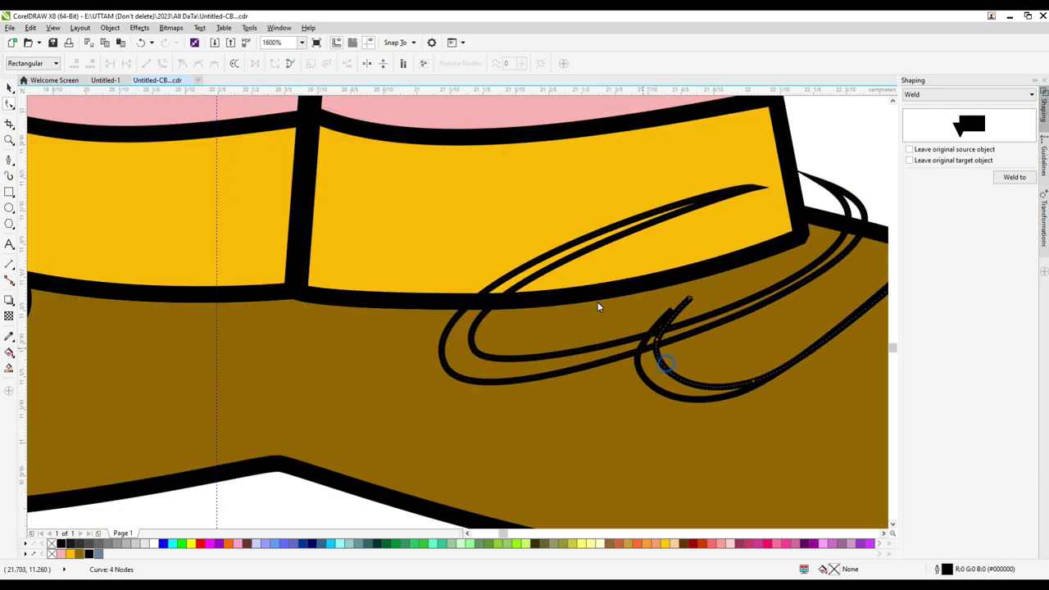
{"action": "key", "text": "space"}
{"action": "left_click", "coordinate": [641, 371], "text": "shift"}
{"action": "left_click", "coordinate": [316, 65]}
{"action": "left_click", "coordinate": [8, 104]}
{"action": "scroll", "coordinate": [677, 311], "scroll_direction": "up", "scroll_amount": 1}
{"action": "left_click_drag", "start_coordinate": [664, 312], "coordinate": [701, 289]}
{"action": "scroll", "coordinate": [599, 323], "scroll_direction": "down", "scroll_amount": 2}
{"action": "left_click_drag", "start_coordinate": [778, 261], "coordinate": [788, 252]}
{"action": "scroll", "coordinate": [647, 360], "scroll_direction": "up", "scroll_amount": 1}
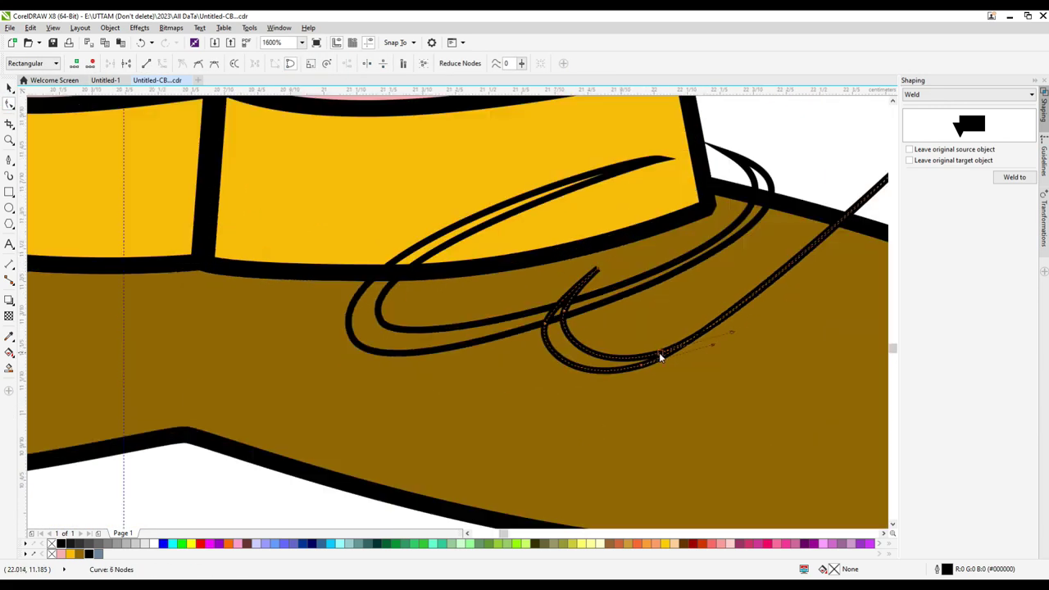
Step: Separate the front lace loop's inner and outer lines by moving, adding and deleting nodes along its lower bend
{"action": "mouse_move", "coordinate": [659, 354]}
{"action": "left_mouse_down"}
{"action": "mouse_move", "coordinate": [659, 333]}
{"action": "mouse_move", "coordinate": [654, 369]}
{"action": "left_mouse_up"}
{"action": "scroll", "coordinate": [642, 371], "scroll_direction": "down", "scroll_amount": 1}
{"action": "scroll", "coordinate": [747, 292], "scroll_direction": "up", "scroll_amount": 1}
{"action": "left_click_drag", "start_coordinate": [733, 297], "coordinate": [740, 303]}
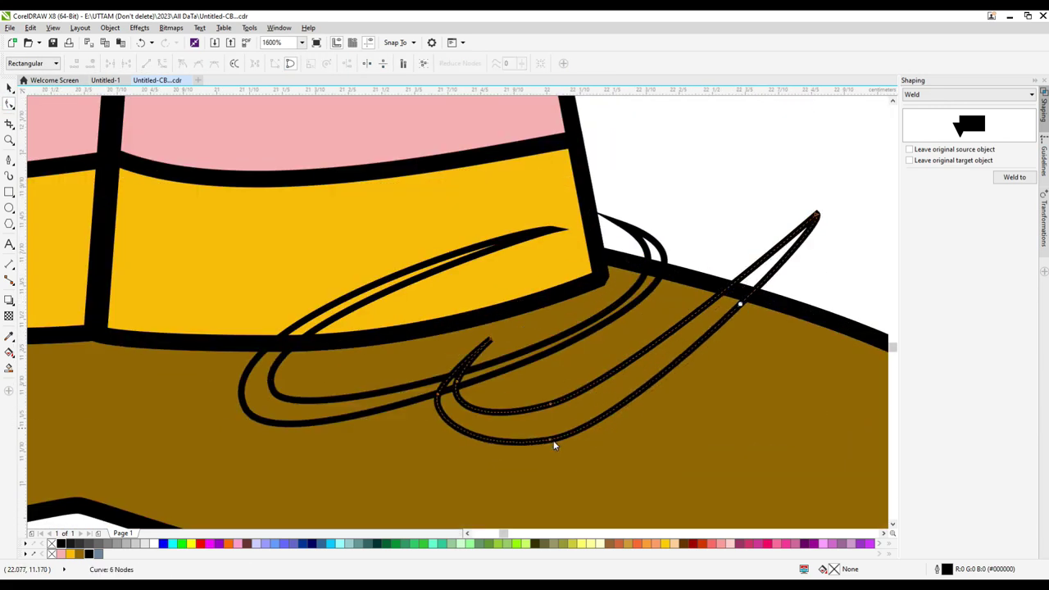
{"action": "left_click_drag", "start_coordinate": [661, 373], "coordinate": [659, 359]}
{"action": "key", "text": "ctrl+z"}
{"action": "double_click", "coordinate": [735, 310]}
{"action": "left_click_drag", "start_coordinate": [735, 311], "coordinate": [742, 314]}
{"action": "mouse_move", "coordinate": [551, 404]}
{"action": "left_mouse_down"}
{"action": "mouse_move", "coordinate": [480, 410]}
{"action": "mouse_move", "coordinate": [564, 409]}
{"action": "left_mouse_up"}
{"action": "double_click", "coordinate": [552, 405]}
{"action": "double_click", "coordinate": [564, 409]}
{"action": "scroll", "coordinate": [608, 397], "scroll_direction": "down", "scroll_amount": 1}
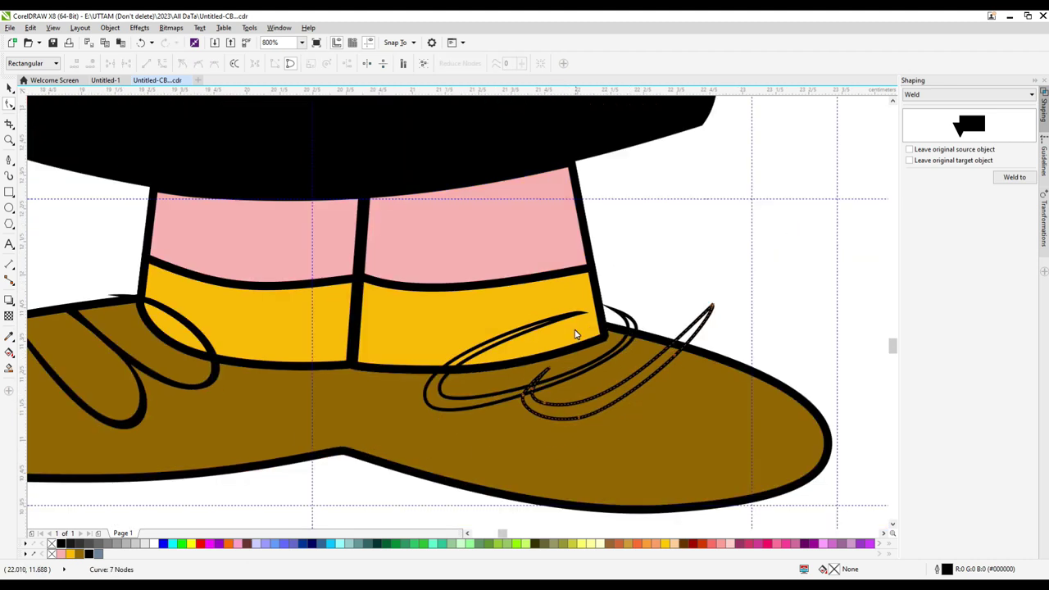
Step: Fill both lace loops on the right shoe with black and set their outlines to None
{"action": "scroll", "coordinate": [575, 334], "scroll_direction": "down", "scroll_amount": 2}
{"action": "key", "text": "space"}
{"action": "left_click", "coordinate": [528, 332], "text": "shift"}
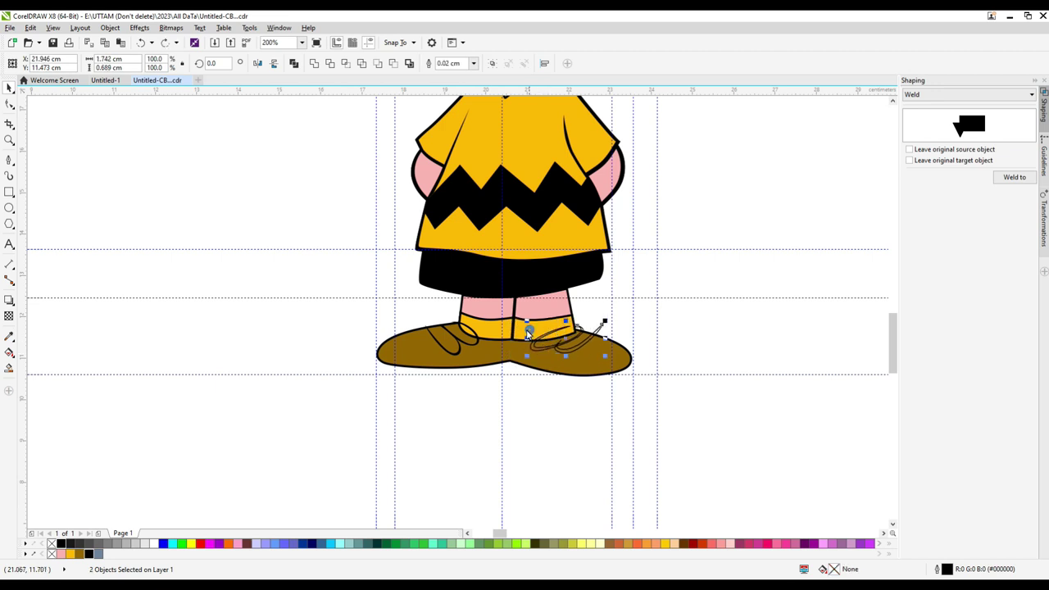
{"action": "left_click", "coordinate": [88, 553]}
{"action": "left_click", "coordinate": [474, 64]}
{"action": "left_click", "coordinate": [463, 73]}
{"action": "left_click", "coordinate": [714, 232]}
{"action": "scroll", "coordinate": [556, 400], "scroll_direction": "down", "scroll_amount": 2}
{"action": "scroll", "coordinate": [555, 300], "scroll_direction": "up", "scroll_amount": 1}
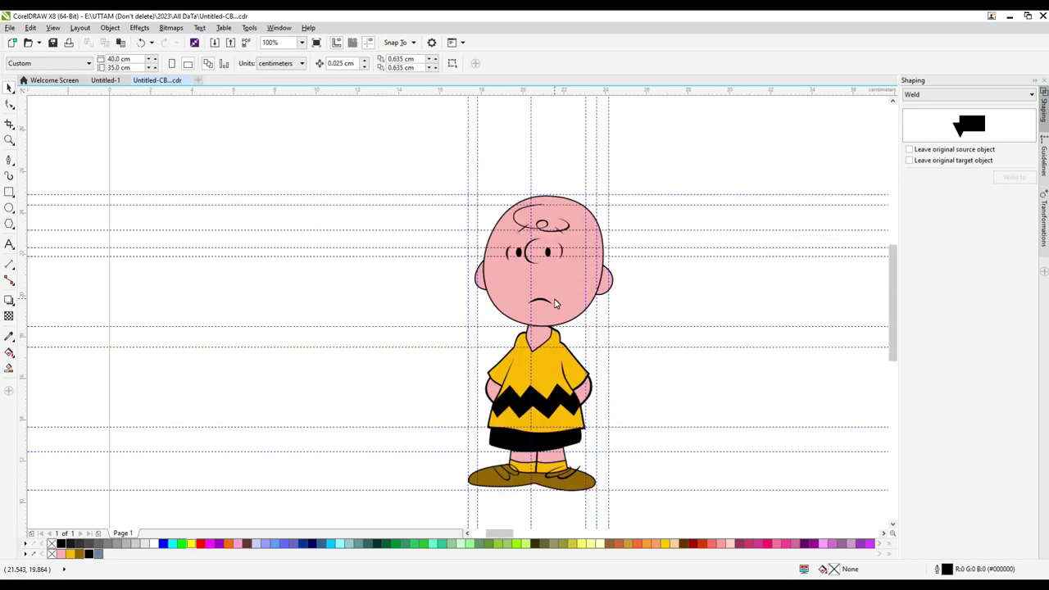
Step: Create a boundary outline of the head with the Boundary shaping mode and enlarge it to about 105%
{"action": "left_click", "coordinate": [638, 270]}
{"action": "left_click", "coordinate": [577, 276]}
{"action": "left_click", "coordinate": [972, 94]}
{"action": "left_click", "coordinate": [973, 155]}
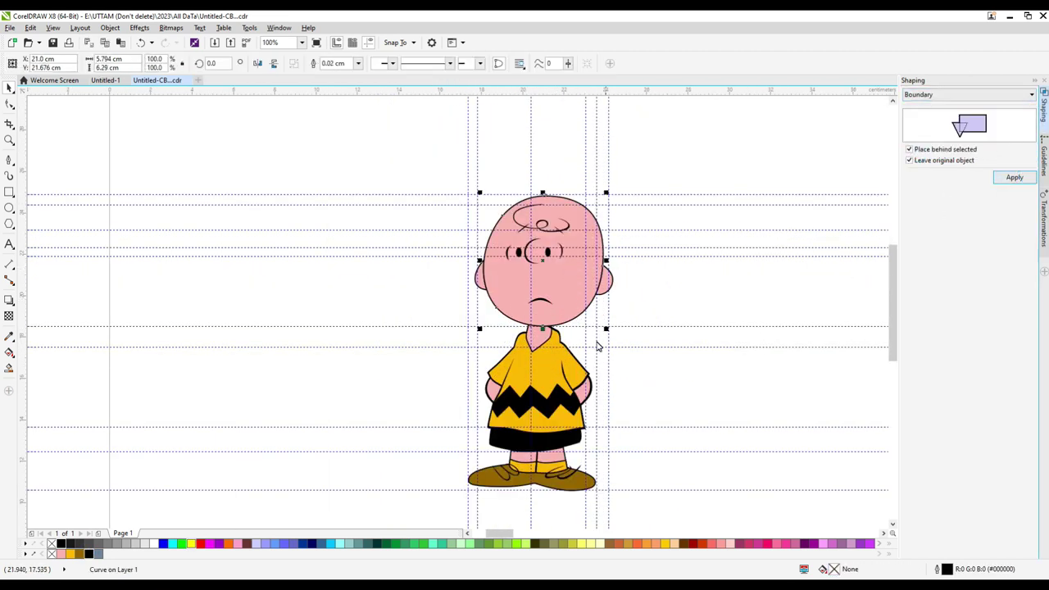
Step: Create boundary outlines of both ears and enlarge each one slightly beyond its ear's edge
{"action": "left_click", "coordinate": [607, 280]}
{"action": "scroll", "coordinate": [611, 283], "scroll_direction": "up", "scroll_amount": 2}
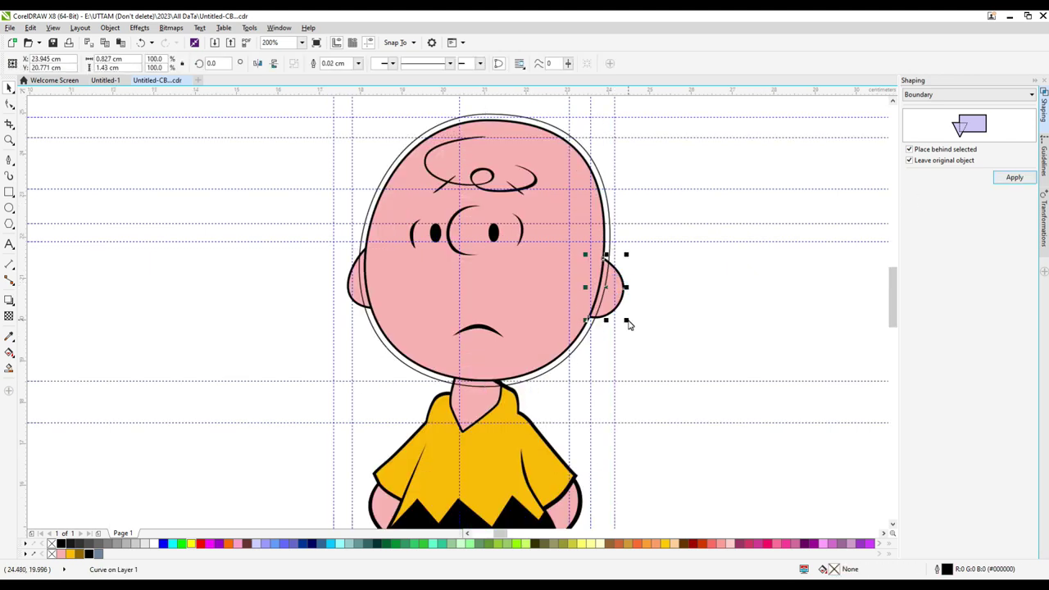
{"action": "left_click", "coordinate": [348, 295]}
{"action": "left_click_drag", "start_coordinate": [346, 248], "coordinate": [344, 246]}
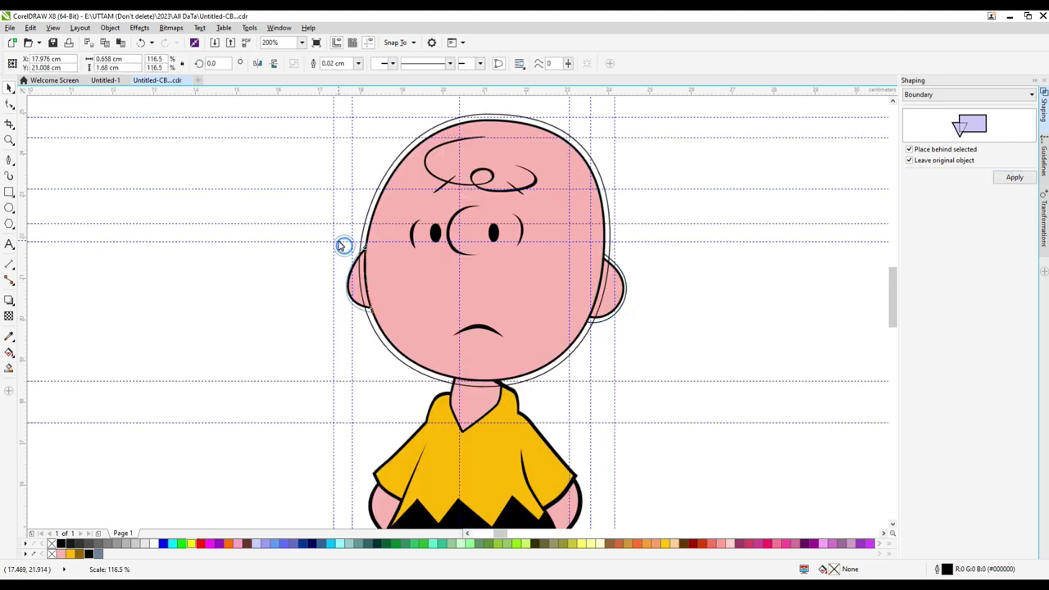
{"action": "scroll", "coordinate": [360, 320], "scroll_direction": "up", "scroll_amount": 1}
{"action": "left_click_drag", "start_coordinate": [327, 160], "coordinate": [320, 155]}
{"action": "scroll", "coordinate": [419, 258], "scroll_direction": "down", "scroll_amount": 2}
Step: Create boundary outlines of the shirt with arms and of the shorts, and enlarge each to about 107%
{"action": "left_click", "coordinate": [446, 350]}
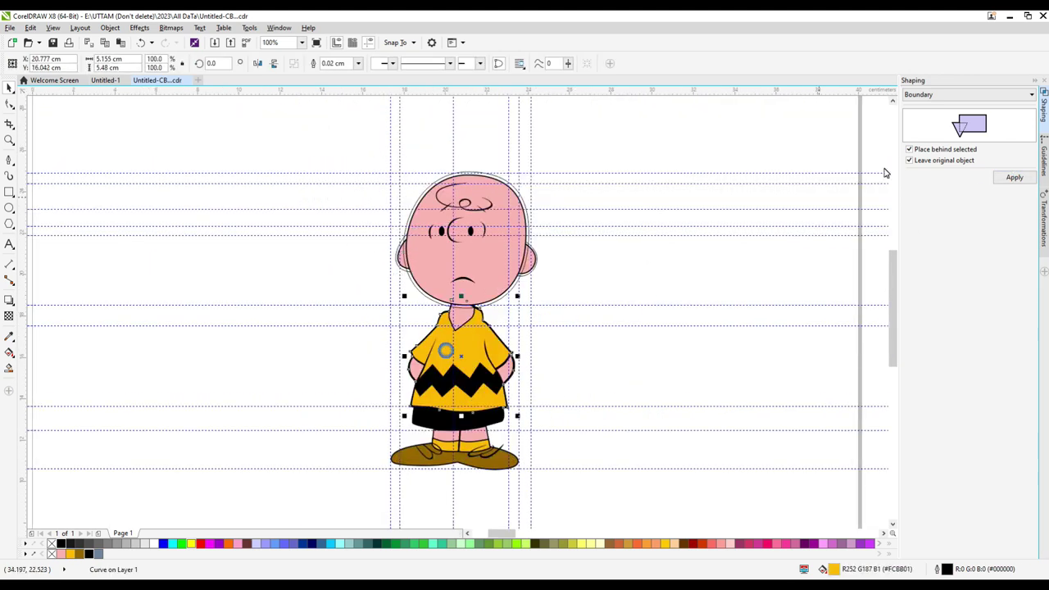
{"action": "left_click_drag", "start_coordinate": [517, 416], "coordinate": [526, 429]}
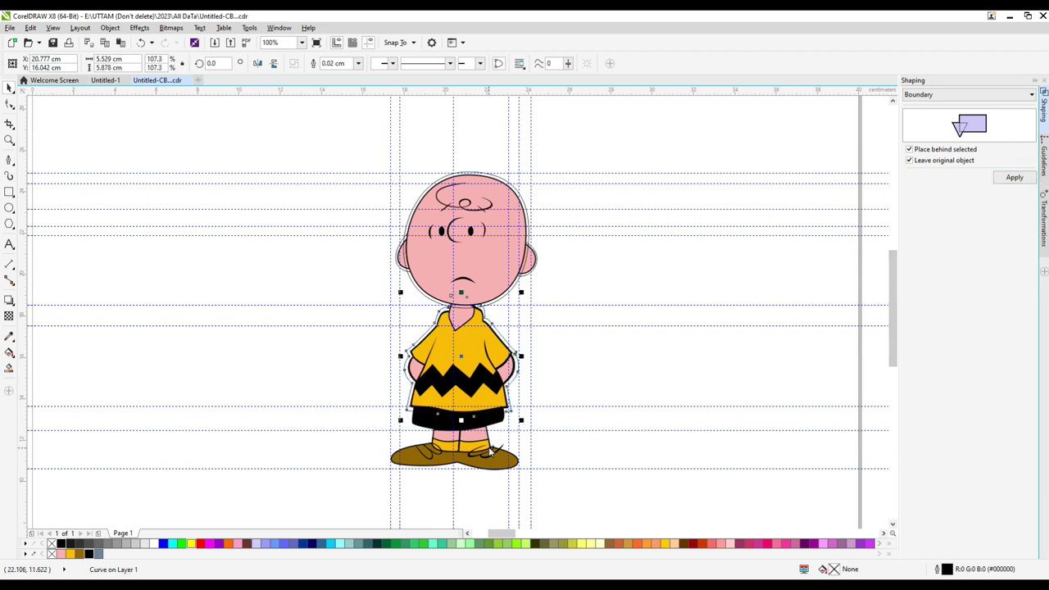
{"action": "scroll", "coordinate": [504, 433], "scroll_direction": "up", "scroll_amount": 2}
{"action": "scroll", "coordinate": [415, 438], "scroll_direction": "up", "scroll_amount": 2}
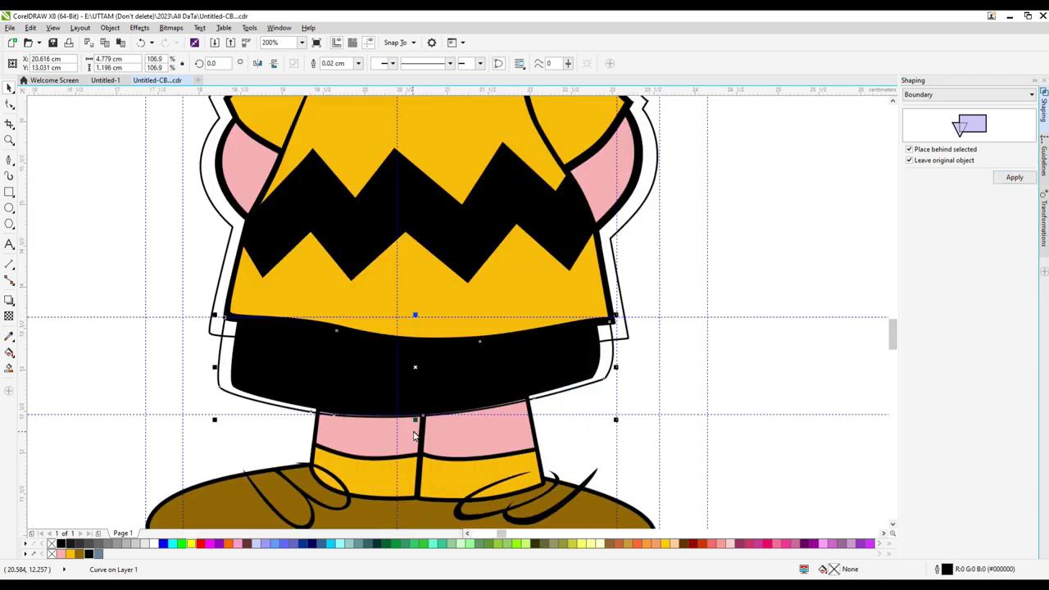
Step: Create a boundary outline of the legs and socks and enlarge it slightly beyond their edges
{"action": "left_click", "coordinate": [414, 433]}
{"action": "scroll", "coordinate": [415, 432], "scroll_direction": "down", "scroll_amount": 2}
{"action": "left_click", "coordinate": [1013, 178]}
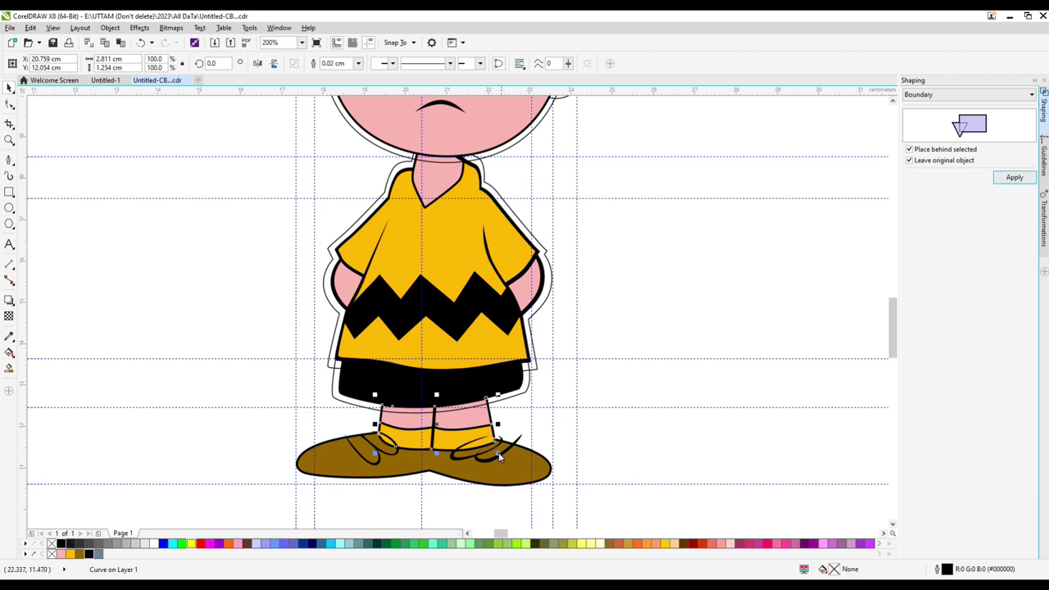
{"action": "left_click", "coordinate": [503, 460]}
Step: Create a boundary outline of the shoes and stretch it to about 6.35 cm wide, extending it below the soles
{"action": "scroll", "coordinate": [503, 460], "scroll_direction": "up", "scroll_amount": 2}
{"action": "scroll", "coordinate": [686, 311], "scroll_direction": "down", "scroll_amount": 1}
{"action": "scroll", "coordinate": [646, 425], "scroll_direction": "up", "scroll_amount": 1}
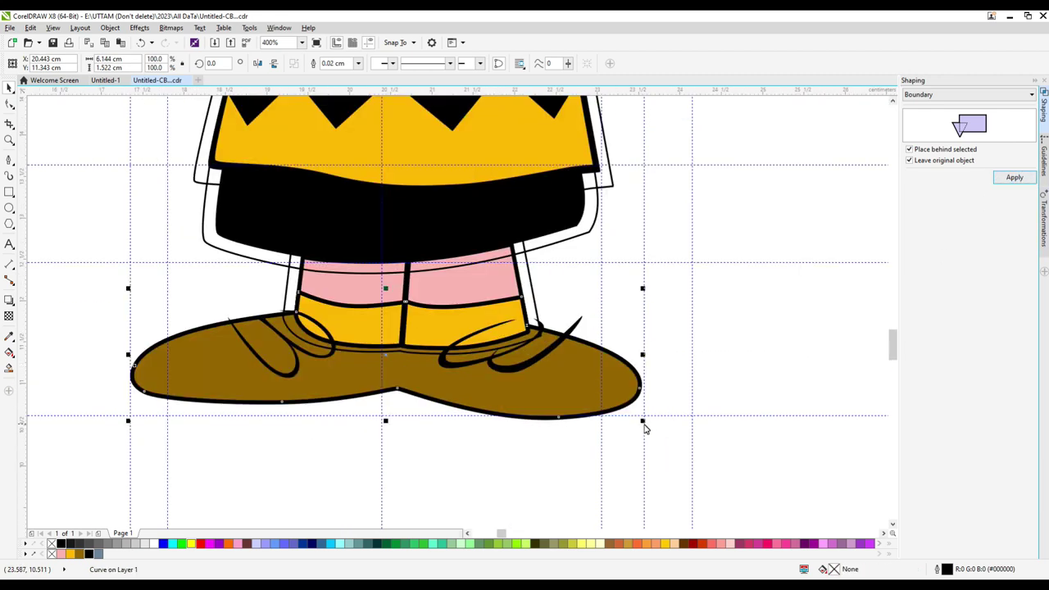
{"action": "left_click_drag", "start_coordinate": [644, 421], "coordinate": [652, 423]}
{"action": "left_click_drag", "start_coordinate": [386, 423], "coordinate": [386, 432]}
Step: Weld the enlarged shoe, leg, shorts and shirt boundaries into a single body outline
{"action": "left_click", "coordinate": [611, 184], "text": "shift"}
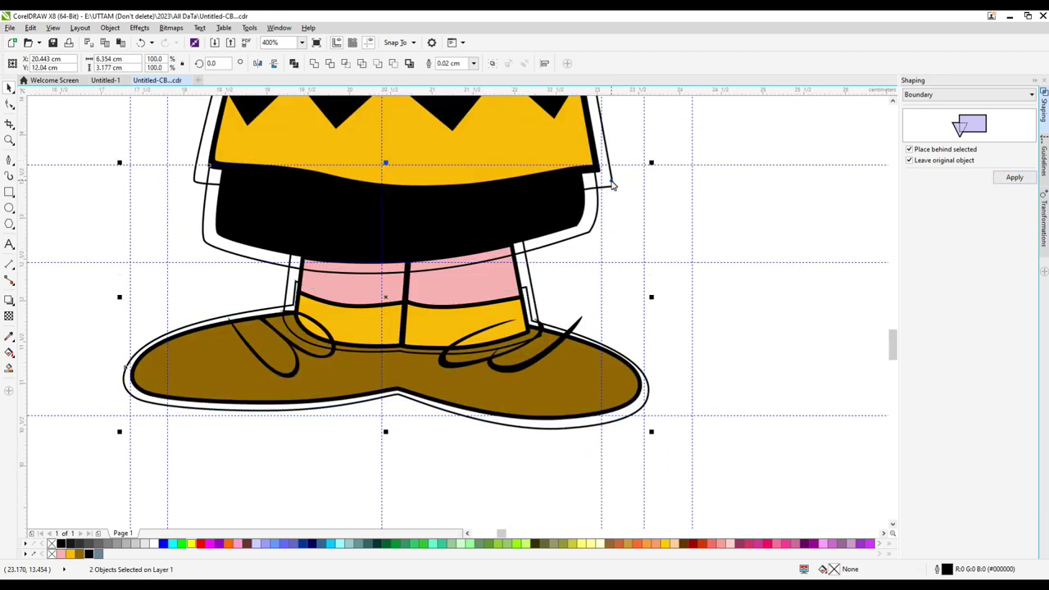
{"action": "left_click", "coordinate": [313, 64]}
{"action": "scroll", "coordinate": [590, 321], "scroll_direction": "down", "scroll_amount": 1}
{"action": "scroll", "coordinate": [563, 313], "scroll_direction": "up", "scroll_amount": 1}
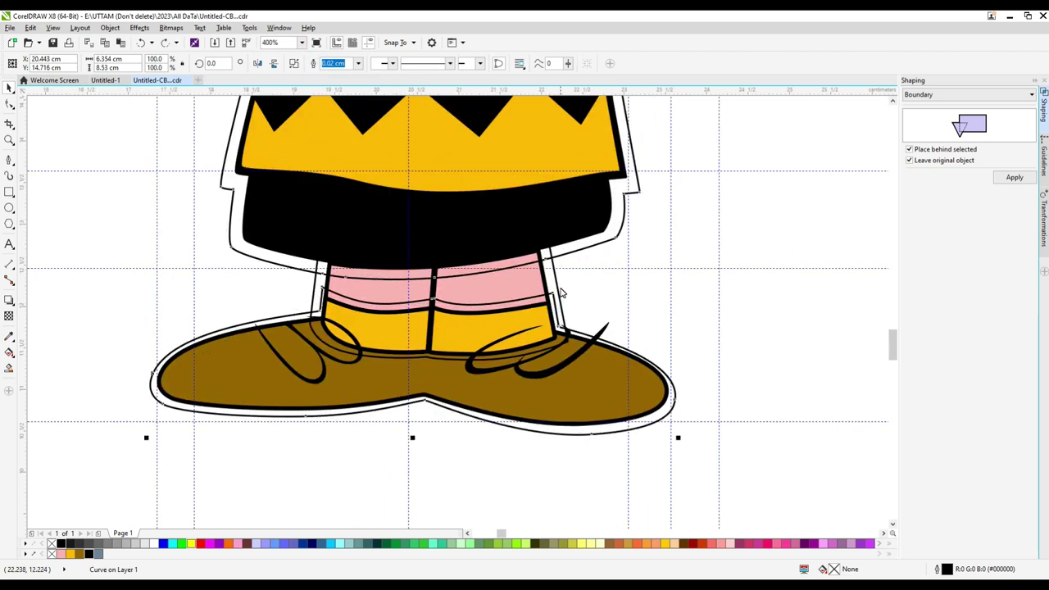
{"action": "left_click", "coordinate": [559, 288], "text": "shift"}
{"action": "left_click", "coordinate": [313, 63]}
Step: Shrink the head boundary slightly and weld it with the ear and body boundaries into one silhouette
{"action": "scroll", "coordinate": [518, 357], "scroll_direction": "down", "scroll_amount": 3}
{"action": "scroll", "coordinate": [520, 288], "scroll_direction": "up", "scroll_amount": 2}
{"action": "left_click", "coordinate": [604, 236]}
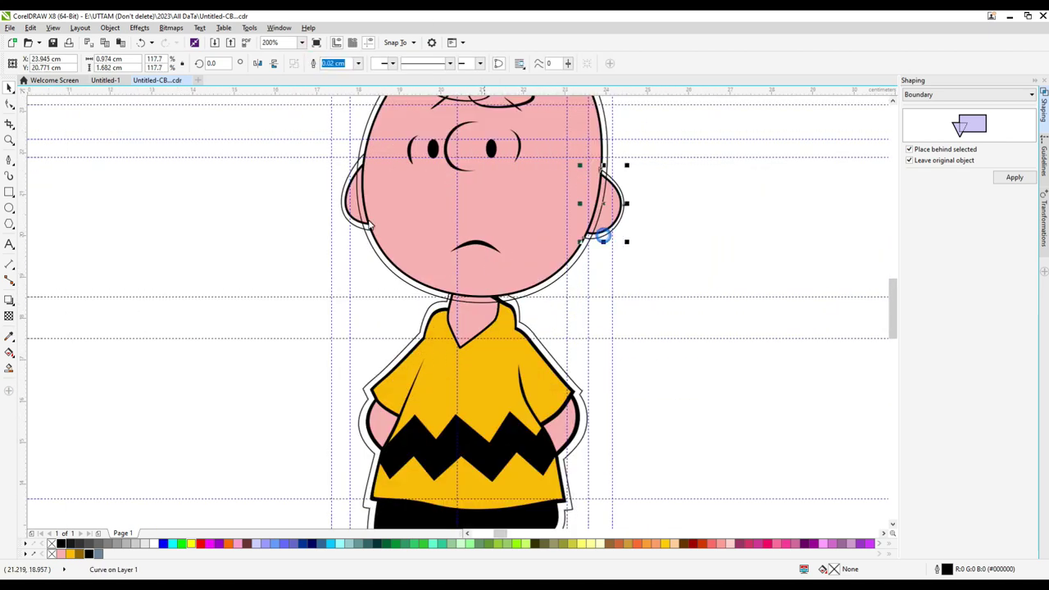
{"action": "left_click", "coordinate": [345, 216], "text": "shift"}
{"action": "left_click", "coordinate": [295, 227]}
{"action": "left_click", "coordinate": [408, 285]}
{"action": "scroll", "coordinate": [541, 311], "scroll_direction": "up", "scroll_amount": 1}
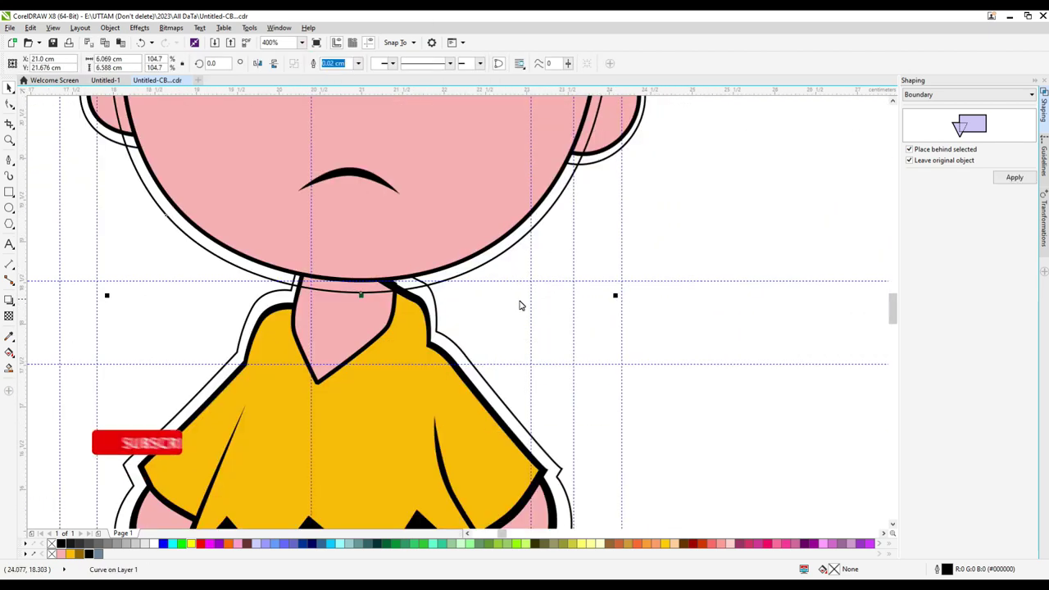
{"action": "left_click_drag", "start_coordinate": [615, 295], "coordinate": [611, 291]}
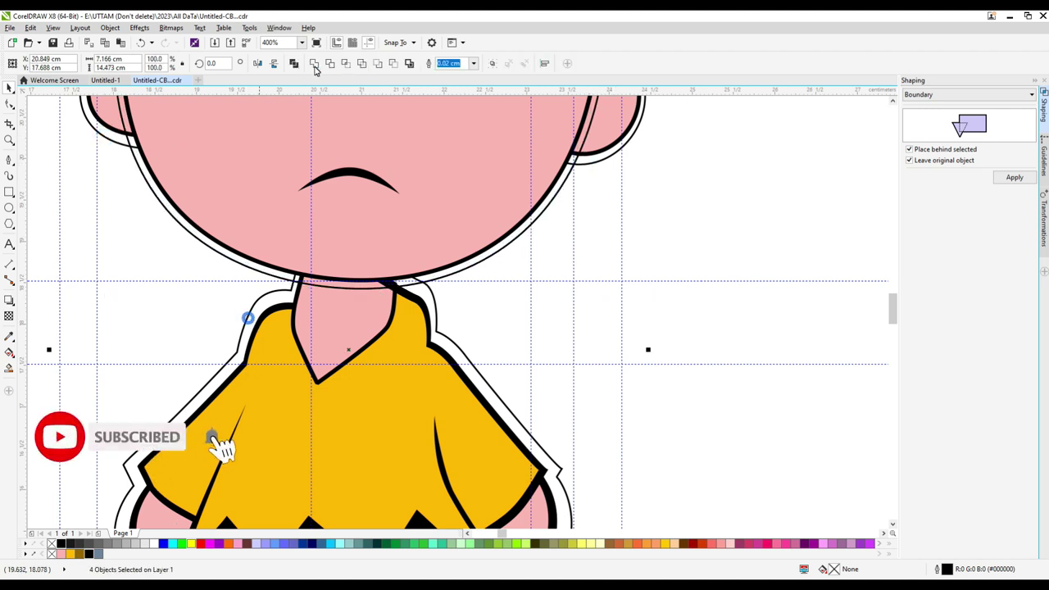
Step: Adjust the nodes where the neck outline meets the right side of the shirt collar
{"action": "left_click", "coordinate": [395, 304]}
{"action": "scroll", "coordinate": [394, 304], "scroll_direction": "up", "scroll_amount": 1}
{"action": "key", "text": "F10"}
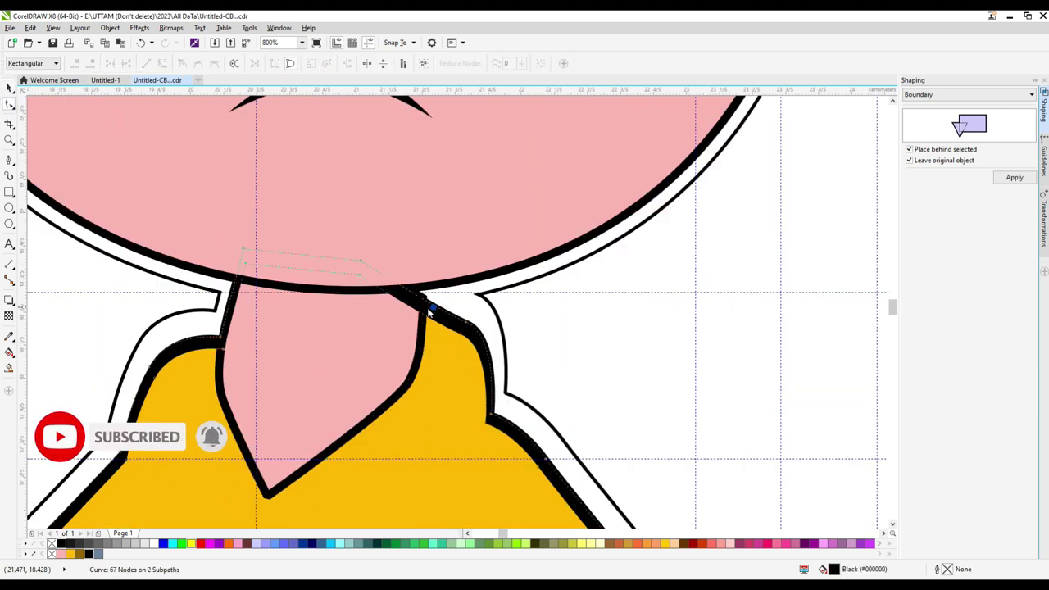
{"action": "scroll", "coordinate": [401, 289], "scroll_direction": "up", "scroll_amount": 1}
{"action": "double_click", "coordinate": [388, 275]}
{"action": "double_click", "coordinate": [422, 343]}
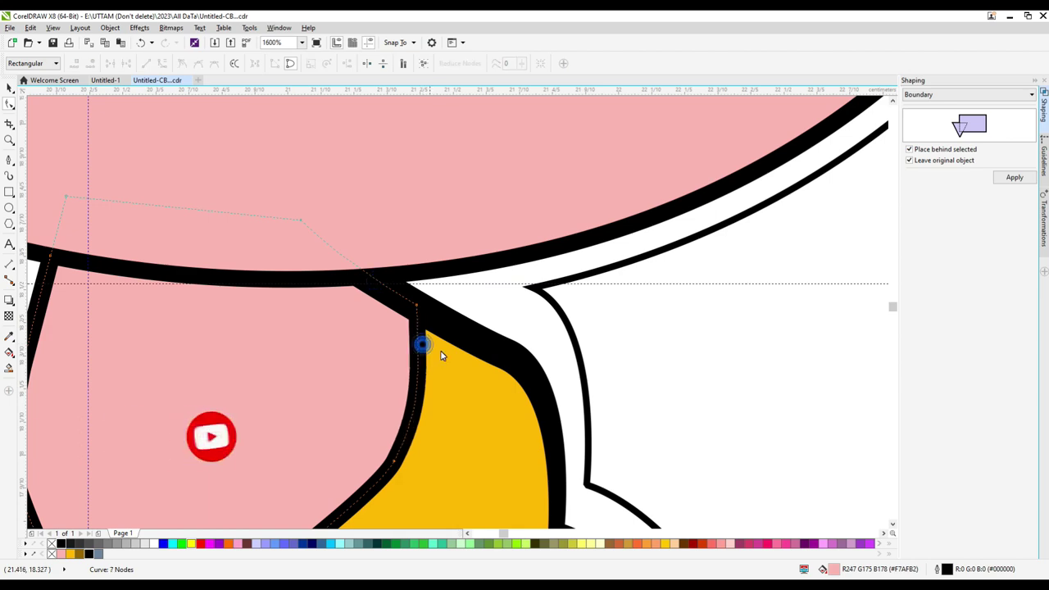
{"action": "scroll", "coordinate": [442, 351], "scroll_direction": "down", "scroll_amount": 1}
{"action": "double_click", "coordinate": [382, 441]}
{"action": "double_click", "coordinate": [418, 406]}
{"action": "scroll", "coordinate": [416, 392], "scroll_direction": "down", "scroll_amount": 2}
{"action": "key", "text": "space"}
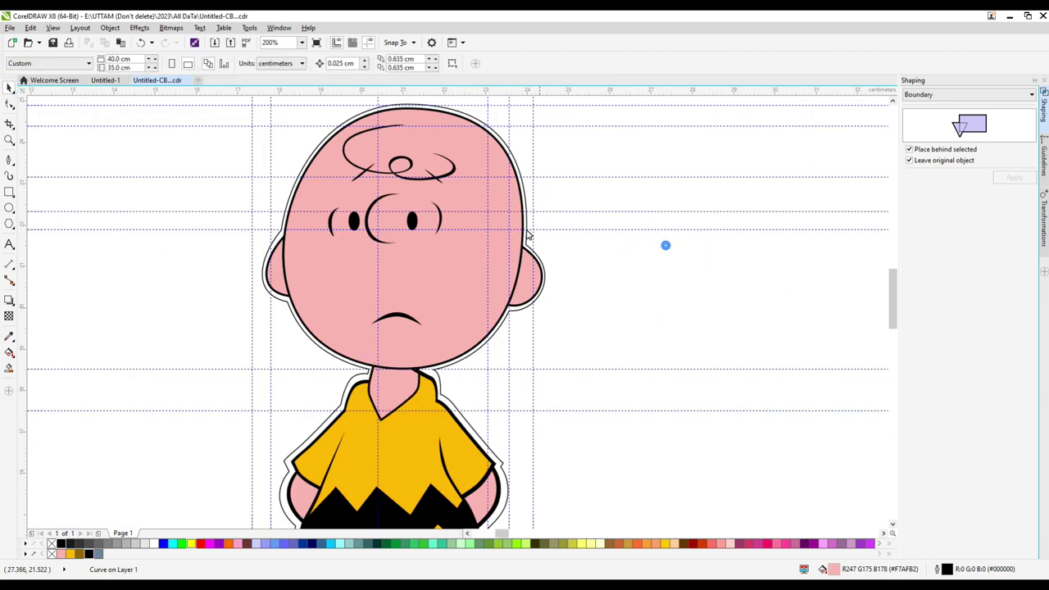
Step: Fill the welded silhouette with light grey and send it behind the character
{"action": "left_click", "coordinate": [146, 541]}
{"action": "scroll", "coordinate": [328, 463], "scroll_direction": "down", "scroll_amount": 2}
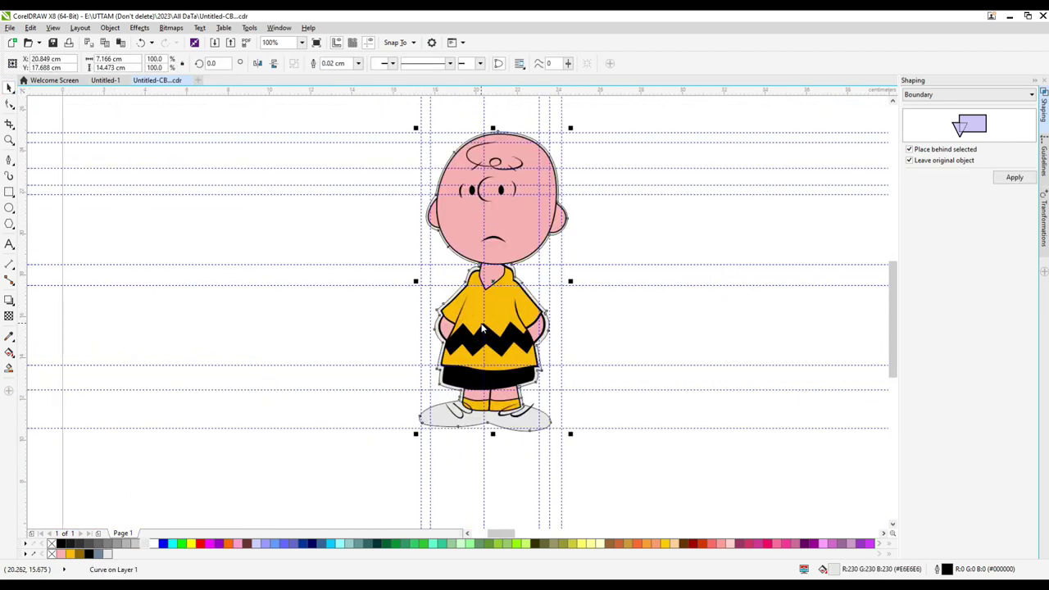
{"action": "right_click", "coordinate": [494, 284]}
{"action": "mouse_move", "coordinate": [519, 454]}
{"action": "left_click", "coordinate": [668, 497]}
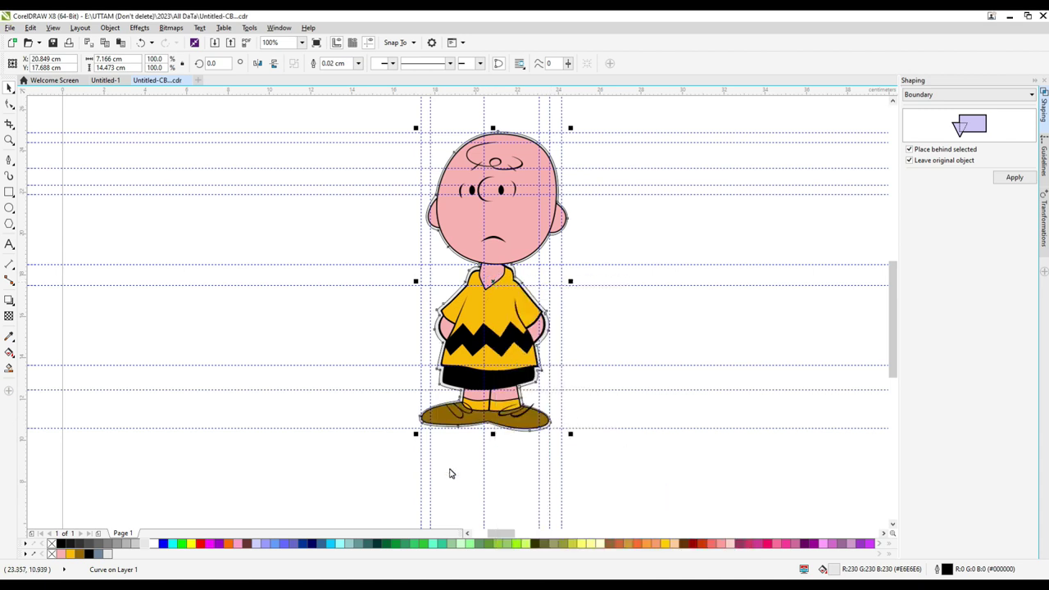
Step: Set the silhouette's outline to None and fill it with black
{"action": "left_click", "coordinate": [358, 63]}
{"action": "left_click", "coordinate": [340, 77]}
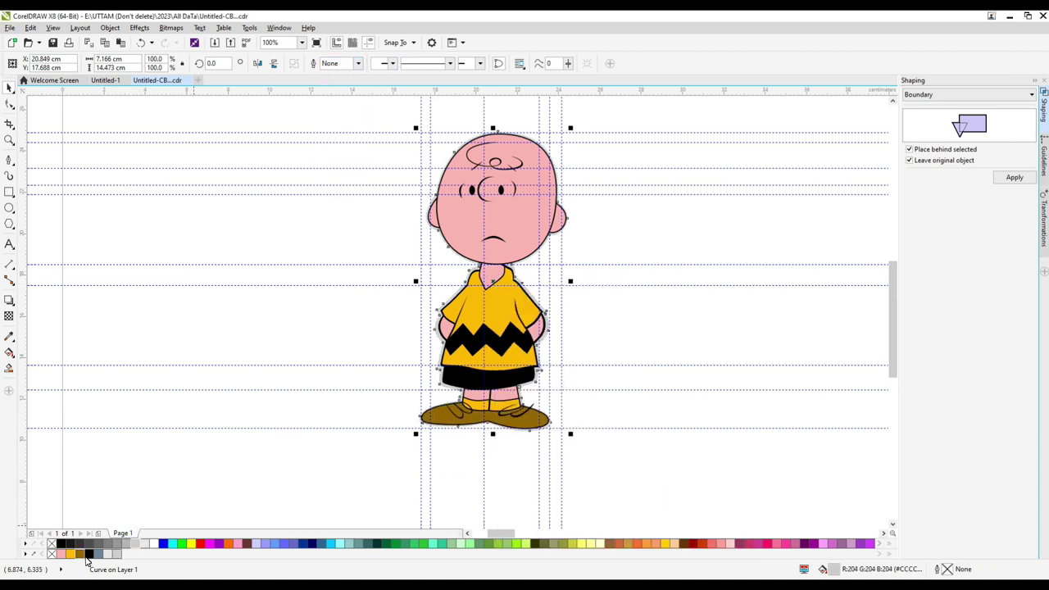
{"action": "left_click", "coordinate": [134, 548]}
{"action": "left_click", "coordinate": [623, 241]}
Step: Extend the tip of the left shoe's front lace up beyond the shoe's thick black outline and check its lower nodes
{"action": "scroll", "coordinate": [457, 415], "scroll_direction": "up", "scroll_amount": 1}
{"action": "left_click", "coordinate": [457, 416]}
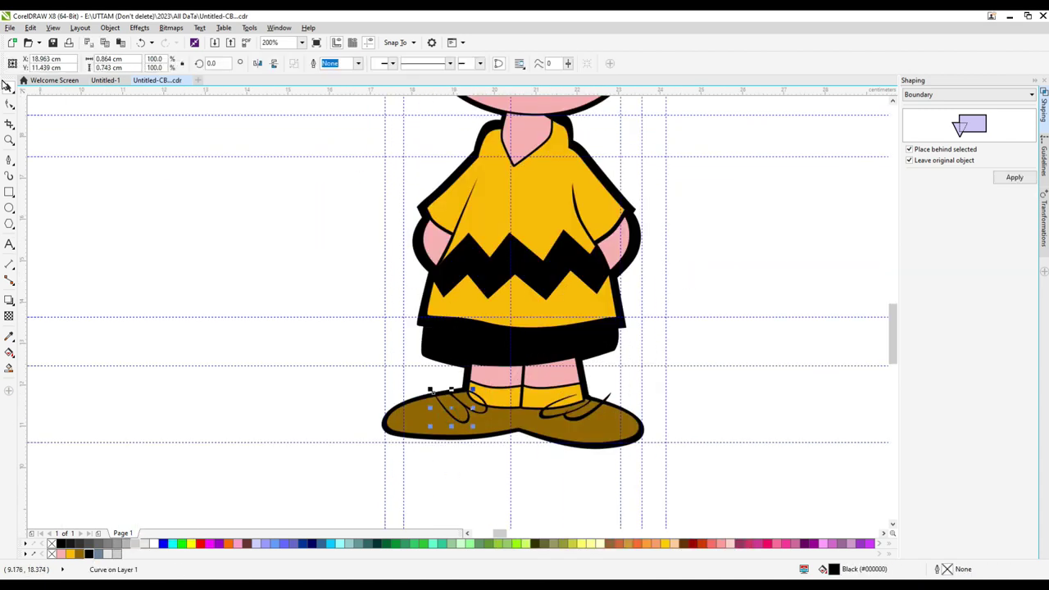
{"action": "key", "text": "F10"}
{"action": "scroll", "coordinate": [431, 392], "scroll_direction": "up", "scroll_amount": 2}
{"action": "left_click_drag", "start_coordinate": [451, 394], "coordinate": [438, 374]}
{"action": "scroll", "coordinate": [489, 368], "scroll_direction": "up", "scroll_amount": 1}
{"action": "scroll", "coordinate": [488, 365], "scroll_direction": "down", "scroll_amount": 1}
{"action": "scroll", "coordinate": [519, 441], "scroll_direction": "up", "scroll_amount": 1}
{"action": "left_click", "coordinate": [519, 440]}
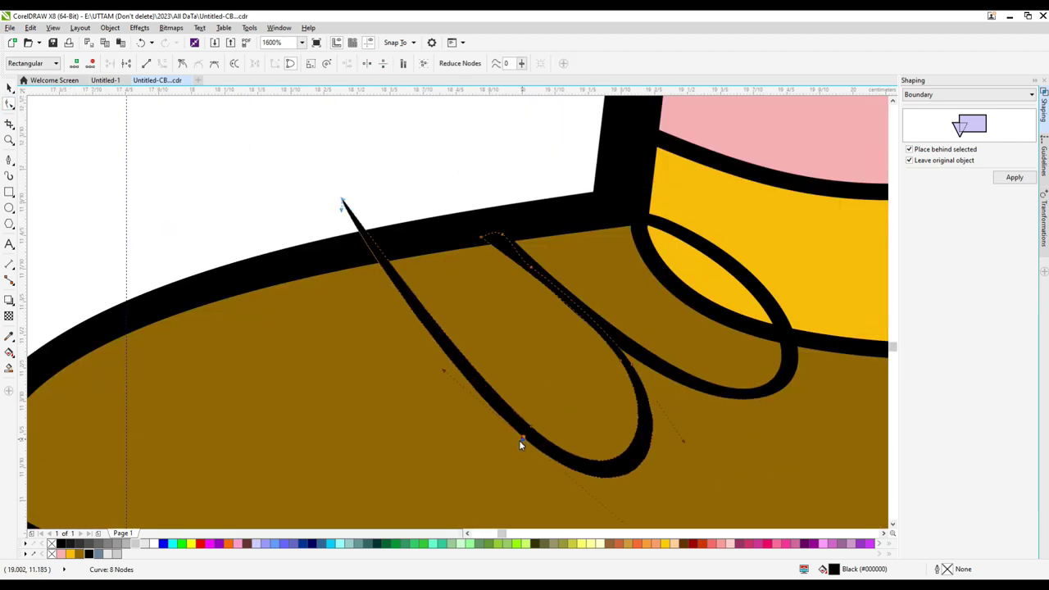
{"action": "left_click", "coordinate": [529, 428]}
Step: Move the end of the left shoe's rear lace loop up and across the sock beside the ankle
{"action": "left_click", "coordinate": [642, 218]}
{"action": "left_click_drag", "start_coordinate": [642, 218], "coordinate": [675, 227]}
{"action": "scroll", "coordinate": [511, 263], "scroll_direction": "down", "scroll_amount": 3}
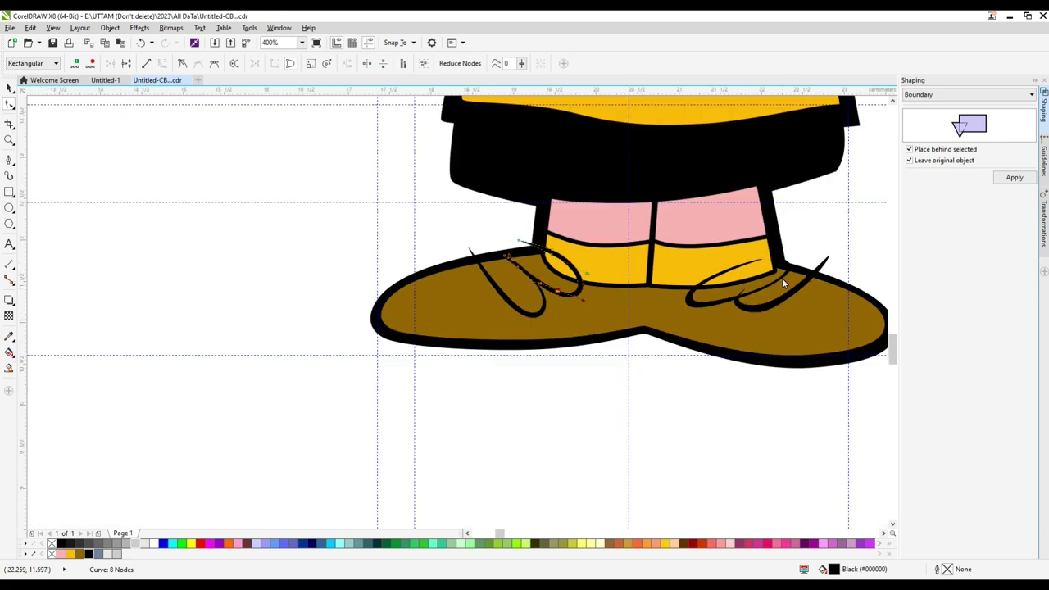
{"action": "left_click", "coordinate": [9, 88]}
{"action": "left_click", "coordinate": [206, 166]}
{"action": "scroll", "coordinate": [549, 307], "scroll_direction": "down", "scroll_amount": 3}
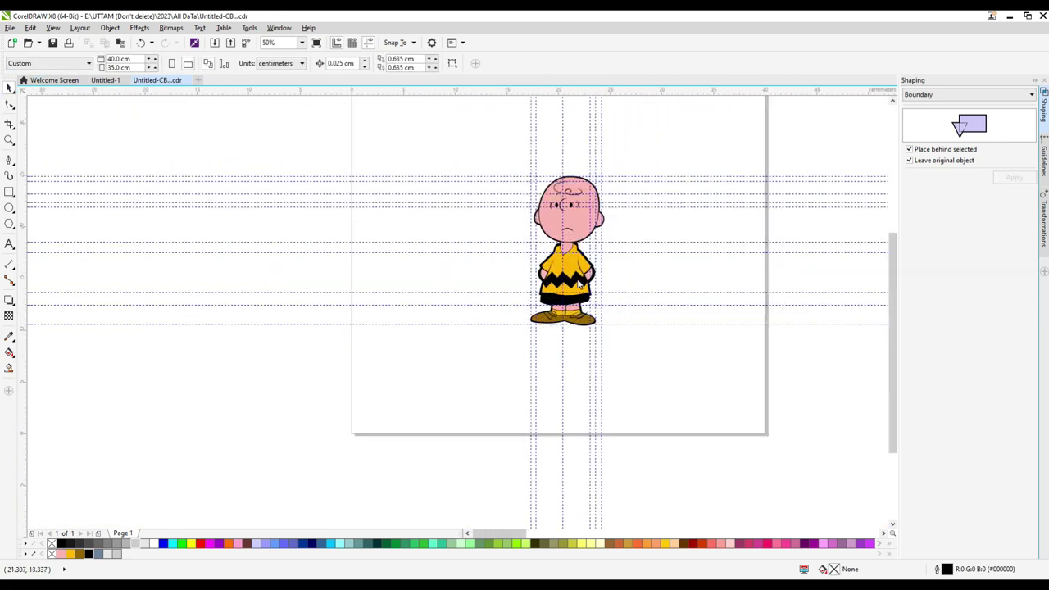
{"action": "scroll", "coordinate": [566, 235], "scroll_direction": "up", "scroll_amount": 1}
{"action": "left_click_drag", "start_coordinate": [892, 360], "coordinate": [891, 352]}
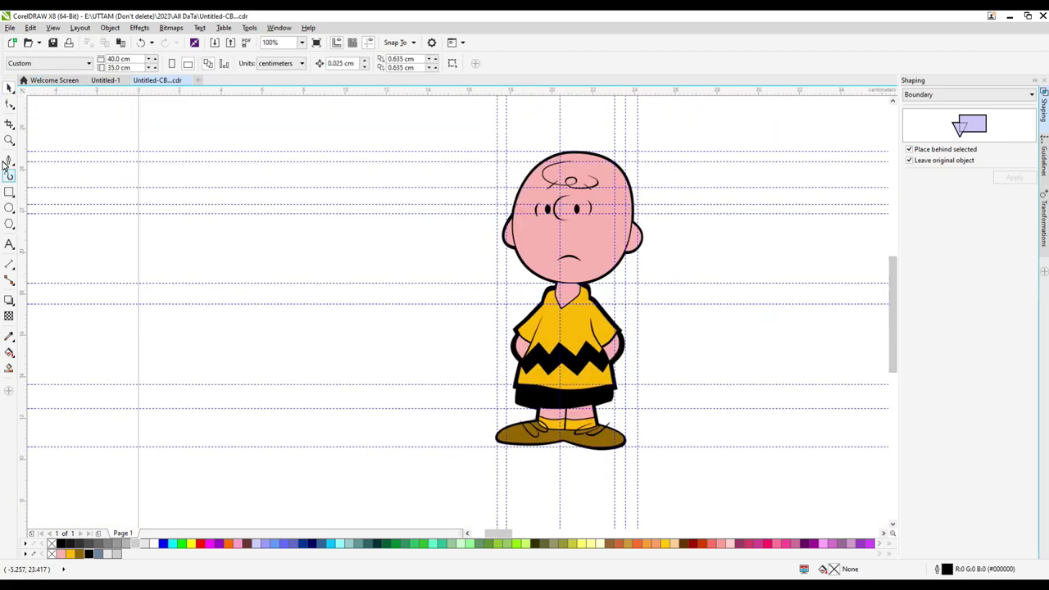
Step: Draw a narrow closed crease about 0.6 cm long under the left side of the collar with the Bezier tool
{"action": "left_click", "coordinate": [8, 161]}
{"action": "scroll", "coordinate": [599, 300], "scroll_direction": "up", "scroll_amount": 2}
{"action": "scroll", "coordinate": [393, 314], "scroll_direction": "up", "scroll_amount": 1}
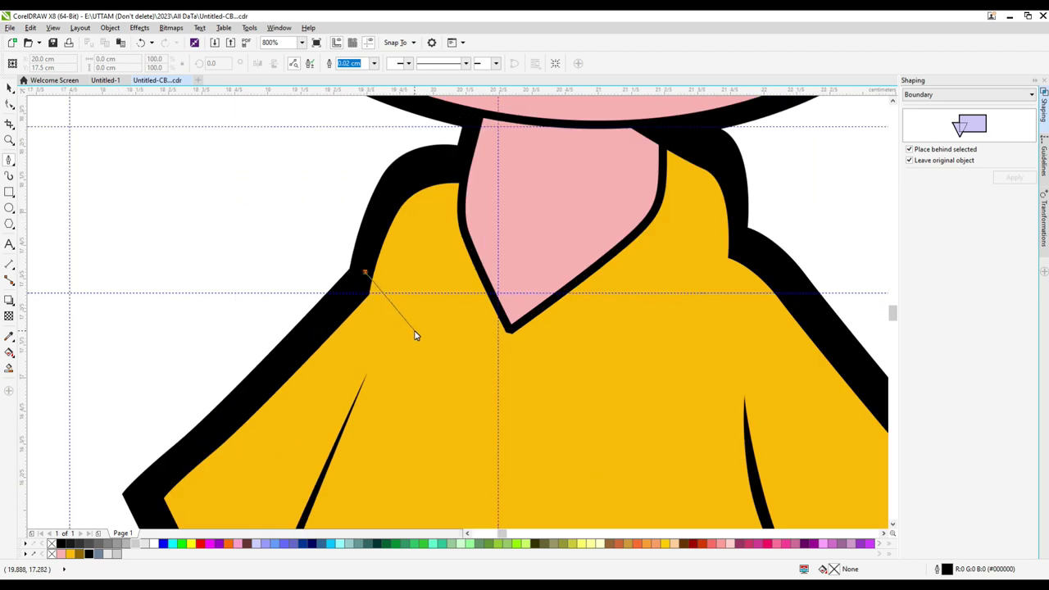
{"action": "left_click", "coordinate": [347, 304]}
{"action": "left_click_drag", "start_coordinate": [444, 297], "coordinate": [462, 286]}
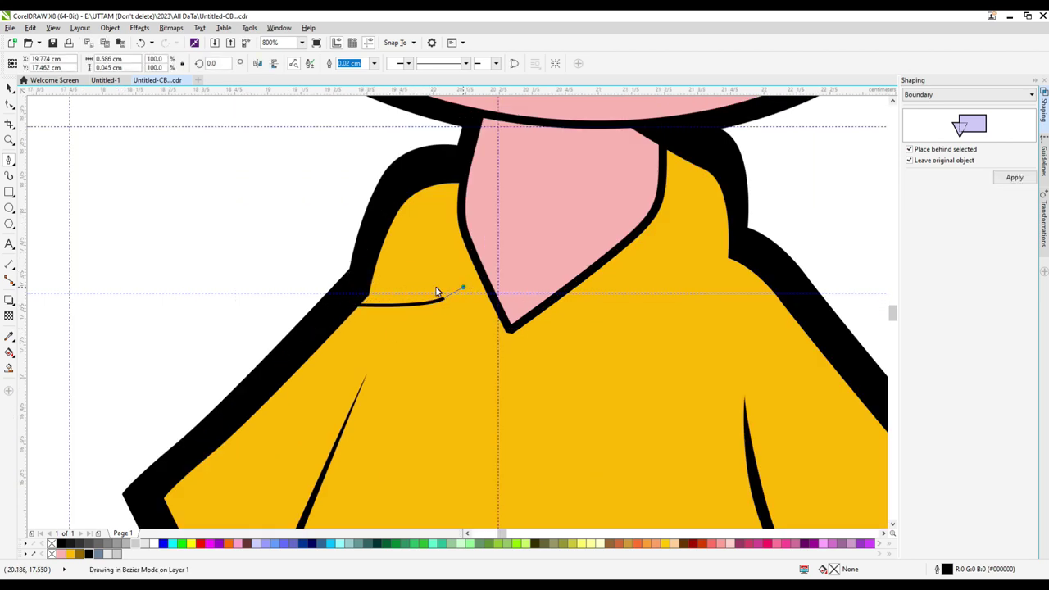
{"action": "left_click", "coordinate": [464, 287]}
{"action": "scroll", "coordinate": [418, 290], "scroll_direction": "up", "scroll_amount": 1}
{"action": "left_click", "coordinate": [422, 290]}
{"action": "double_click", "coordinate": [292, 296]}
Step: Draw a closed crescent-shaped crease from the neckline to the shoulder under the right side of the collar
{"action": "scroll", "coordinate": [298, 296], "scroll_direction": "down", "scroll_amount": 2}
{"action": "scroll", "coordinate": [439, 278], "scroll_direction": "up", "scroll_amount": 1}
{"action": "left_click", "coordinate": [426, 291]}
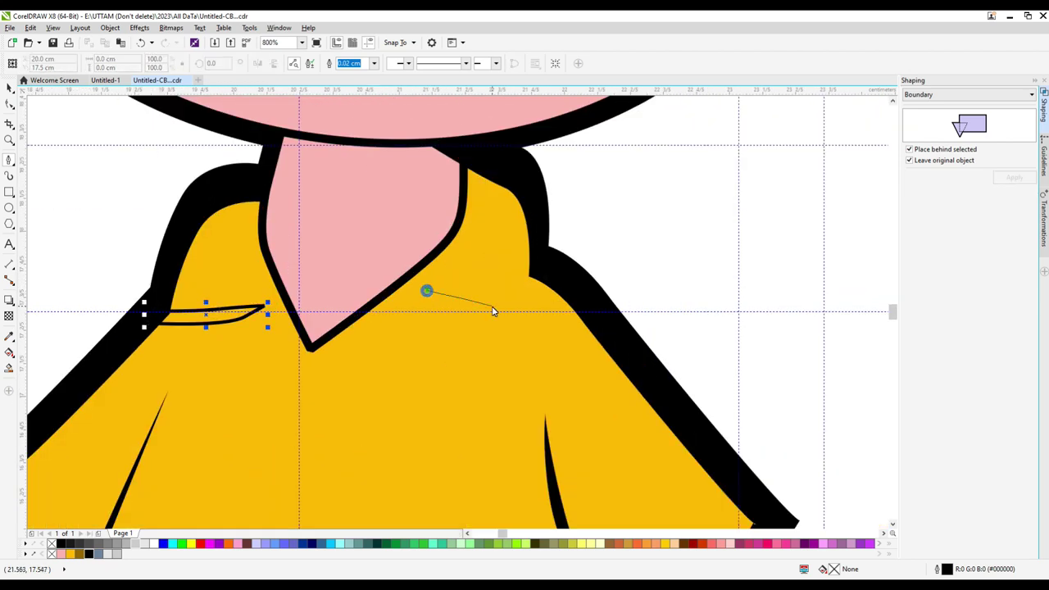
{"action": "left_click_drag", "start_coordinate": [535, 265], "coordinate": [548, 271]}
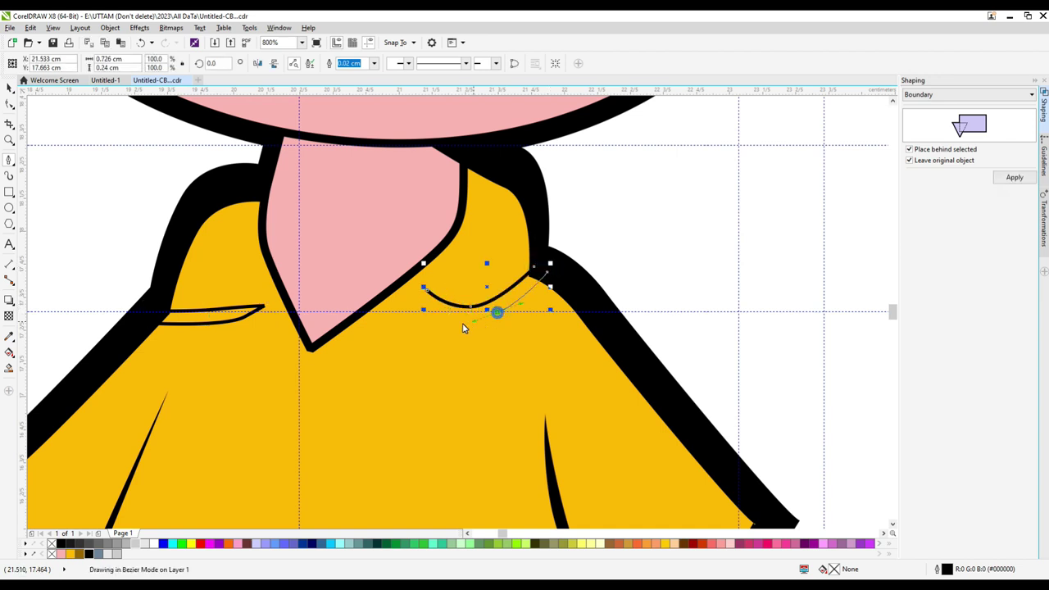
{"action": "scroll", "coordinate": [463, 328], "scroll_direction": "up", "scroll_amount": 1}
{"action": "left_click", "coordinate": [447, 304]}
Step: Reshape the right crease by deleting its extra lower node, adding one near the shoulder end and smoothing the lower curve
{"action": "key", "text": "F10"}
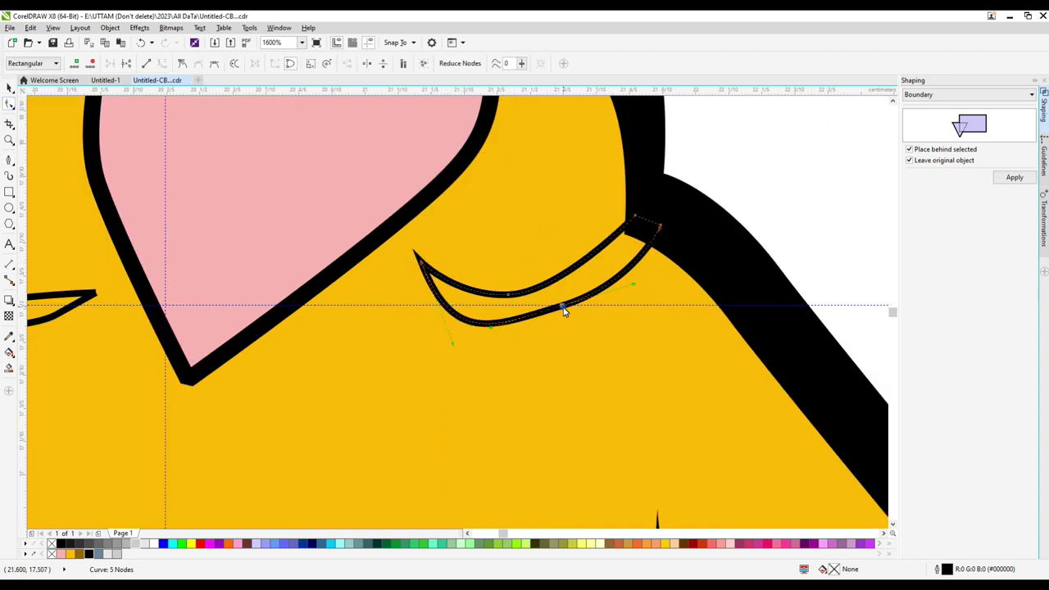
{"action": "scroll", "coordinate": [566, 305], "scroll_direction": "down", "scroll_amount": 2}
{"action": "scroll", "coordinate": [566, 278], "scroll_direction": "up", "scroll_amount": 1}
{"action": "left_click", "coordinate": [574, 297]}
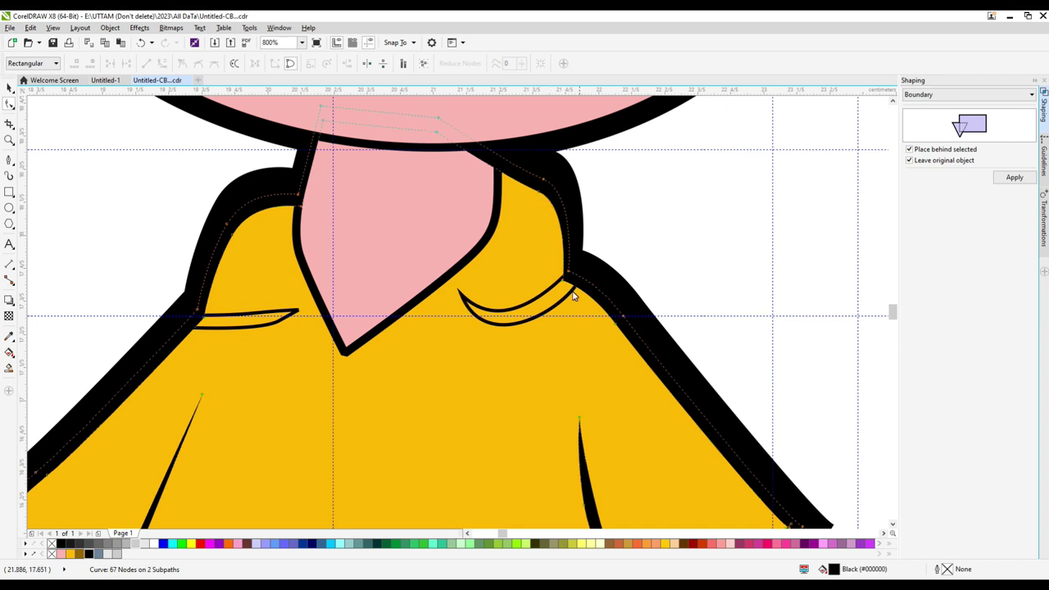
{"action": "left_click", "coordinate": [575, 289]}
{"action": "scroll", "coordinate": [576, 286], "scroll_direction": "up", "scroll_amount": 1}
{"action": "double_click", "coordinate": [585, 266]}
{"action": "key", "text": "ctrl+z"}
{"action": "scroll", "coordinate": [561, 260], "scroll_direction": "up", "scroll_amount": 1}
{"action": "left_click", "coordinate": [558, 256]}
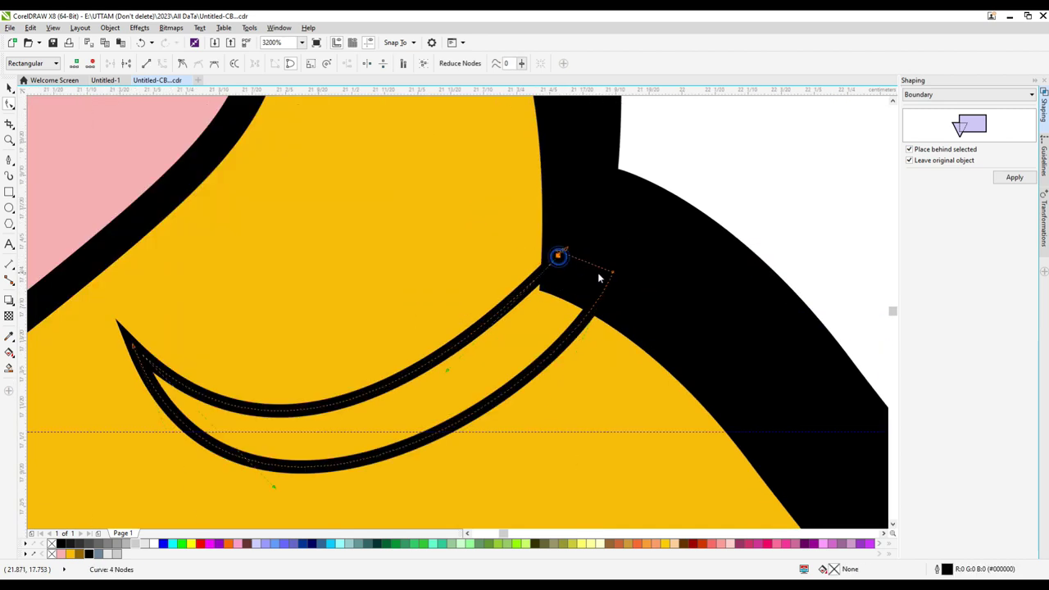
{"action": "left_click_drag", "start_coordinate": [611, 272], "coordinate": [588, 293]}
{"action": "left_click_drag", "start_coordinate": [325, 466], "coordinate": [334, 455]}
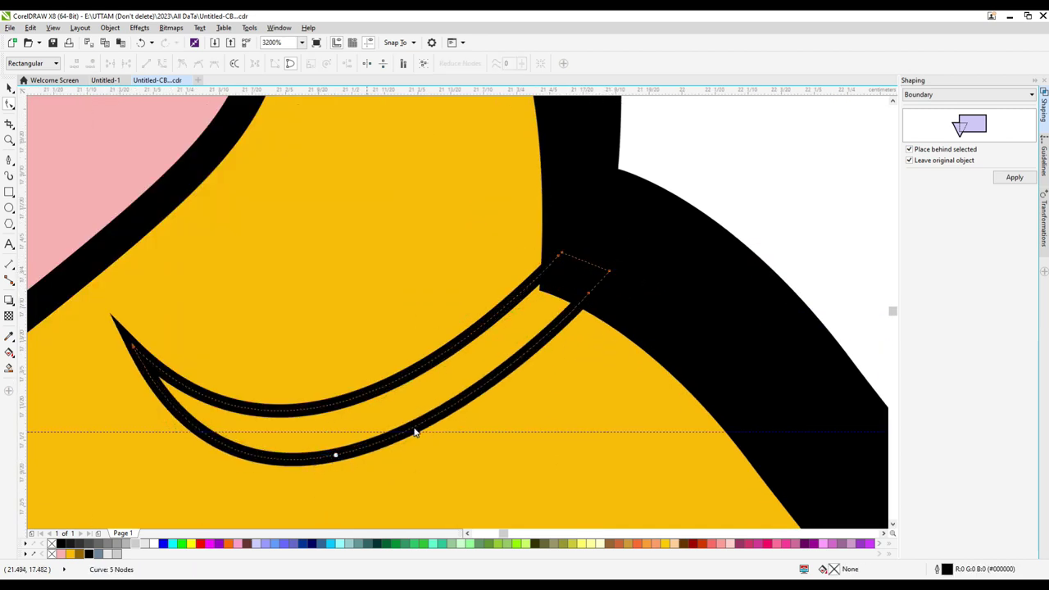
Step: Fill the right collar crease with black and create a filled shape inside the left crease using Smart Fill
{"action": "scroll", "coordinate": [476, 395], "scroll_direction": "down", "scroll_amount": 2}
{"action": "left_click", "coordinate": [90, 555]}
{"action": "left_click", "coordinate": [116, 418]}
{"action": "left_click", "coordinate": [182, 408]}
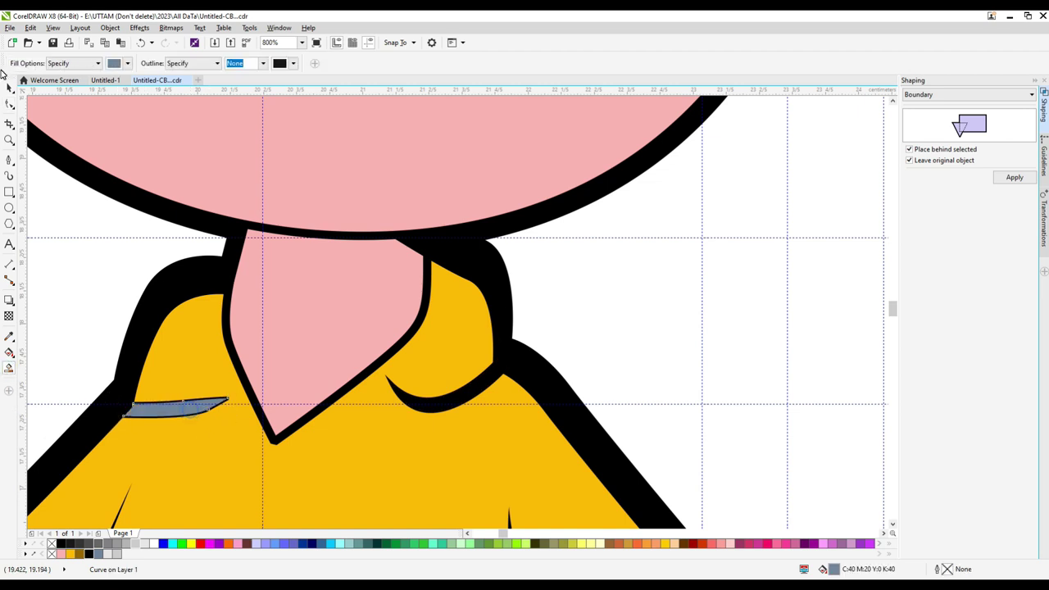
Step: Delete the left crease's original outline and fill its smart-filled shape with black
{"action": "left_click", "coordinate": [8, 87]}
{"action": "scroll", "coordinate": [127, 417], "scroll_direction": "up", "scroll_amount": 1}
{"action": "left_click_drag", "start_coordinate": [135, 414], "coordinate": [133, 424]}
{"action": "right_click", "coordinate": [133, 424]}
{"action": "left_click", "coordinate": [177, 246]}
{"action": "left_click", "coordinate": [213, 398]}
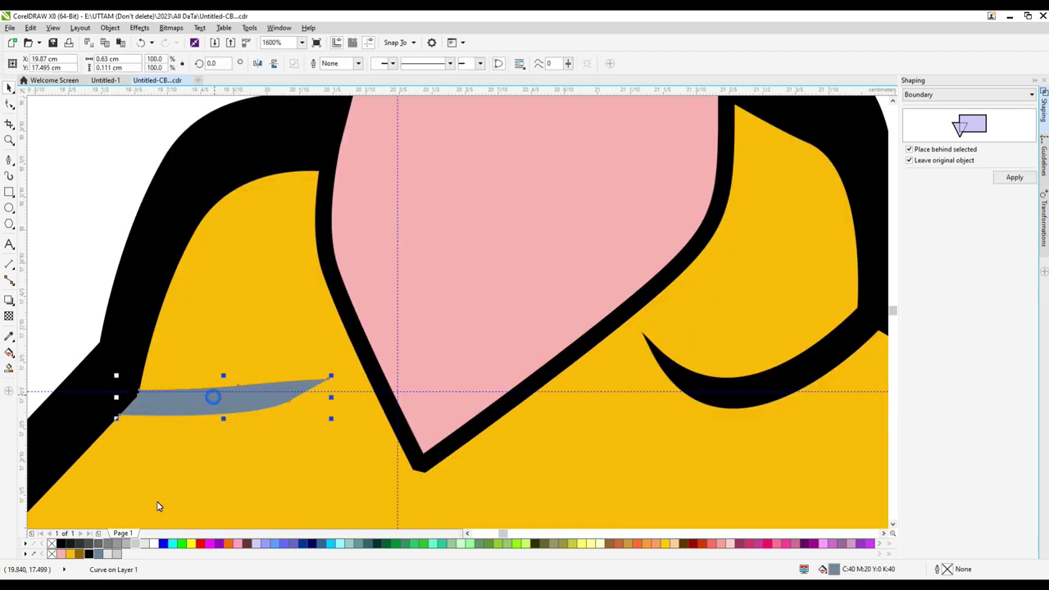
{"action": "left_click", "coordinate": [88, 555]}
{"action": "scroll", "coordinate": [419, 318], "scroll_direction": "down", "scroll_amount": 2}
{"action": "left_click", "coordinate": [508, 337]}
{"action": "scroll", "coordinate": [509, 328], "scroll_direction": "up", "scroll_amount": 1}
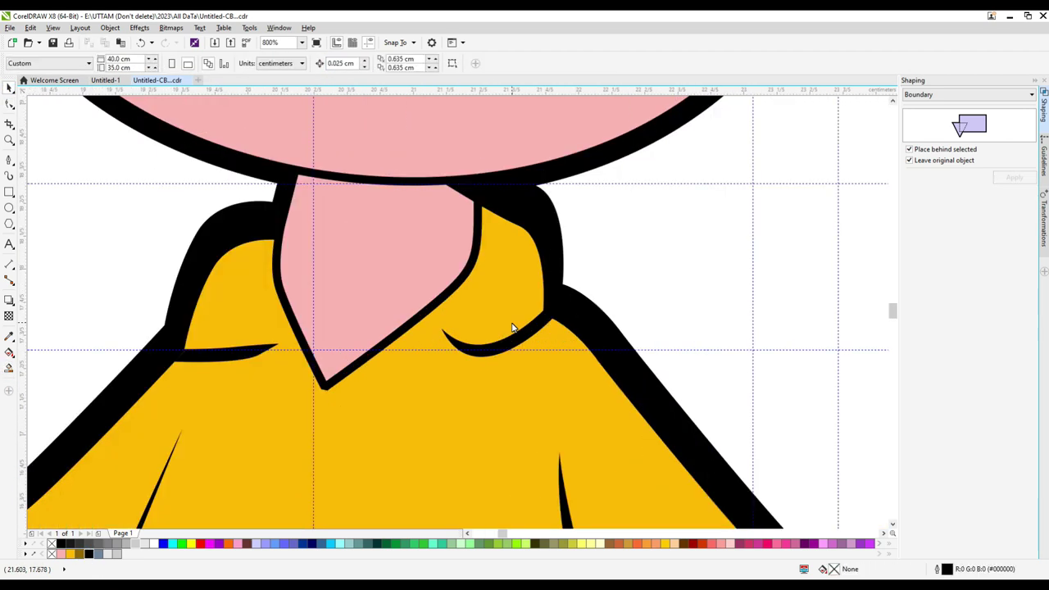
Step: Weld the left and right collar creases to the black silhouette outline
{"action": "scroll", "coordinate": [539, 334], "scroll_direction": "up", "scroll_amount": 1}
{"action": "key", "text": "F10"}
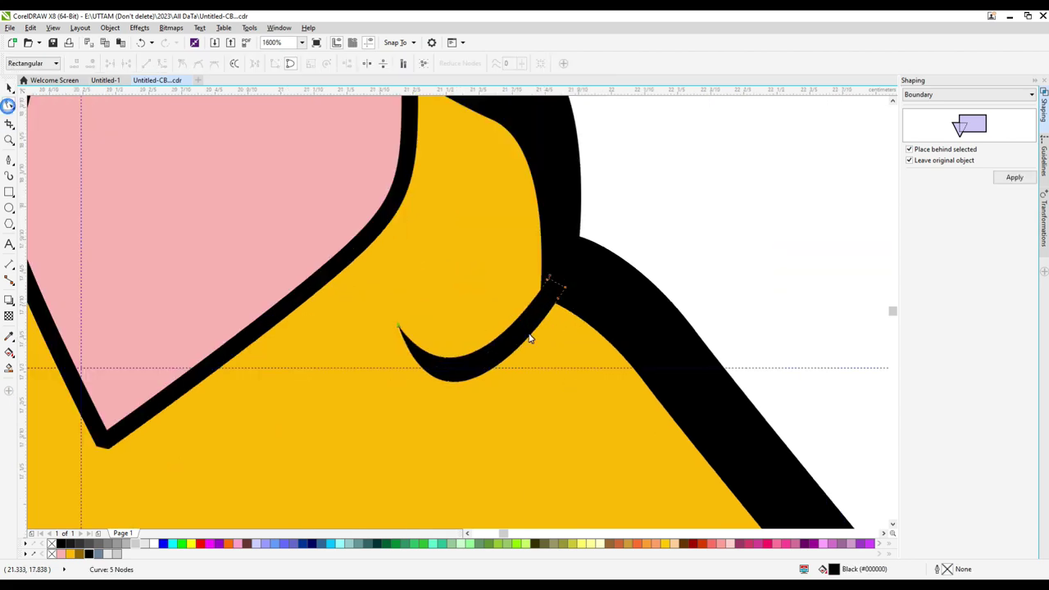
{"action": "key", "text": "space"}
{"action": "left_click", "coordinate": [591, 308], "text": "shift"}
{"action": "scroll", "coordinate": [591, 308], "scroll_direction": "down", "scroll_amount": 2}
{"action": "left_click", "coordinate": [413, 326], "text": "shift"}
{"action": "left_click", "coordinate": [318, 65]}
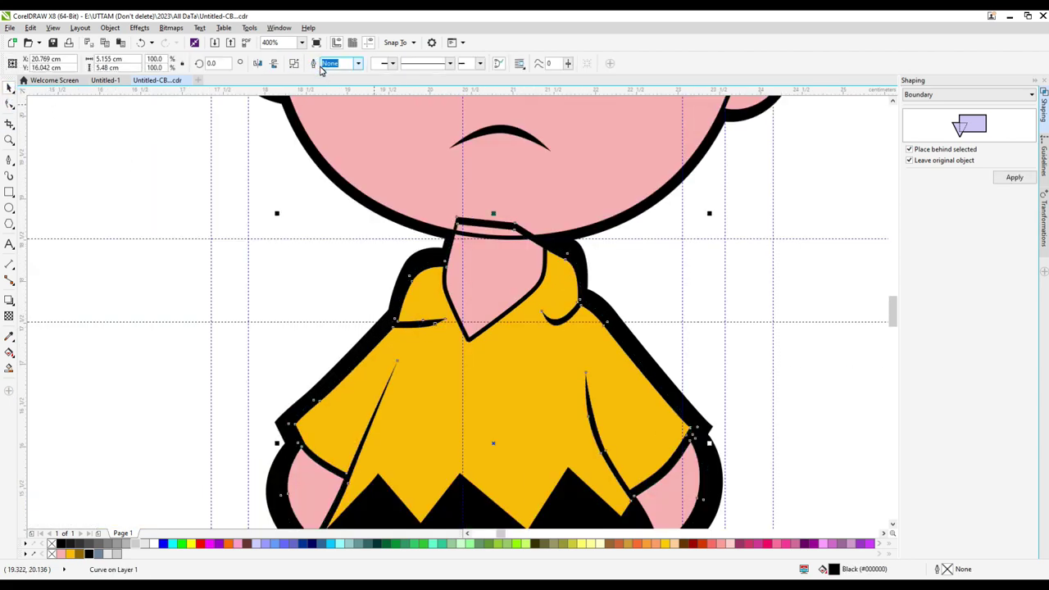
Step: Refine the welded collar creases by adding a node to the right crease, rounding its lower curve, and editing the left crease's lower edge node
{"action": "left_click", "coordinate": [9, 104]}
{"action": "scroll", "coordinate": [574, 301], "scroll_direction": "up", "scroll_amount": 2}
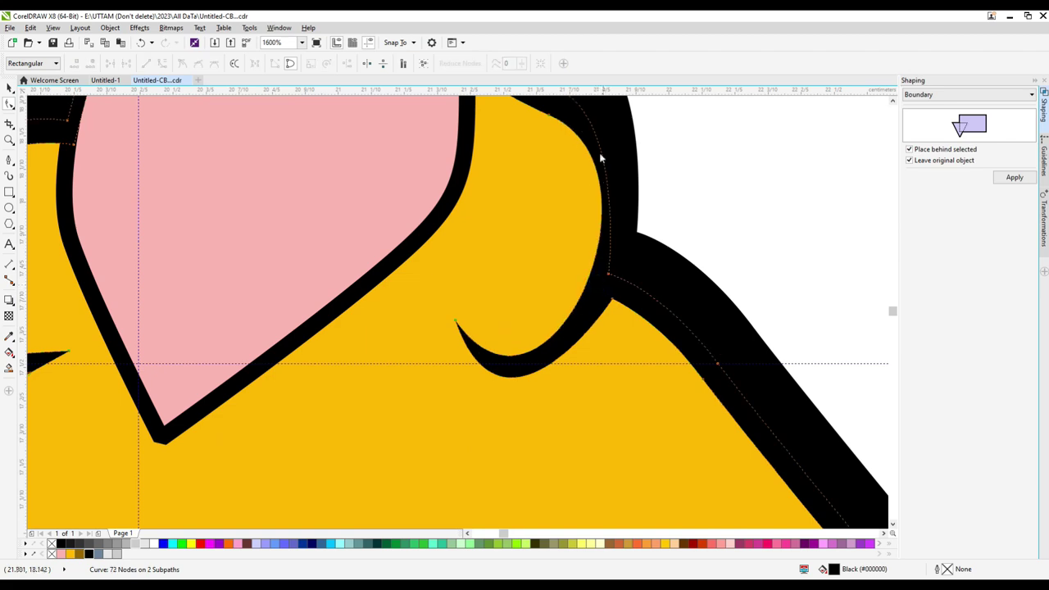
{"action": "double_click", "coordinate": [550, 369]}
{"action": "left_click_drag", "start_coordinate": [550, 367], "coordinate": [555, 371]}
{"action": "left_click_drag", "start_coordinate": [611, 300], "coordinate": [607, 297]}
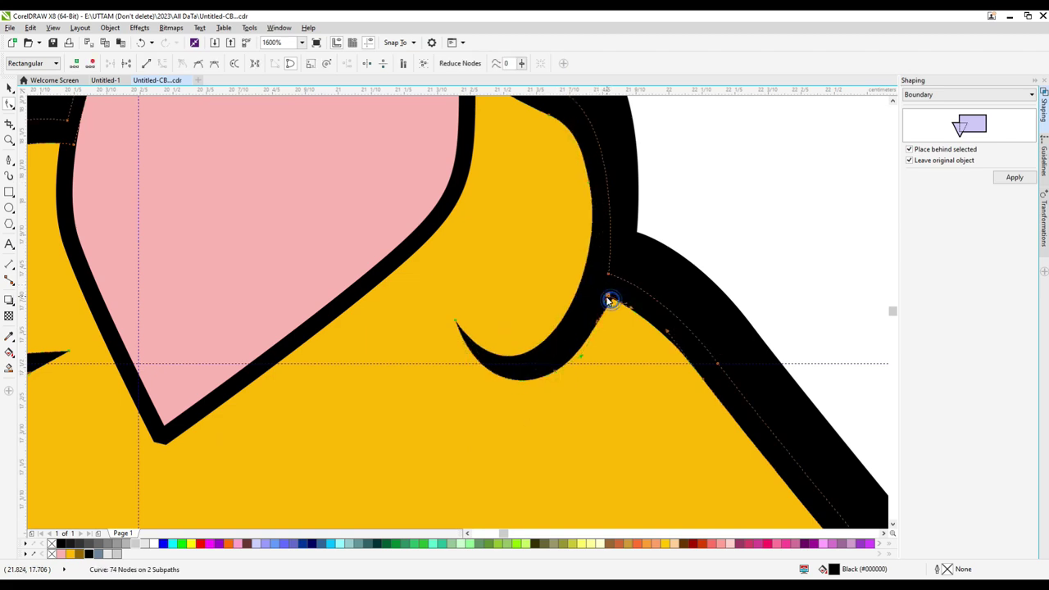
{"action": "scroll", "coordinate": [679, 355], "scroll_direction": "down", "scroll_amount": 1}
{"action": "scroll", "coordinate": [276, 360], "scroll_direction": "up", "scroll_amount": 1}
{"action": "double_click", "coordinate": [427, 365]}
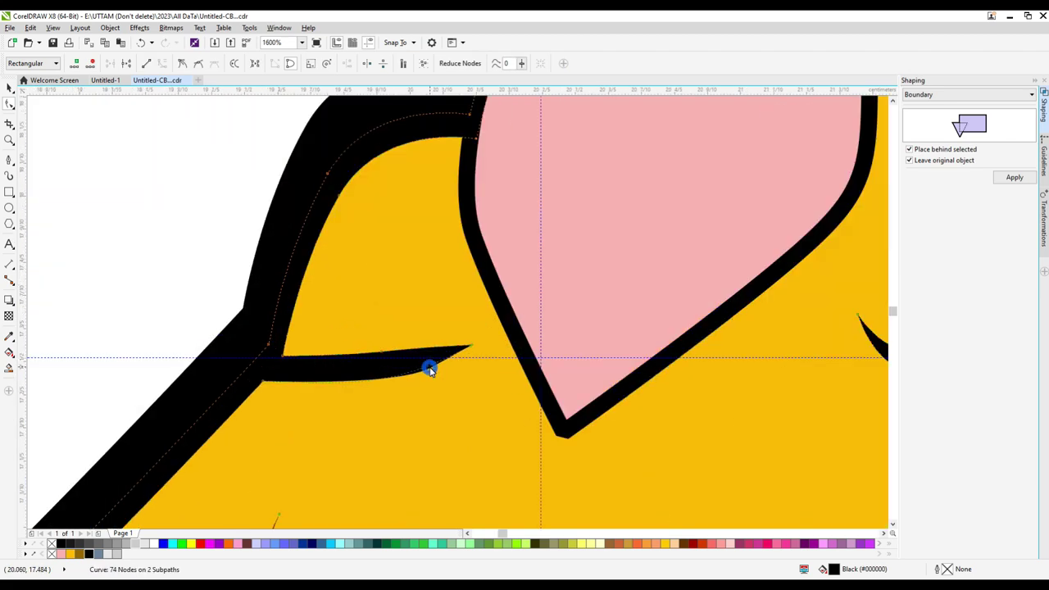
Step: Bring the head and its facial features in front of the neck and silhouette outline
{"action": "scroll", "coordinate": [404, 342], "scroll_direction": "down", "scroll_amount": 2}
{"action": "scroll", "coordinate": [423, 332], "scroll_direction": "down", "scroll_amount": 3}
{"action": "key", "text": "space"}
{"action": "left_click_drag", "start_coordinate": [282, 144], "coordinate": [533, 320]}
{"action": "right_click", "coordinate": [454, 268]}
{"action": "mouse_move", "coordinate": [545, 417]}
{"action": "left_click", "coordinate": [634, 451]}
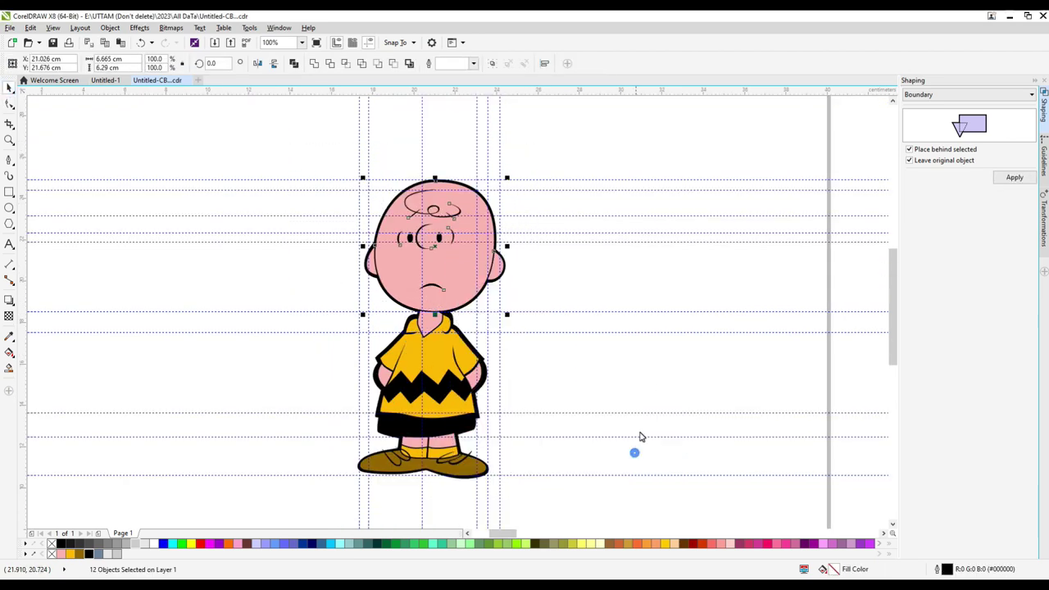
{"action": "left_click", "coordinate": [653, 360]}
Step: Try to weld the right ear to the head
{"action": "scroll", "coordinate": [653, 359], "scroll_direction": "down", "scroll_amount": 2}
{"action": "scroll", "coordinate": [605, 380], "scroll_direction": "up", "scroll_amount": 2}
{"action": "scroll", "coordinate": [890, 346], "scroll_direction": "up", "scroll_amount": 1}
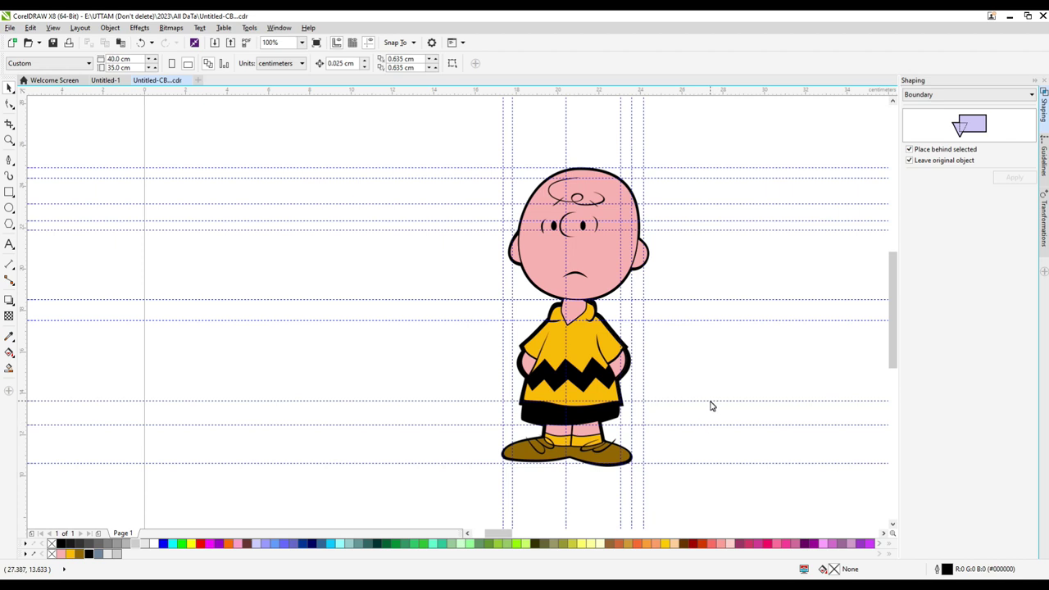
{"action": "scroll", "coordinate": [648, 238], "scroll_direction": "up", "scroll_amount": 1}
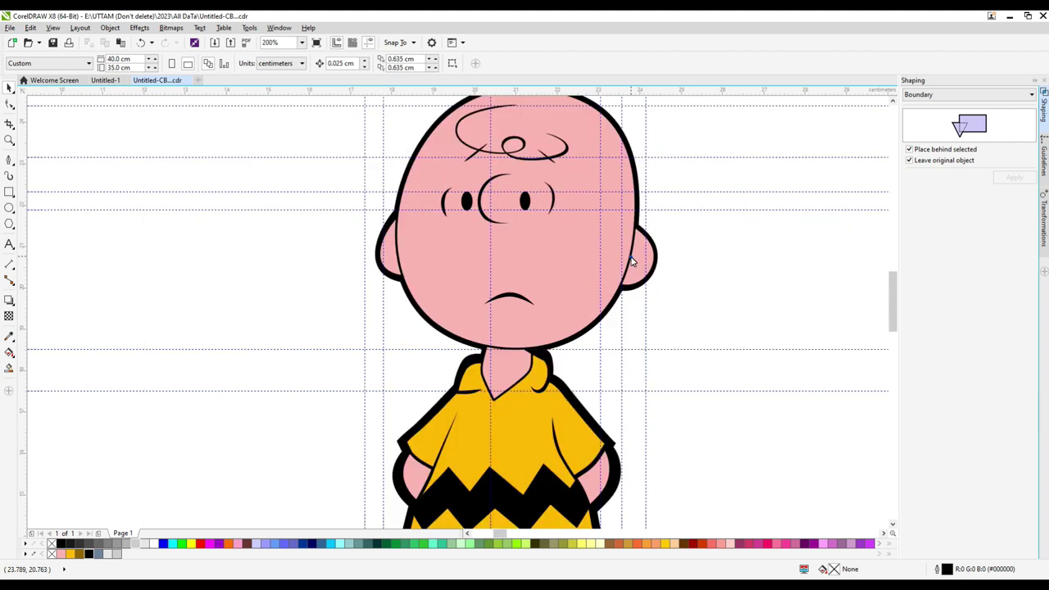
{"action": "left_click", "coordinate": [642, 260]}
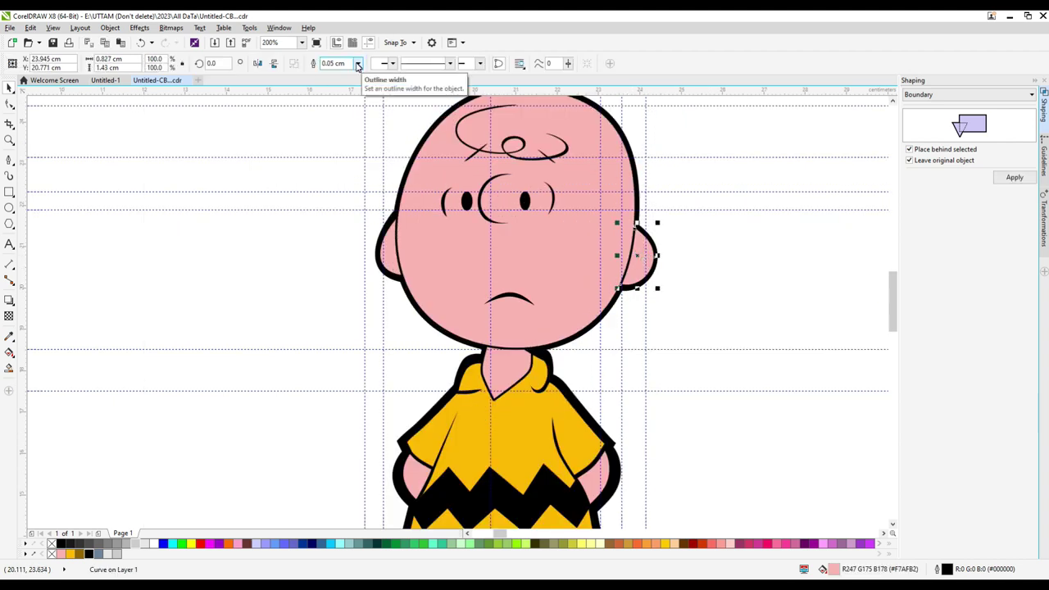
{"action": "scroll", "coordinate": [631, 243], "scroll_direction": "up", "scroll_amount": 1}
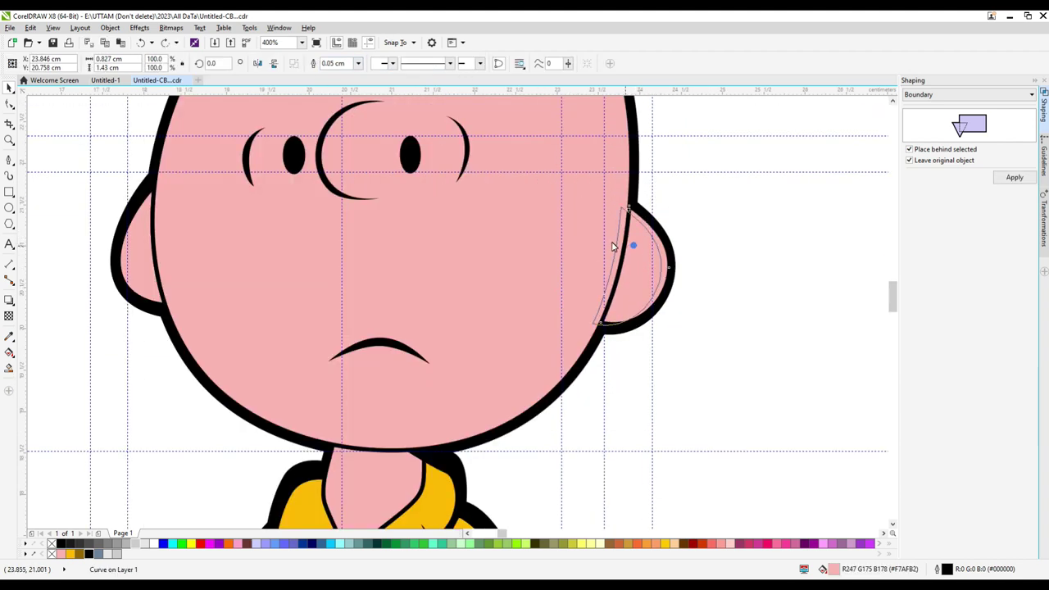
{"action": "left_click_drag", "start_coordinate": [613, 246], "coordinate": [611, 246]}
{"action": "key", "text": "ctrl+z"}
{"action": "left_click_drag", "start_coordinate": [578, 336], "coordinate": [542, 321]}
{"action": "key", "text": "ctrl+z"}
{"action": "left_click", "coordinate": [642, 297], "text": "shift"}
{"action": "left_click", "coordinate": [314, 63]}
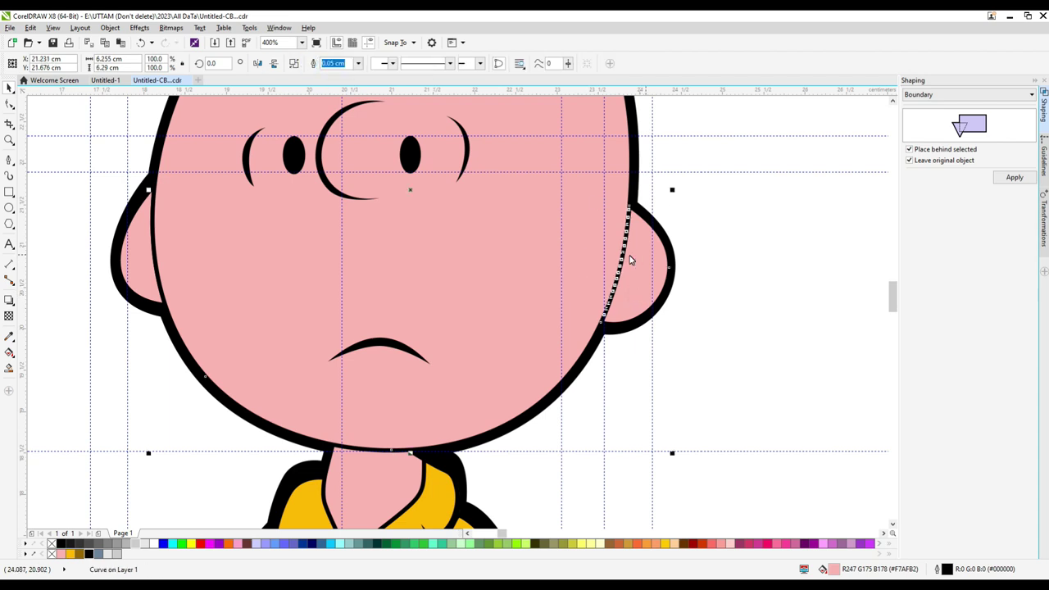
{"action": "left_click", "coordinate": [630, 260], "text": "shift"}
{"action": "left_click", "coordinate": [630, 257]}
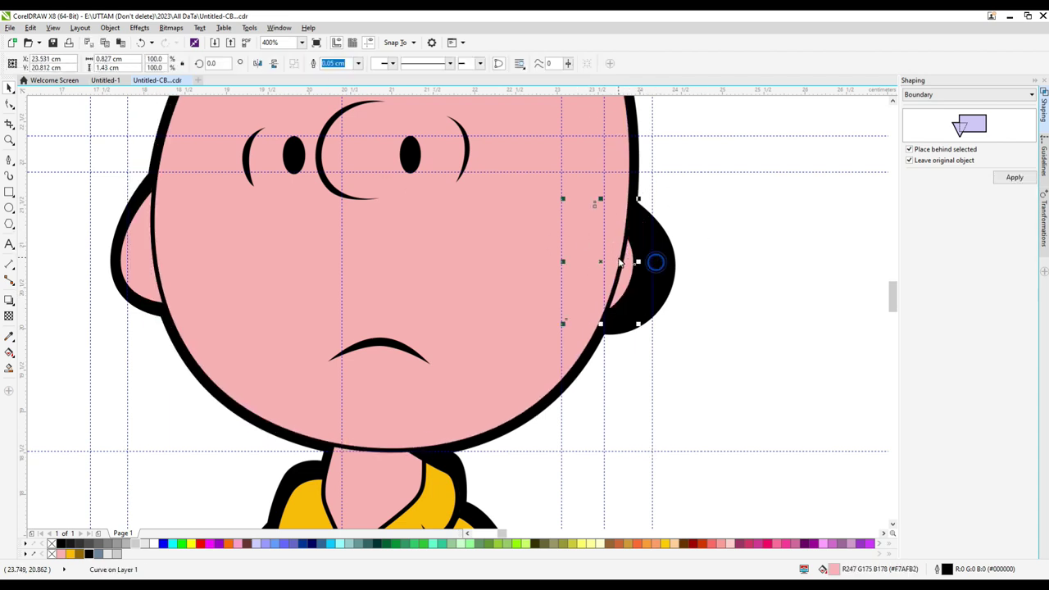
Step: Bow the right ear's inner edge inward so that it overlaps the face
{"action": "left_click", "coordinate": [9, 105]}
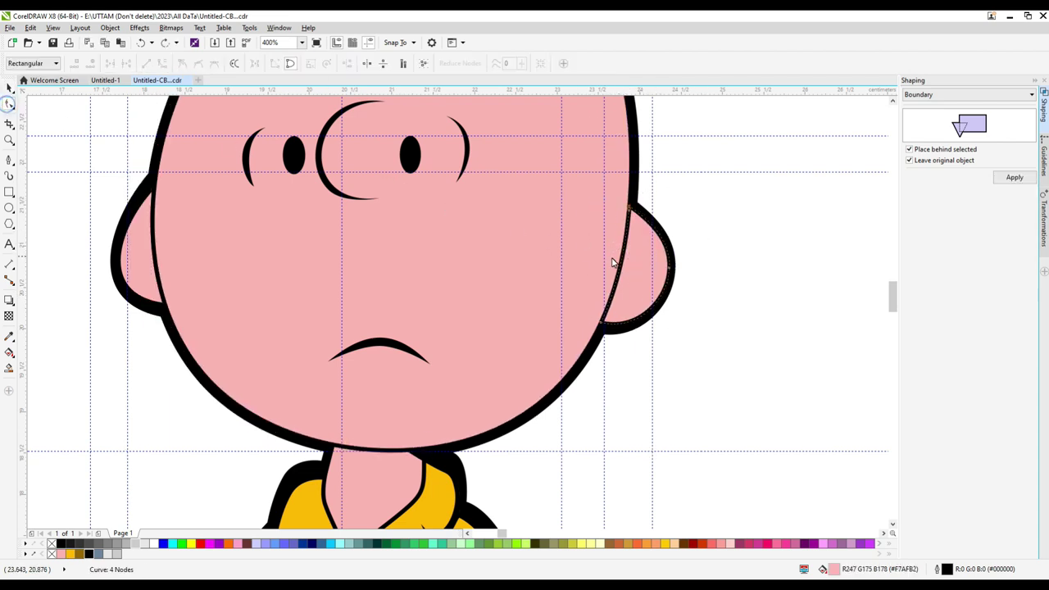
{"action": "left_click_drag", "start_coordinate": [621, 260], "coordinate": [544, 202]}
{"action": "key", "text": "ctrl+z"}
{"action": "scroll", "coordinate": [630, 200], "scroll_direction": "up", "scroll_amount": 1}
{"action": "left_click_drag", "start_coordinate": [577, 436], "coordinate": [543, 428]}
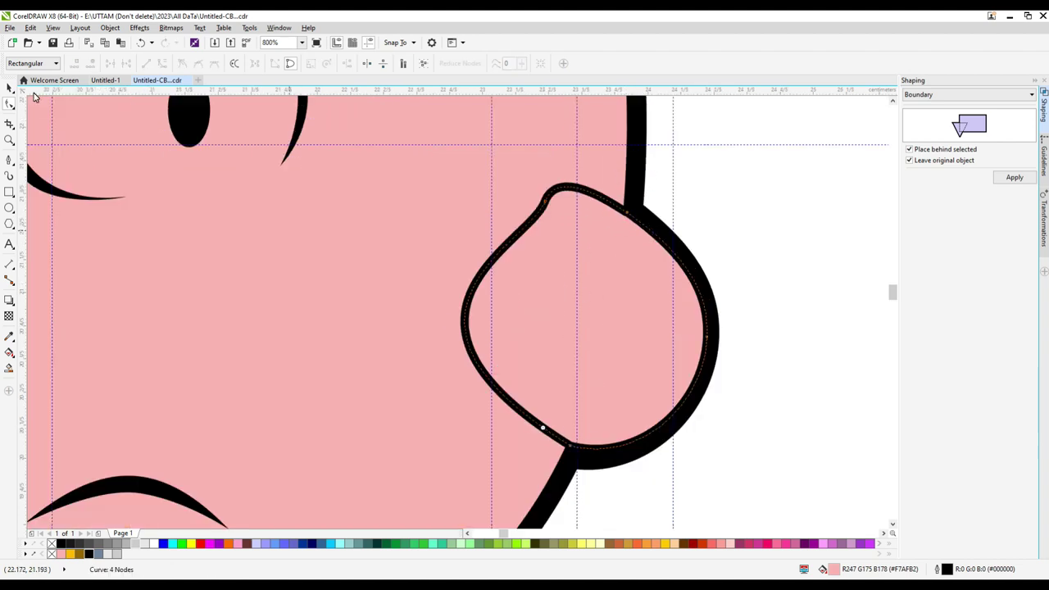
Step: Try to merge the extended right ear with the head, and undo the weld
{"action": "left_click", "coordinate": [9, 88]}
{"action": "left_click", "coordinate": [310, 281]}
{"action": "left_click", "coordinate": [316, 64]}
{"action": "scroll", "coordinate": [614, 248], "scroll_direction": "down", "scroll_amount": 2}
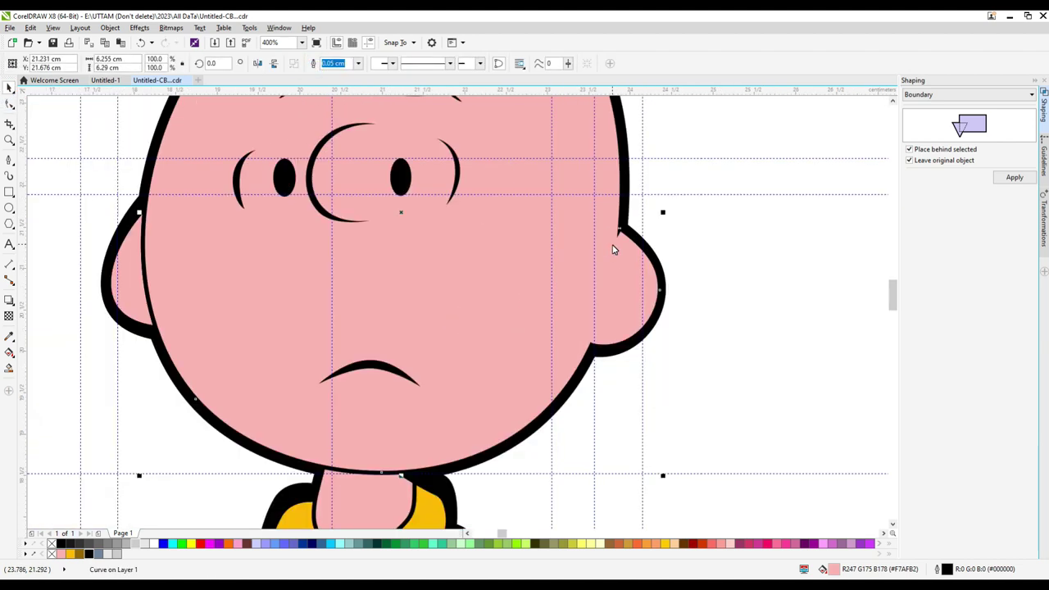
{"action": "key", "text": "ctrl+z"}
Step: Nudge the node at the upper junction of the right ear and head, and weld the two shapes together
{"action": "left_click", "coordinate": [9, 105]}
{"action": "scroll", "coordinate": [614, 229], "scroll_direction": "up", "scroll_amount": 3}
{"action": "left_click_drag", "start_coordinate": [659, 228], "coordinate": [657, 233]}
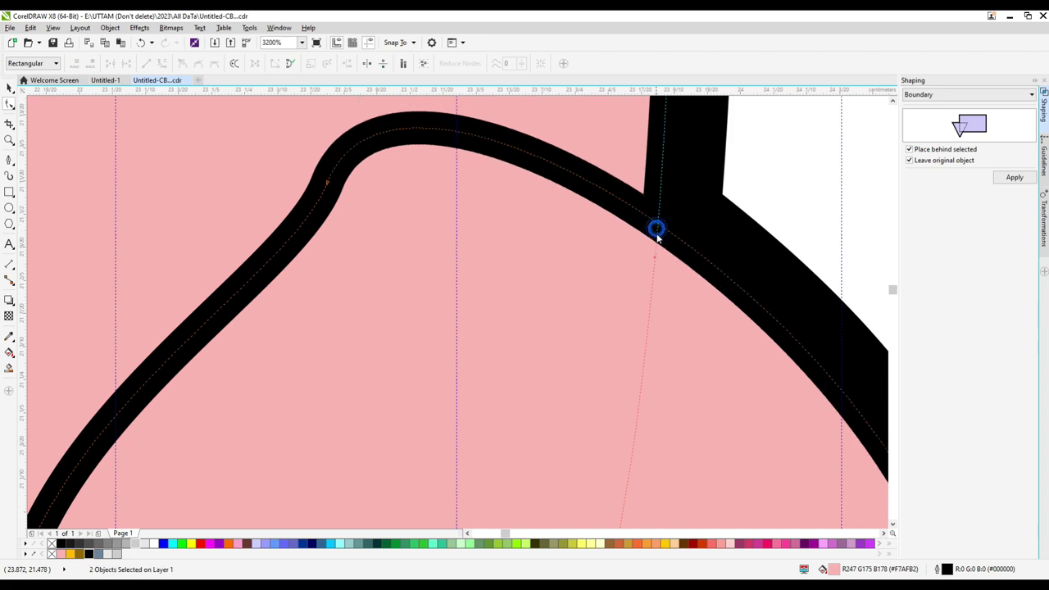
{"action": "scroll", "coordinate": [657, 231], "scroll_direction": "down", "scroll_amount": 2}
{"action": "left_click", "coordinate": [9, 88]}
{"action": "left_click", "coordinate": [597, 239]}
{"action": "left_click", "coordinate": [586, 188], "text": "shift"}
{"action": "left_click", "coordinate": [316, 64]}
{"action": "scroll", "coordinate": [655, 245], "scroll_direction": "down", "scroll_amount": 3}
{"action": "left_click", "coordinate": [704, 236]}
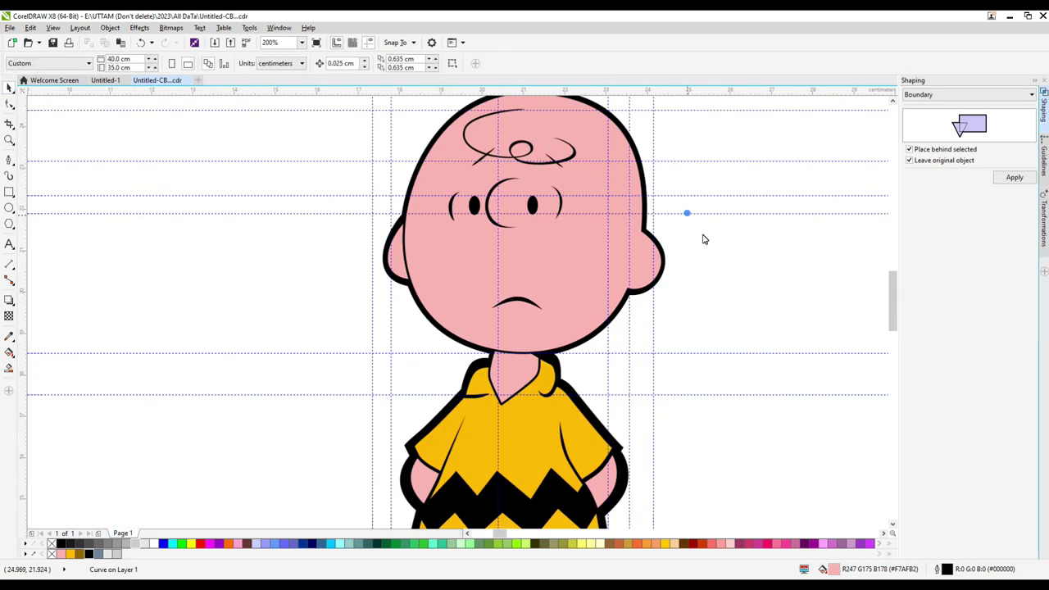
Step: Thicken the three hair curves on the forehead by giving them an outline width
{"action": "scroll", "coordinate": [653, 260], "scroll_direction": "down", "scroll_amount": 1}
{"action": "scroll", "coordinate": [651, 262], "scroll_direction": "up", "scroll_amount": 1}
{"action": "left_click_drag", "start_coordinate": [893, 302], "coordinate": [894, 298]}
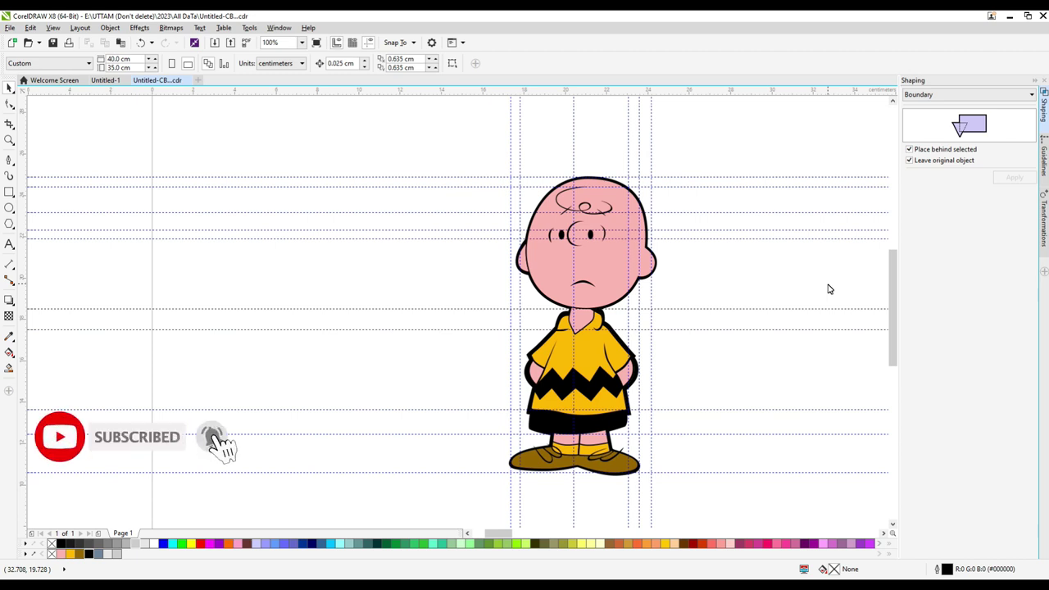
{"action": "left_click_drag", "start_coordinate": [590, 205], "coordinate": [623, 223]}
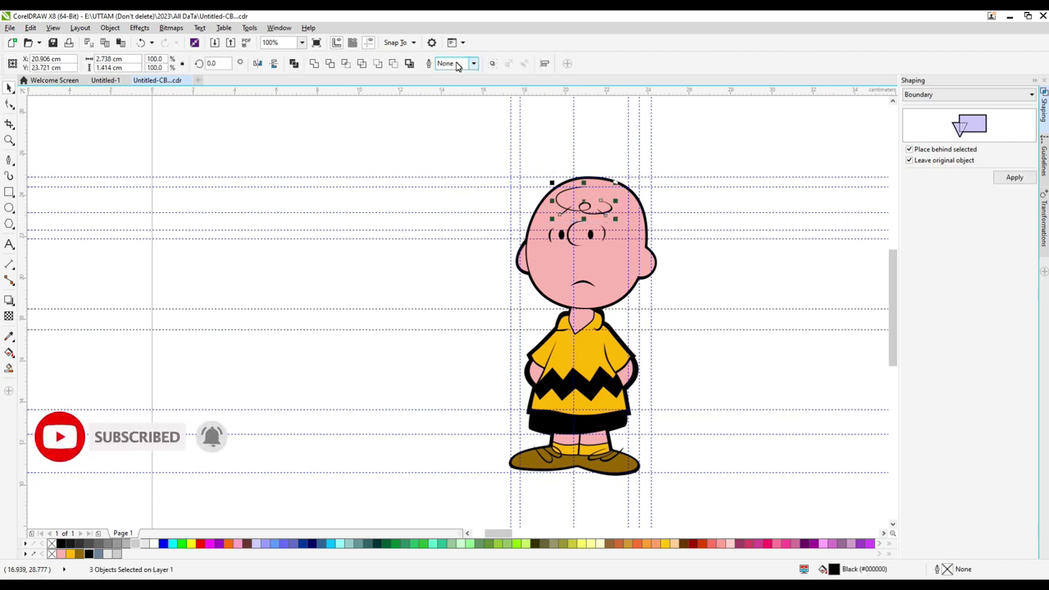
{"action": "left_click", "coordinate": [473, 64]}
{"action": "left_click", "coordinate": [459, 101]}
{"action": "left_click", "coordinate": [473, 64]}
{"action": "left_click", "coordinate": [461, 117]}
{"action": "left_click", "coordinate": [694, 150]}
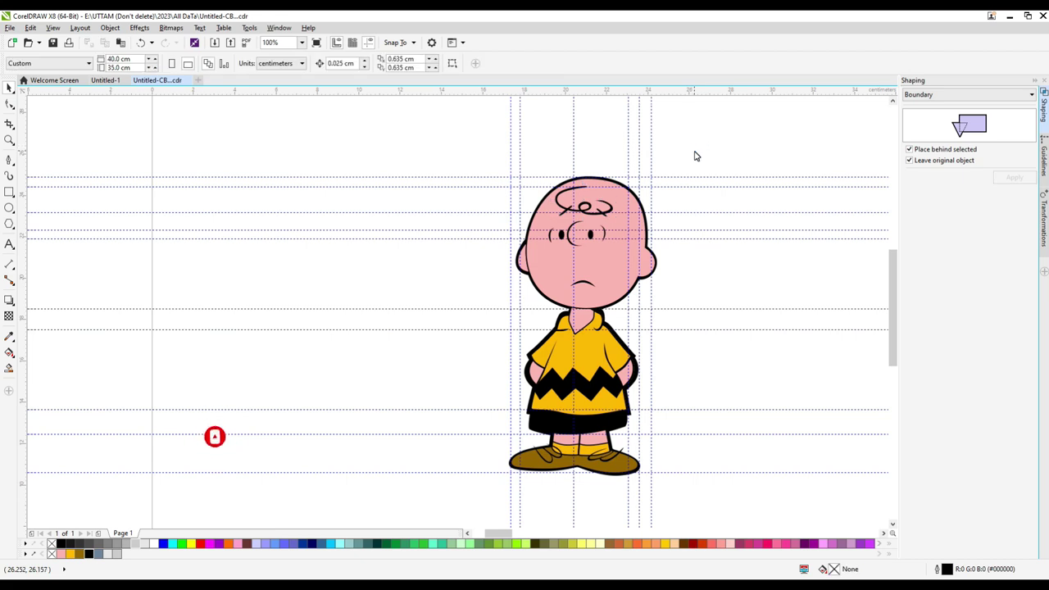
Step: Thicken the curved line beside the right eye by bowing its outer edge outward
{"action": "left_click", "coordinate": [600, 238]}
{"action": "scroll", "coordinate": [601, 236], "scroll_direction": "up", "scroll_amount": 3}
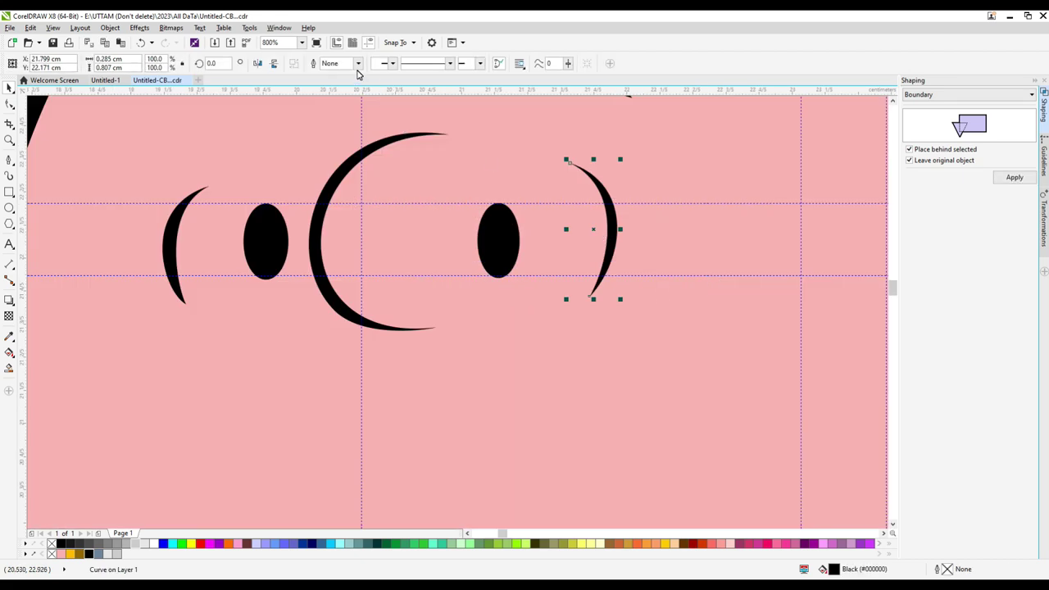
{"action": "left_click", "coordinate": [8, 106]}
{"action": "scroll", "coordinate": [597, 225], "scroll_direction": "up", "scroll_amount": 1}
{"action": "left_click_drag", "start_coordinate": [642, 226], "coordinate": [654, 226]}
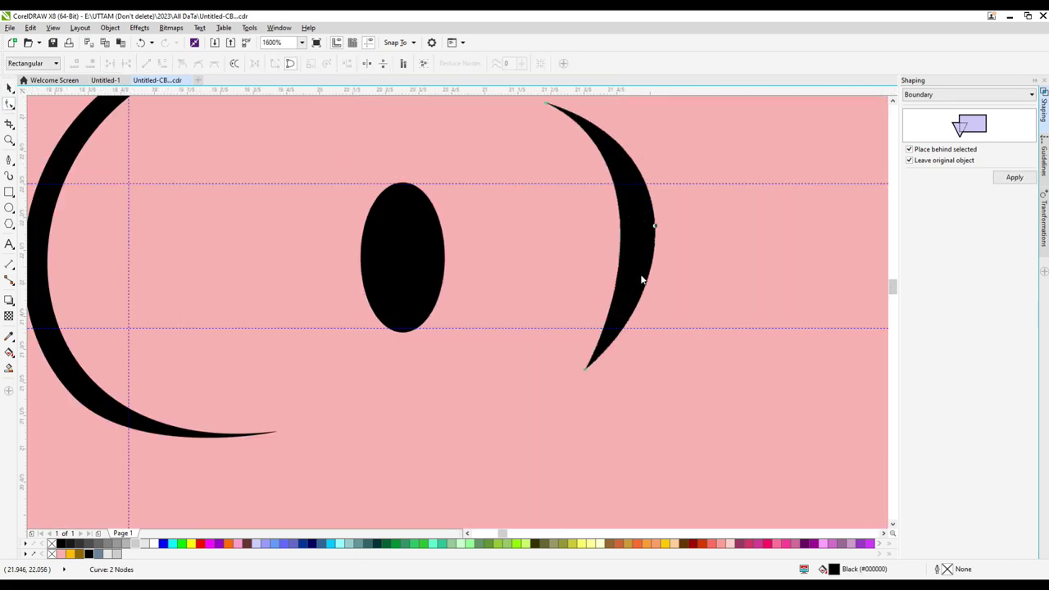
{"action": "scroll", "coordinate": [627, 274], "scroll_direction": "down", "scroll_amount": 3}
{"action": "scroll", "coordinate": [741, 235], "scroll_direction": "down", "scroll_amount": 2}
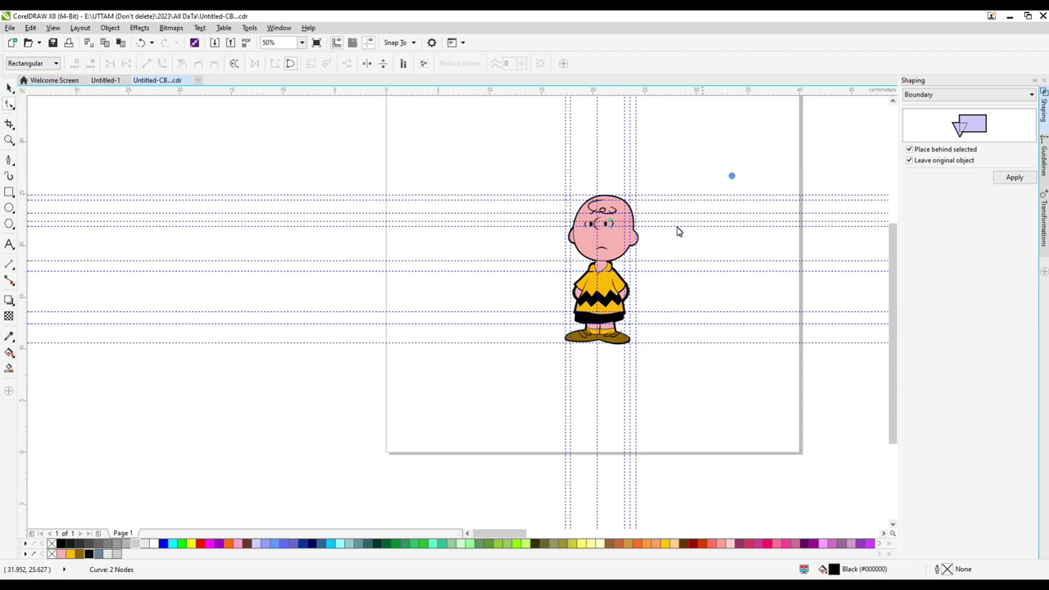
{"action": "scroll", "coordinate": [629, 212], "scroll_direction": "up", "scroll_amount": 1}
{"action": "left_click", "coordinate": [8, 87]}
{"action": "left_click", "coordinate": [706, 172]}
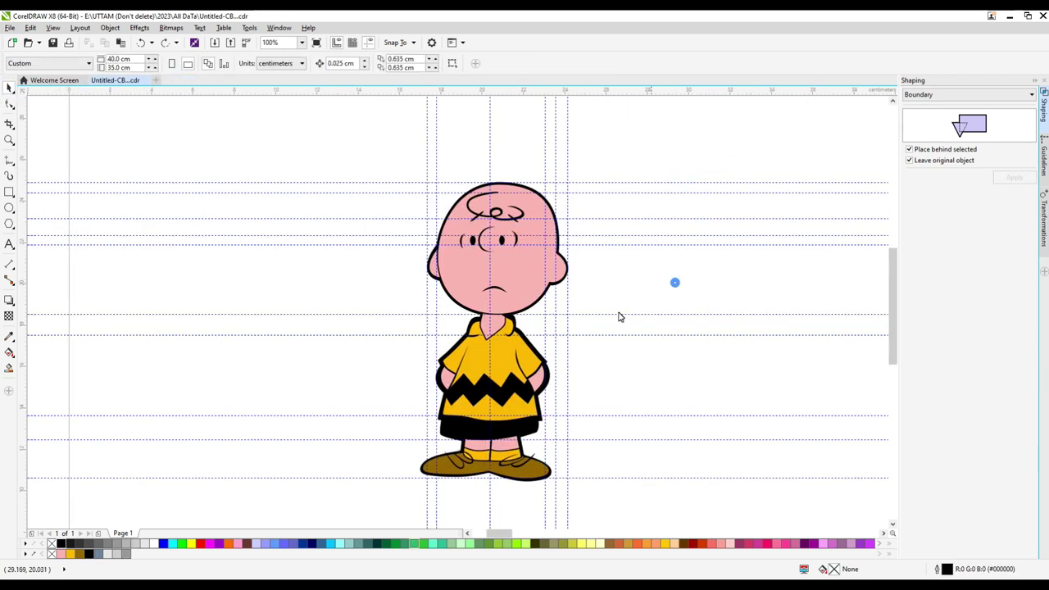
Step: Reshape the silhouette at the right collar by shifting its two upper neck nodes outward, deleting the extra outer node and smoothing the curve
{"action": "scroll", "coordinate": [497, 303], "scroll_direction": "up", "scroll_amount": 2}
{"action": "left_click", "coordinate": [512, 318]}
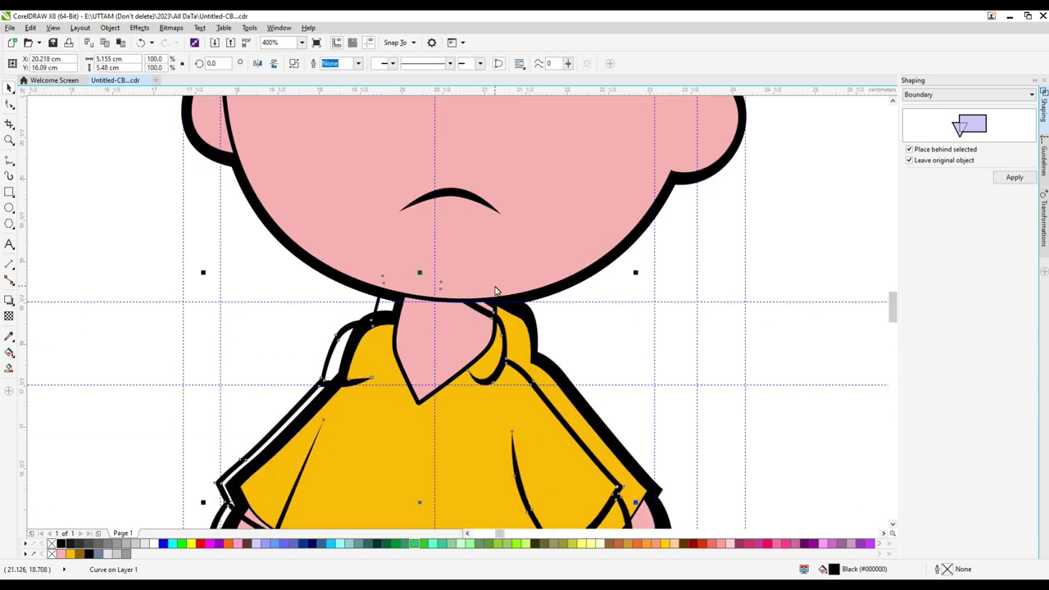
{"action": "left_click_drag", "start_coordinate": [495, 291], "coordinate": [519, 295]}
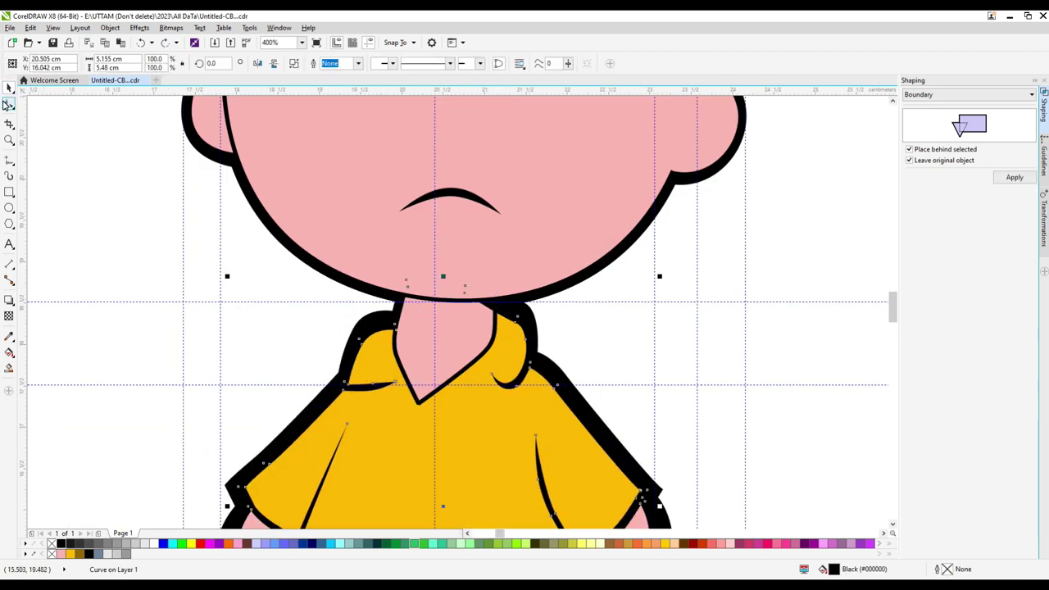
{"action": "left_click", "coordinate": [8, 104]}
{"action": "scroll", "coordinate": [507, 317], "scroll_direction": "up", "scroll_amount": 2}
{"action": "left_click_drag", "start_coordinate": [343, 197], "coordinate": [458, 176]}
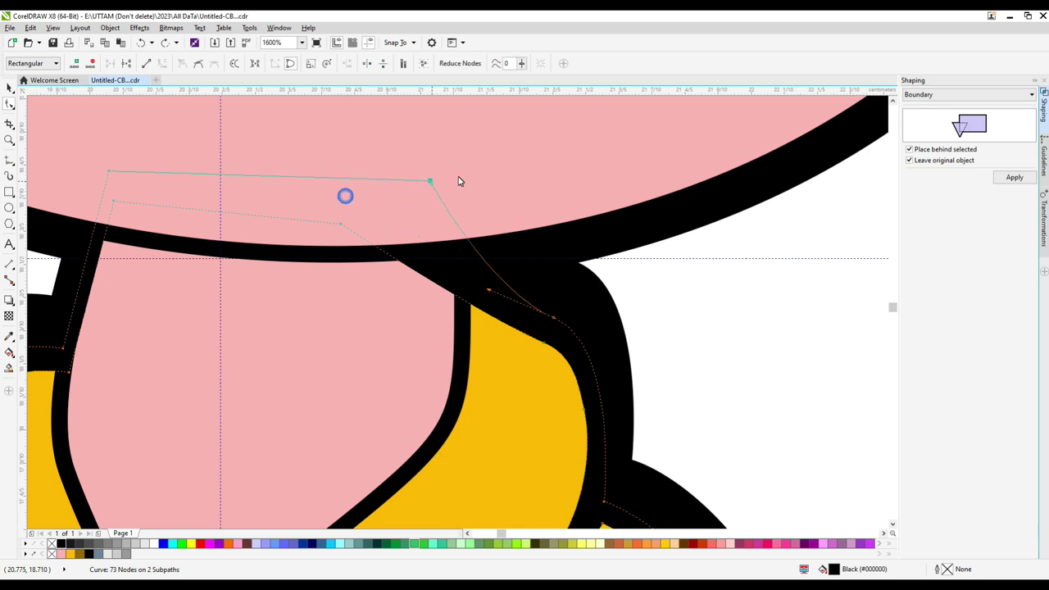
{"action": "double_click", "coordinate": [552, 318]}
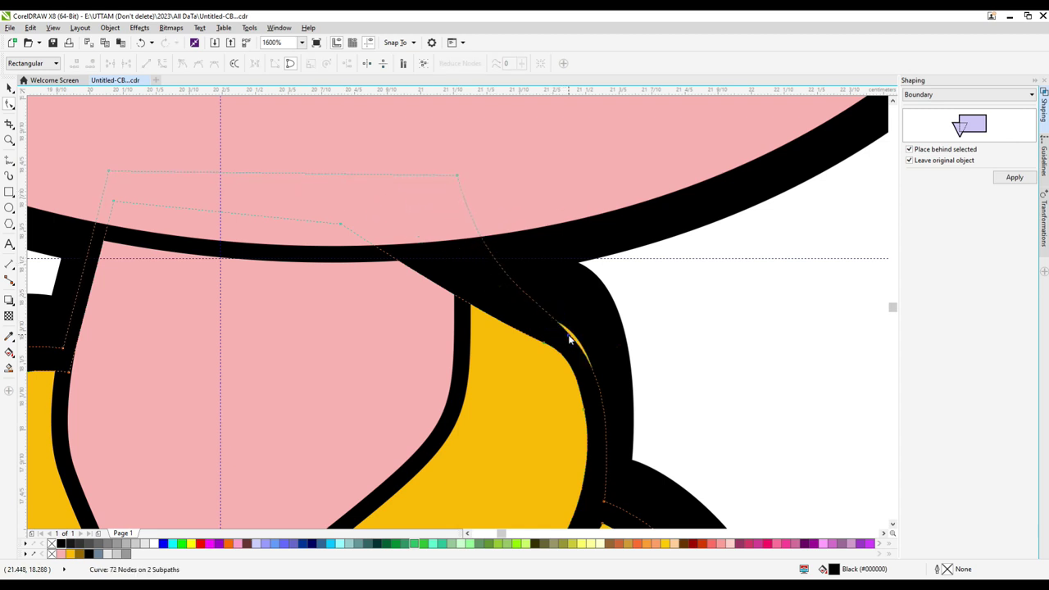
{"action": "left_click_drag", "start_coordinate": [570, 338], "coordinate": [579, 332]}
{"action": "left_click_drag", "start_coordinate": [343, 229], "coordinate": [422, 206]}
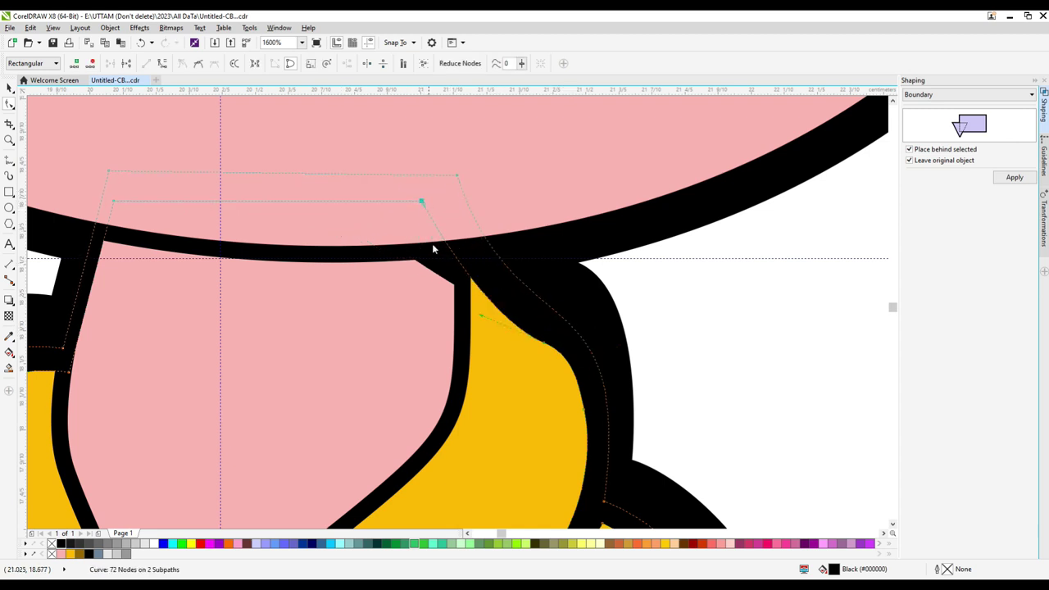
{"action": "left_click", "coordinate": [464, 283]}
{"action": "left_click_drag", "start_coordinate": [462, 280], "coordinate": [466, 204]}
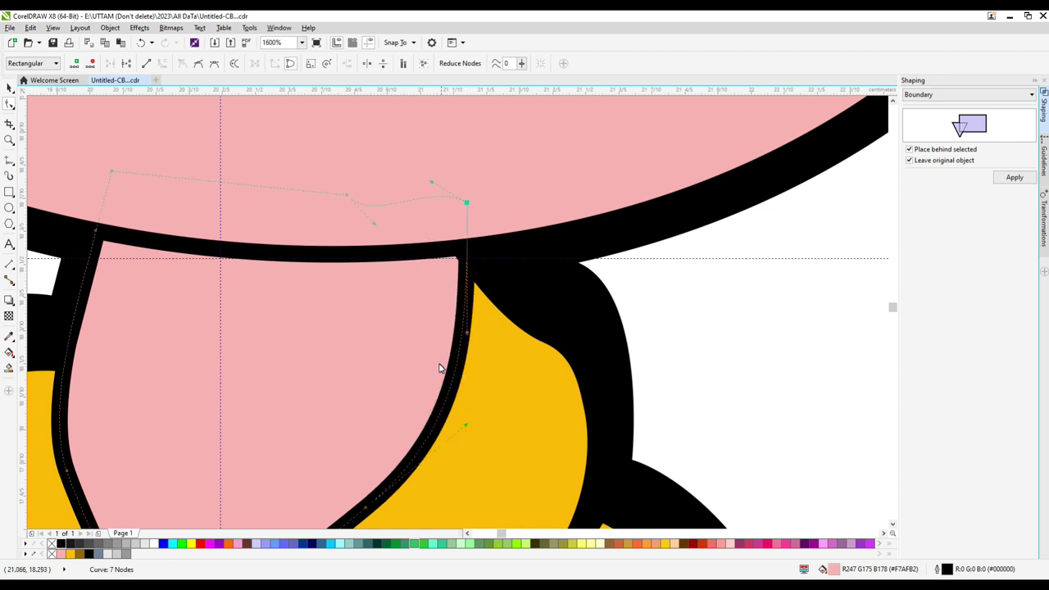
{"action": "key", "text": "ctrl+z"}
Step: Add a node on the neck's right edge and move the edge's upper corner node up inside the chin
{"action": "double_click", "coordinate": [456, 400]}
{"action": "left_click_drag", "start_coordinate": [461, 279], "coordinate": [471, 199]}
{"action": "left_click", "coordinate": [478, 269]}
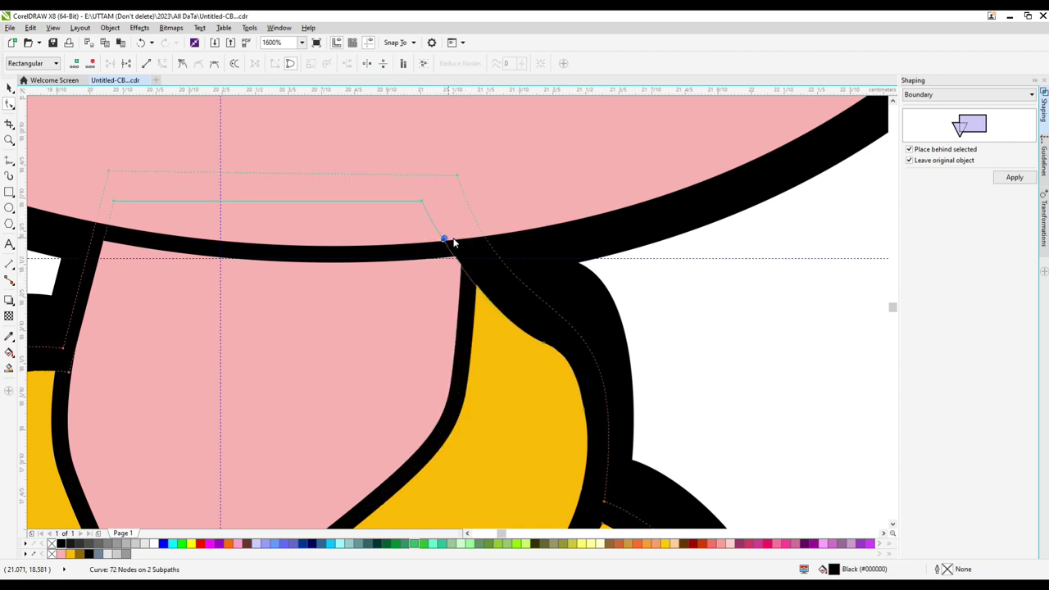
{"action": "mouse_move", "coordinate": [453, 242]}
{"action": "left_mouse_down"}
{"action": "mouse_move", "coordinate": [460, 237]}
{"action": "mouse_move", "coordinate": [451, 241]}
{"action": "left_mouse_up"}
{"action": "left_click", "coordinate": [460, 280]}
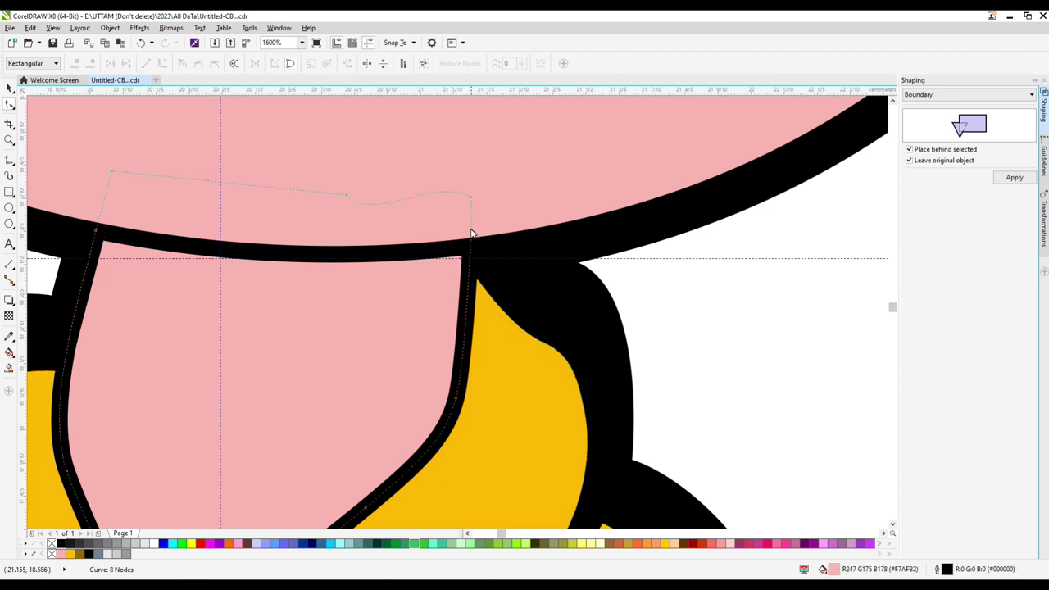
{"action": "left_click", "coordinate": [472, 199]}
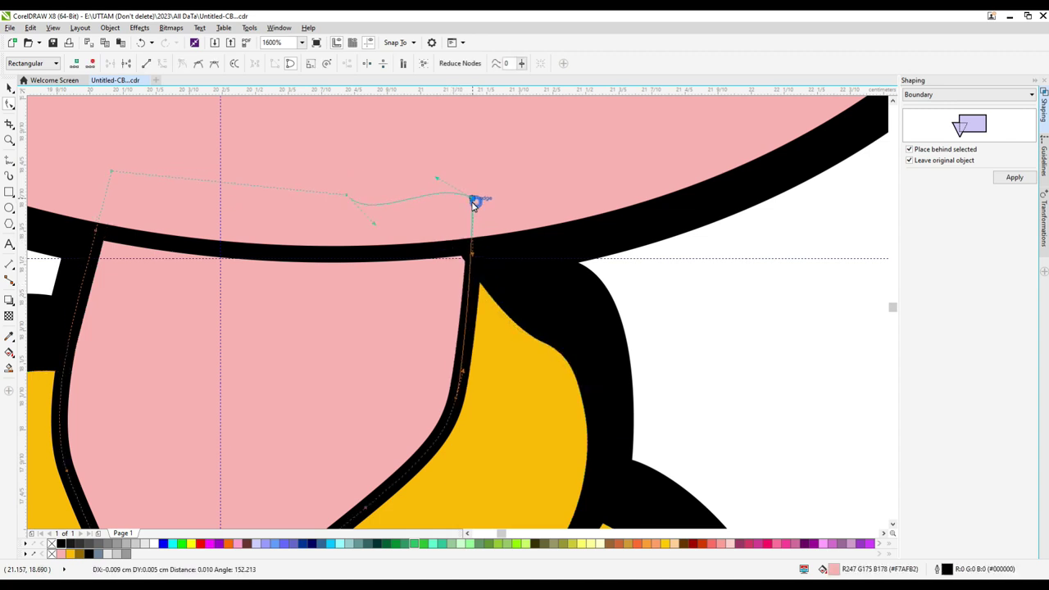
Step: Delete the surplus node on the black silhouette's inner edge beside the right collar
{"action": "scroll", "coordinate": [491, 291], "scroll_direction": "up", "scroll_amount": 3}
{"action": "left_click", "coordinate": [454, 241]}
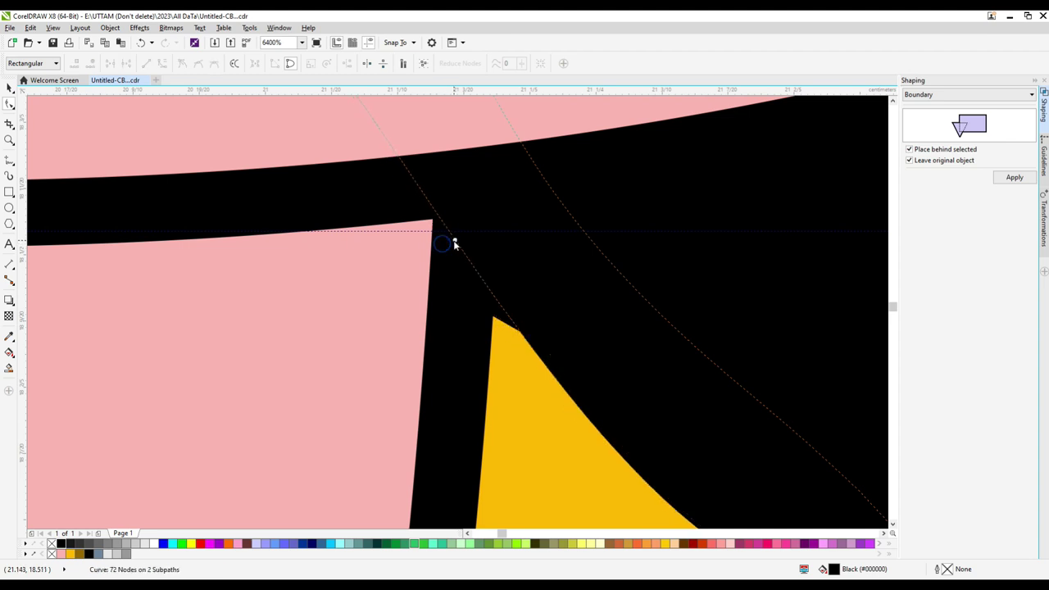
{"action": "left_click", "coordinate": [491, 336]}
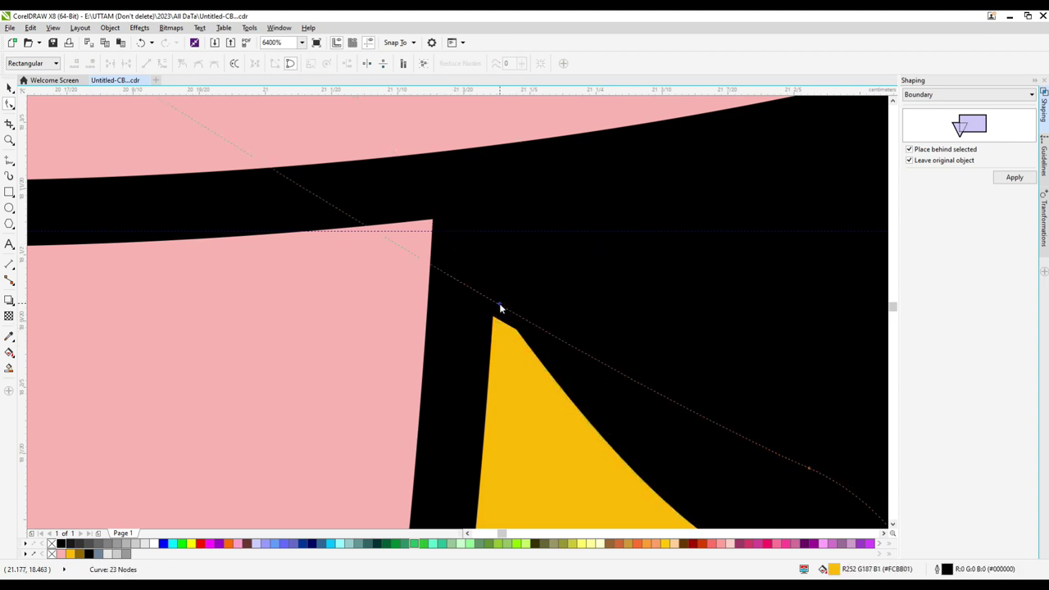
{"action": "scroll", "coordinate": [508, 291], "scroll_direction": "down", "scroll_amount": 2}
{"action": "left_click", "coordinate": [554, 369]}
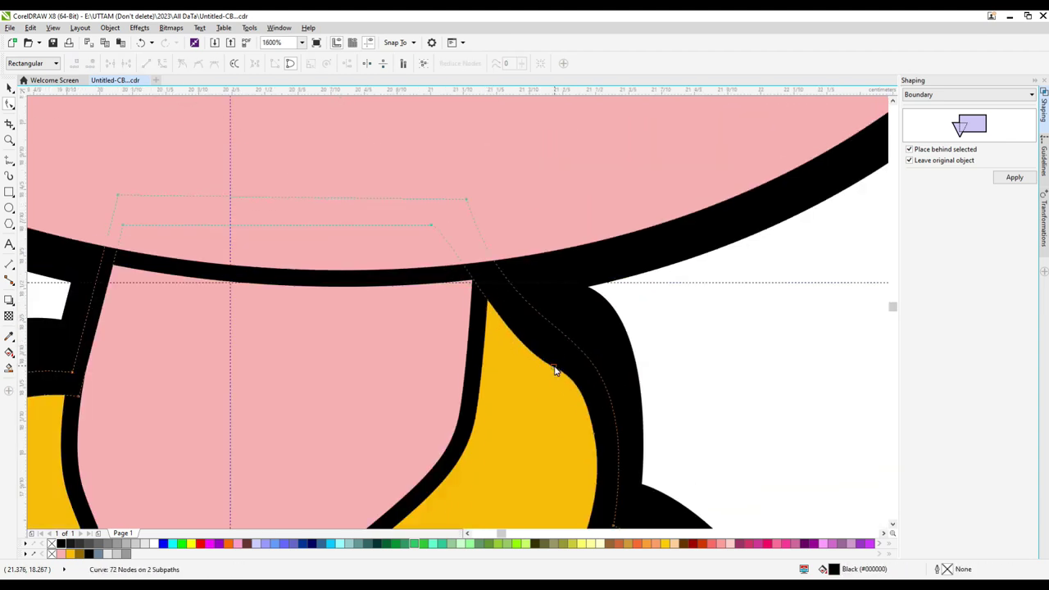
{"action": "key", "text": "Delete"}
{"action": "key", "text": "ctrl+z"}
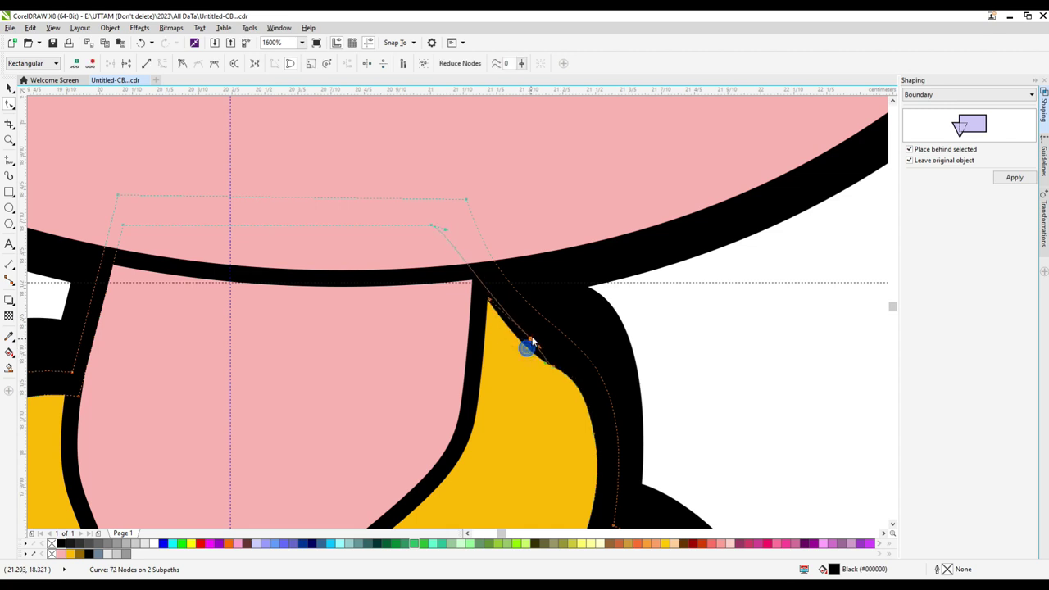
{"action": "key", "text": "Delete"}
Step: Add nodes at the upper end of the right collar's inner edge and reshape it into a smooth curve starting at the neck line
{"action": "scroll", "coordinate": [496, 288], "scroll_direction": "up", "scroll_amount": 1}
{"action": "left_click", "coordinate": [495, 289]}
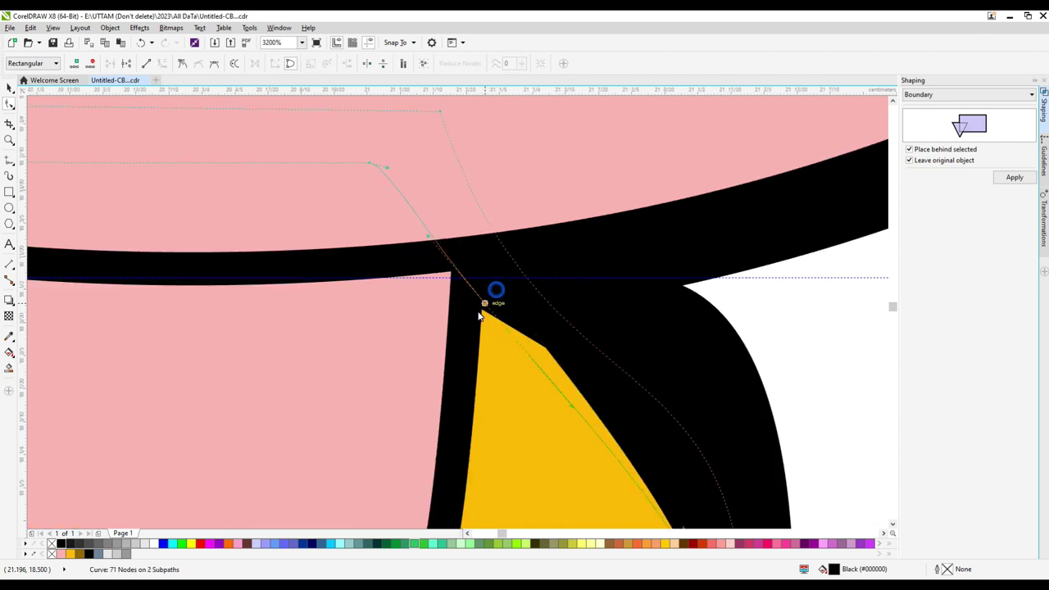
{"action": "double_click", "coordinate": [479, 315]}
{"action": "key", "text": "ctrl+z"}
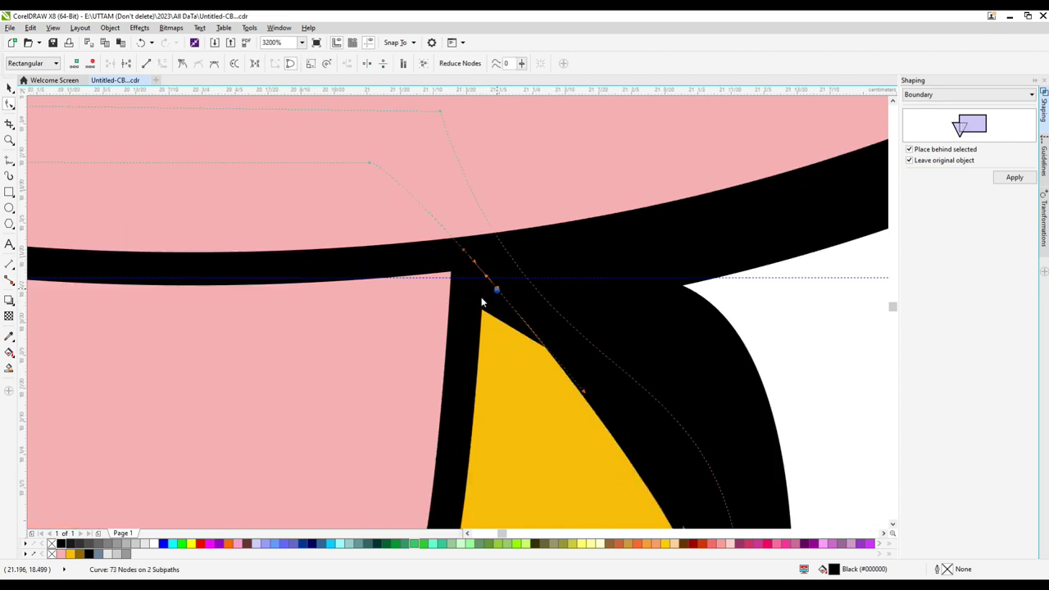
{"action": "left_click_drag", "start_coordinate": [497, 290], "coordinate": [473, 296]}
{"action": "double_click", "coordinate": [544, 379]}
{"action": "left_click_drag", "start_coordinate": [544, 380], "coordinate": [525, 342]}
{"action": "double_click", "coordinate": [563, 366]}
{"action": "scroll", "coordinate": [534, 349], "scroll_direction": "up", "scroll_amount": 2}
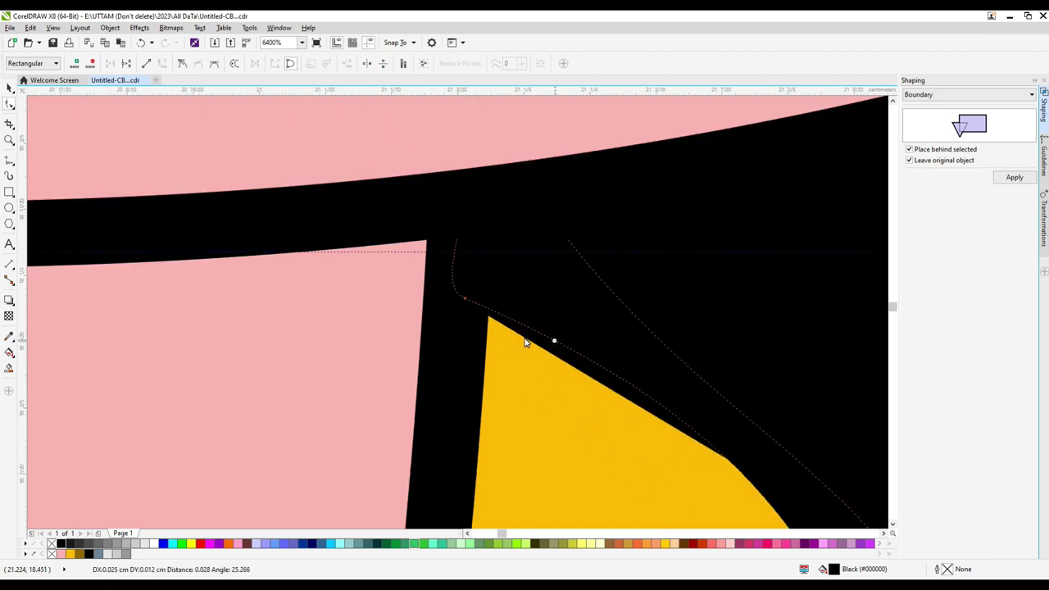
{"action": "left_click_drag", "start_coordinate": [465, 299], "coordinate": [462, 318]}
{"action": "scroll", "coordinate": [463, 319], "scroll_direction": "down", "scroll_amount": 2}
{"action": "scroll", "coordinate": [557, 397], "scroll_direction": "up", "scroll_amount": 1}
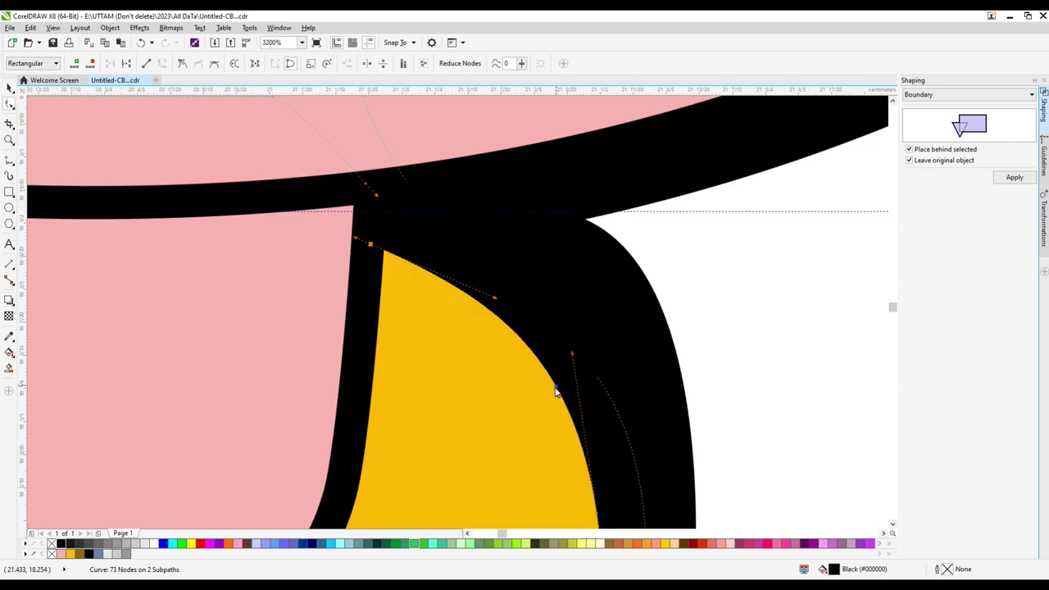
Step: Fill the outer backing shape with light grey (204, 204, 204) and pull its nodes beside the right collar closer to the artwork
{"action": "scroll", "coordinate": [555, 392], "scroll_direction": "down", "scroll_amount": 4}
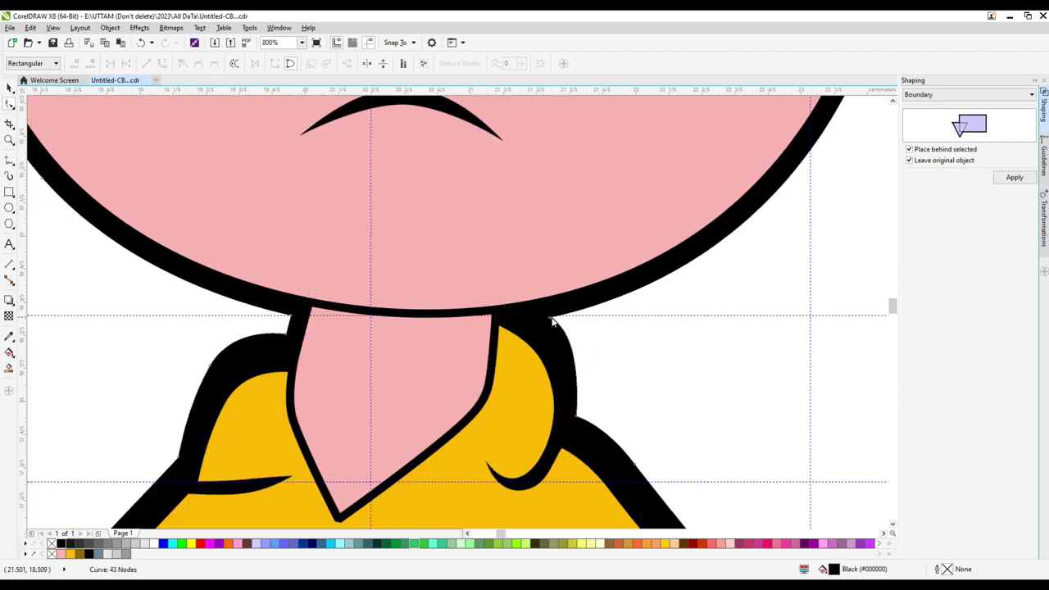
{"action": "left_click_drag", "start_coordinate": [141, 543], "coordinate": [370, 421]}
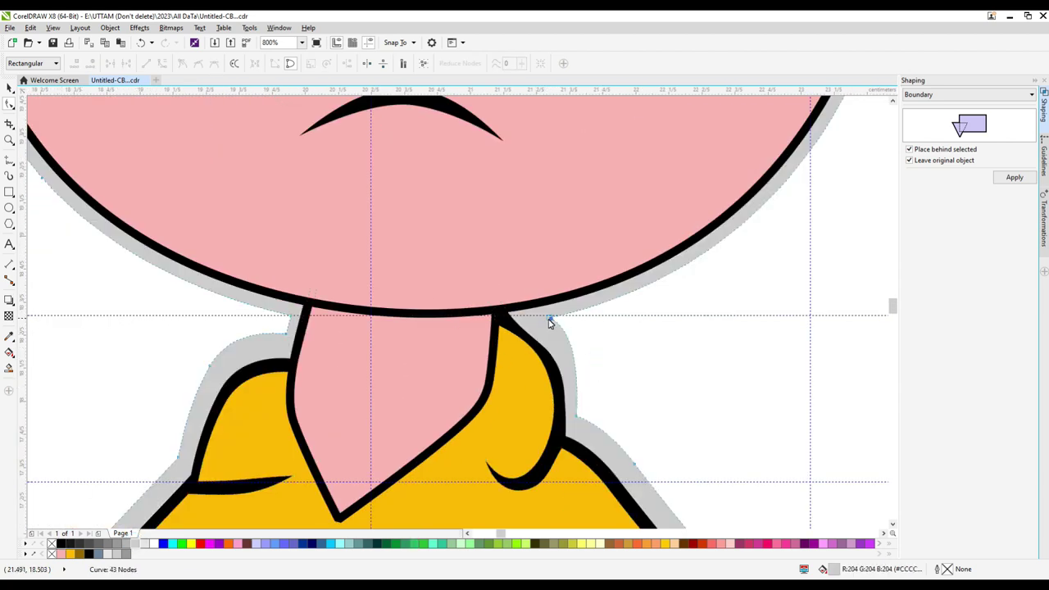
{"action": "left_click_drag", "start_coordinate": [550, 319], "coordinate": [532, 317]}
{"action": "scroll", "coordinate": [577, 418], "scroll_direction": "up", "scroll_amount": 1}
{"action": "left_click_drag", "start_coordinate": [577, 418], "coordinate": [574, 440]}
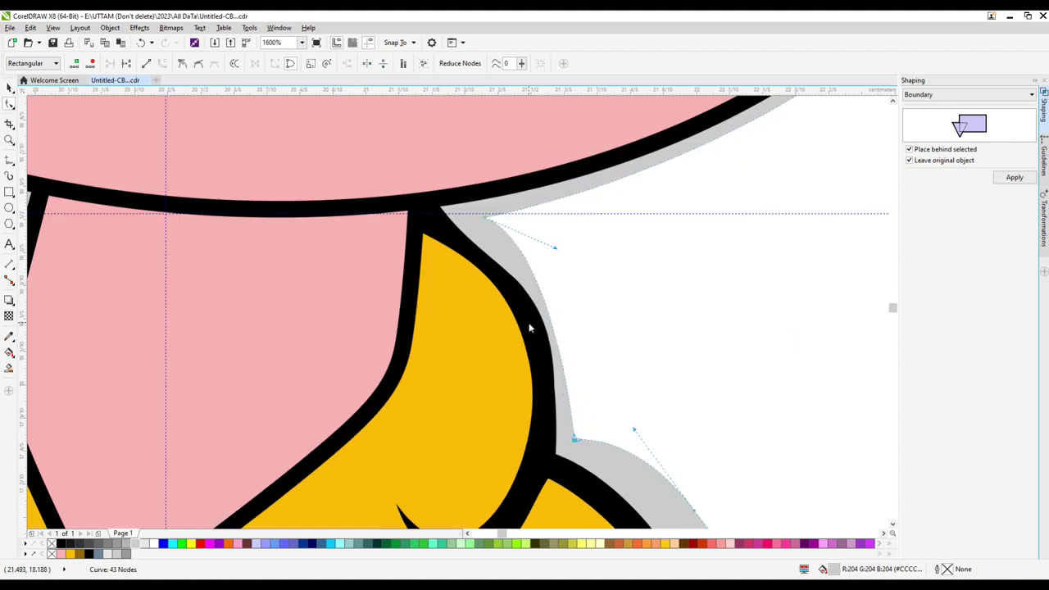
Step: Add a node at the top of the yellow shirt's right collar and pull the collar's black outer edge inward
{"action": "left_click", "coordinate": [530, 328]}
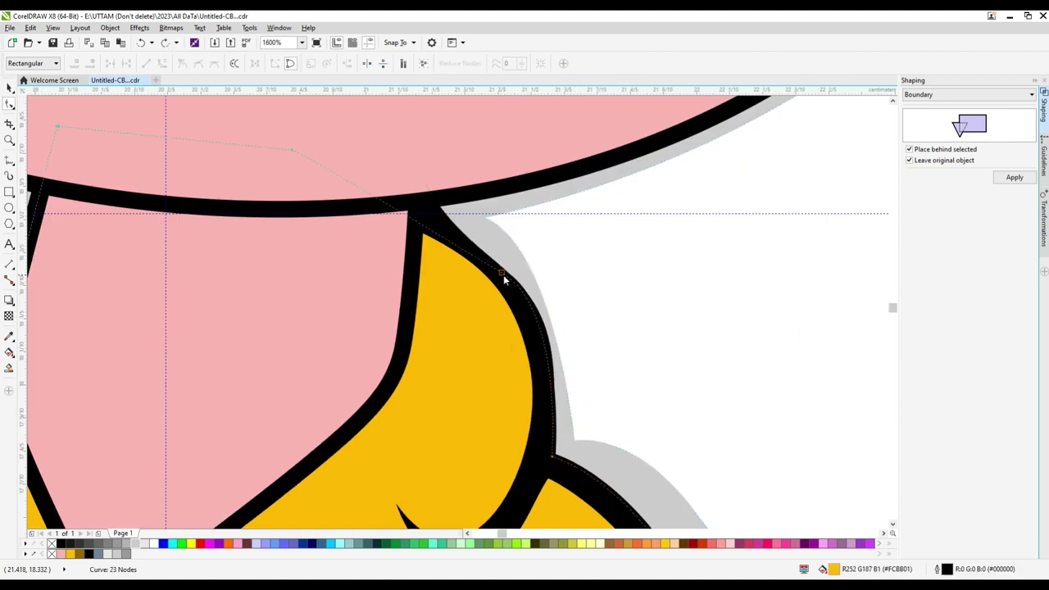
{"action": "double_click", "coordinate": [437, 235]}
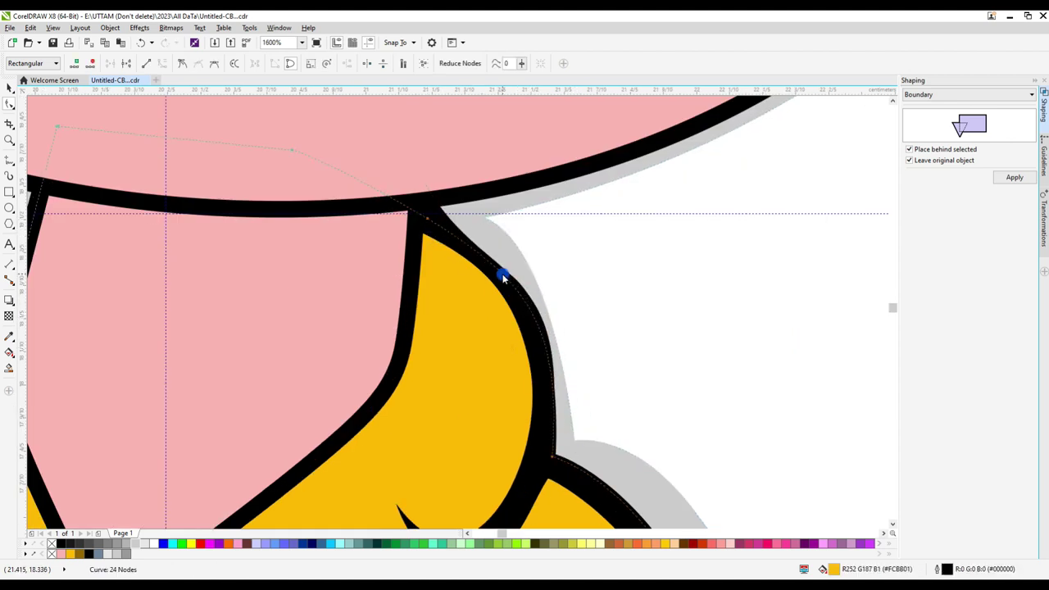
{"action": "left_click", "coordinate": [545, 329]}
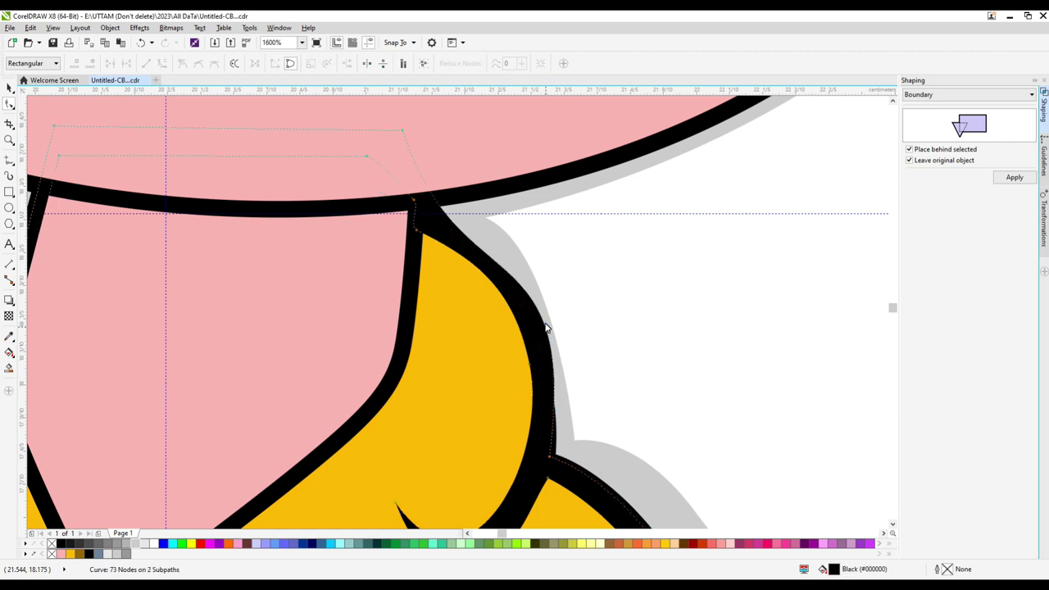
{"action": "left_click_drag", "start_coordinate": [546, 325], "coordinate": [536, 325]}
{"action": "scroll", "coordinate": [428, 222], "scroll_direction": "down", "scroll_amount": 1}
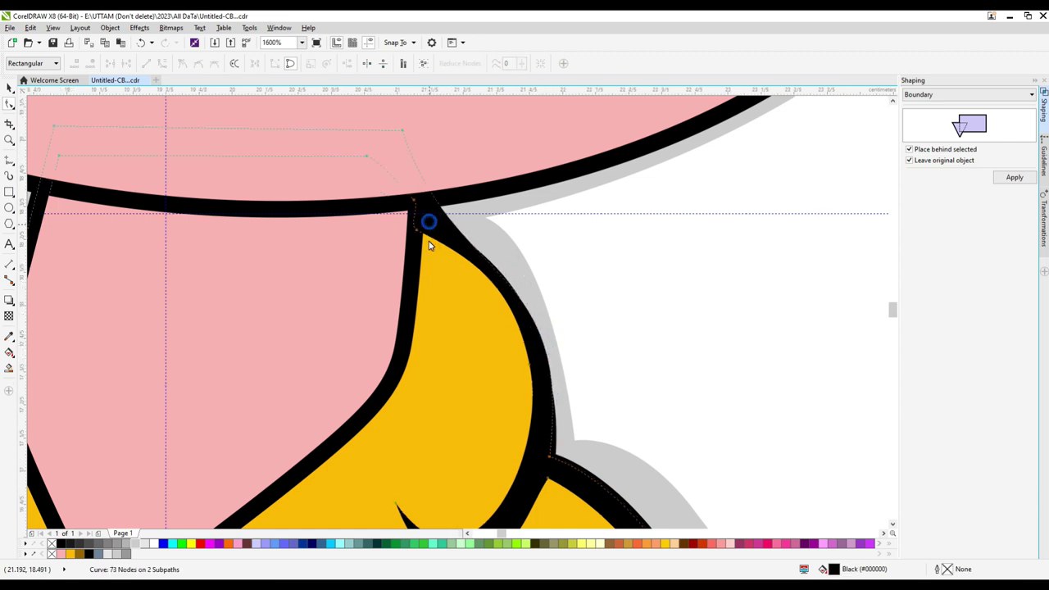
Step: Delete the stray nodes at the right sleeve's tip so the yellow area ends in one clean corner
{"action": "scroll", "coordinate": [429, 238], "scroll_direction": "down", "scroll_amount": 1}
{"action": "left_click", "coordinate": [332, 289]}
{"action": "scroll", "coordinate": [628, 440], "scroll_direction": "down", "scroll_amount": 2}
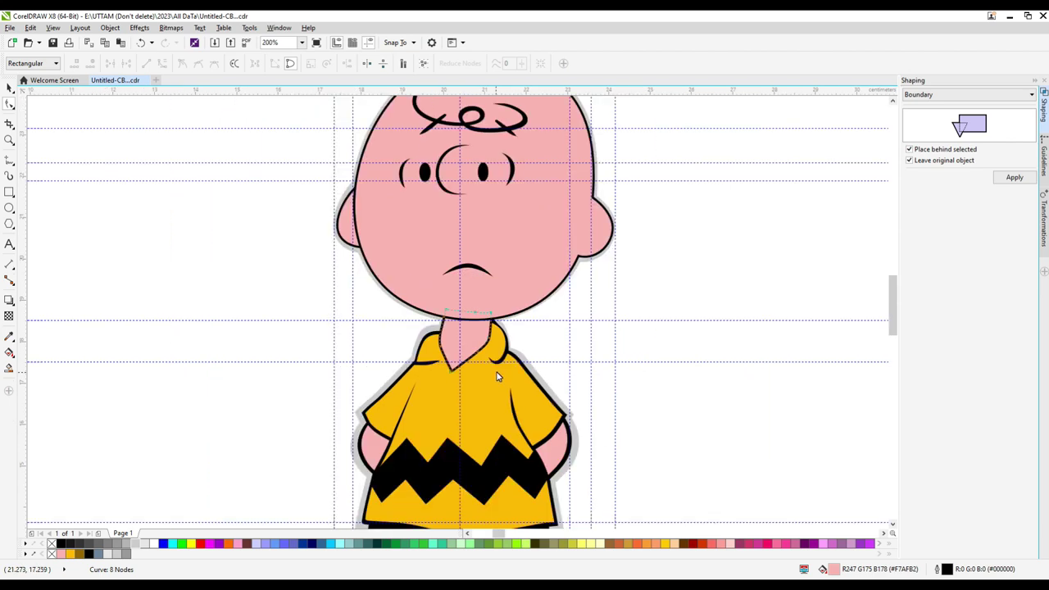
{"action": "scroll", "coordinate": [513, 427], "scroll_direction": "up", "scroll_amount": 3}
{"action": "left_click", "coordinate": [423, 305]}
{"action": "scroll", "coordinate": [423, 305], "scroll_direction": "up", "scroll_amount": 2}
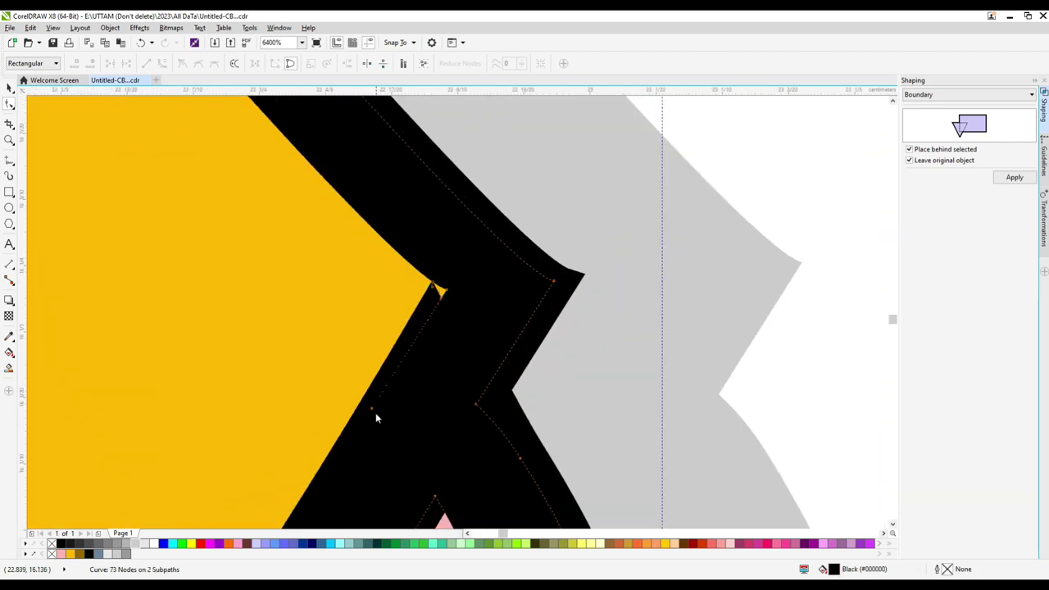
{"action": "double_click", "coordinate": [372, 410]}
{"action": "scroll", "coordinate": [447, 287], "scroll_direction": "up", "scroll_amount": 1}
{"action": "double_click", "coordinate": [417, 277]}
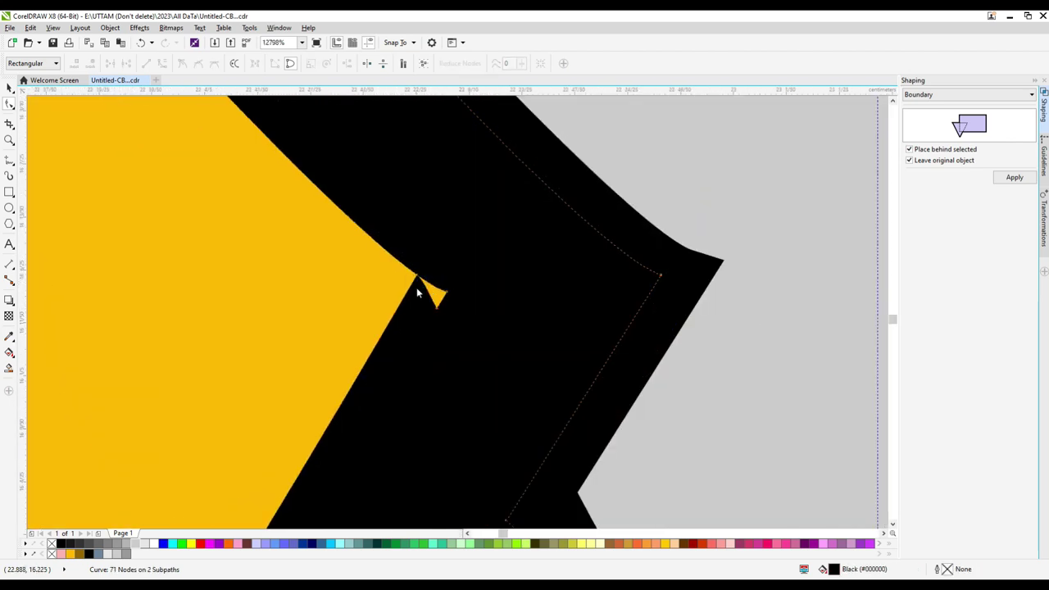
{"action": "left_click_drag", "start_coordinate": [418, 279], "coordinate": [412, 348]}
{"action": "double_click", "coordinate": [412, 348]}
{"action": "double_click", "coordinate": [437, 309]}
Step: Delete the duplicate node at the lower inner corner of the right sleeve
{"action": "scroll", "coordinate": [522, 350], "scroll_direction": "down", "scroll_amount": 4}
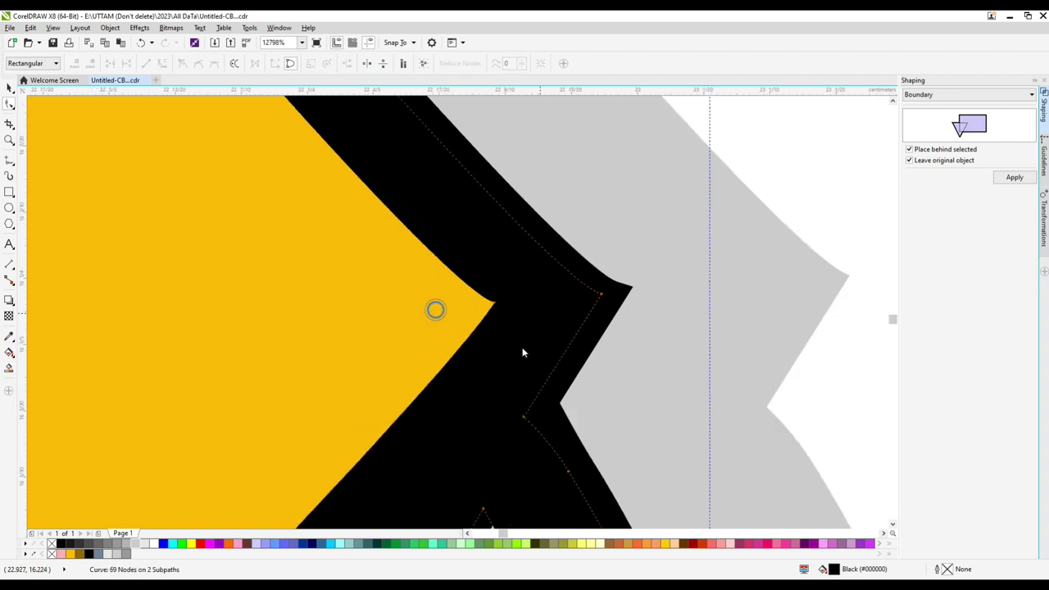
{"action": "scroll", "coordinate": [461, 434], "scroll_direction": "up", "scroll_amount": 2}
{"action": "scroll", "coordinate": [460, 429], "scroll_direction": "down", "scroll_amount": 1}
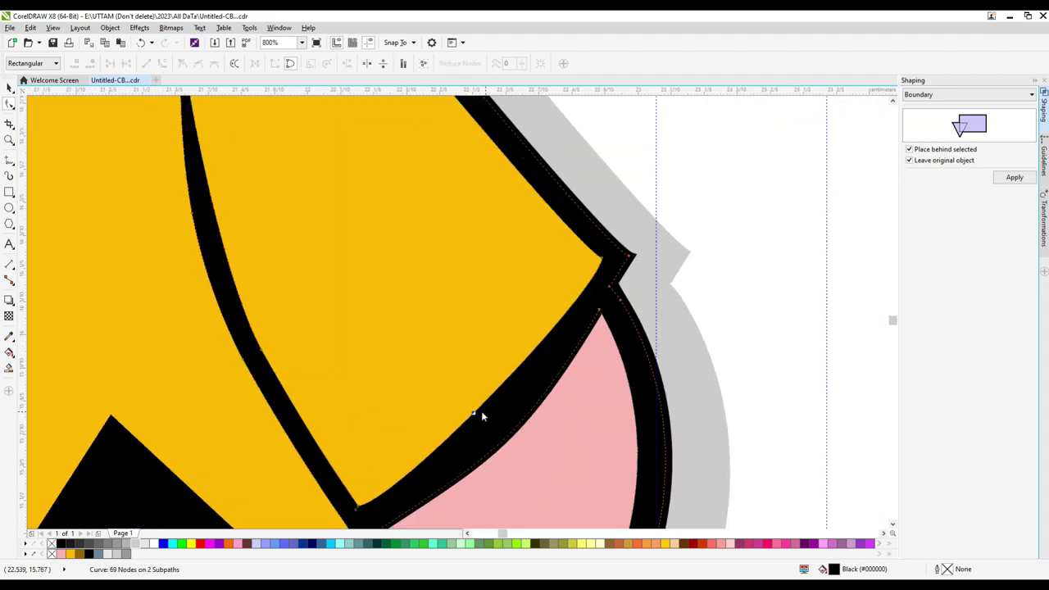
{"action": "scroll", "coordinate": [373, 509], "scroll_direction": "up", "scroll_amount": 2}
{"action": "scroll", "coordinate": [383, 503], "scroll_direction": "up", "scroll_amount": 1}
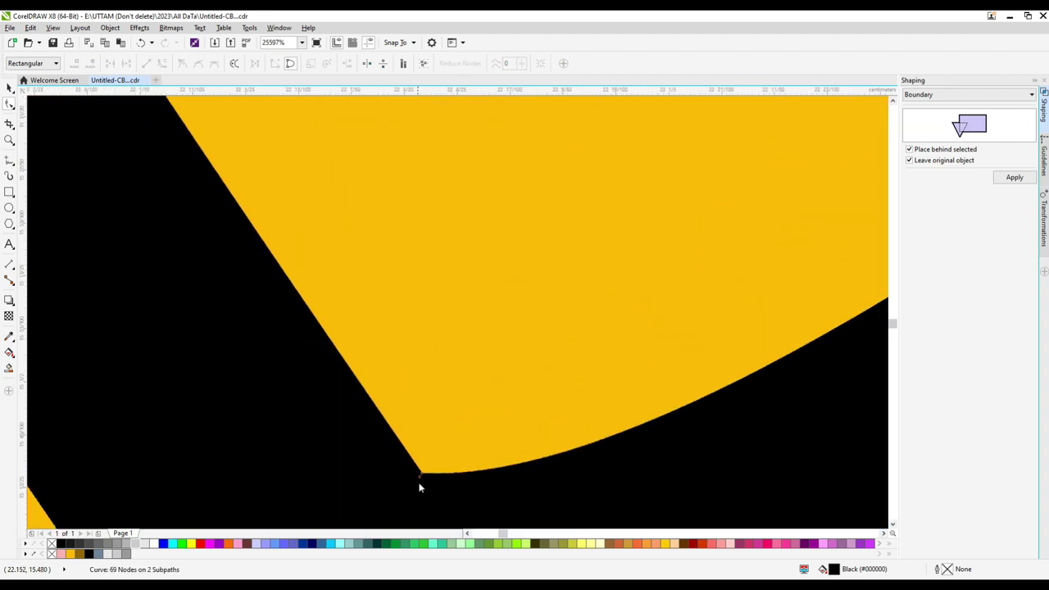
{"action": "double_click", "coordinate": [420, 480]}
Step: Move the grey backing's nodes closer to the right sleeve tip and forearm, deleting the surplus nodes there
{"action": "scroll", "coordinate": [408, 464], "scroll_direction": "down", "scroll_amount": 4}
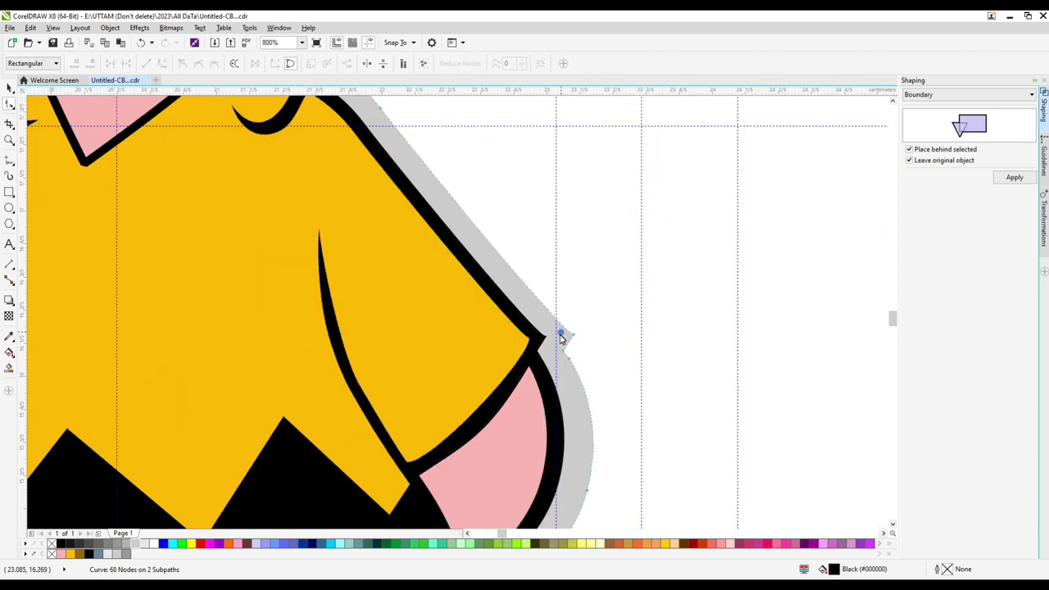
{"action": "scroll", "coordinate": [553, 336], "scroll_direction": "up", "scroll_amount": 2}
{"action": "left_click", "coordinate": [567, 344]}
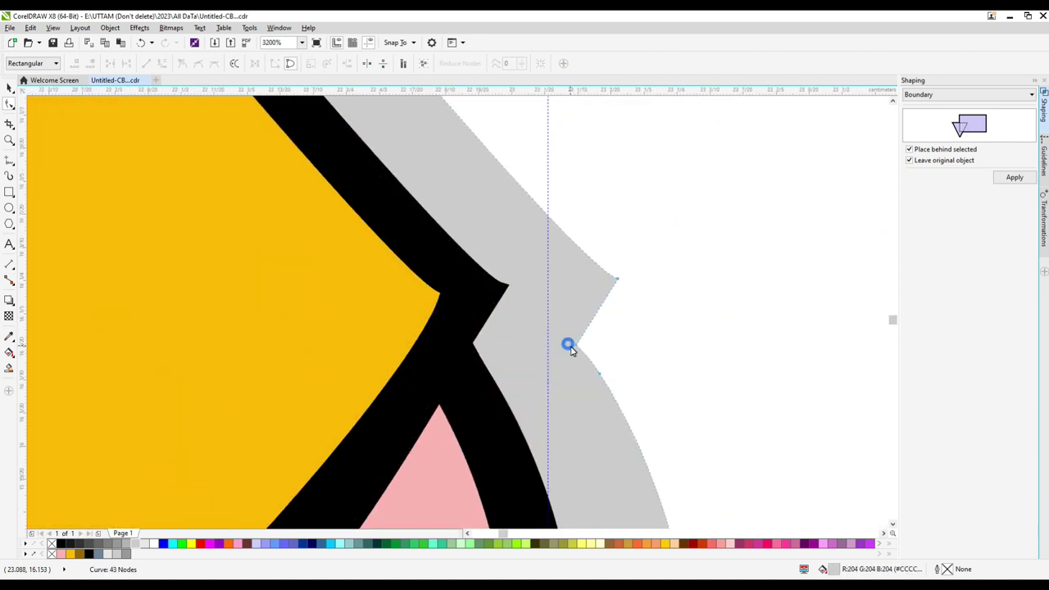
{"action": "left_click_drag", "start_coordinate": [577, 344], "coordinate": [509, 348]}
{"action": "left_click_drag", "start_coordinate": [599, 376], "coordinate": [545, 391]}
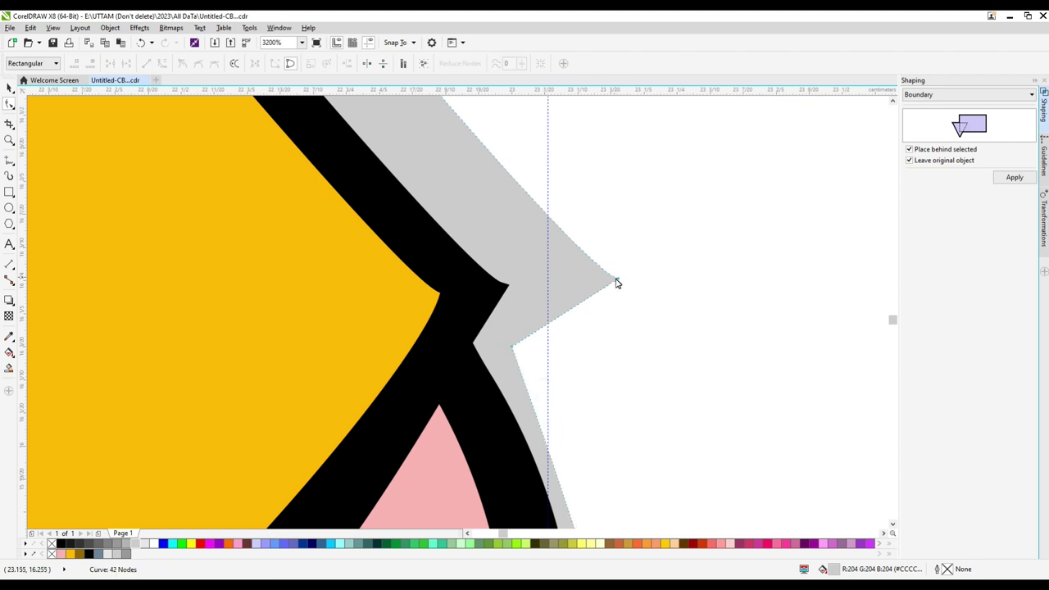
{"action": "left_click_drag", "start_coordinate": [617, 279], "coordinate": [552, 280]}
{"action": "scroll", "coordinate": [555, 282], "scroll_direction": "down", "scroll_amount": 2}
{"action": "left_click_drag", "start_coordinate": [586, 443], "coordinate": [583, 414]}
{"action": "key", "text": "Delete"}
Step: Pull the lower node of the pink right forearm up inside the shirt's black outline to remove the protruding spike
{"action": "scroll", "coordinate": [582, 414], "scroll_direction": "down", "scroll_amount": 2}
{"action": "scroll", "coordinate": [550, 402], "scroll_direction": "up", "scroll_amount": 3}
{"action": "scroll", "coordinate": [516, 384], "scroll_direction": "up", "scroll_amount": 2}
{"action": "left_click", "coordinate": [518, 372]}
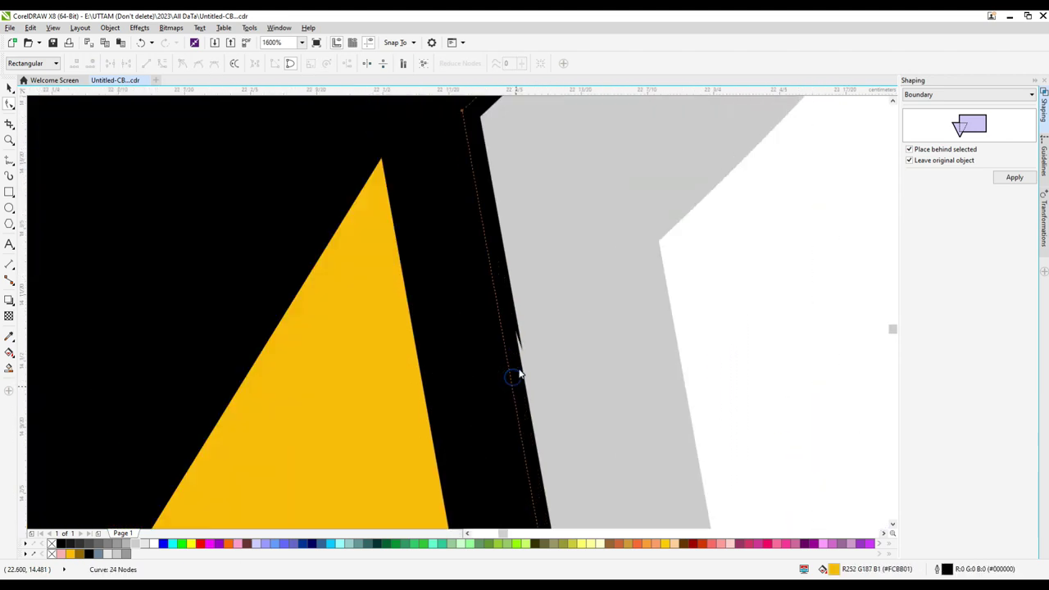
{"action": "scroll", "coordinate": [459, 246], "scroll_direction": "down", "scroll_amount": 2}
{"action": "left_click", "coordinate": [452, 149]}
{"action": "scroll", "coordinate": [459, 213], "scroll_direction": "up", "scroll_amount": 2}
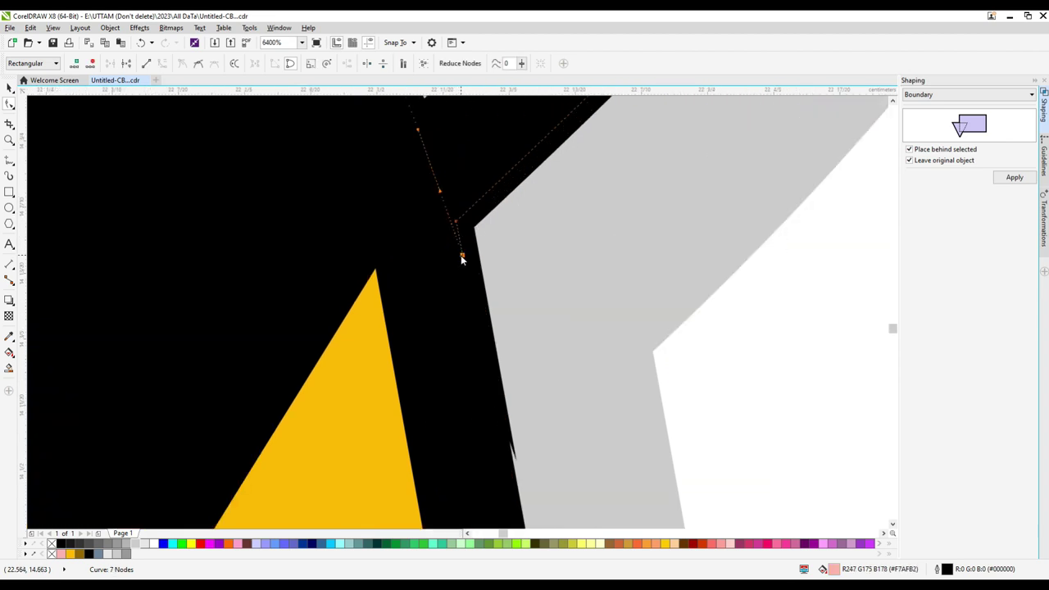
{"action": "left_click_drag", "start_coordinate": [459, 250], "coordinate": [439, 192]}
Step: Move the grey backing's nodes closer to the shirt's side and hem corner below the right arm
{"action": "scroll", "coordinate": [448, 257], "scroll_direction": "down", "scroll_amount": 1}
{"action": "left_click", "coordinate": [507, 287]}
{"action": "scroll", "coordinate": [523, 287], "scroll_direction": "down", "scroll_amount": 2}
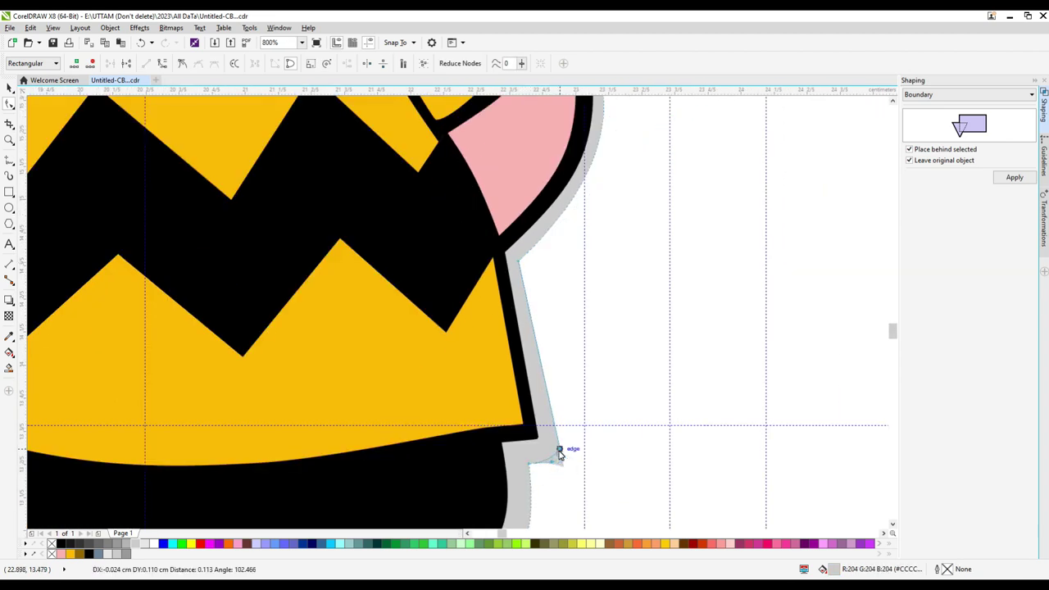
{"action": "scroll", "coordinate": [533, 461], "scroll_direction": "down", "scroll_amount": 2}
Step: Pull the grey backing's edge inward around the left forearm
{"action": "scroll", "coordinate": [385, 303], "scroll_direction": "up", "scroll_amount": 3}
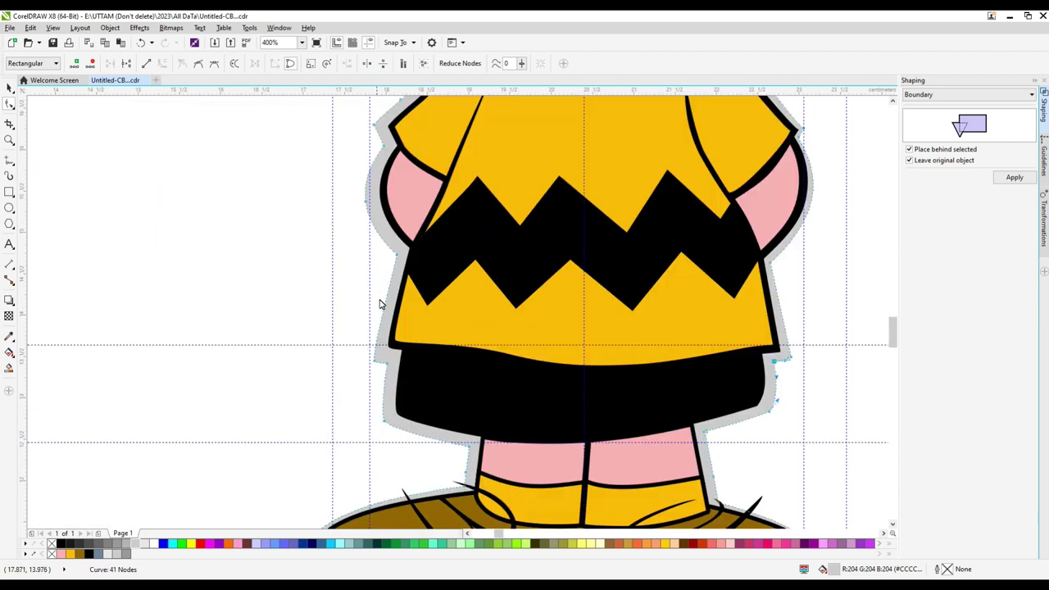
{"action": "scroll", "coordinate": [393, 238], "scroll_direction": "down", "scroll_amount": 1}
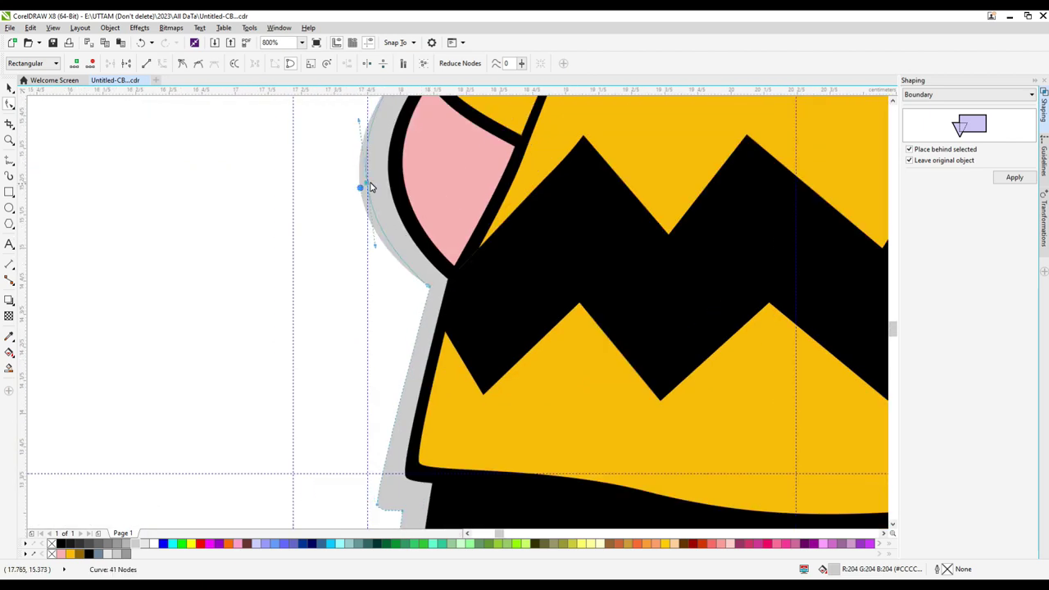
{"action": "scroll", "coordinate": [371, 187], "scroll_direction": "down", "scroll_amount": 2}
{"action": "scroll", "coordinate": [393, 221], "scroll_direction": "up", "scroll_amount": 3}
{"action": "scroll", "coordinate": [377, 228], "scroll_direction": "down", "scroll_amount": 1}
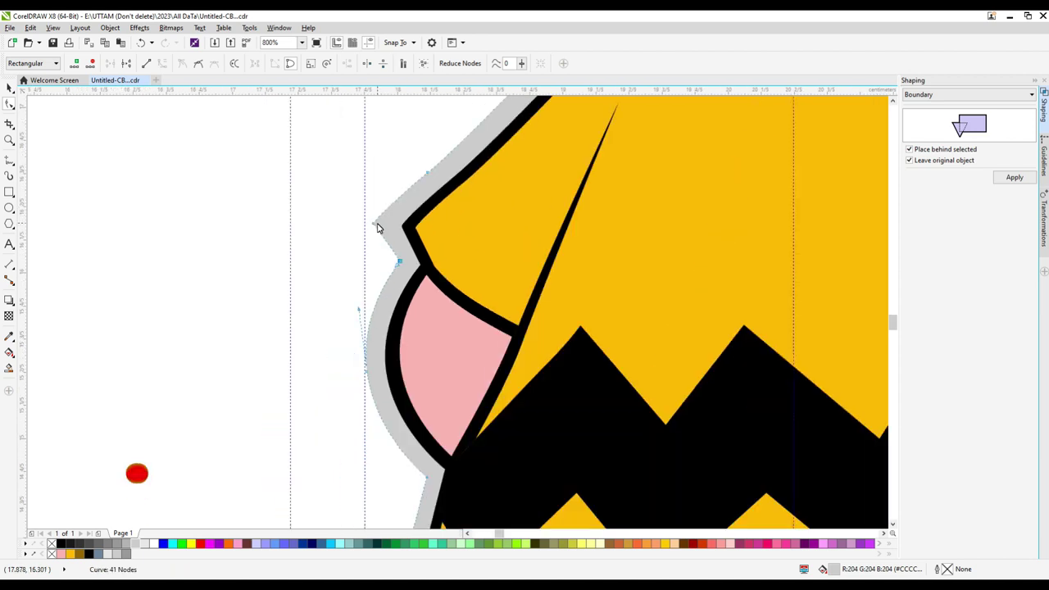
Step: Move the grey backing's nodes at the left sleeve tip, along the sleeve's upper edge and beside the forearm closer to the outline
{"action": "left_click", "coordinate": [484, 310]}
{"action": "scroll", "coordinate": [484, 310], "scroll_direction": "up", "scroll_amount": 2}
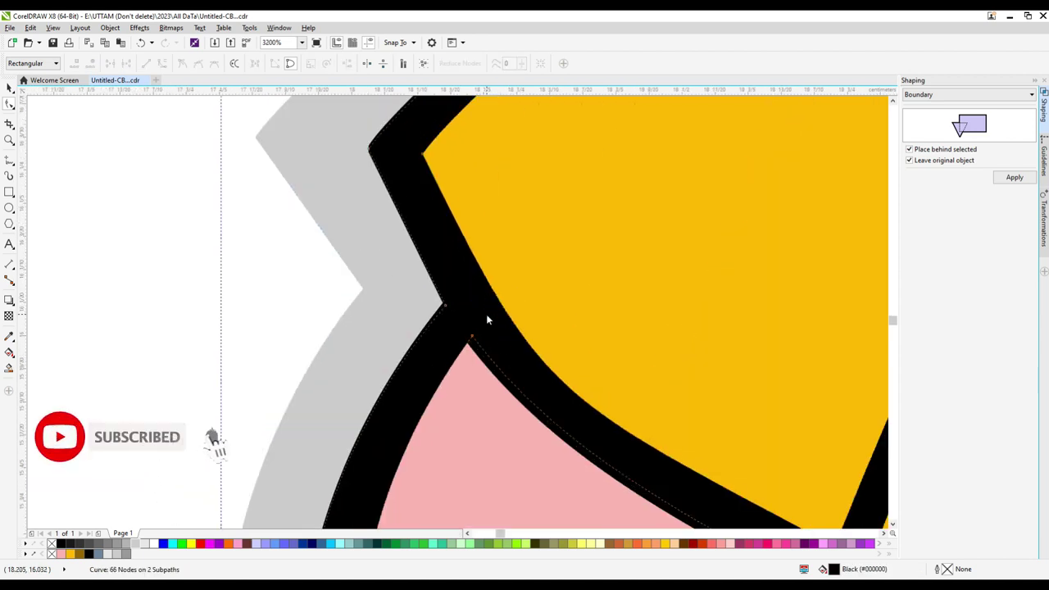
{"action": "scroll", "coordinate": [487, 316], "scroll_direction": "down", "scroll_amount": 2}
{"action": "left_click", "coordinate": [454, 302]}
{"action": "scroll", "coordinate": [449, 298], "scroll_direction": "up", "scroll_amount": 2}
{"action": "left_click_drag", "start_coordinate": [447, 298], "coordinate": [477, 291]}
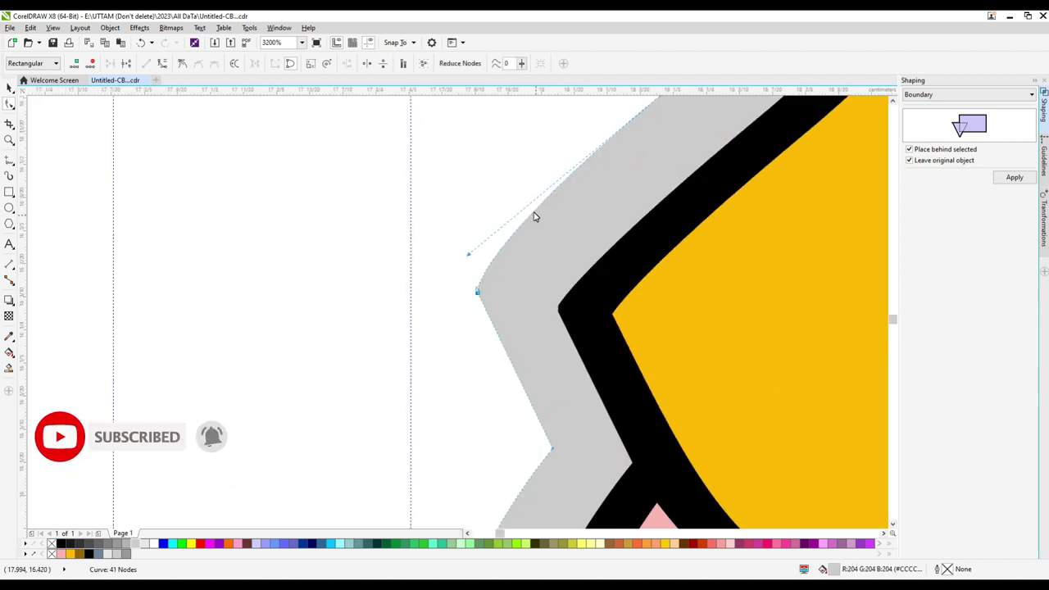
{"action": "scroll", "coordinate": [556, 190], "scroll_direction": "down", "scroll_amount": 2}
{"action": "left_click_drag", "start_coordinate": [555, 221], "coordinate": [568, 217]}
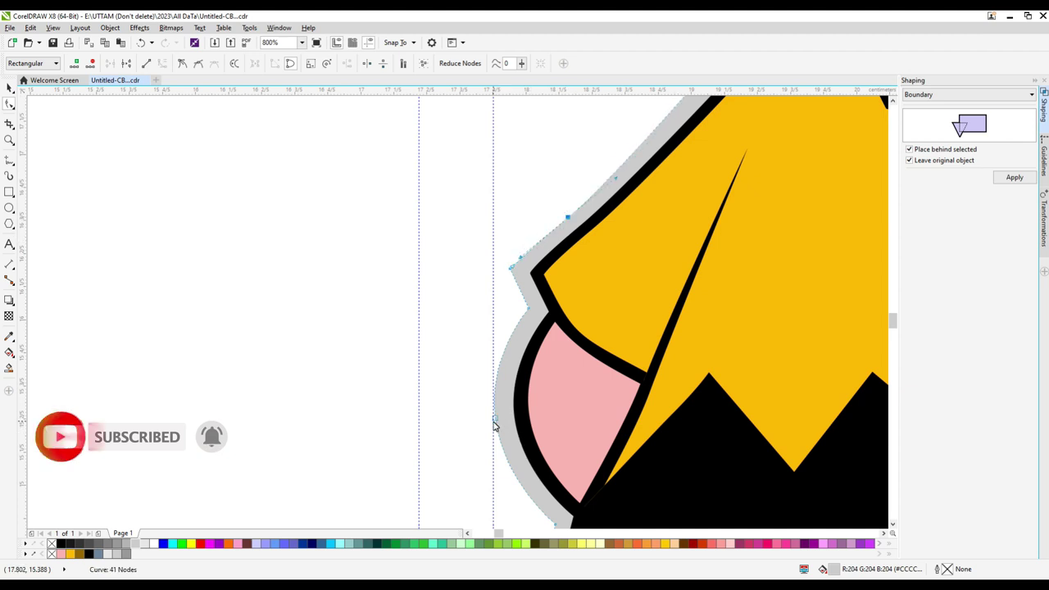
{"action": "left_click_drag", "start_coordinate": [494, 420], "coordinate": [501, 419]}
{"action": "scroll", "coordinate": [502, 422], "scroll_direction": "down", "scroll_amount": 2}
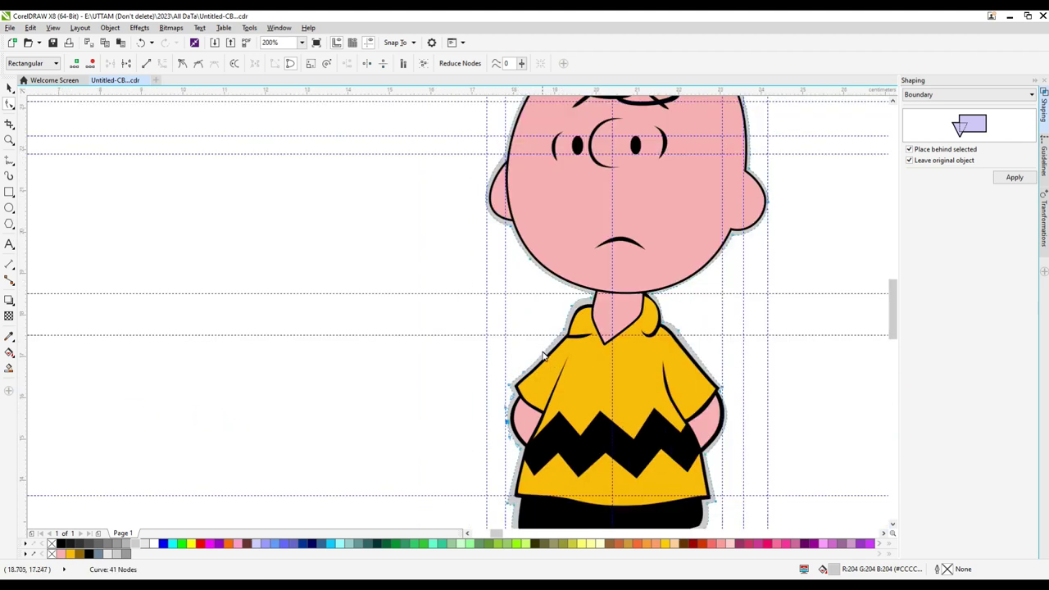
{"action": "scroll", "coordinate": [543, 354], "scroll_direction": "down", "scroll_amount": 1}
{"action": "scroll", "coordinate": [561, 252], "scroll_direction": "up", "scroll_amount": 1}
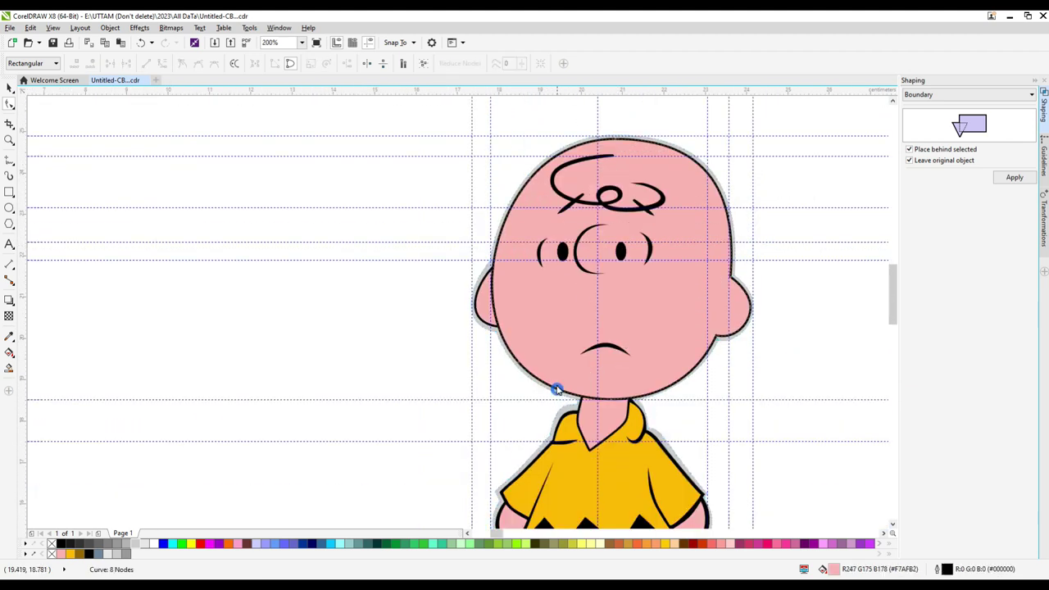
Step: Add nodes to the black shirt outline at the right collar and pull its corner below the chin inward toward the neck
{"action": "key", "text": "space"}
{"action": "left_click", "coordinate": [359, 63]}
{"action": "left_click", "coordinate": [334, 127]}
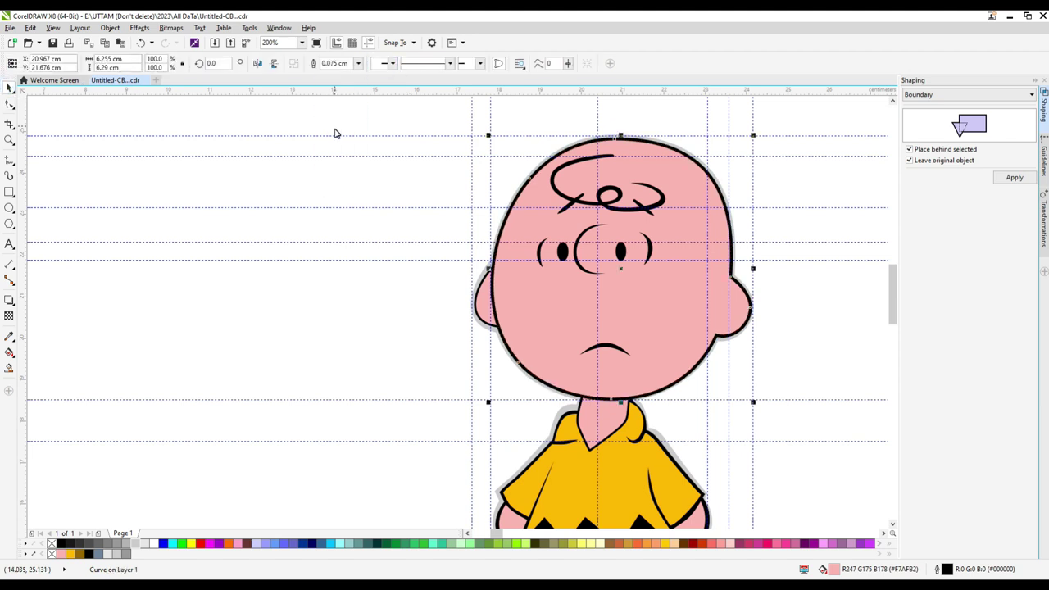
{"action": "scroll", "coordinate": [597, 410], "scroll_direction": "up", "scroll_amount": 2}
{"action": "left_click", "coordinate": [9, 103]}
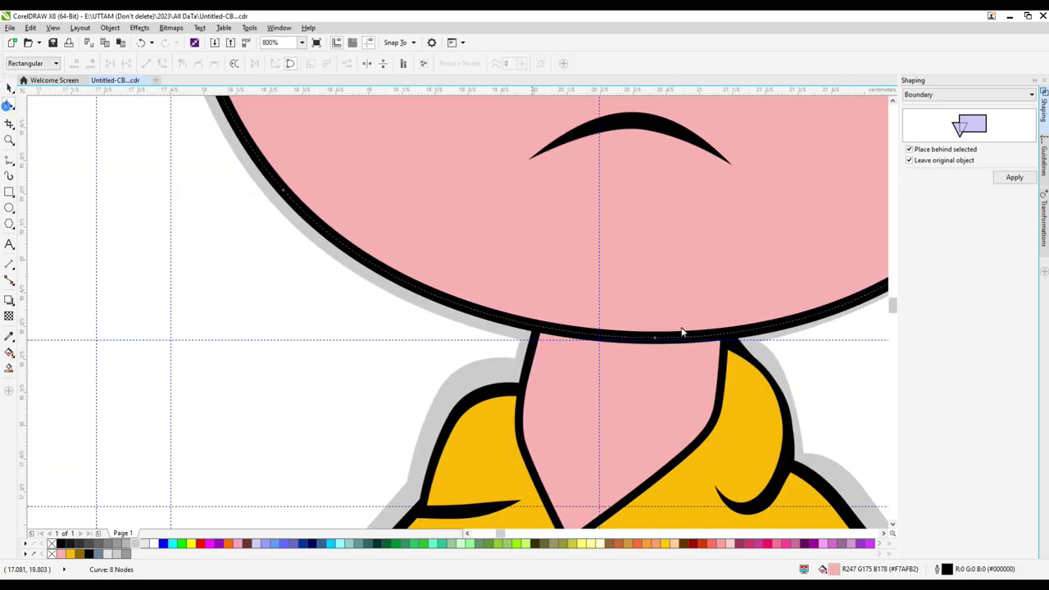
{"action": "left_click", "coordinate": [727, 339]}
{"action": "scroll", "coordinate": [721, 328], "scroll_direction": "up", "scroll_amount": 2}
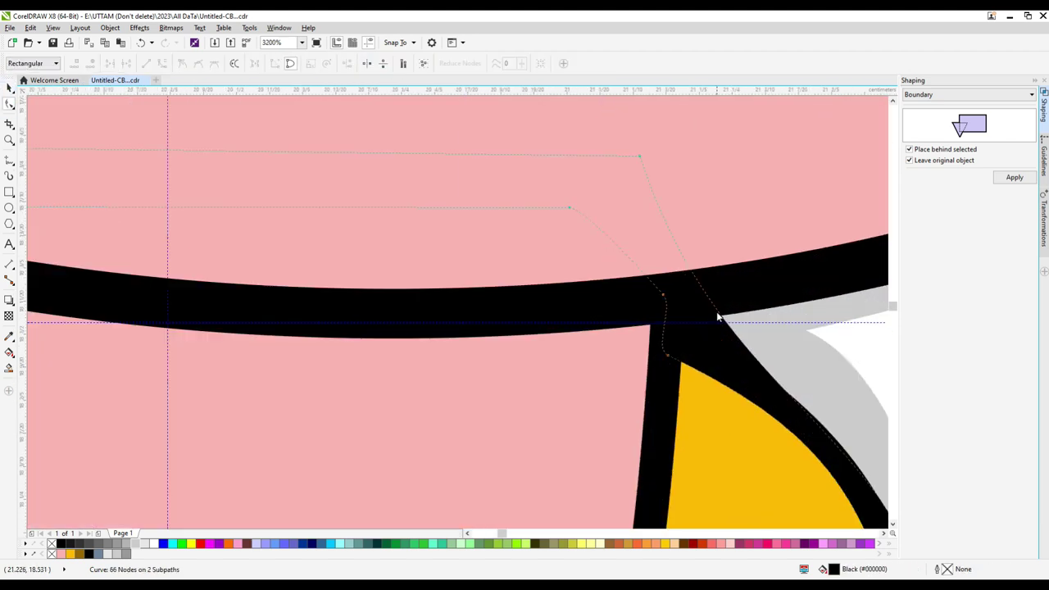
{"action": "double_click", "coordinate": [783, 389]}
{"action": "left_click_drag", "start_coordinate": [717, 312], "coordinate": [704, 328]}
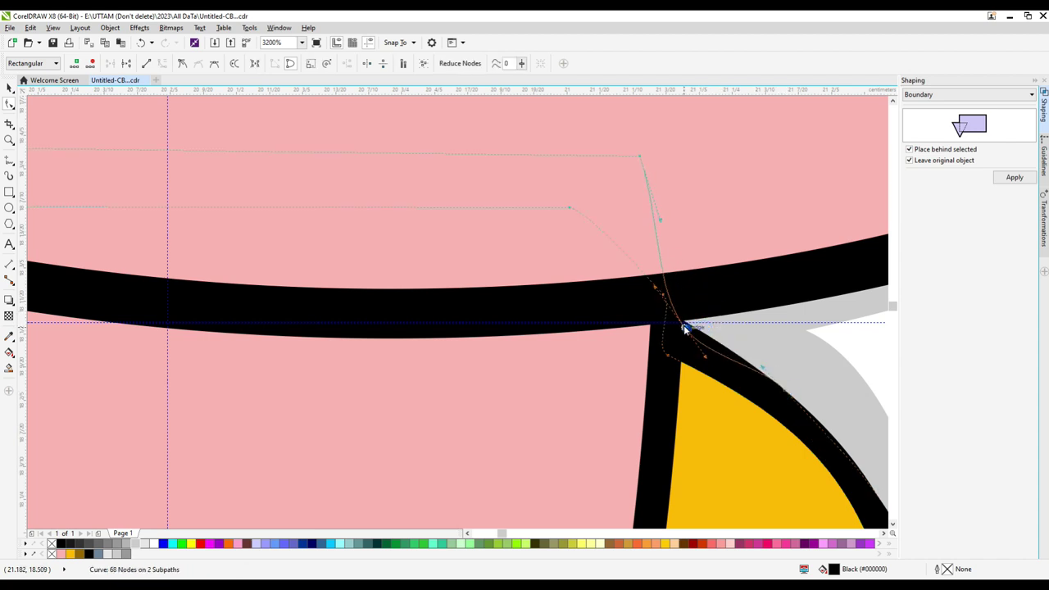
{"action": "scroll", "coordinate": [565, 299], "scroll_direction": "down", "scroll_amount": 3}
Step: Reshape the grey backing between the chin and right collar, adding a node on its collar edge and adjusting the chin node
{"action": "left_click", "coordinate": [637, 311]}
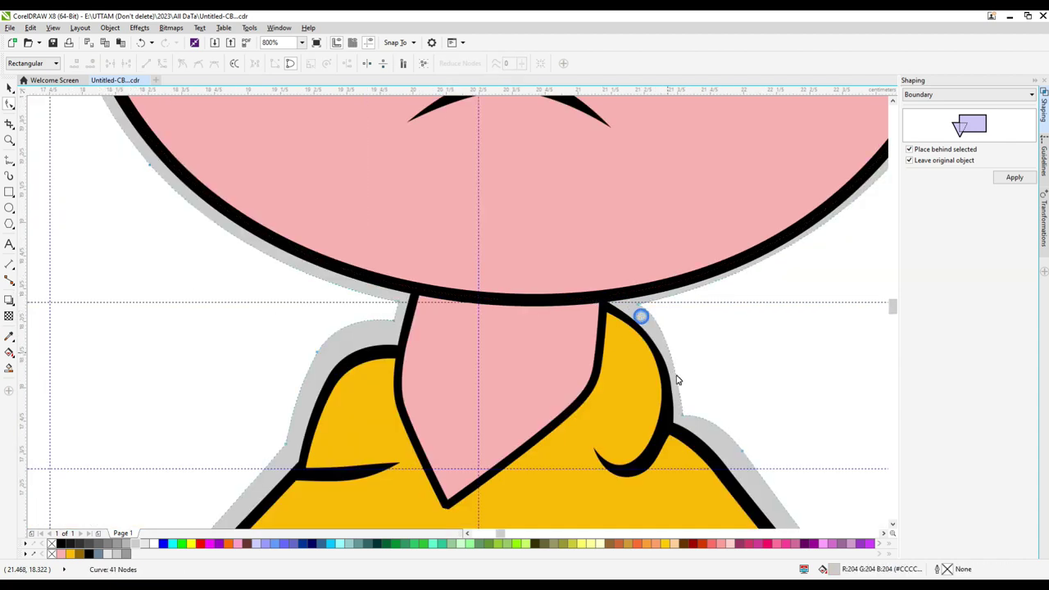
{"action": "scroll", "coordinate": [631, 293], "scroll_direction": "up", "scroll_amount": 2}
{"action": "left_click_drag", "start_coordinate": [632, 290], "coordinate": [616, 289]}
{"action": "double_click", "coordinate": [700, 418]}
{"action": "left_click_drag", "start_coordinate": [700, 418], "coordinate": [708, 410]}
{"action": "scroll", "coordinate": [617, 345], "scroll_direction": "down", "scroll_amount": 1}
{"action": "scroll", "coordinate": [701, 297], "scroll_direction": "up", "scroll_amount": 1}
{"action": "left_click_drag", "start_coordinate": [698, 296], "coordinate": [702, 306]}
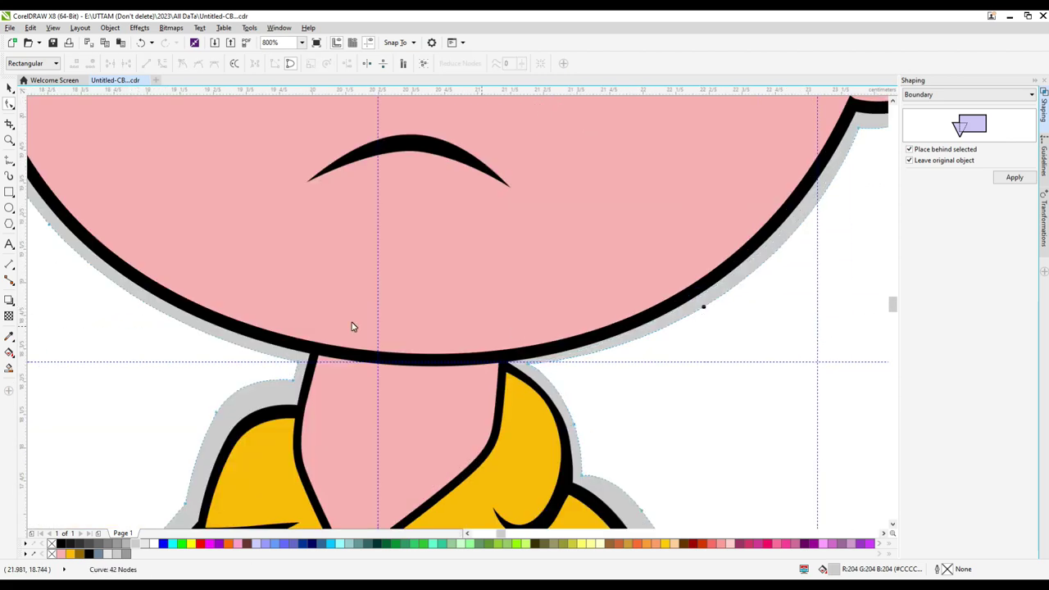
Step: Move the grey backing's nodes at the left shirt hem, shorts and leg closer to the black outline
{"action": "scroll", "coordinate": [579, 422], "scroll_direction": "down", "scroll_amount": 1}
{"action": "scroll", "coordinate": [579, 422], "scroll_direction": "down", "scroll_amount": 2}
{"action": "scroll", "coordinate": [494, 415], "scroll_direction": "up", "scroll_amount": 3}
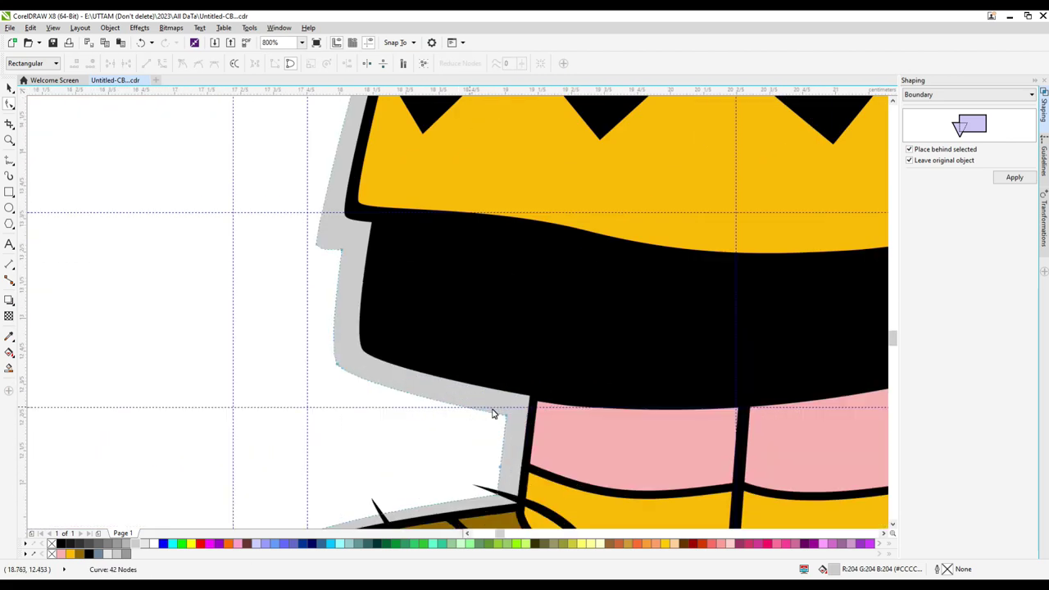
{"action": "left_click", "coordinate": [506, 415]}
{"action": "left_click_drag", "start_coordinate": [505, 416], "coordinate": [518, 403]}
{"action": "left_click_drag", "start_coordinate": [497, 494], "coordinate": [508, 465]}
{"action": "left_click_drag", "start_coordinate": [336, 365], "coordinate": [349, 365]}
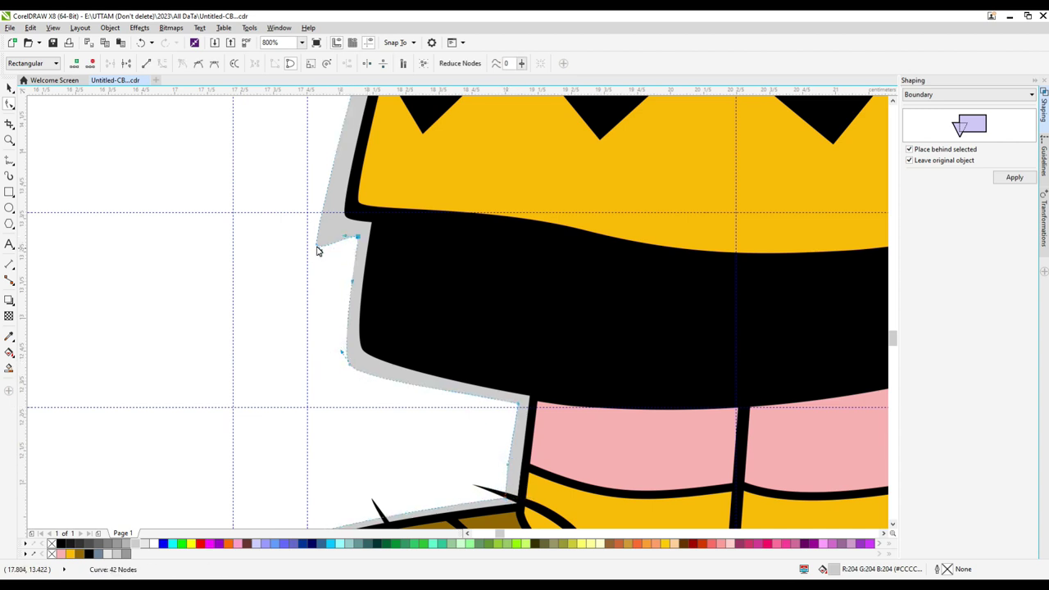
{"action": "left_click_drag", "start_coordinate": [320, 248], "coordinate": [317, 223]}
{"action": "scroll", "coordinate": [317, 223], "scroll_direction": "down", "scroll_amount": 2}
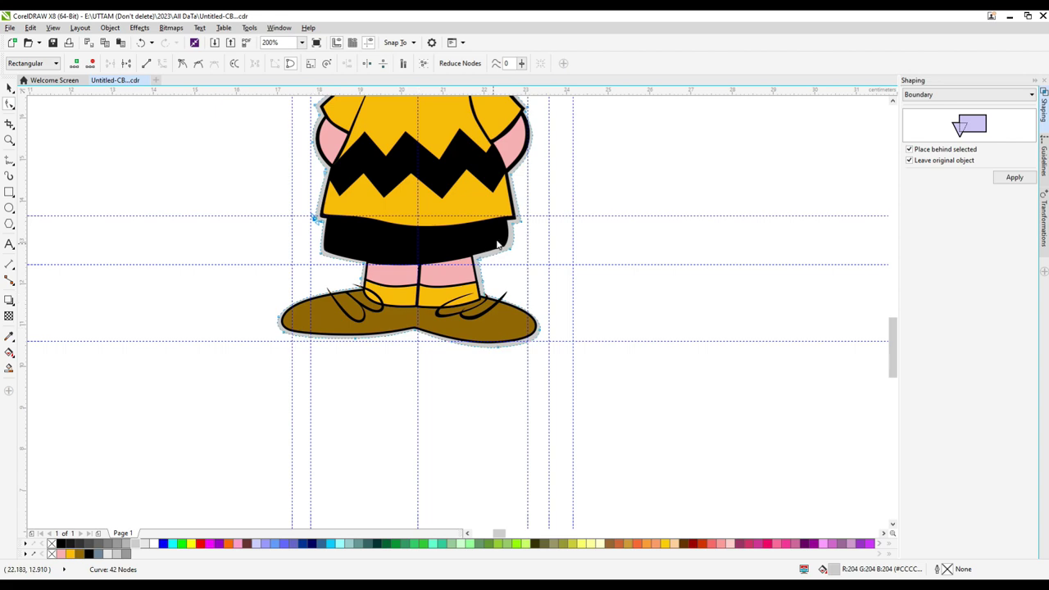
Step: Pull the grey backing's nodes at the right corner of the shorts and along the right leg inward
{"action": "scroll", "coordinate": [498, 243], "scroll_direction": "up", "scroll_amount": 2}
{"action": "left_click_drag", "start_coordinate": [536, 291], "coordinate": [534, 284]}
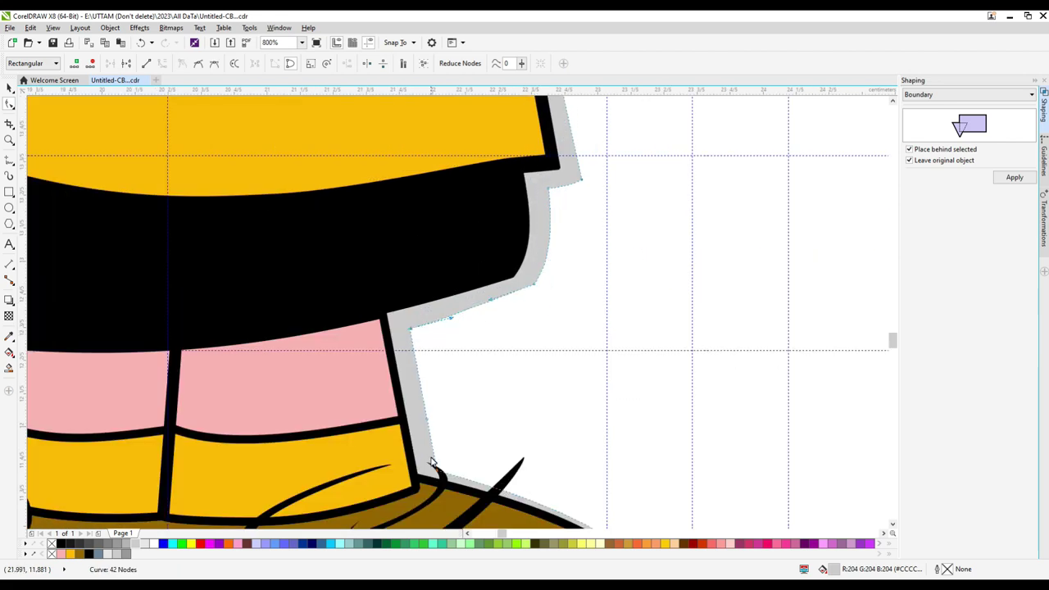
{"action": "left_click_drag", "start_coordinate": [436, 470], "coordinate": [431, 468]}
{"action": "left_click_drag", "start_coordinate": [426, 419], "coordinate": [416, 412]}
{"action": "scroll", "coordinate": [549, 352], "scroll_direction": "down", "scroll_amount": 2}
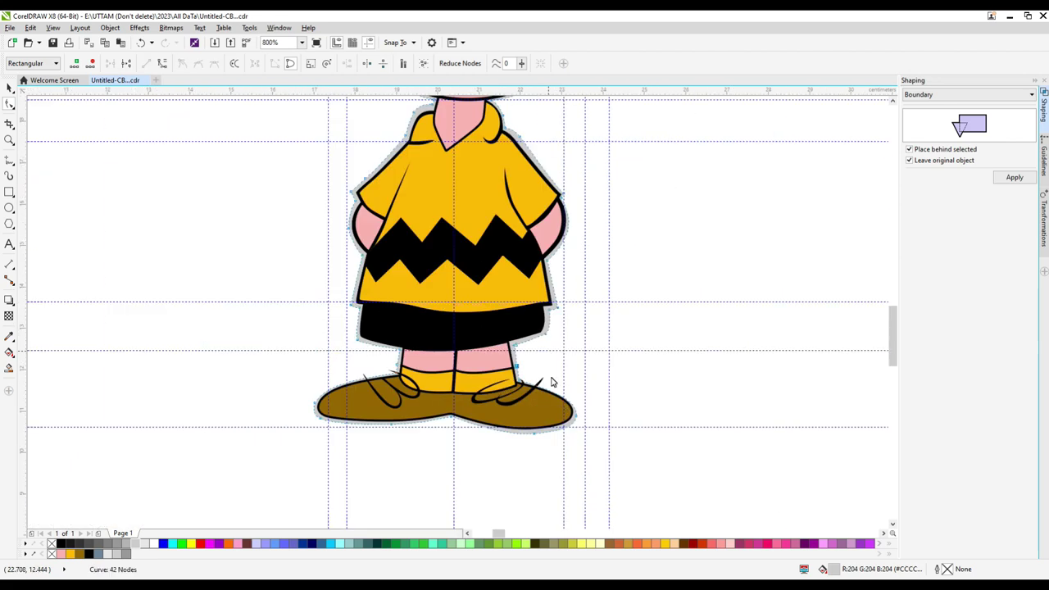
Step: Even out the grey backing's border around the right shoe's upper edge, toe and sole
{"action": "scroll", "coordinate": [551, 382], "scroll_direction": "up", "scroll_amount": 1}
{"action": "left_click", "coordinate": [555, 388]}
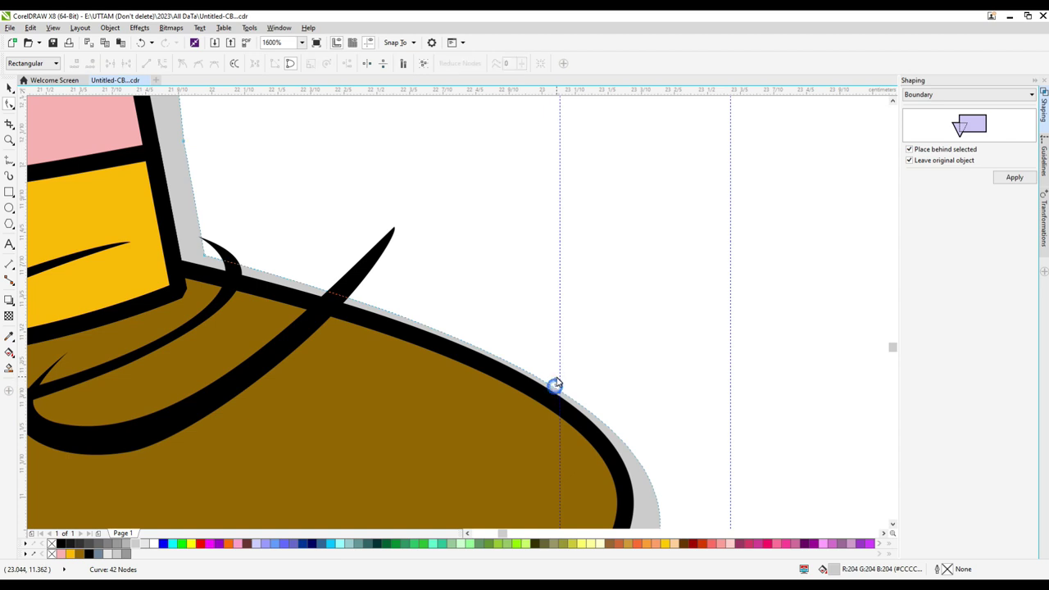
{"action": "left_click_drag", "start_coordinate": [556, 389], "coordinate": [556, 383]}
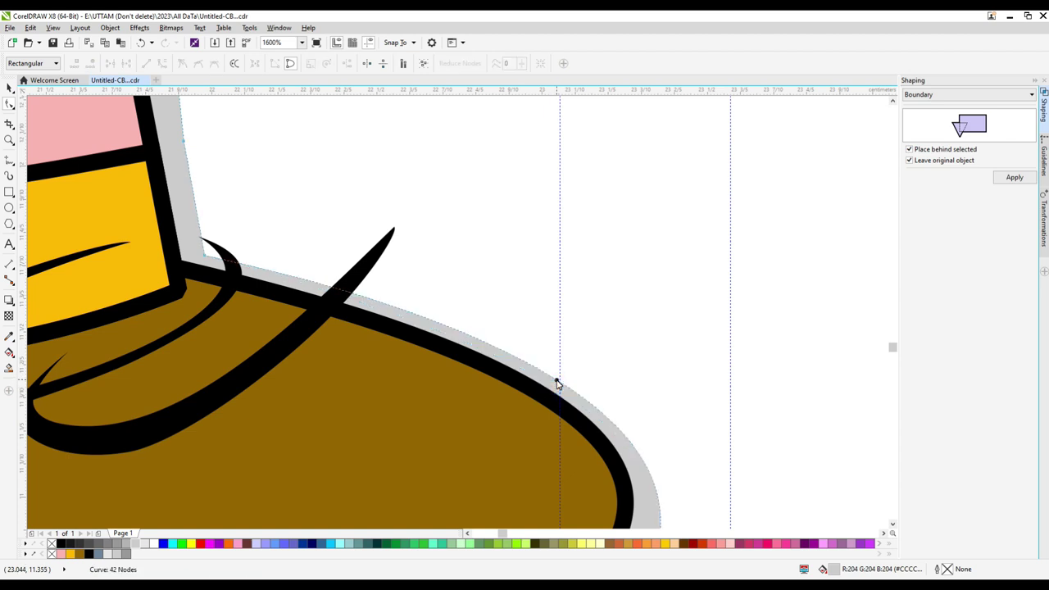
{"action": "scroll", "coordinate": [529, 371], "scroll_direction": "down", "scroll_amount": 1}
{"action": "left_click", "coordinate": [589, 449]}
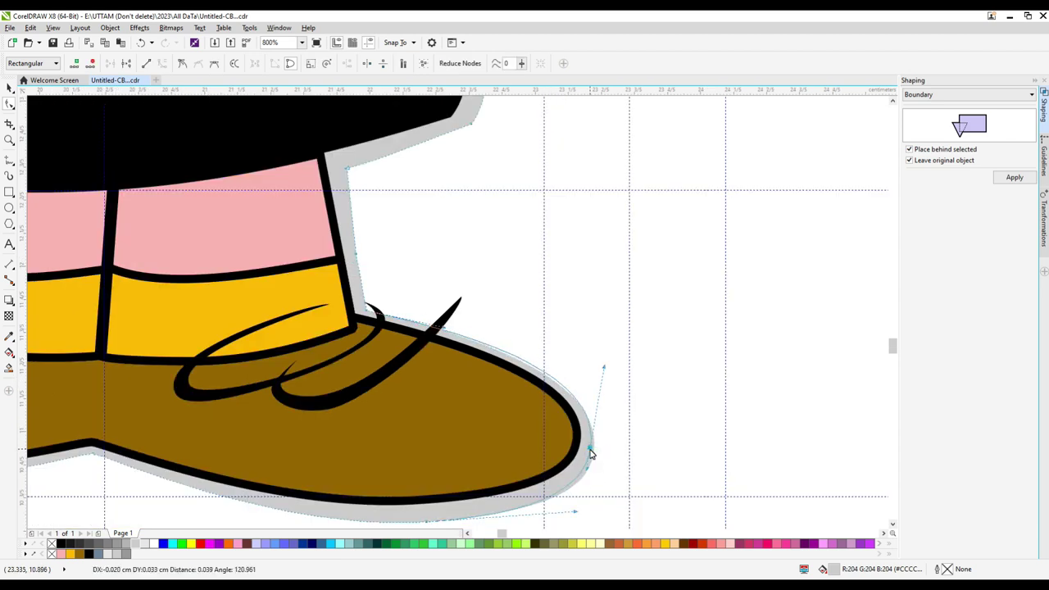
{"action": "left_click", "coordinate": [426, 519]}
{"action": "scroll", "coordinate": [590, 426], "scroll_direction": "down", "scroll_amount": 1}
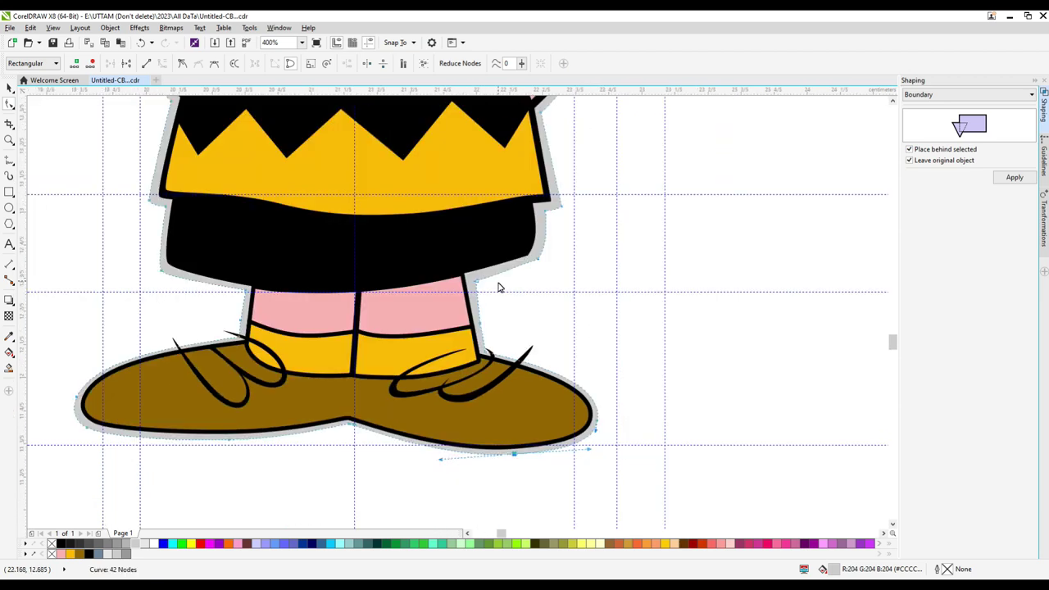
Step: Refine the grey backing's nodes around the right side of the shorts and the shirt's hem corner to match the outline
{"action": "scroll", "coordinate": [497, 286], "scroll_direction": "up", "scroll_amount": 2}
{"action": "left_click_drag", "start_coordinate": [410, 278], "coordinate": [400, 261]}
{"action": "scroll", "coordinate": [653, 188], "scroll_direction": "down", "scroll_amount": 2}
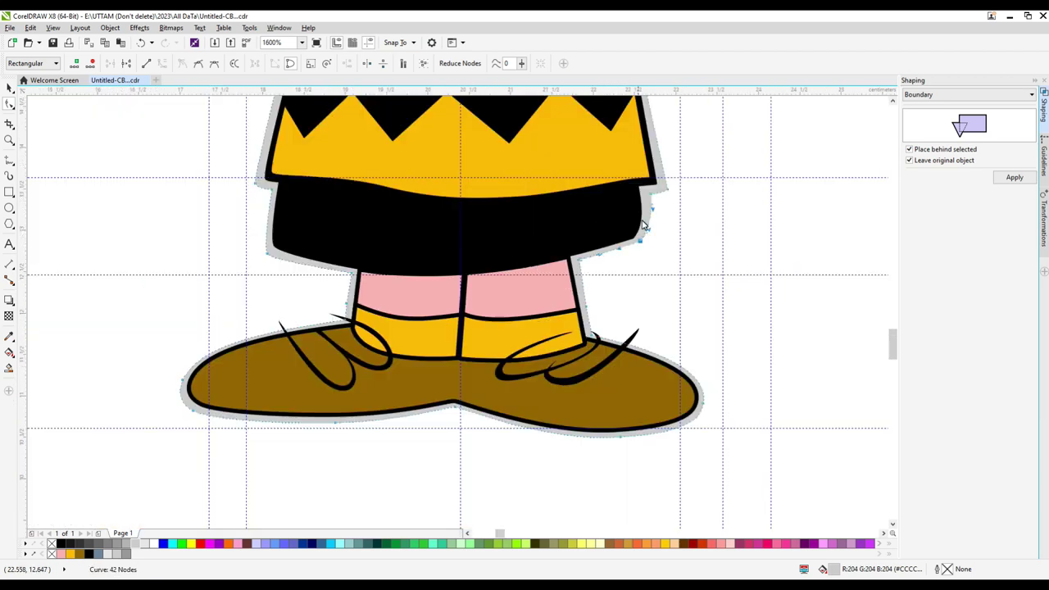
{"action": "scroll", "coordinate": [637, 257], "scroll_direction": "up", "scroll_amount": 2}
{"action": "left_click_drag", "start_coordinate": [647, 259], "coordinate": [619, 247]}
{"action": "left_click_drag", "start_coordinate": [697, 236], "coordinate": [689, 227]}
{"action": "left_click", "coordinate": [555, 201]}
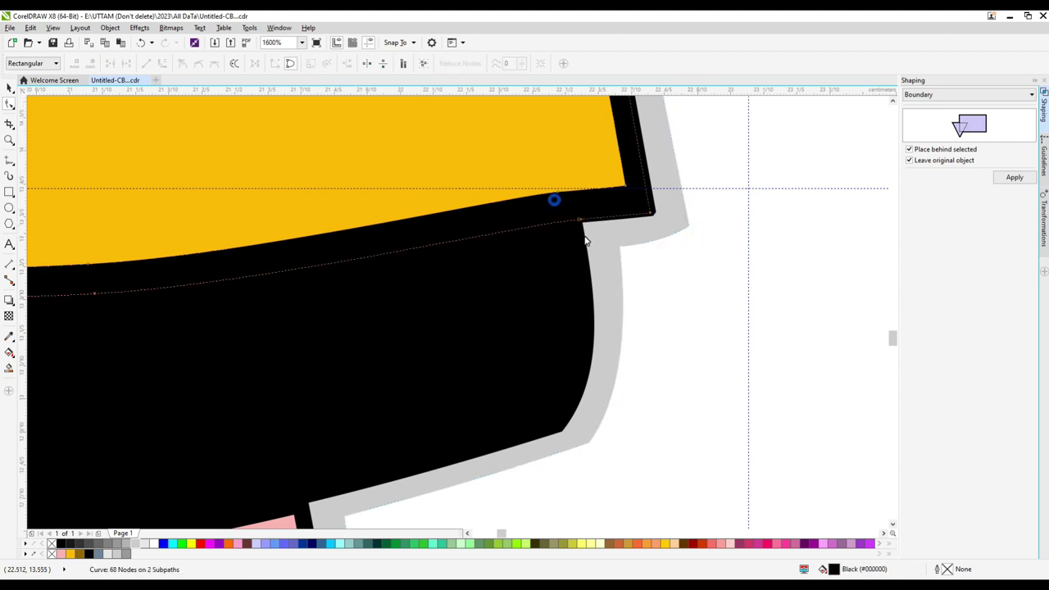
Step: Fill the grey backing shape behind the whole figure with black
{"action": "scroll", "coordinate": [578, 252], "scroll_direction": "down", "scroll_amount": 2}
{"action": "scroll", "coordinate": [524, 296], "scroll_direction": "down", "scroll_amount": 2}
{"action": "scroll", "coordinate": [516, 239], "scroll_direction": "up", "scroll_amount": 2}
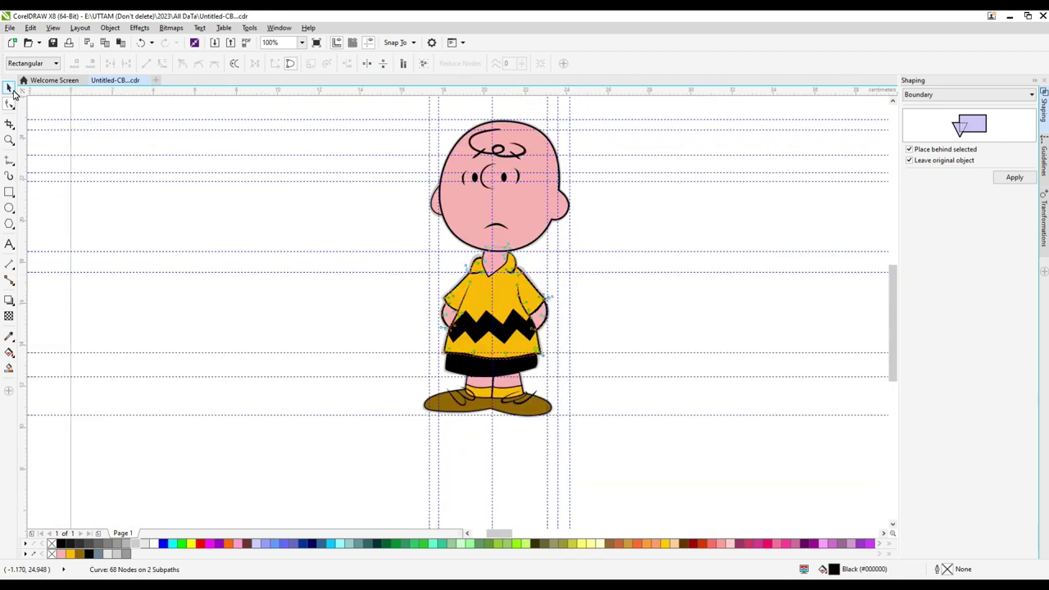
{"action": "left_click", "coordinate": [9, 87]}
{"action": "left_click", "coordinate": [433, 215]}
{"action": "left_click", "coordinate": [89, 554]}
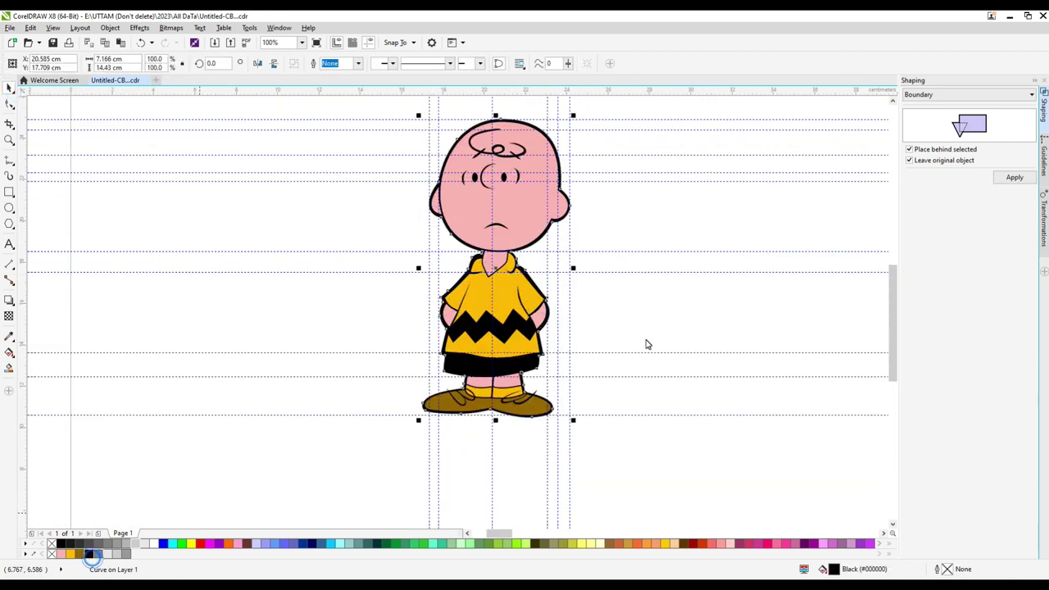
{"action": "left_click", "coordinate": [662, 324]}
{"action": "left_click_drag", "start_coordinate": [894, 341], "coordinate": [894, 329]}
{"action": "left_click", "coordinate": [739, 312]}
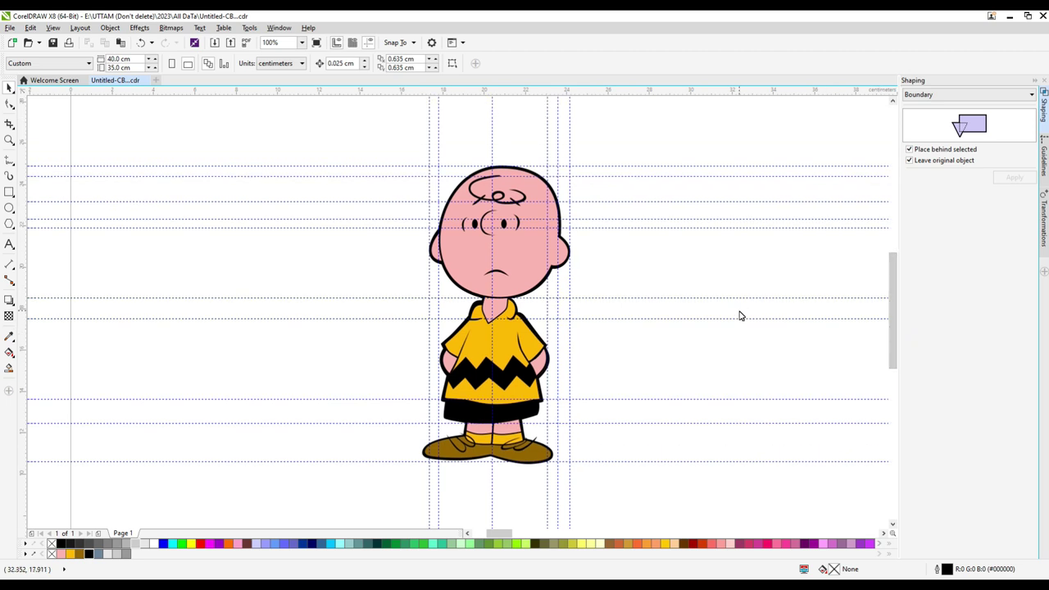
{"action": "left_click_drag", "start_coordinate": [740, 312], "coordinate": [729, 304]}
Step: Convert the black backing shape to a 300 dpi RGB bitmap with a transparent background
{"action": "left_click", "coordinate": [505, 159]}
{"action": "left_click", "coordinate": [358, 240]}
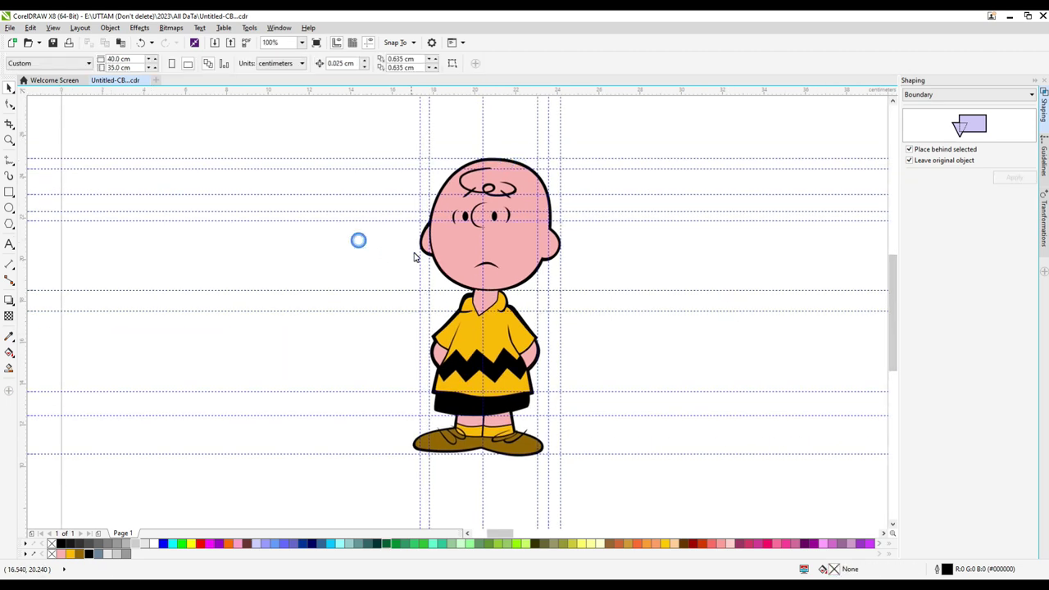
{"action": "left_click", "coordinate": [171, 27]}
{"action": "left_click", "coordinate": [197, 41]}
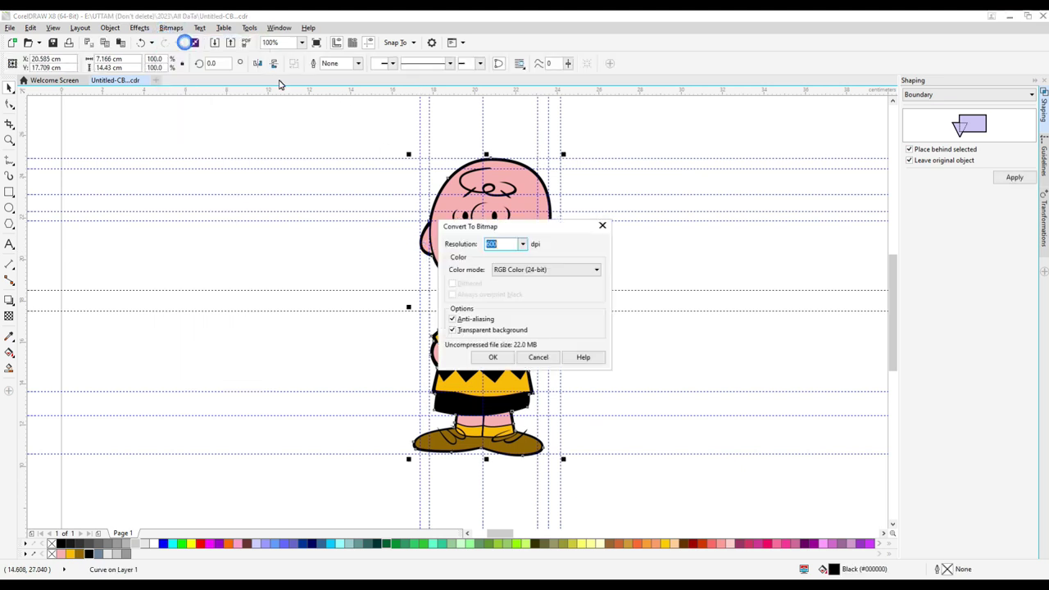
{"action": "type", "text": "300"}
{"action": "key", "text": "Return"}
Step: Soften the black backing bitmap with a Gaussian Blur, using a raised blur radius
{"action": "left_click", "coordinate": [174, 29]}
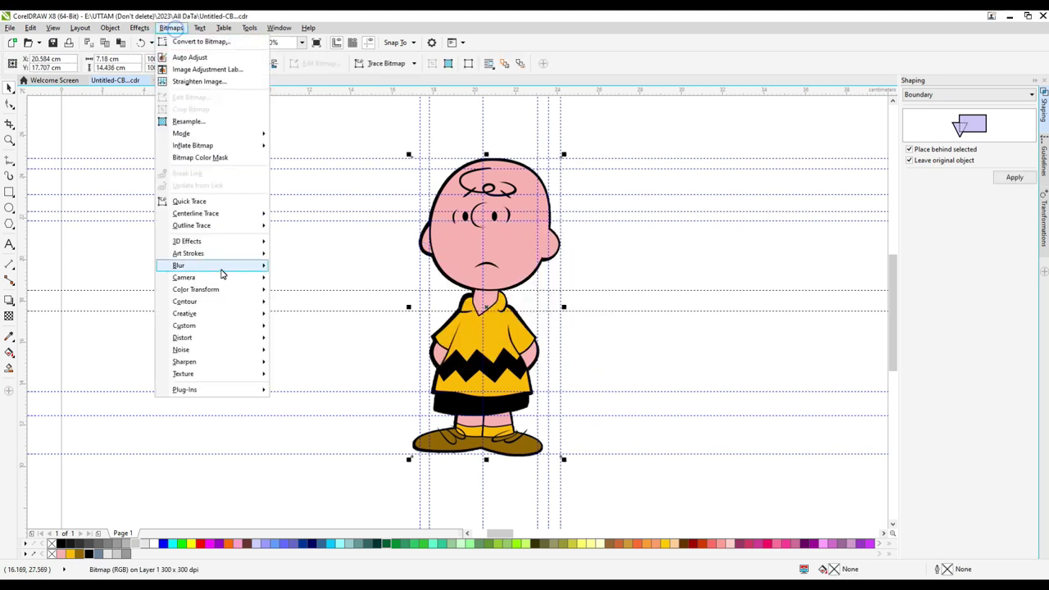
{"action": "mouse_move", "coordinate": [223, 268]}
{"action": "left_click", "coordinate": [307, 276]}
{"action": "left_click_drag", "start_coordinate": [512, 258], "coordinate": [684, 254]}
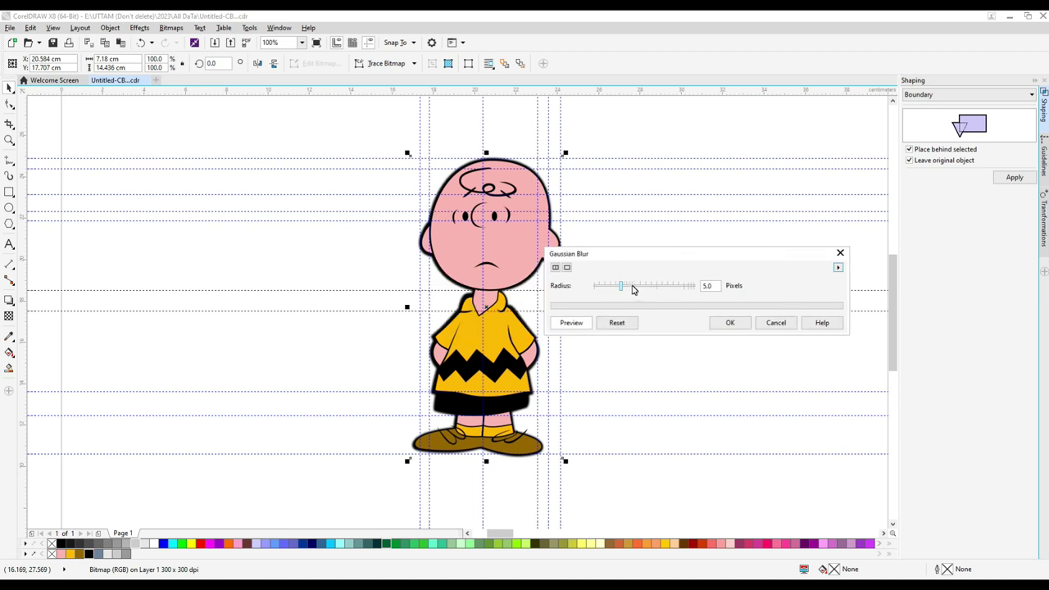
{"action": "left_click_drag", "start_coordinate": [620, 285], "coordinate": [628, 289]}
{"action": "left_click", "coordinate": [723, 324]}
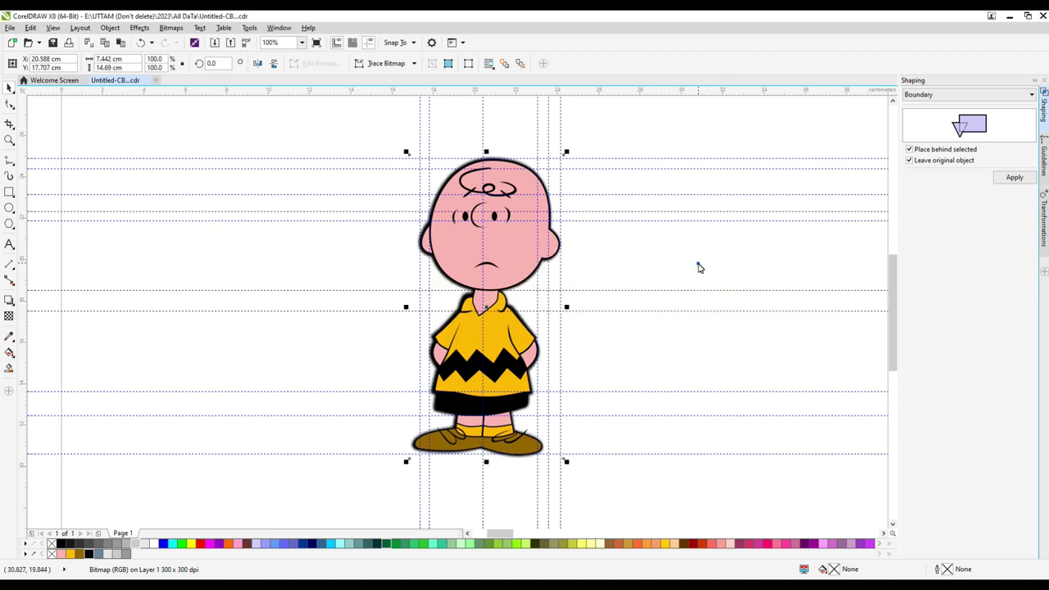
Step: Convert the two black eye ovals together to a 600 dpi RGB bitmap with a transparent background
{"action": "left_click_drag", "start_coordinate": [370, 137], "coordinate": [465, 292]}
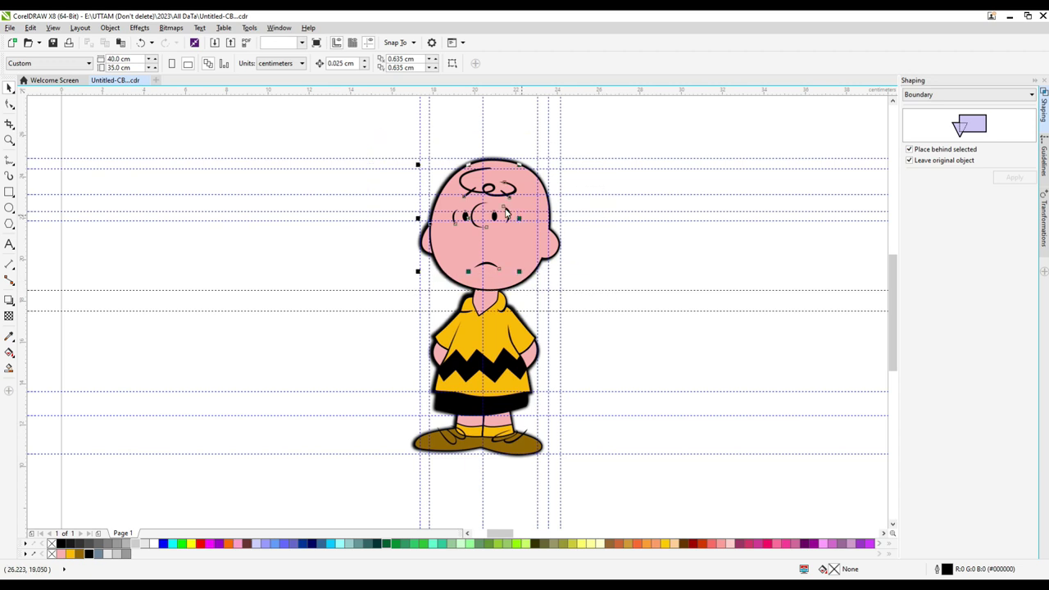
{"action": "left_click", "coordinate": [465, 218]}
{"action": "left_click", "coordinate": [494, 216], "text": "shift"}
{"action": "left_click", "coordinate": [171, 28]}
{"action": "left_click", "coordinate": [194, 41]}
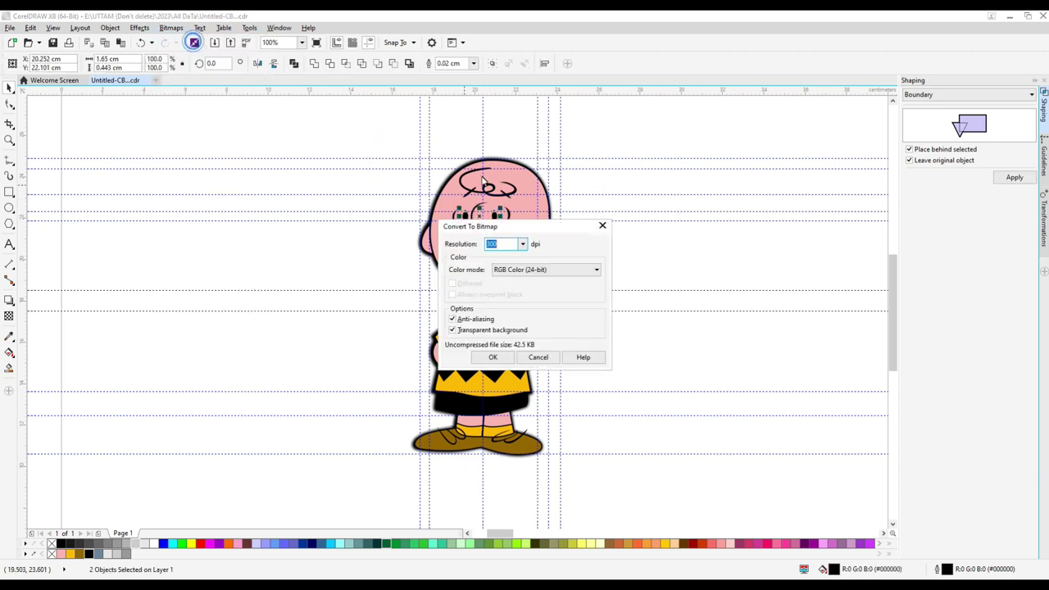
{"action": "type", "text": "60"}
{"action": "key", "text": "Return"}
Step: Apply a Gaussian Blur with a 3.0-pixel radius to the eye bitmap
{"action": "scroll", "coordinate": [492, 197], "scroll_direction": "up", "scroll_amount": 6}
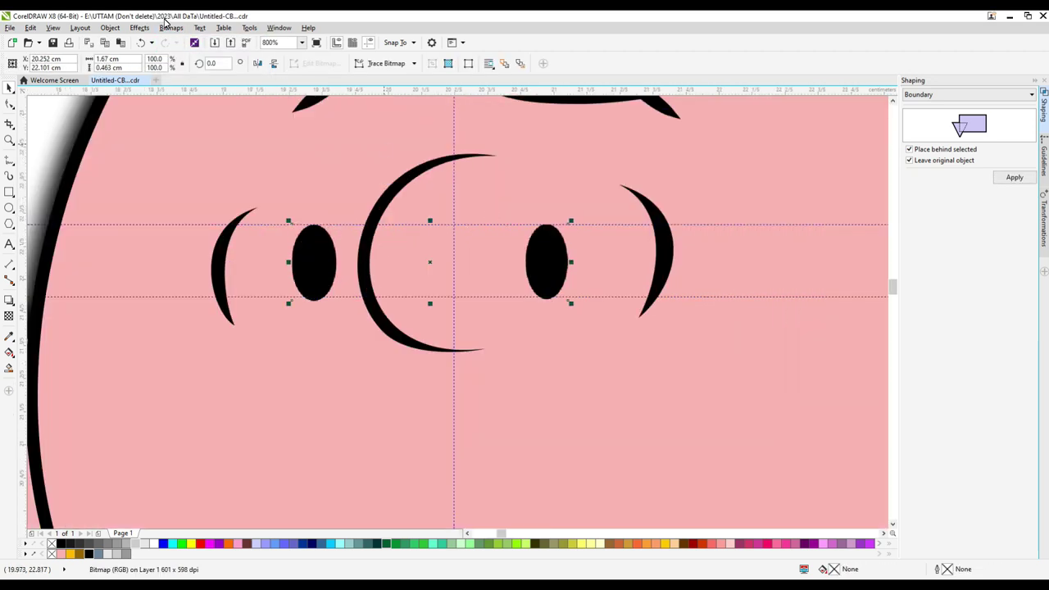
{"action": "left_click", "coordinate": [171, 27]}
{"action": "mouse_move", "coordinate": [169, 265]}
{"action": "left_click", "coordinate": [308, 277]}
{"action": "left_click_drag", "start_coordinate": [412, 293], "coordinate": [438, 291]}
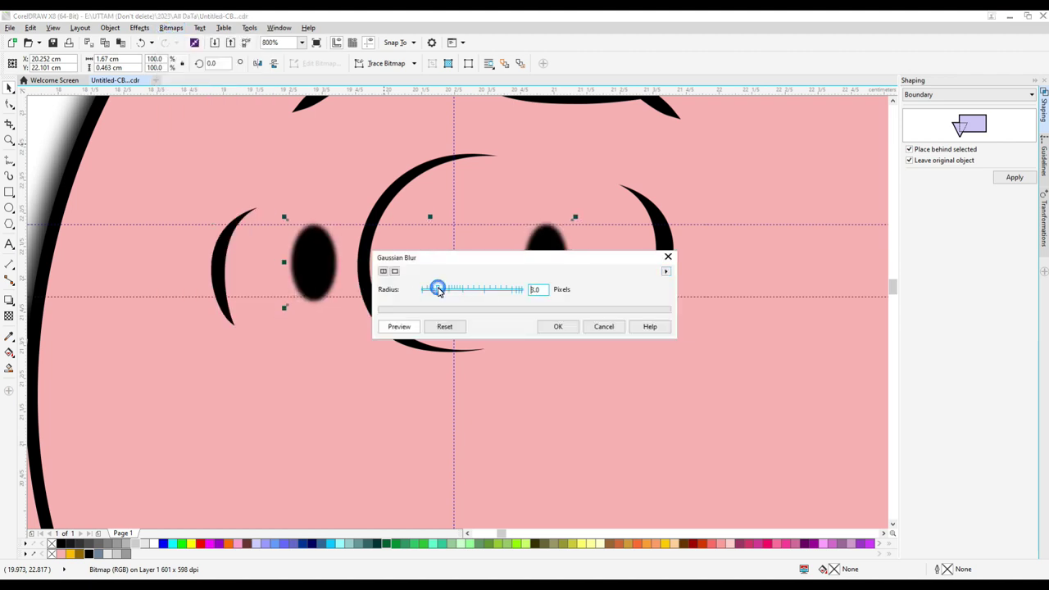
{"action": "left_click", "coordinate": [558, 326]}
Step: Convert the head shape with its hair and facial lines to a single 600 dpi bitmap
{"action": "scroll", "coordinate": [464, 281], "scroll_direction": "down", "scroll_amount": 4}
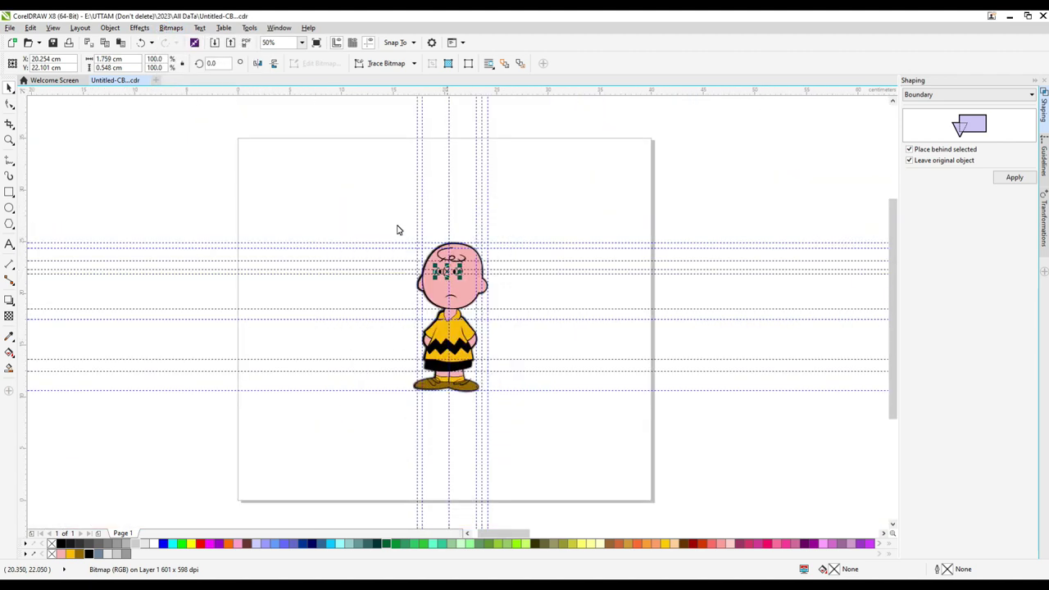
{"action": "left_click_drag", "start_coordinate": [378, 211], "coordinate": [534, 325]}
{"action": "scroll", "coordinate": [457, 276], "scroll_direction": "up", "scroll_amount": 1}
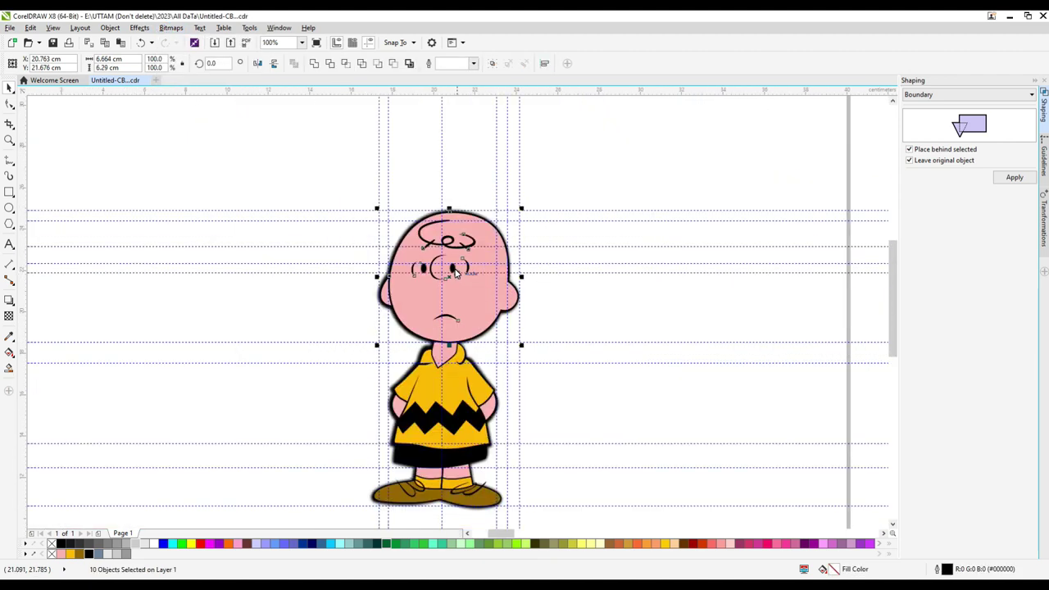
{"action": "left_click", "coordinate": [173, 32]}
{"action": "left_click", "coordinate": [200, 41]}
{"action": "left_click", "coordinate": [497, 355]}
Step: Apply a Gaussian Blur with a 6.0-pixel radius to the head bitmap
{"action": "left_click", "coordinate": [175, 29]}
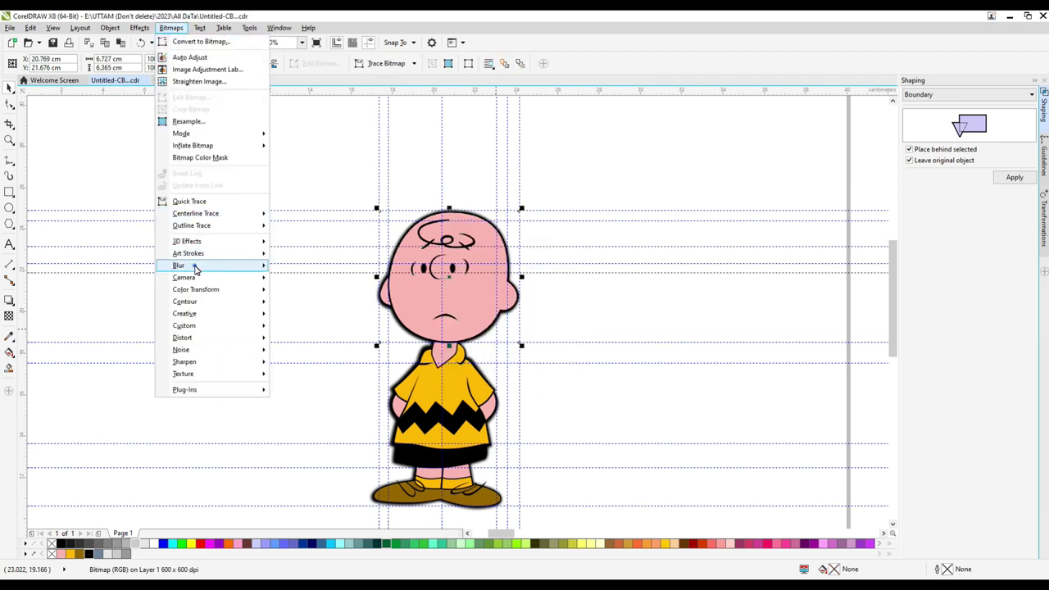
{"action": "mouse_move", "coordinate": [195, 267]}
{"action": "left_click", "coordinate": [319, 302]}
{"action": "left_click_drag", "start_coordinate": [476, 263], "coordinate": [619, 289]}
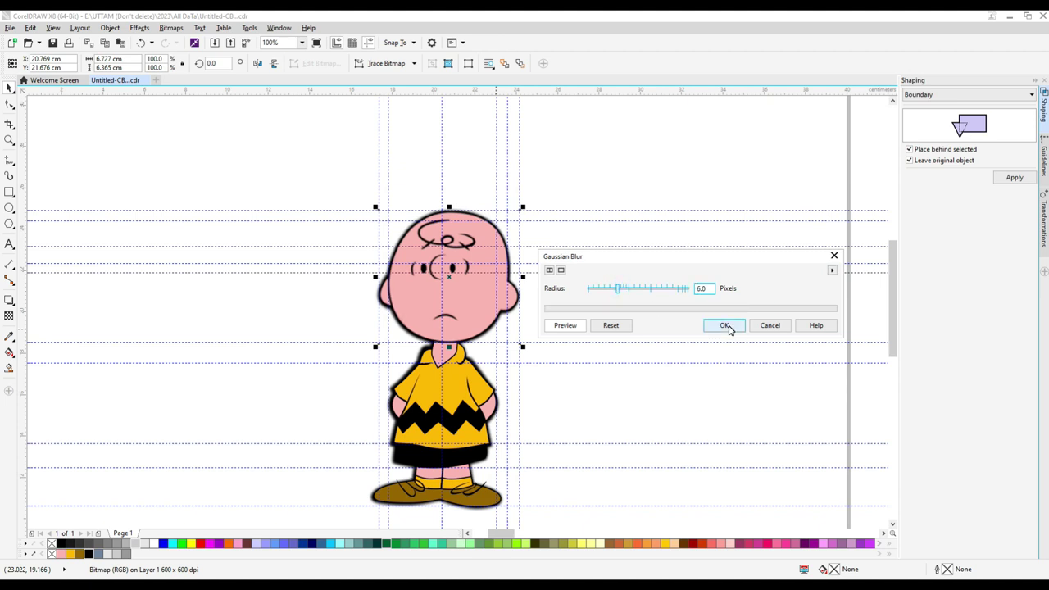
{"action": "left_click", "coordinate": [730, 329]}
Step: Convert all the body artwork from neck to shoes to a single 600 dpi bitmap
{"action": "scroll", "coordinate": [534, 271], "scroll_direction": "down", "scroll_amount": 1}
{"action": "left_click_drag", "start_coordinate": [427, 452], "coordinate": [597, 296]}
{"action": "scroll", "coordinate": [492, 355], "scroll_direction": "up", "scroll_amount": 2}
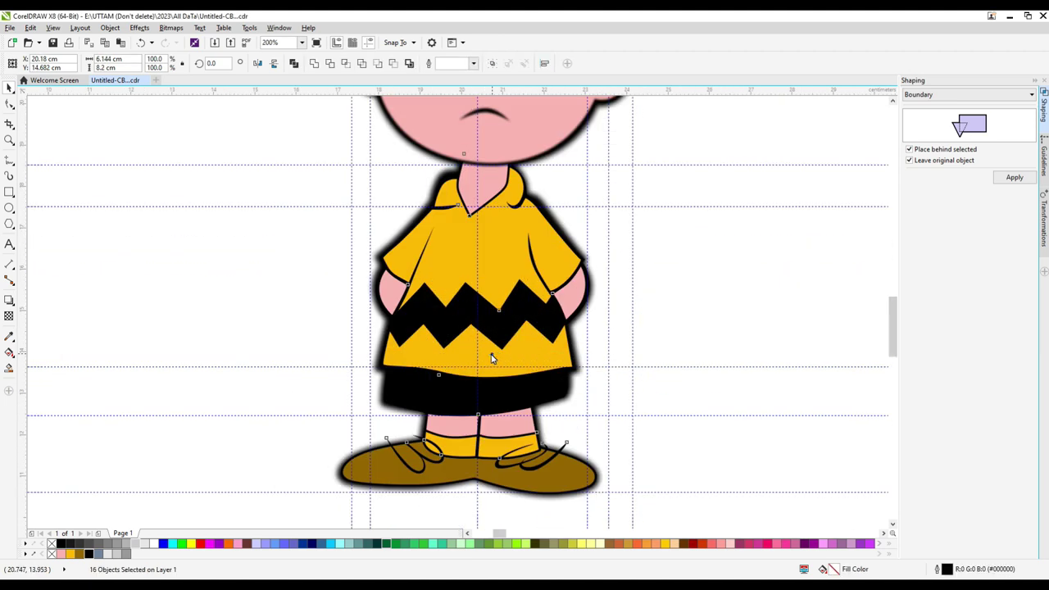
{"action": "left_click", "coordinate": [533, 320]}
{"action": "left_click_drag", "start_coordinate": [337, 508], "coordinate": [680, 125]}
{"action": "left_click", "coordinate": [170, 27]}
{"action": "left_click", "coordinate": [206, 39]}
{"action": "left_click", "coordinate": [487, 357]}
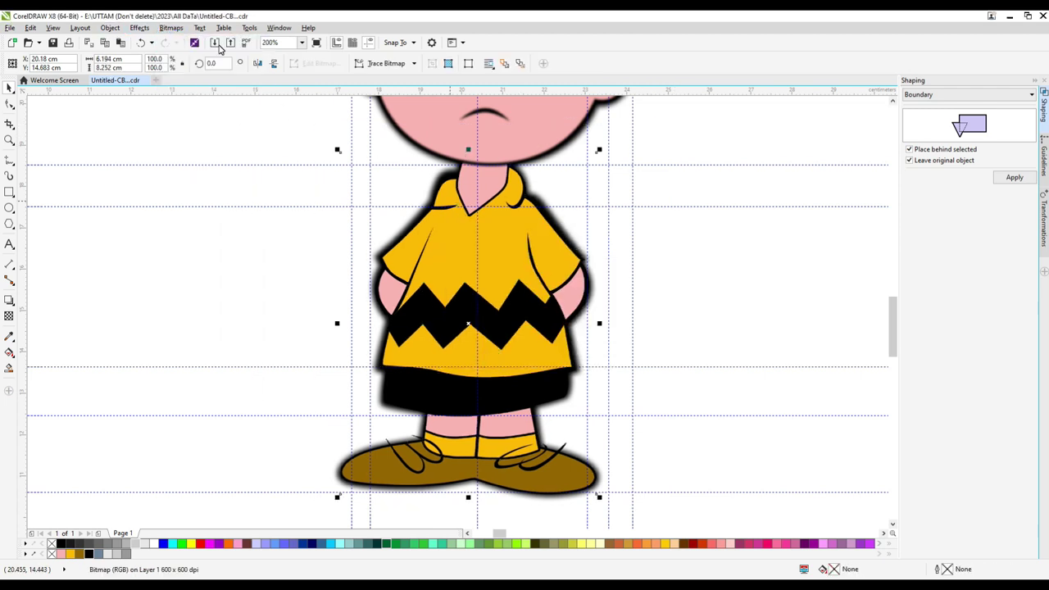
Step: Apply a Gaussian Blur with a 6.0-pixel radius to the body bitmap
{"action": "left_click", "coordinate": [172, 29]}
{"action": "mouse_move", "coordinate": [265, 260]}
{"action": "left_click", "coordinate": [319, 291]}
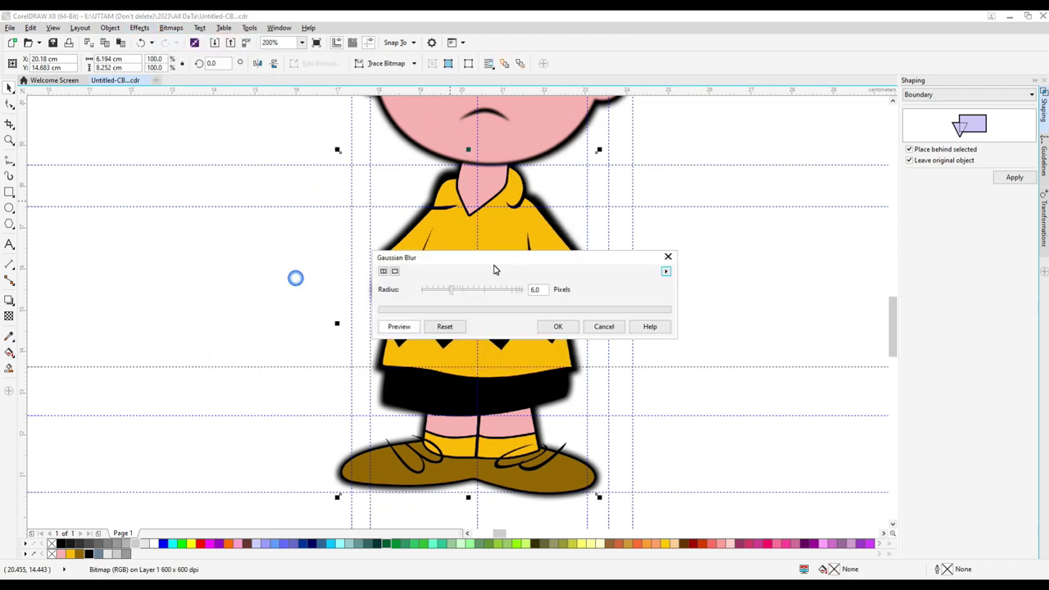
{"action": "left_click", "coordinate": [722, 326]}
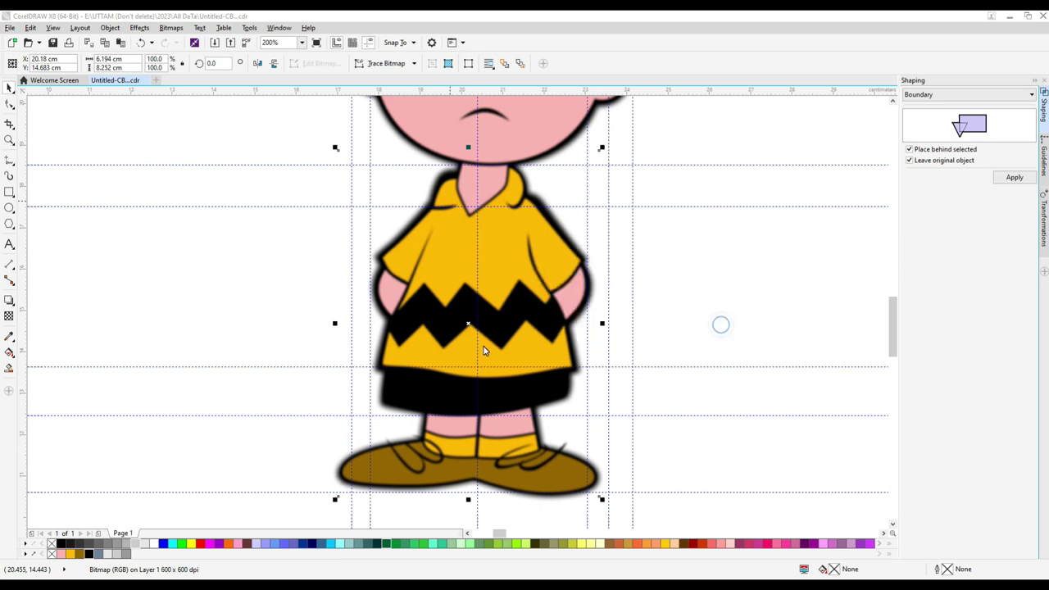
Step: Group all the bitmaps that make up the cartoon boy into one object and deselect it
{"action": "scroll", "coordinate": [484, 346], "scroll_direction": "down", "scroll_amount": 1}
{"action": "left_click", "coordinate": [330, 216]}
{"action": "left_click_drag", "start_coordinate": [314, 111], "coordinate": [665, 443]}
{"action": "left_click", "coordinate": [494, 62]}
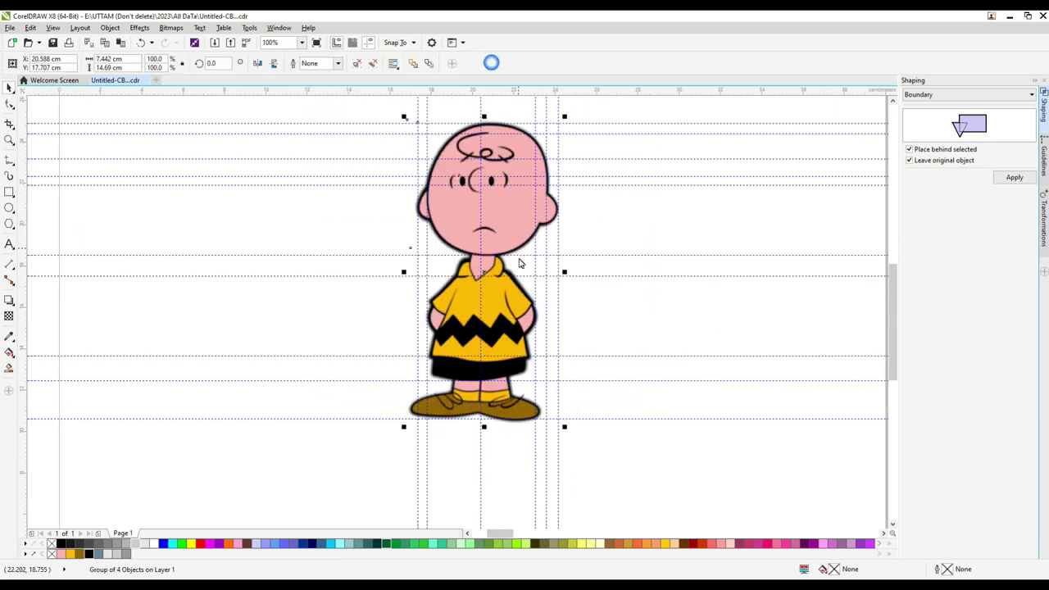
{"action": "scroll", "coordinate": [631, 261], "scroll_direction": "down", "scroll_amount": 1}
{"action": "scroll", "coordinate": [623, 255], "scroll_direction": "up", "scroll_amount": 1}
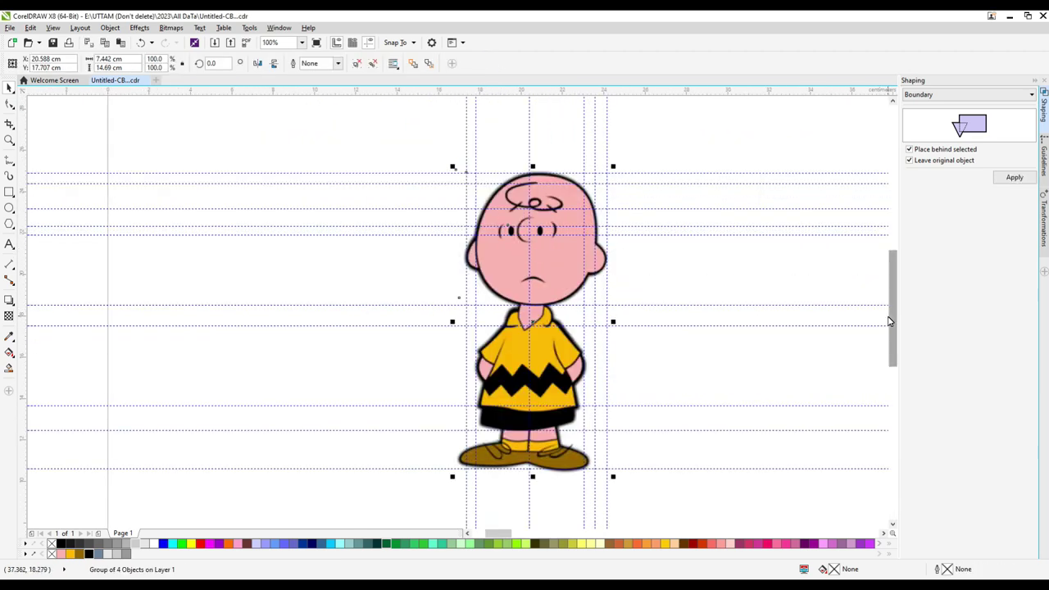
{"action": "scroll", "coordinate": [893, 296], "scroll_direction": "down", "scroll_amount": 1}
{"action": "left_click", "coordinate": [749, 159]}
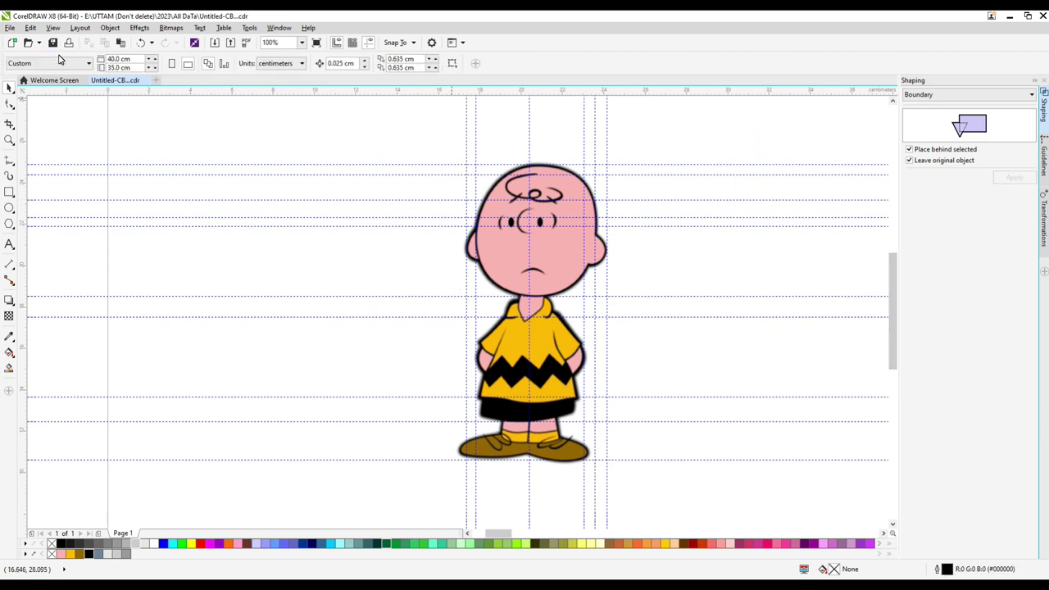
Step: Delete all ten horizontal guidelines crossing the character, from the one below the shoes up to the one at the head's top
{"action": "left_click", "coordinate": [723, 460]}
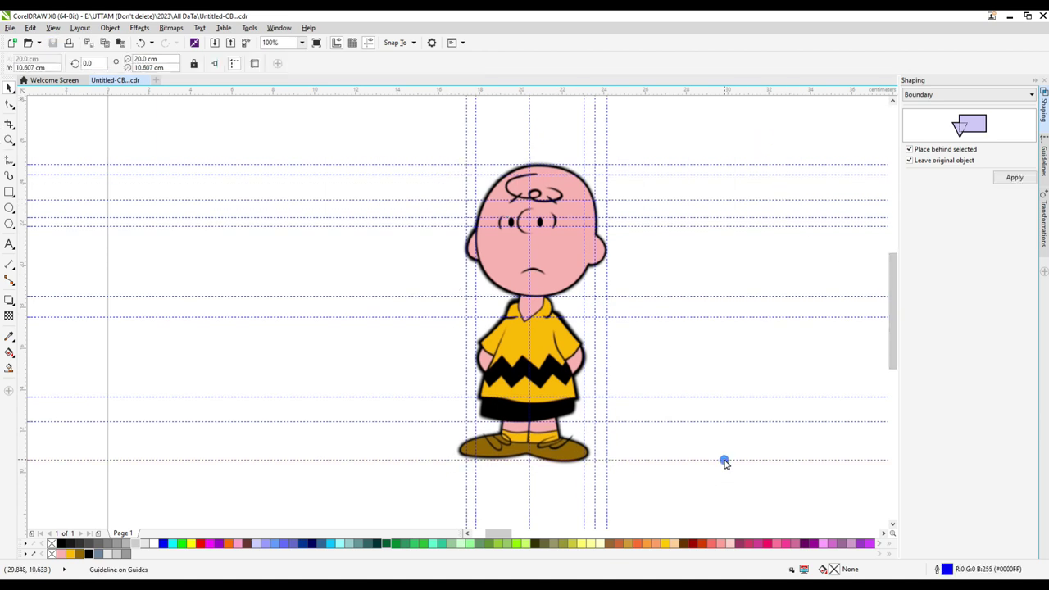
{"action": "key", "text": "Delete"}
{"action": "left_click", "coordinate": [721, 421]}
{"action": "key", "text": "Delete"}
{"action": "left_click", "coordinate": [725, 397]}
{"action": "key", "text": "Delete"}
{"action": "left_click", "coordinate": [732, 317]}
{"action": "key", "text": "Delete"}
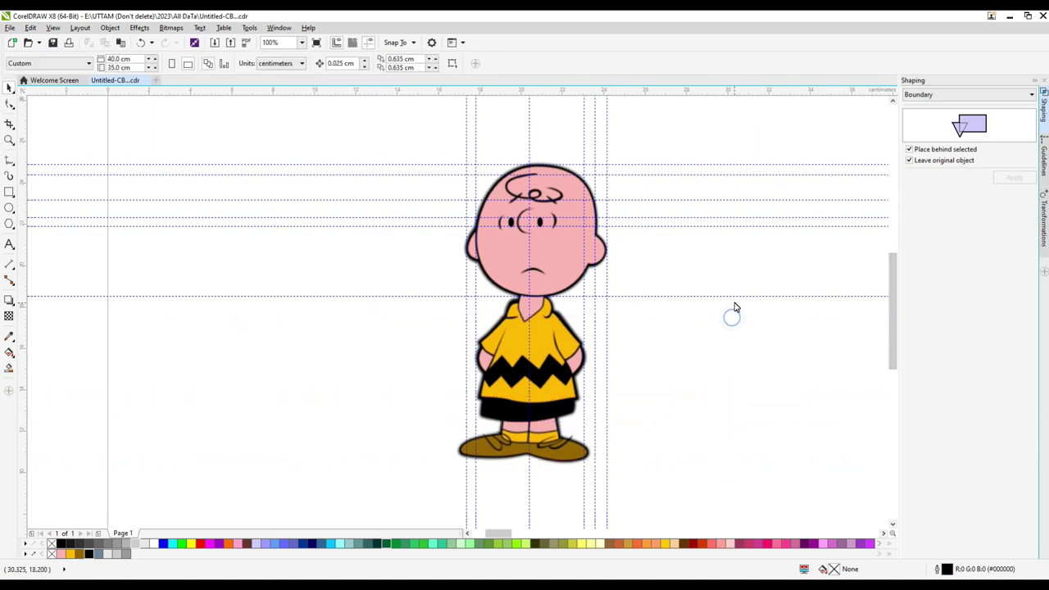
{"action": "left_click", "coordinate": [735, 296]}
{"action": "key", "text": "Delete"}
{"action": "left_click", "coordinate": [729, 226]}
{"action": "key", "text": "Delete"}
{"action": "left_click", "coordinate": [731, 217]}
{"action": "key", "text": "Delete"}
{"action": "left_click", "coordinate": [733, 200]}
{"action": "key", "text": "Delete"}
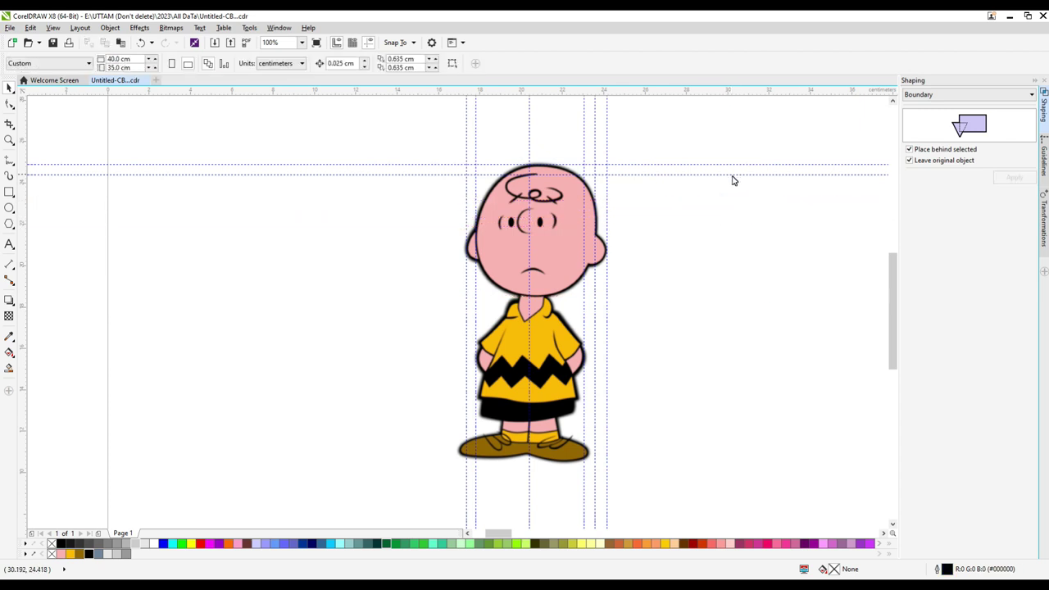
{"action": "left_click", "coordinate": [730, 174]}
{"action": "key", "text": "Delete"}
{"action": "left_click", "coordinate": [727, 166]}
{"action": "key", "text": "Delete"}
Step: Delete all six vertical guidelines running through and beside the character
{"action": "left_click", "coordinate": [606, 134]}
{"action": "key", "text": "Delete"}
{"action": "left_click", "coordinate": [595, 134]}
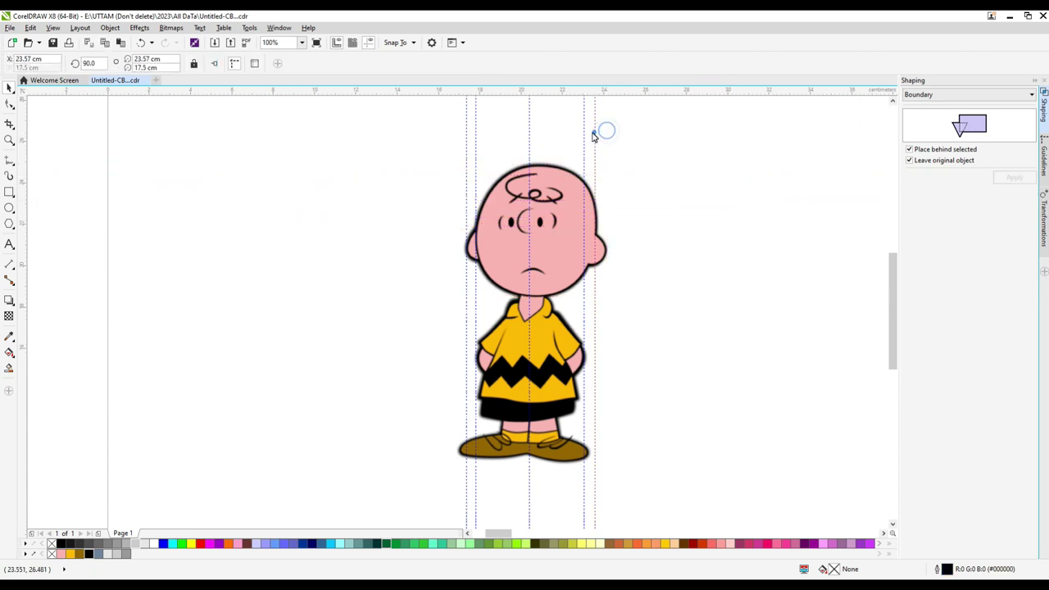
{"action": "key", "text": "Delete"}
{"action": "left_click", "coordinate": [584, 135]}
{"action": "key", "text": "Delete"}
{"action": "left_click", "coordinate": [529, 143]}
{"action": "key", "text": "Delete"}
{"action": "left_click", "coordinate": [476, 142]}
{"action": "key", "text": "Delete"}
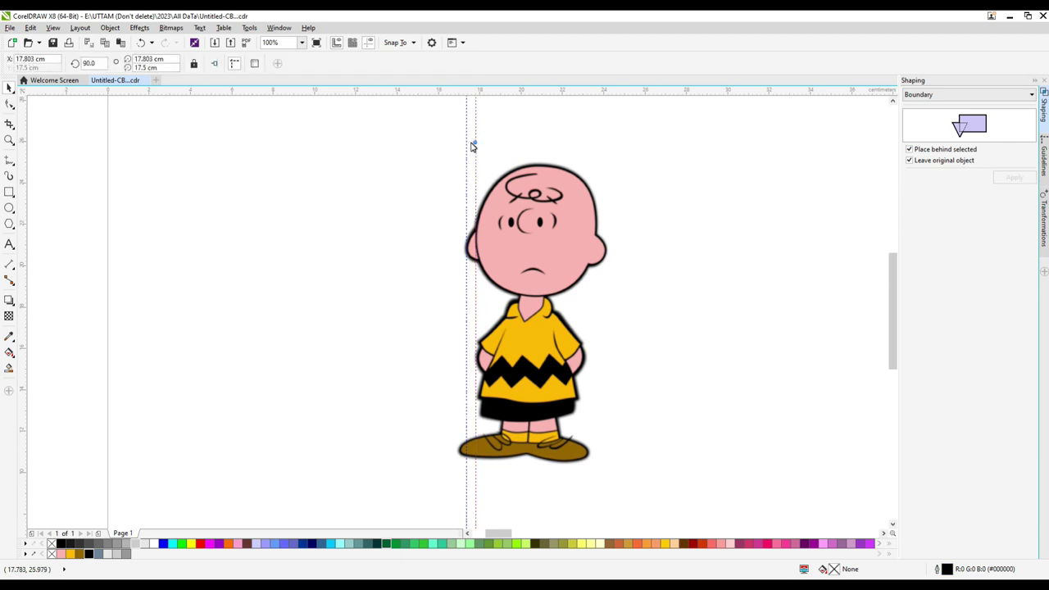
{"action": "left_click", "coordinate": [467, 143]}
{"action": "key", "text": "Delete"}
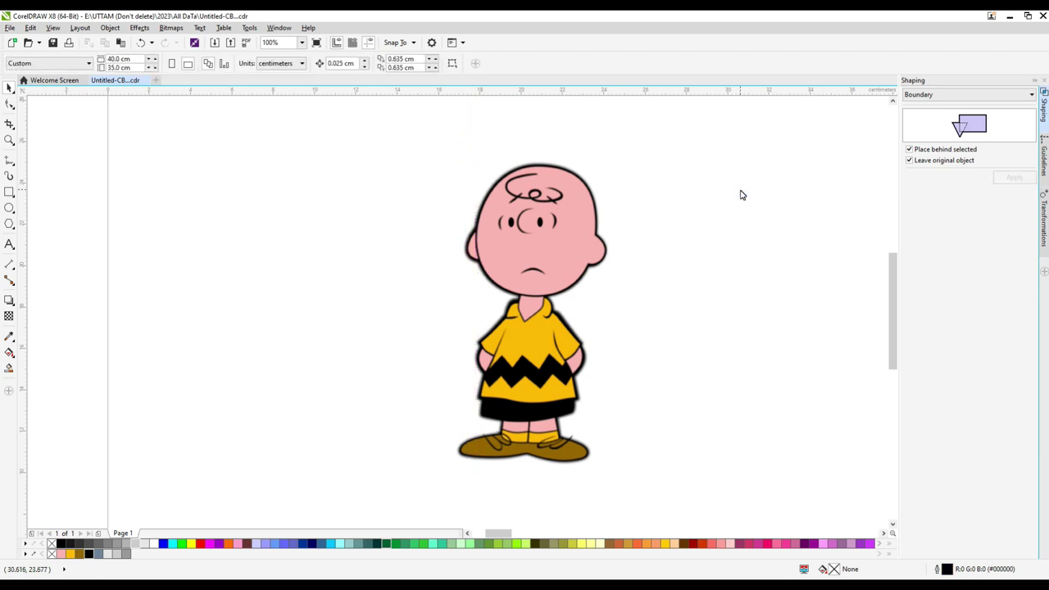